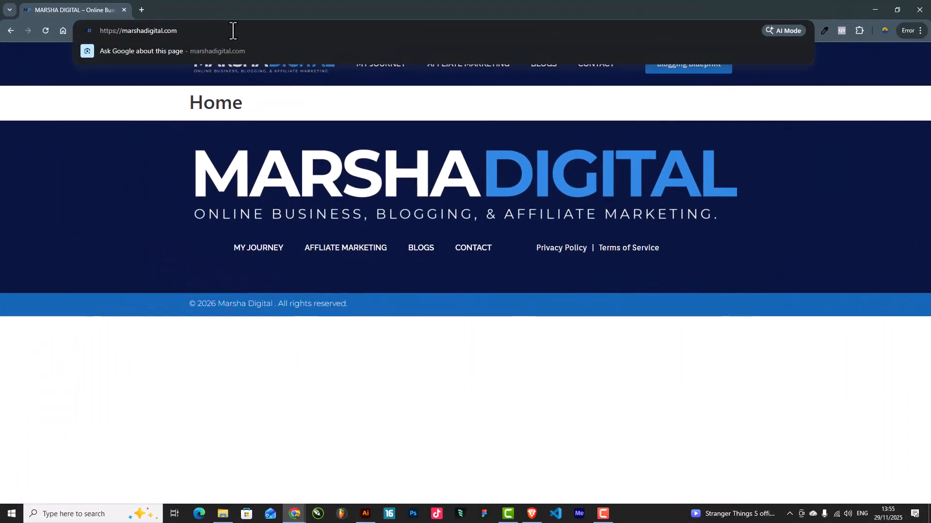
Step: Open marshadigital.com/wp-admin and log in to WordPress with the prefilled credentials
{"action": "type", "text": "/wp-"}
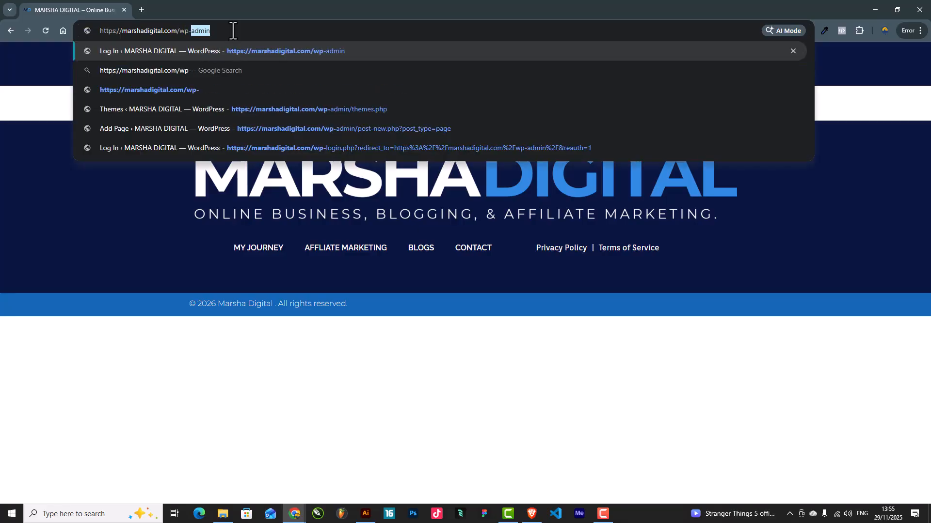
{"action": "type", "text": "admin"}
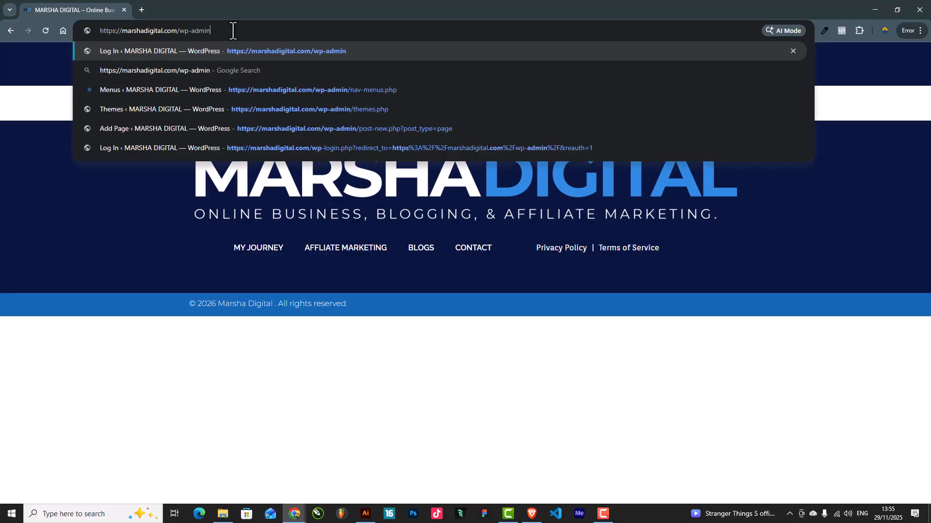
{"action": "key", "text": "Return"}
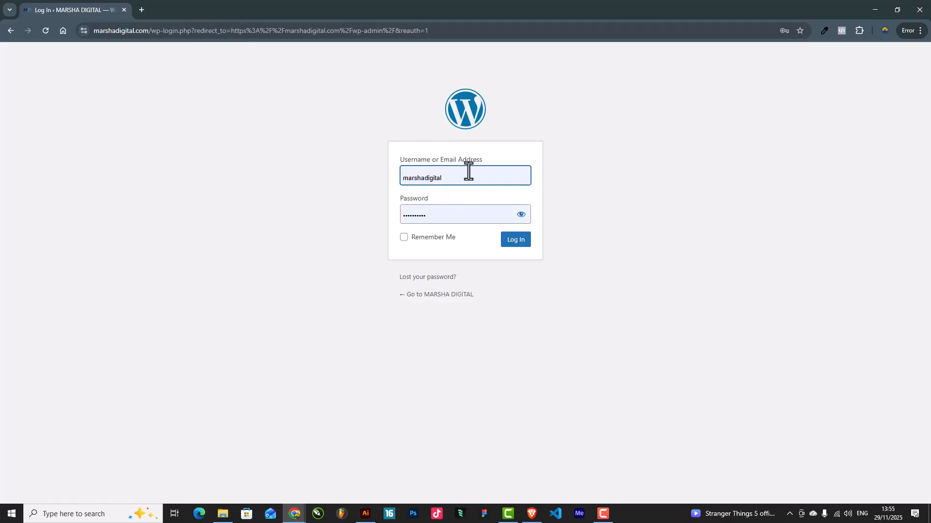
{"action": "left_click", "coordinate": [516, 242]}
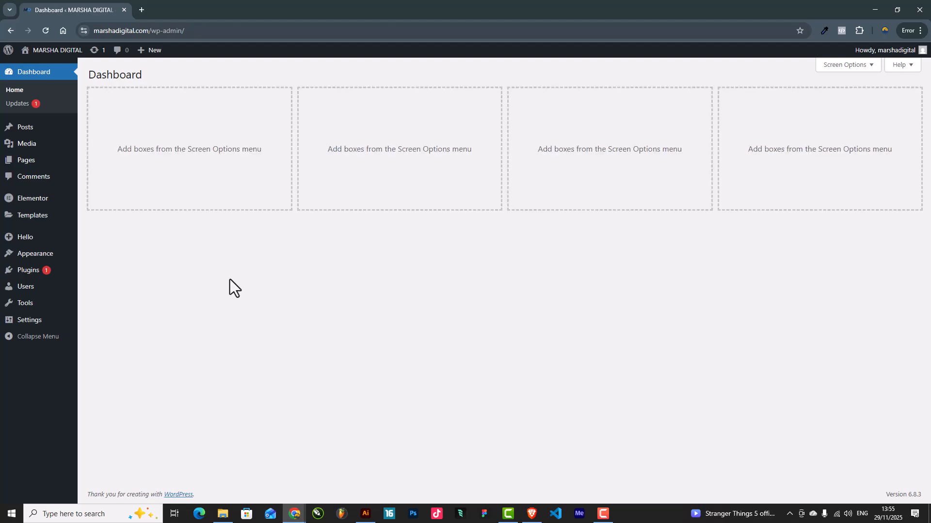
Step: Open the Home page's editor from the list of pages in a new browser tab and start editing it with Elementor
{"action": "left_click", "coordinate": [26, 167]}
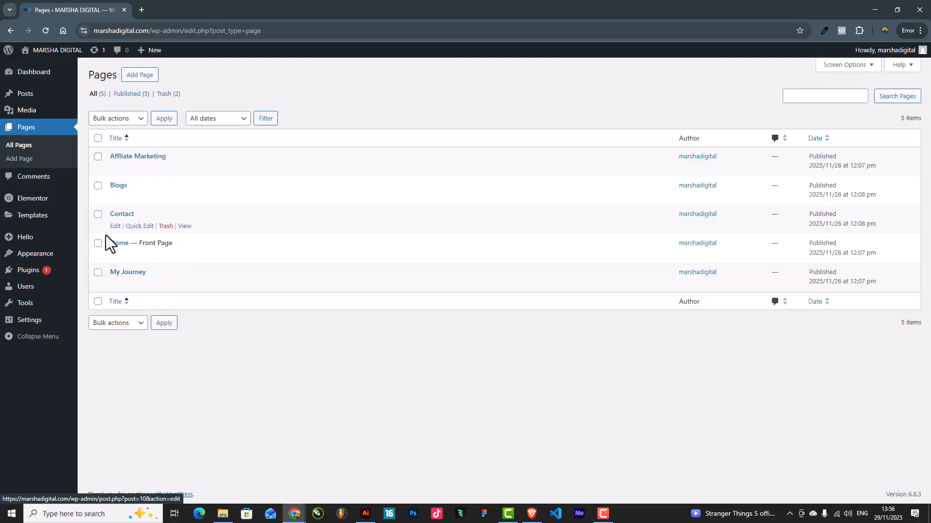
{"action": "right_click", "coordinate": [114, 255]}
{"action": "left_click", "coordinate": [163, 266]}
{"action": "left_click", "coordinate": [161, 6]}
{"action": "left_click", "coordinate": [74, 2]}
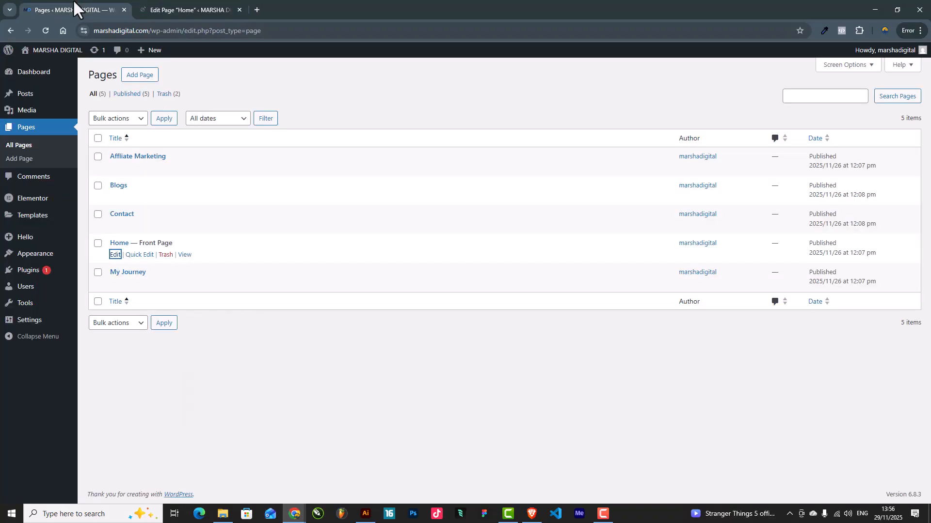
{"action": "left_click", "coordinate": [179, 1]}
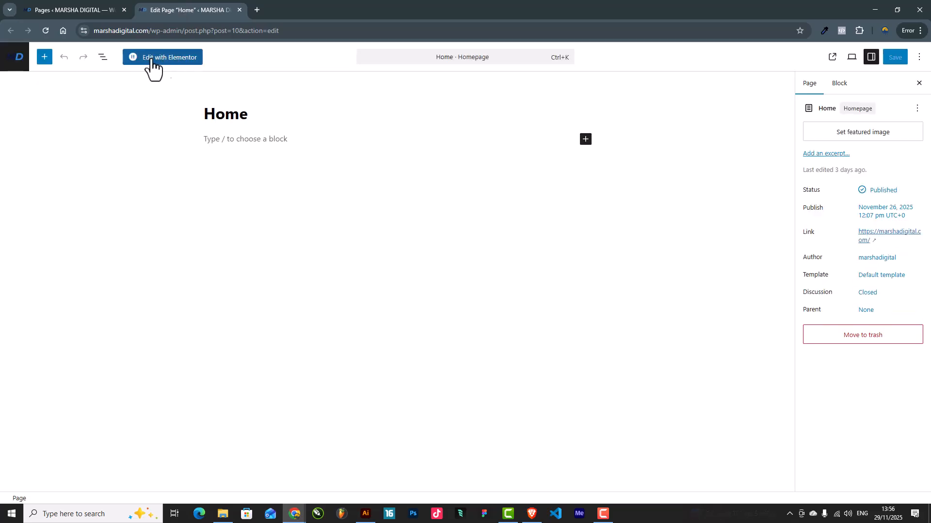
{"action": "left_click", "coordinate": [154, 58]}
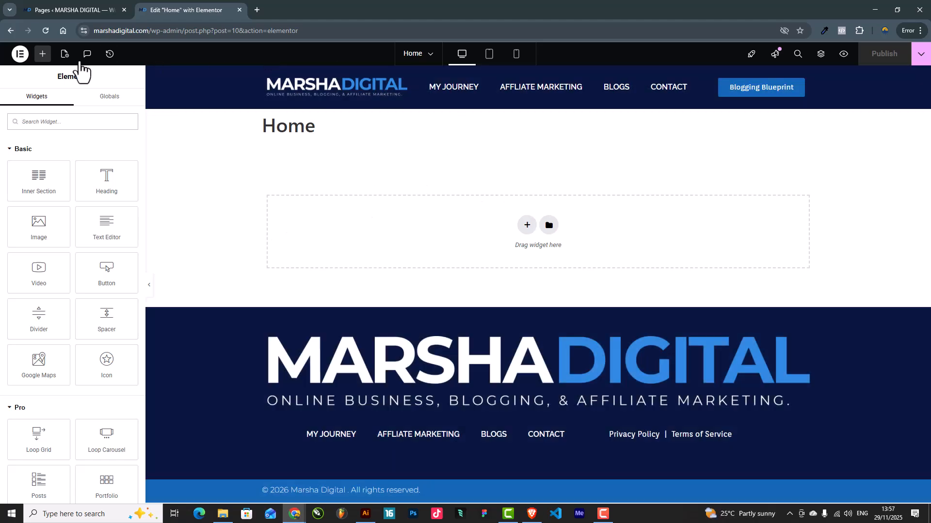
{"action": "double_click", "coordinate": [302, 131]}
{"action": "left_click", "coordinate": [354, 182]}
{"action": "left_click_drag", "start_coordinate": [318, 134], "coordinate": [229, 140]}
{"action": "left_click", "coordinate": [253, 221]}
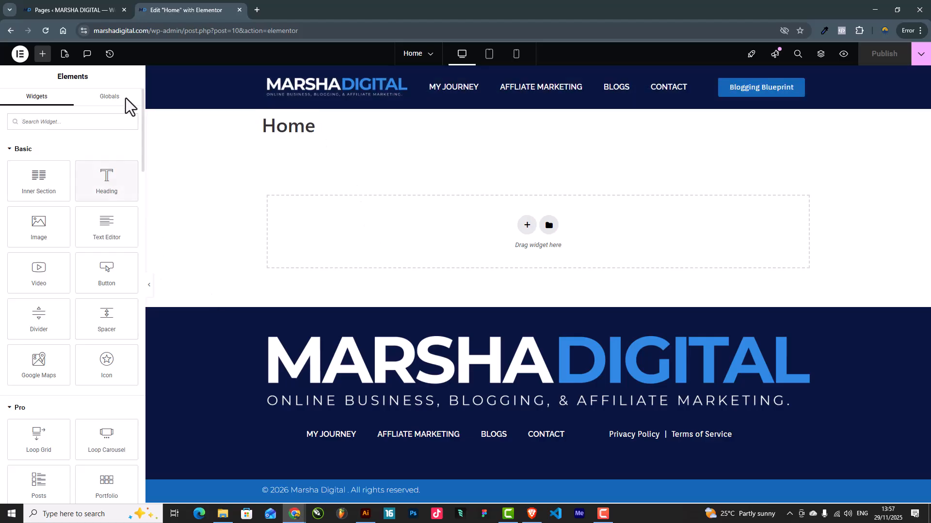
Step: Hide the title of the Home page and add a single-column section to its empty content area
{"action": "left_click", "coordinate": [65, 55]}
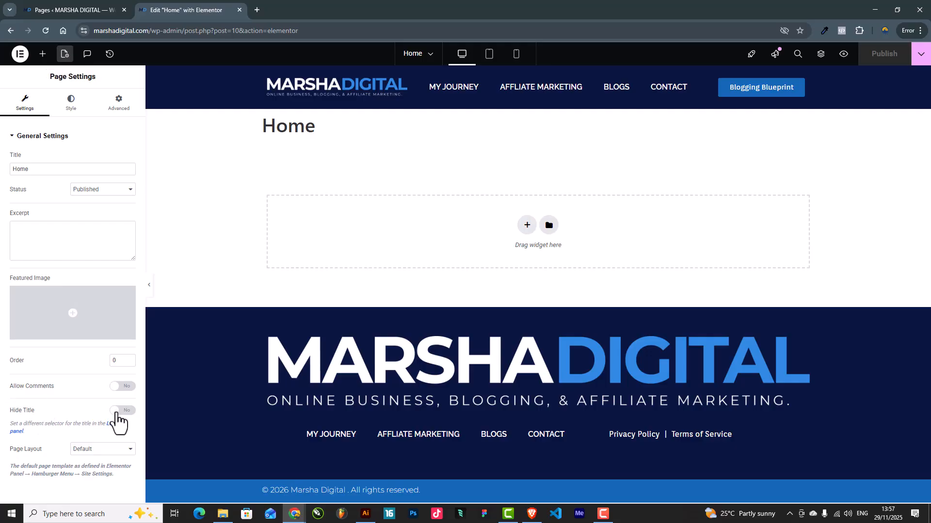
{"action": "left_click", "coordinate": [118, 412]}
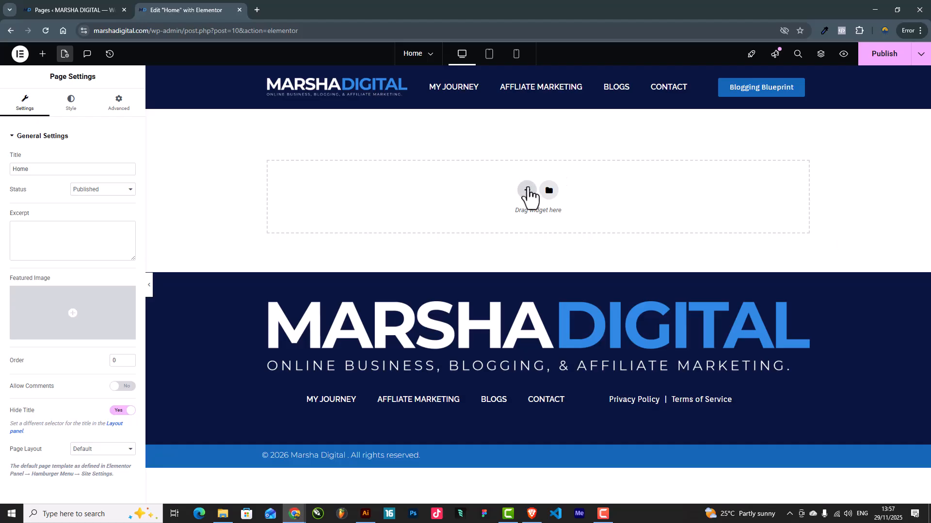
{"action": "left_click", "coordinate": [527, 191]}
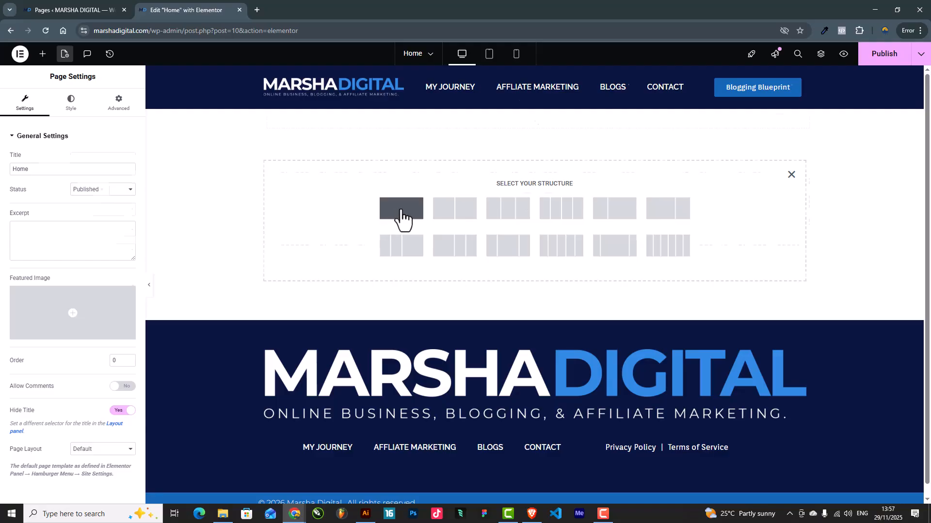
{"action": "left_click", "coordinate": [400, 209]}
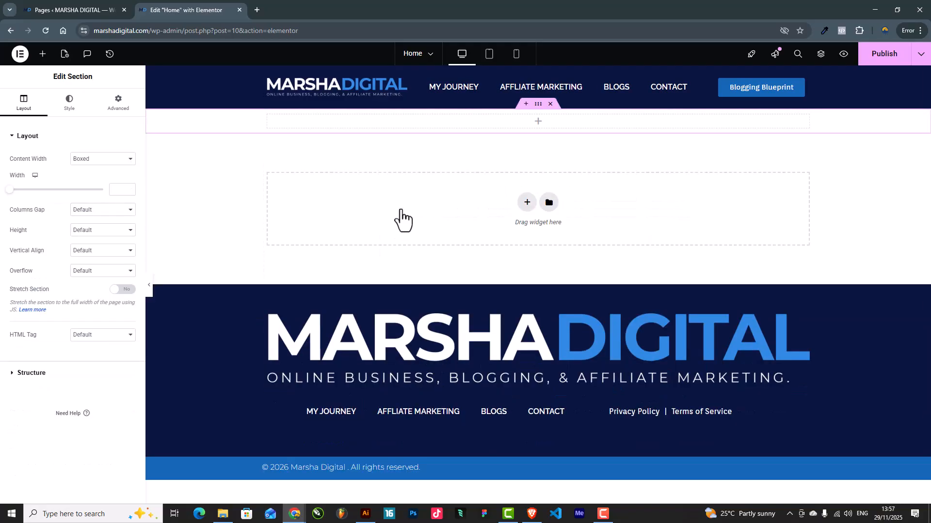
Step: Set the new section's height to Min Height with a minimum of 550 px
{"action": "left_click", "coordinate": [85, 230]}
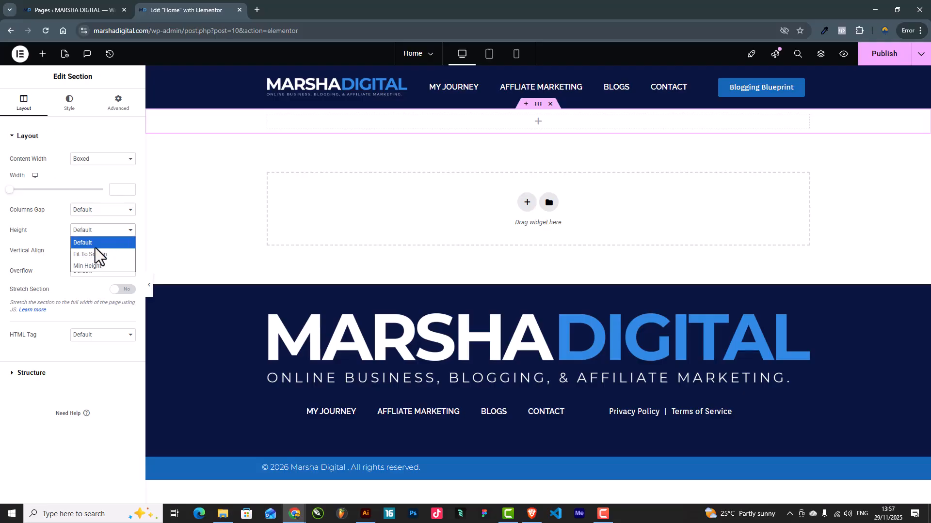
{"action": "left_click", "coordinate": [94, 264]}
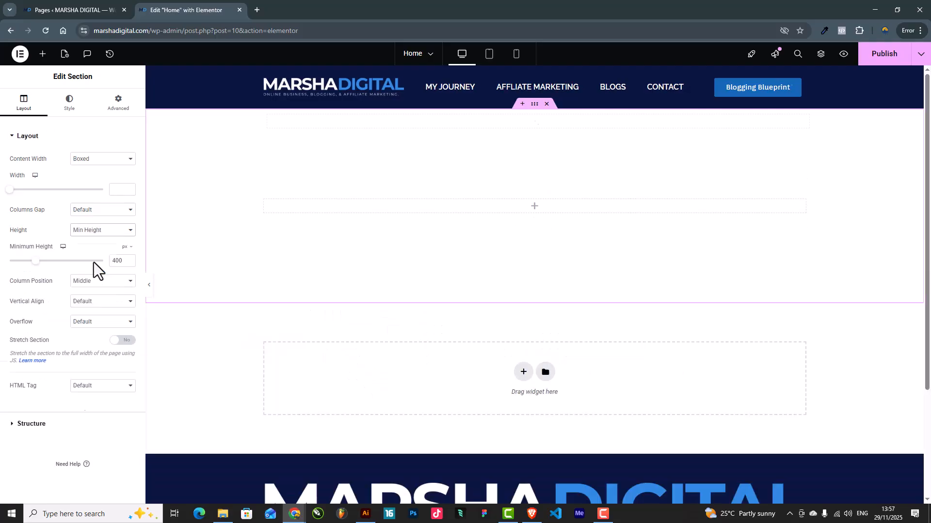
{"action": "double_click", "coordinate": [118, 261]}
{"action": "type", "text": "5"}
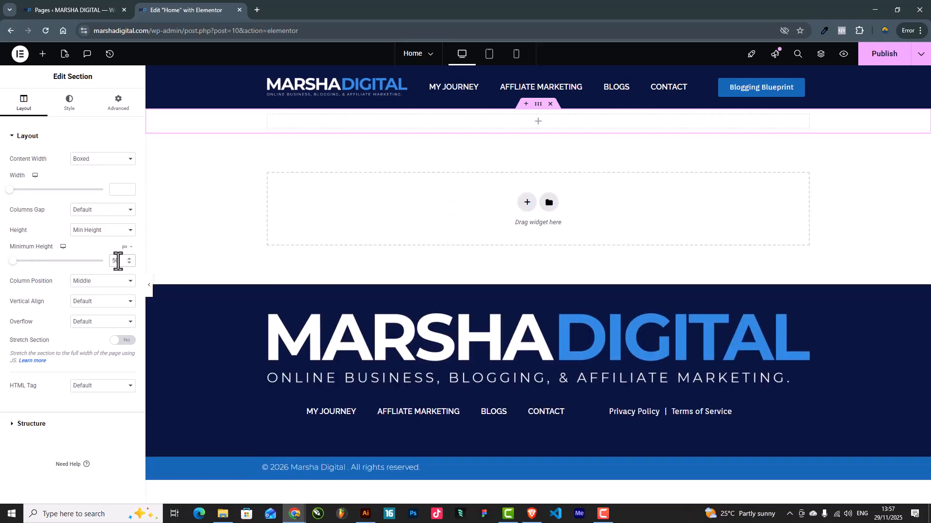
{"action": "type", "text": "50"}
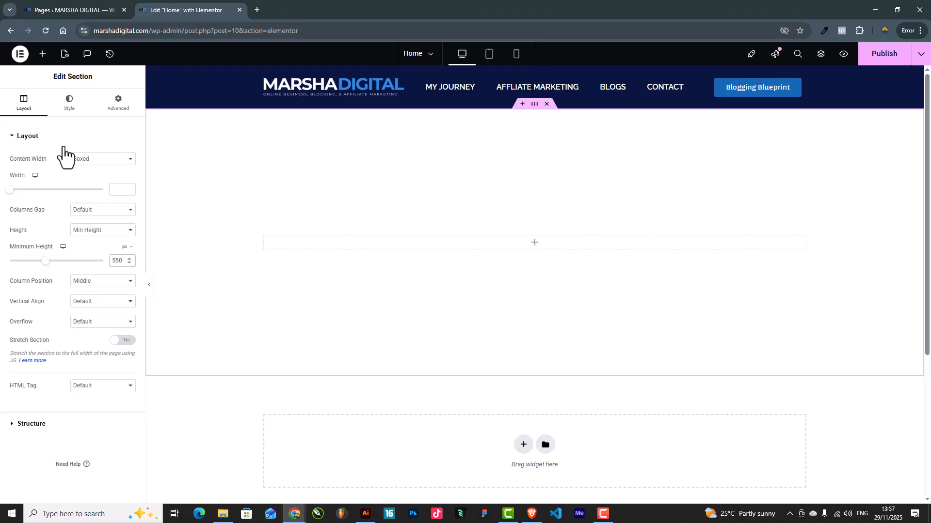
Step: Give the section a classic background in the global dark navy color
{"action": "left_click", "coordinate": [68, 106]}
{"action": "left_click", "coordinate": [89, 180]}
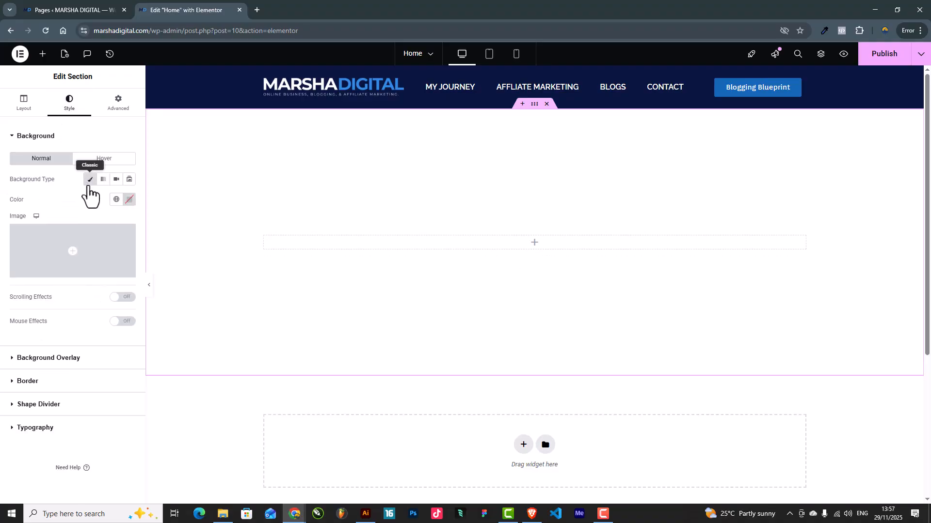
{"action": "left_click", "coordinate": [117, 200]}
{"action": "left_click", "coordinate": [47, 245]}
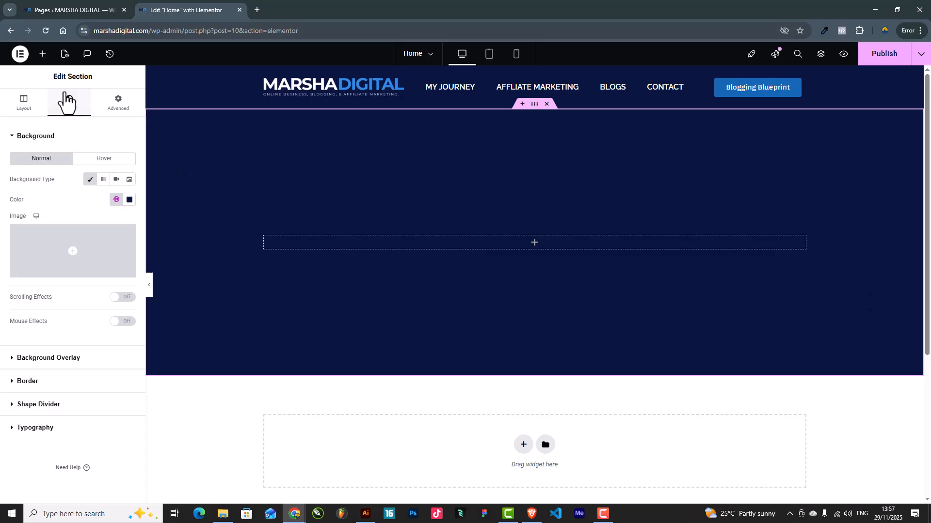
Step: Add a Heading widget to the navy section and set its text color to white
{"action": "left_click", "coordinate": [42, 54]}
{"action": "left_click_drag", "start_coordinate": [127, 186], "coordinate": [541, 244]}
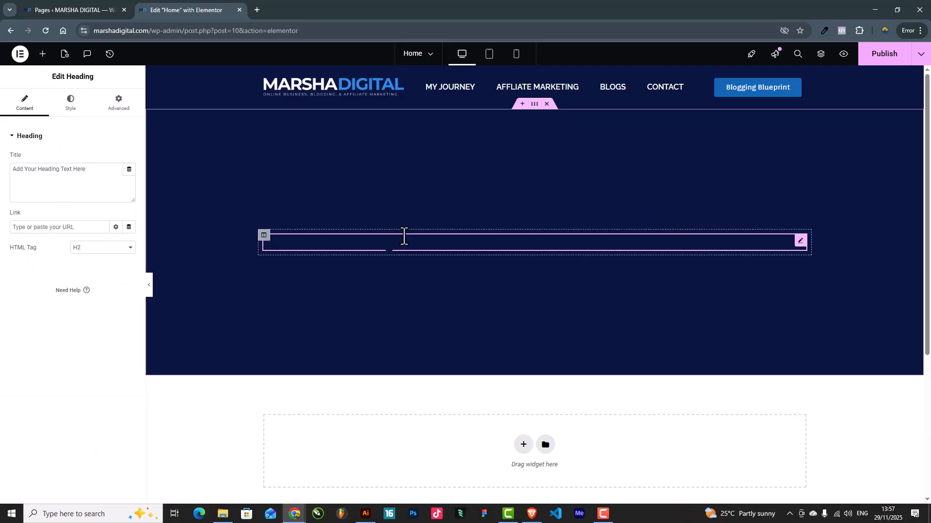
{"action": "left_click", "coordinate": [73, 106]}
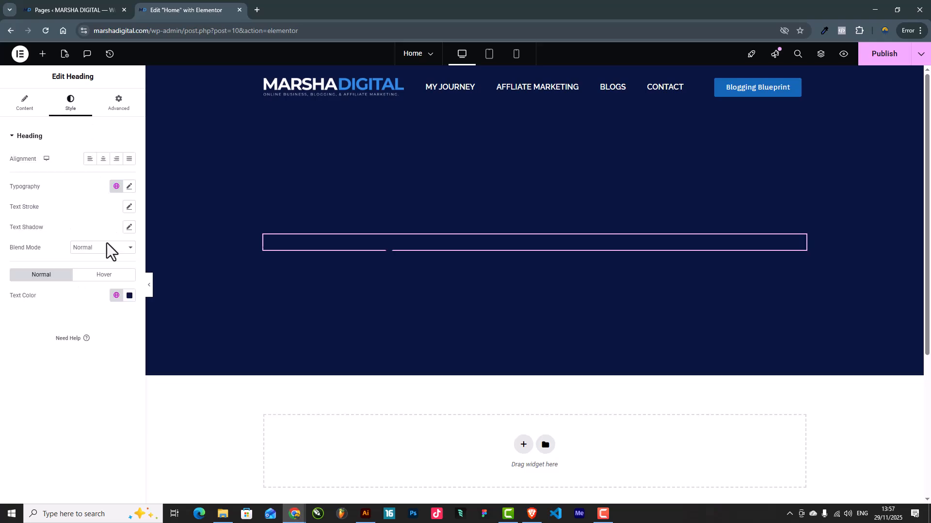
{"action": "left_click", "coordinate": [129, 297]}
{"action": "left_click_drag", "start_coordinate": [90, 345], "coordinate": [34, 299]}
{"action": "left_click", "coordinate": [34, 298]}
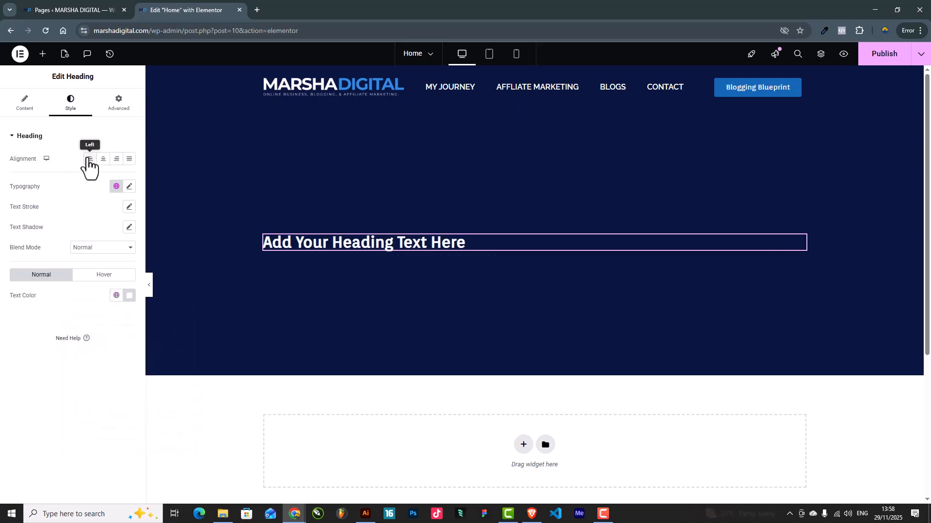
Step: Add an Inner Section below the heading and delete one of its two columns
{"action": "left_click", "coordinate": [43, 54]}
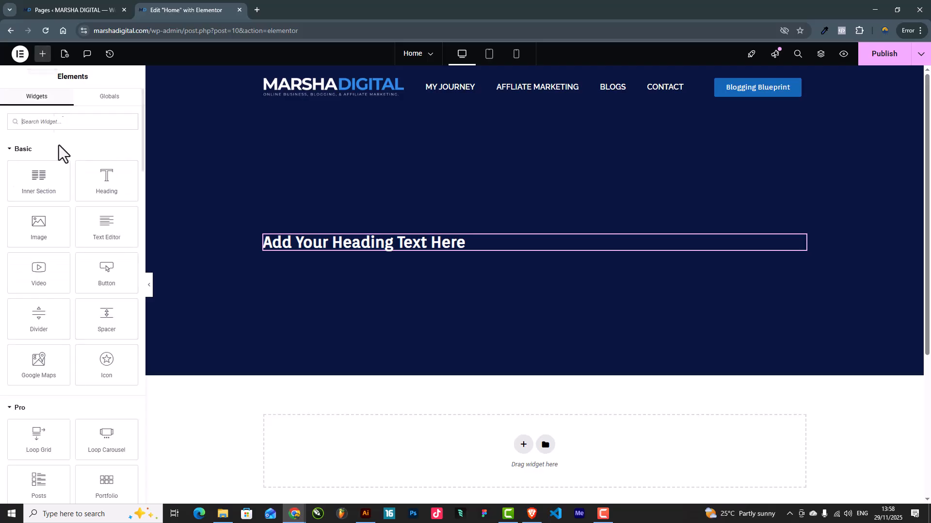
{"action": "left_click_drag", "start_coordinate": [39, 181], "coordinate": [499, 243]}
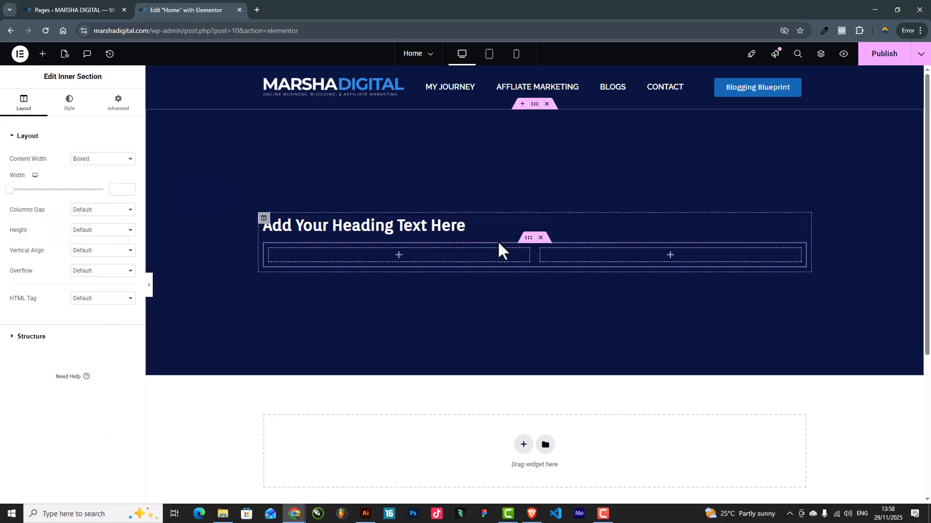
{"action": "right_click", "coordinate": [538, 251]}
{"action": "left_click", "coordinate": [565, 448]}
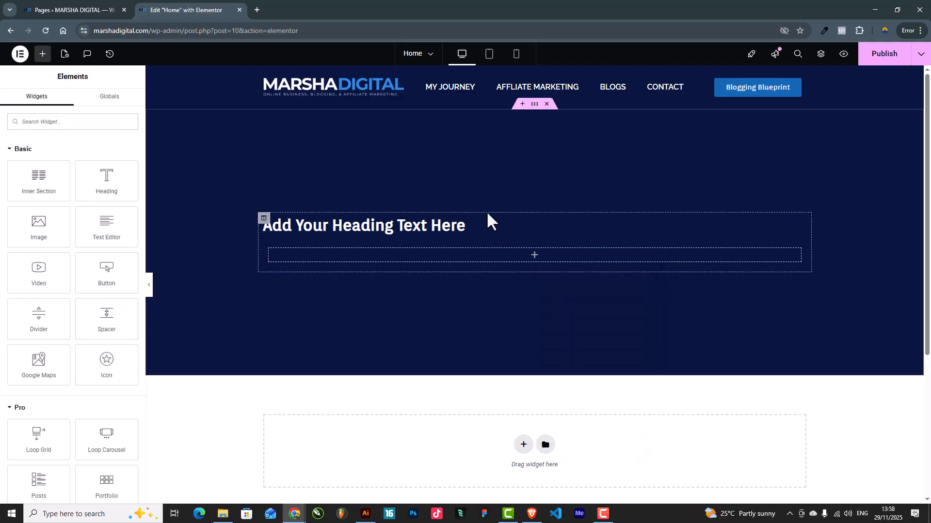
Step: Set the inner section's boxed width to 800 and move the heading into its column
{"action": "left_click", "coordinate": [528, 238]}
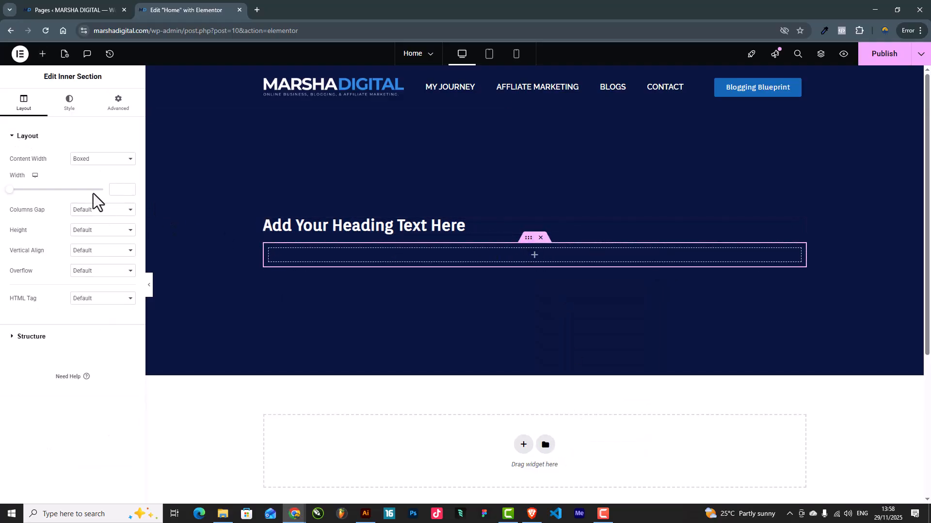
{"action": "left_click", "coordinate": [119, 190]}
{"action": "type", "text": "800"}
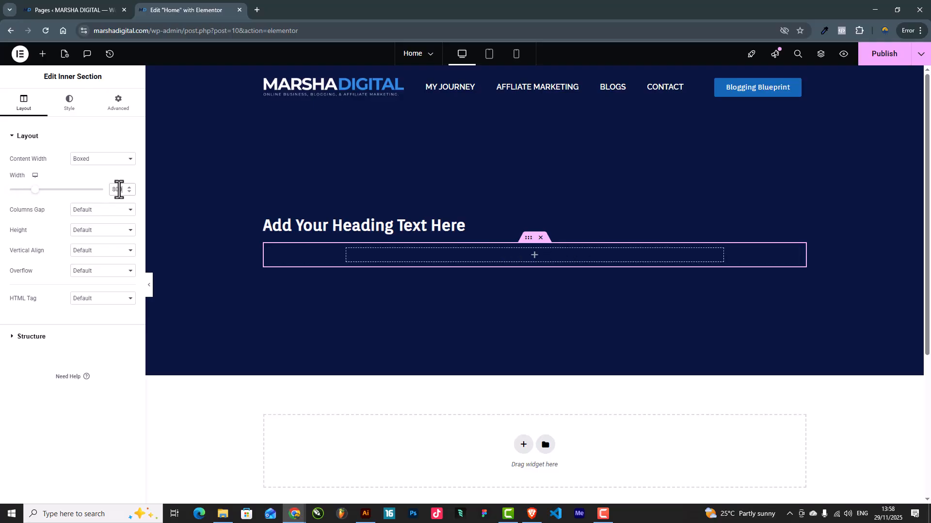
{"action": "left_click_drag", "start_coordinate": [801, 225], "coordinate": [574, 239]}
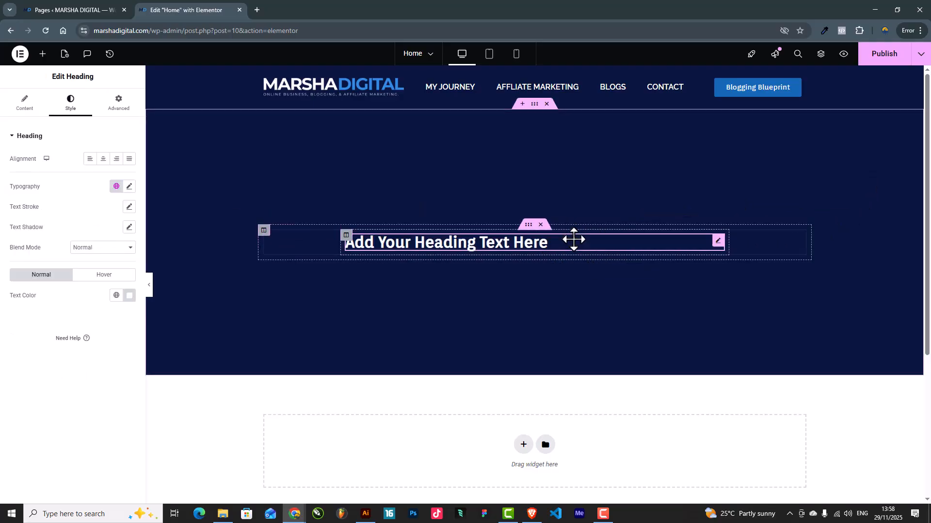
Step: Center-align the heading and set its title to "Blog Like a Startup: Launch Your Passive Income Engine in 90 Days."
{"action": "left_click", "coordinate": [103, 158]}
{"action": "left_click", "coordinate": [30, 105]}
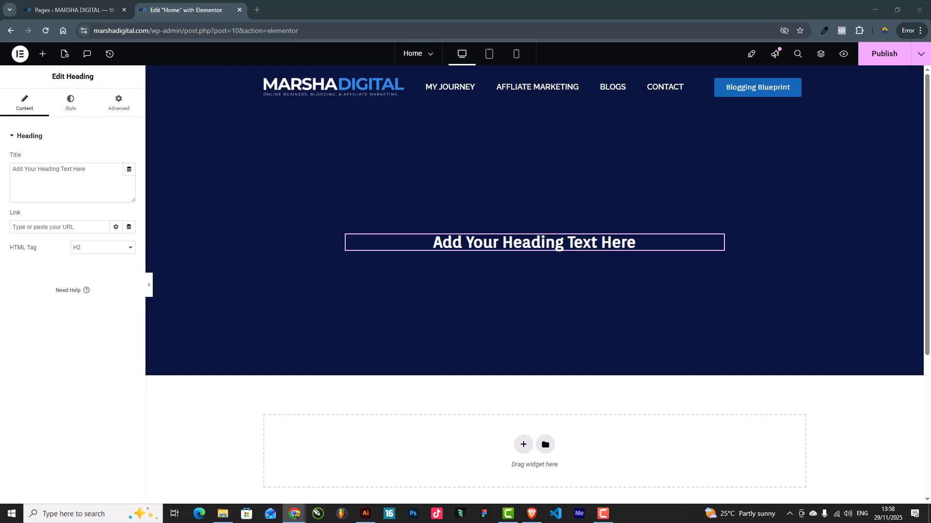
{"action": "left_click", "coordinate": [41, 170]}
{"action": "type", "text": "Blog Like a Startup: Launch Your Passive Income Engine in 90 Days."}
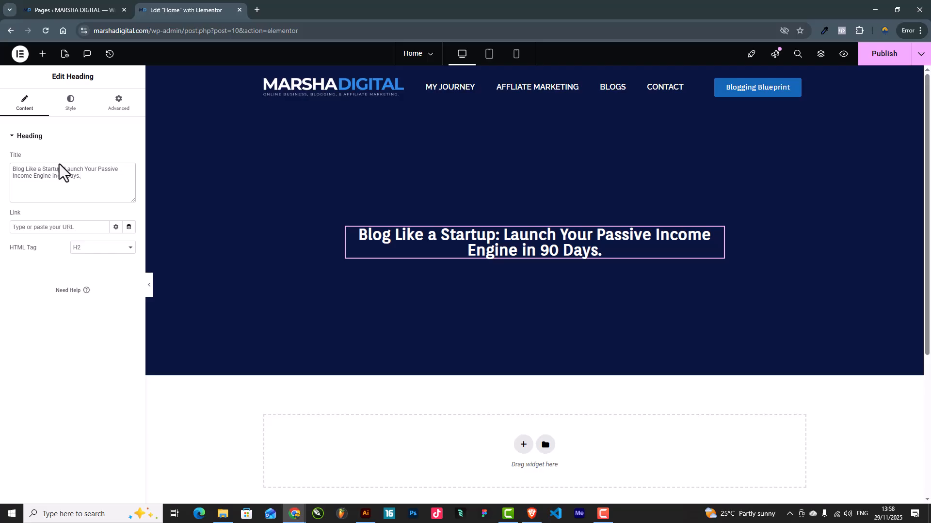
Step: Shorten the heading's title to "Launch Your Passive Income Engine in 90Days."
{"action": "left_click_drag", "start_coordinate": [62, 170], "coordinate": [119, 170]}
{"action": "left_click", "coordinate": [59, 166]}
{"action": "left_click_drag", "start_coordinate": [63, 171], "coordinate": [9, 171]}
{"action": "type", "text": "\\"}
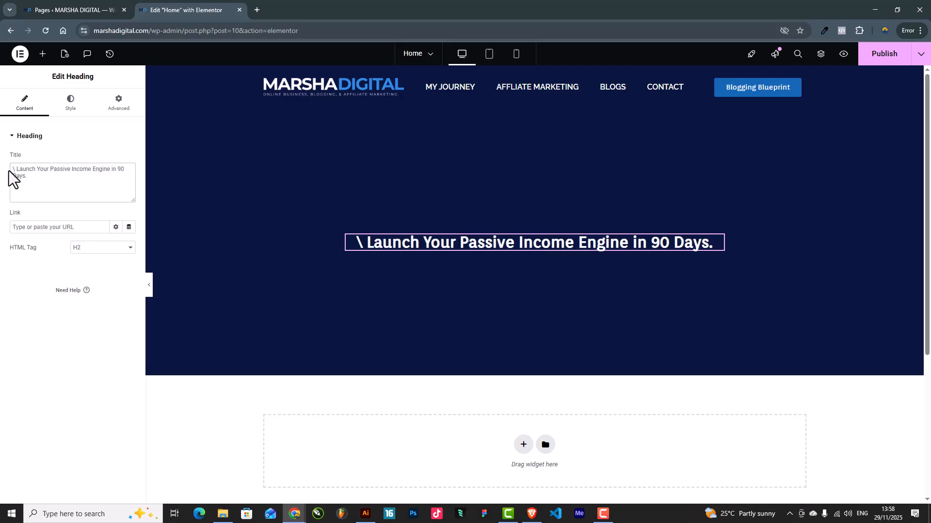
{"action": "key", "text": "BackSpace"}
{"action": "key", "text": "Delete"}
{"action": "key", "text": "Down"}
{"action": "key", "text": "BackSpace"}
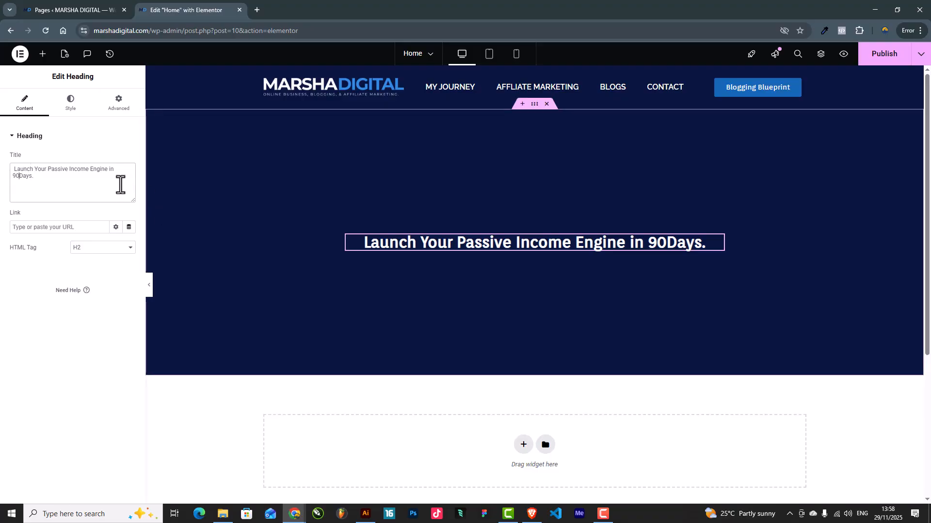
Step: Increase the heading's typography size to about 67 px
{"action": "left_click", "coordinate": [70, 102]}
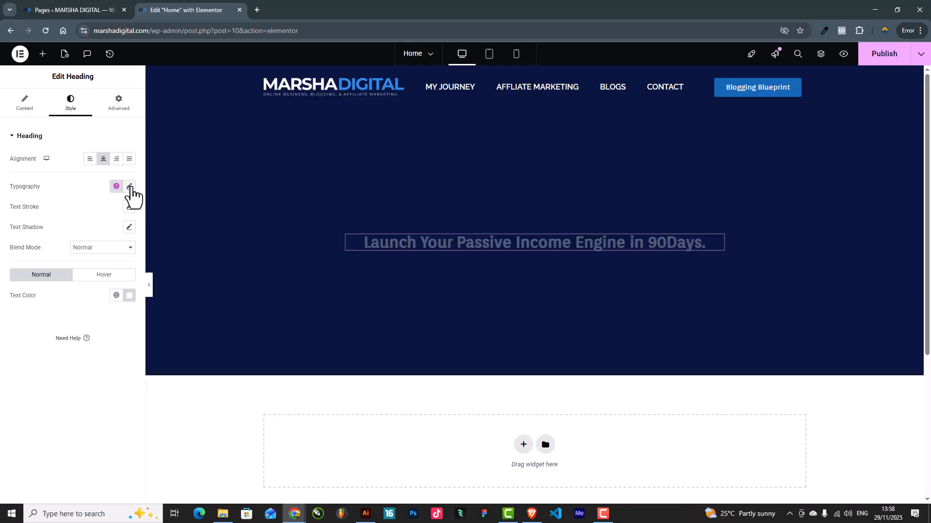
{"action": "left_click", "coordinate": [129, 186]}
{"action": "left_click_drag", "start_coordinate": [17, 265], "coordinate": [43, 270]}
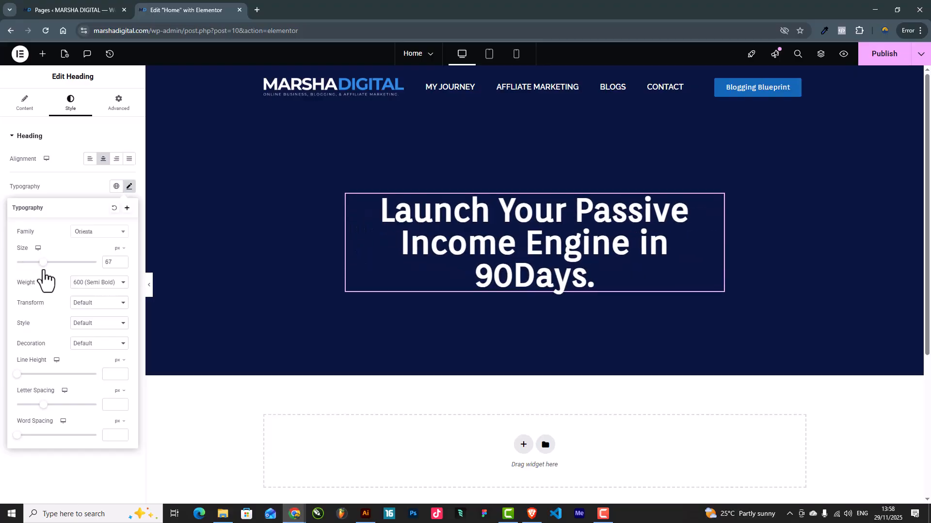
{"action": "left_click", "coordinate": [66, 185]}
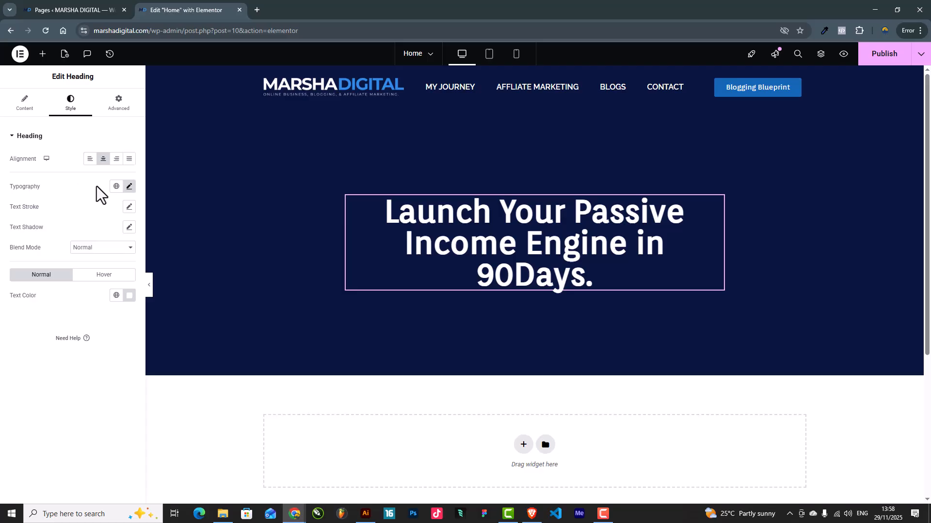
{"action": "left_click", "coordinate": [27, 109]}
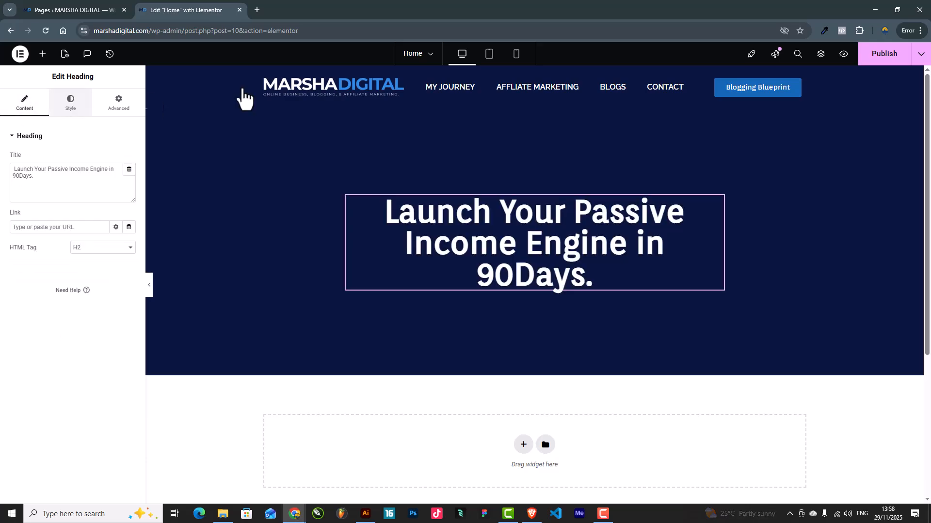
{"action": "left_click", "coordinate": [72, 110]}
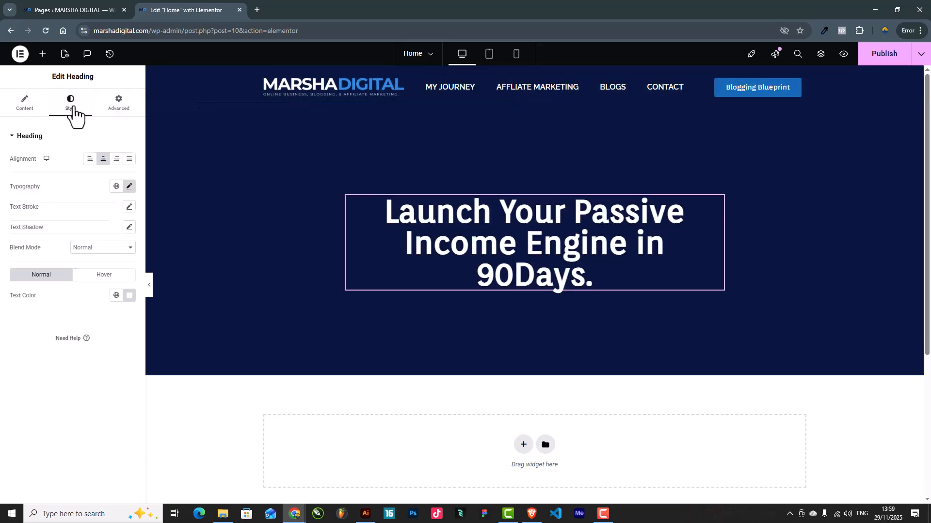
{"action": "left_click", "coordinate": [22, 105]}
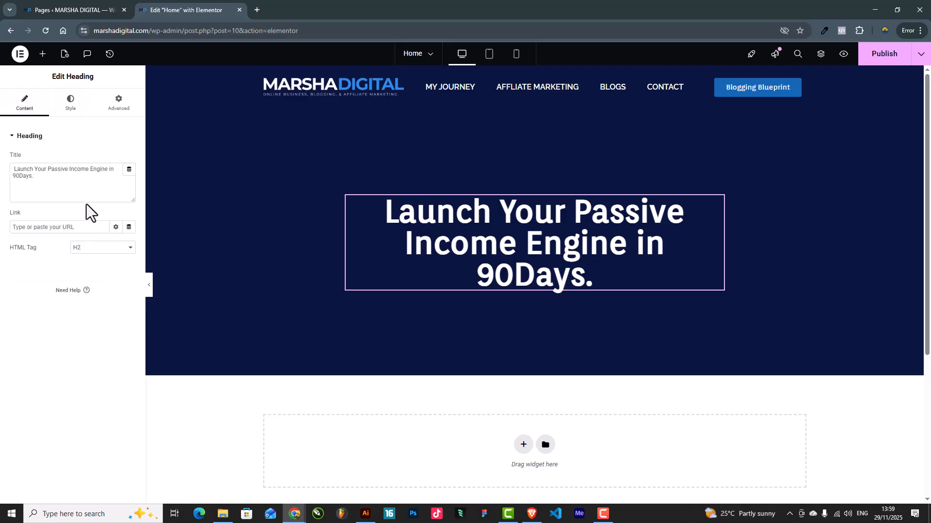
{"action": "left_click", "coordinate": [42, 182]}
{"action": "left_click", "coordinate": [71, 109]}
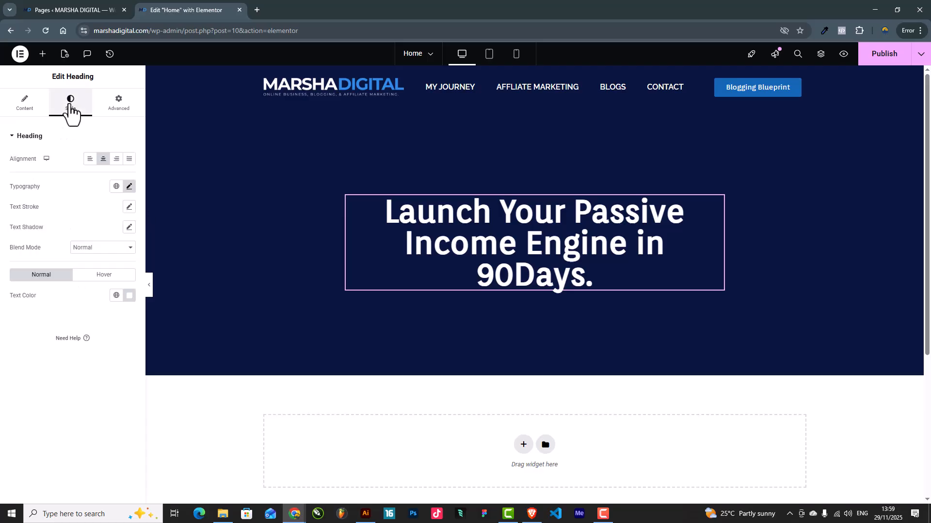
{"action": "left_click", "coordinate": [27, 114]}
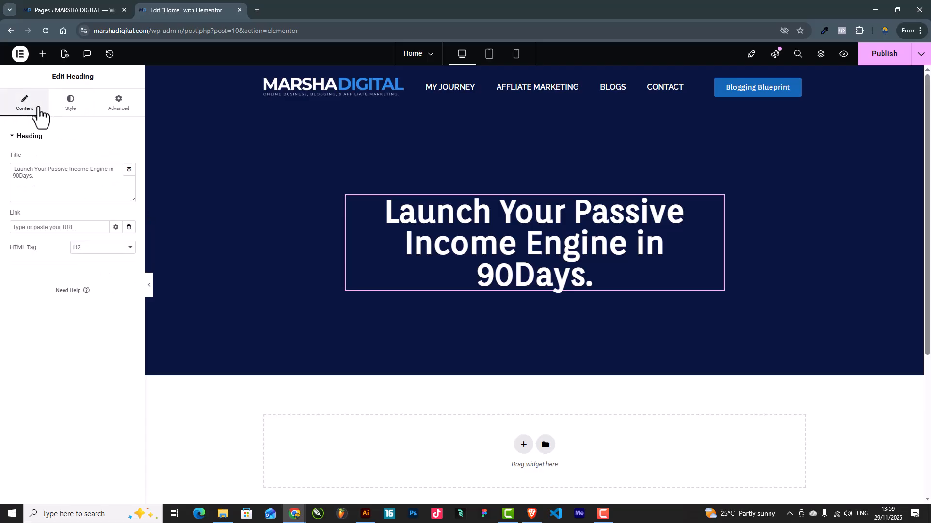
Step: Add Text Editor widgets above the heading and above the inner section, and format the upper one's text as Heading 1
{"action": "left_click", "coordinate": [43, 54]}
{"action": "left_click_drag", "start_coordinate": [104, 232], "coordinate": [521, 202]}
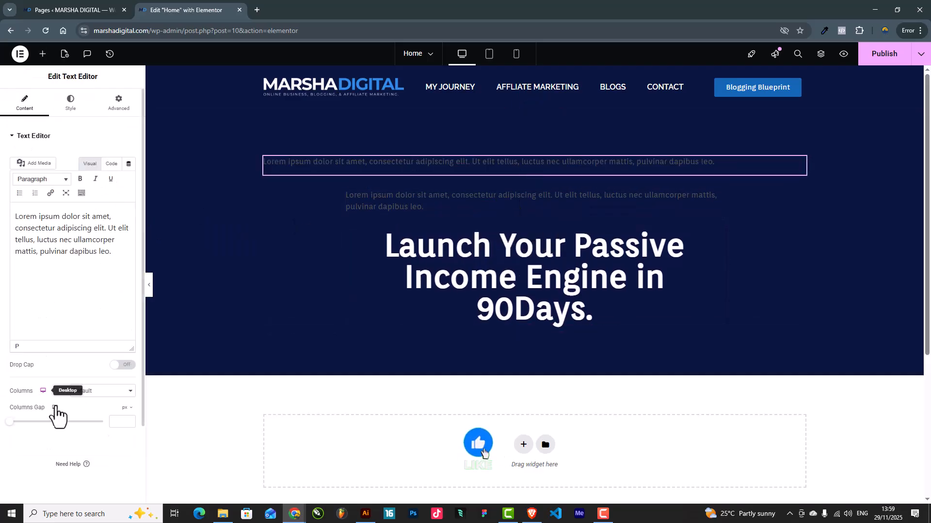
{"action": "left_click", "coordinate": [100, 391]}
{"action": "left_click", "coordinate": [40, 378]}
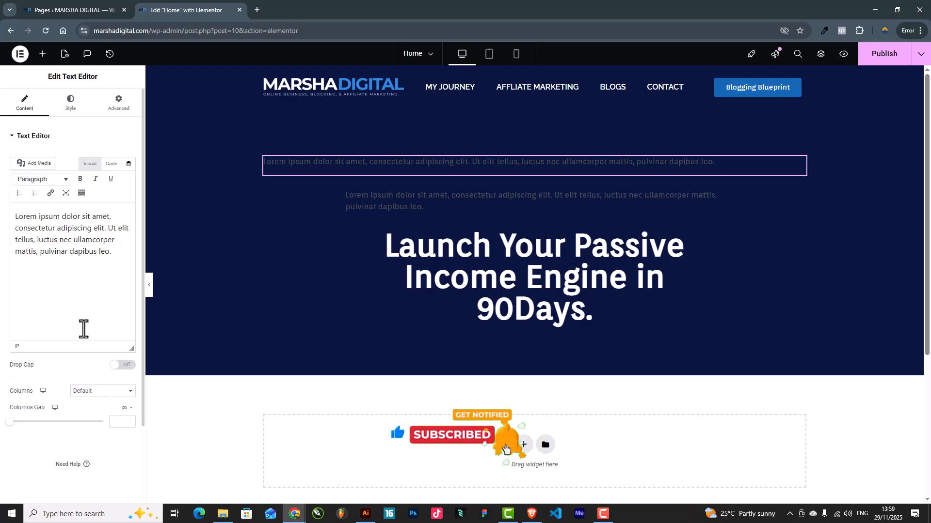
{"action": "left_click", "coordinate": [43, 180]}
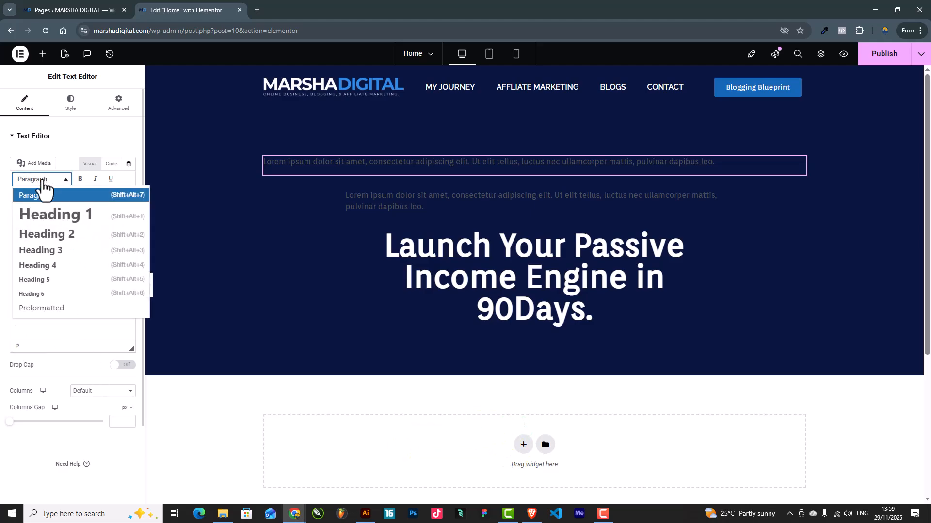
{"action": "left_click", "coordinate": [68, 218]}
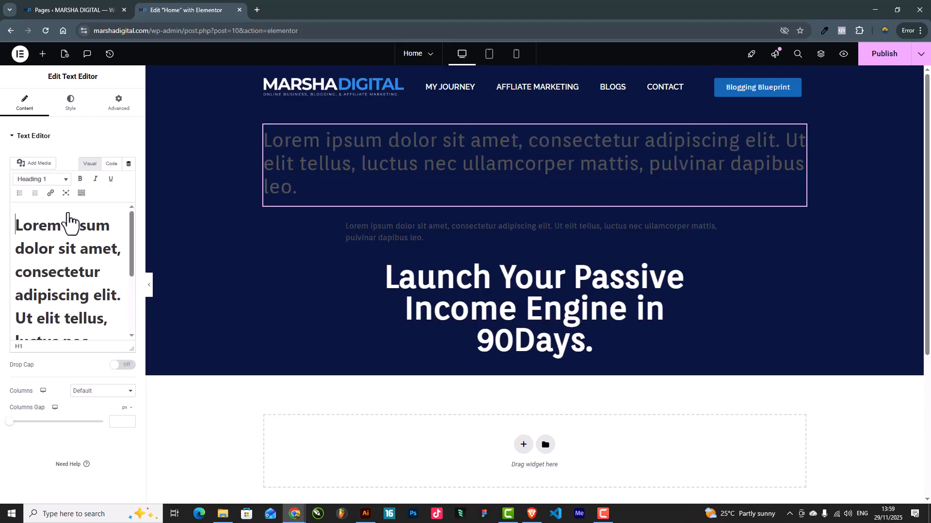
Step: Copy the heading's title text and delete the heading from the inner section
{"action": "left_click", "coordinate": [458, 280]}
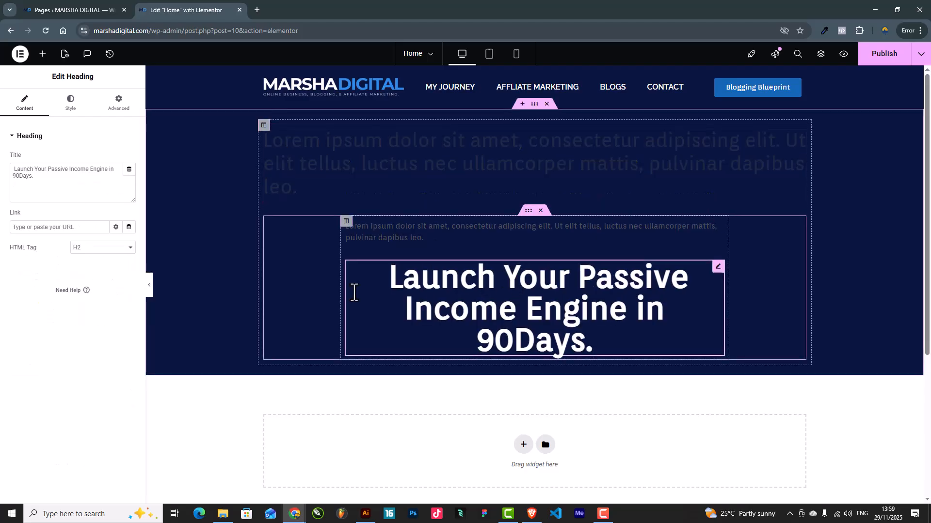
{"action": "triple_click", "coordinate": [74, 178]}
{"action": "key", "text": "ctrl+c"}
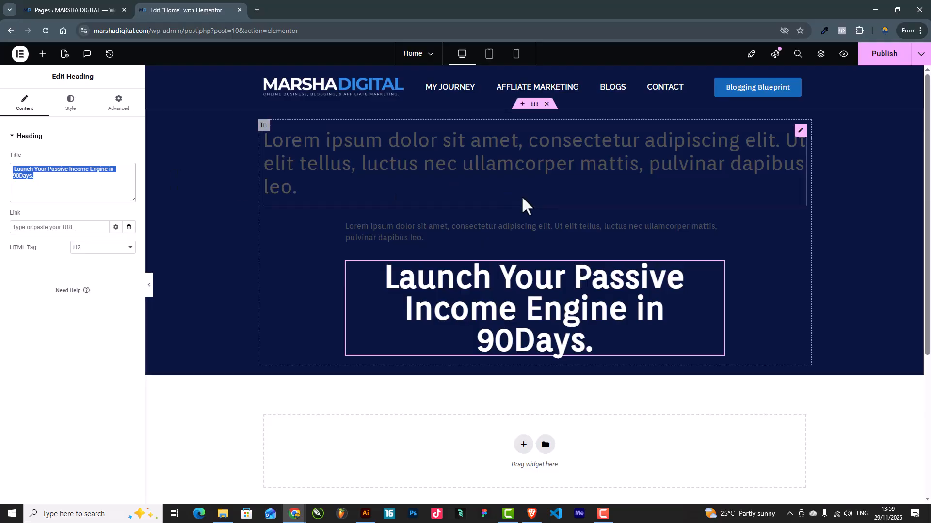
{"action": "right_click", "coordinate": [716, 266]}
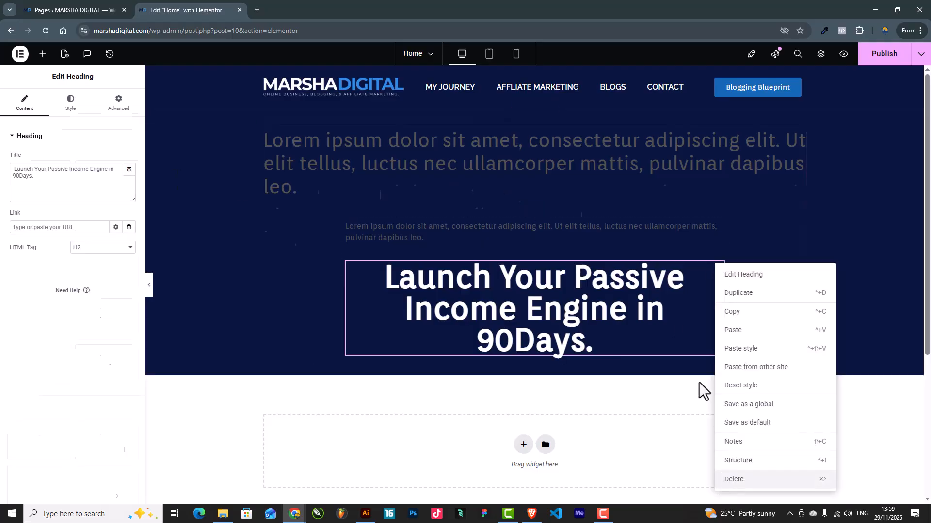
{"action": "left_click", "coordinate": [732, 479]}
Step: Replace the inner section's small text editor with the Heading 1 one and set its text to "Launch Your Passive Income Engine in 90Days."
{"action": "right_click", "coordinate": [693, 282]}
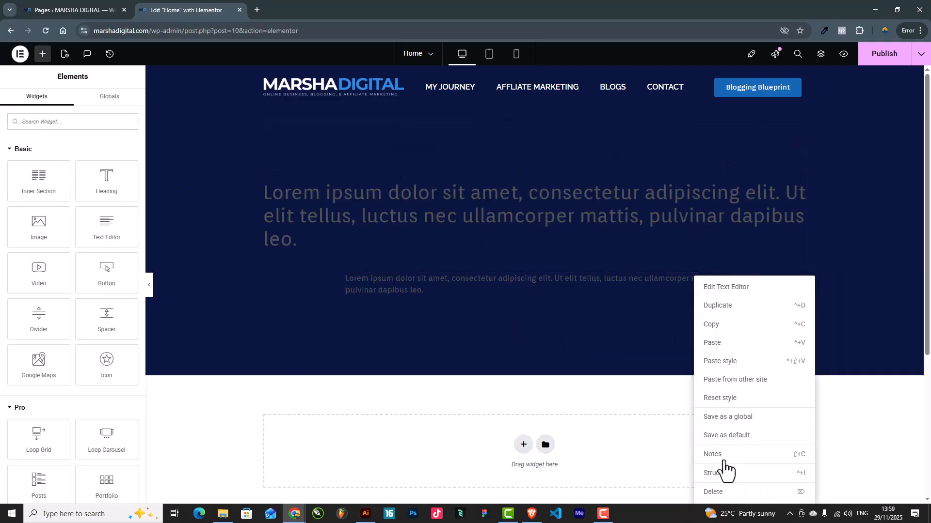
{"action": "left_click", "coordinate": [712, 492]}
{"action": "left_click_drag", "start_coordinate": [801, 194], "coordinate": [536, 245]}
{"action": "key", "text": "ctrl+a"}
{"action": "key", "text": "ctrl+v"}
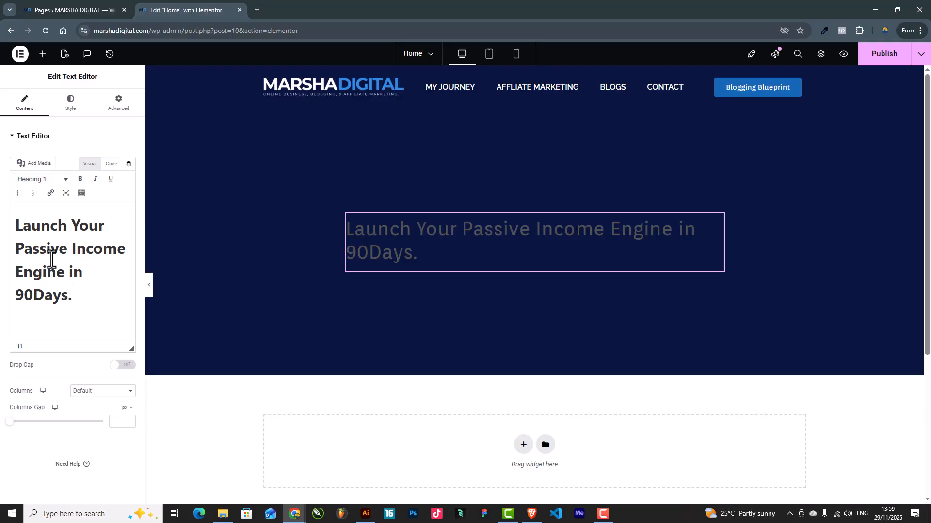
Step: Center-align the text editor's text, set its font weight to 700 (Bold) and increase its typography size
{"action": "left_click", "coordinate": [70, 107]}
{"action": "left_click", "coordinate": [103, 159]}
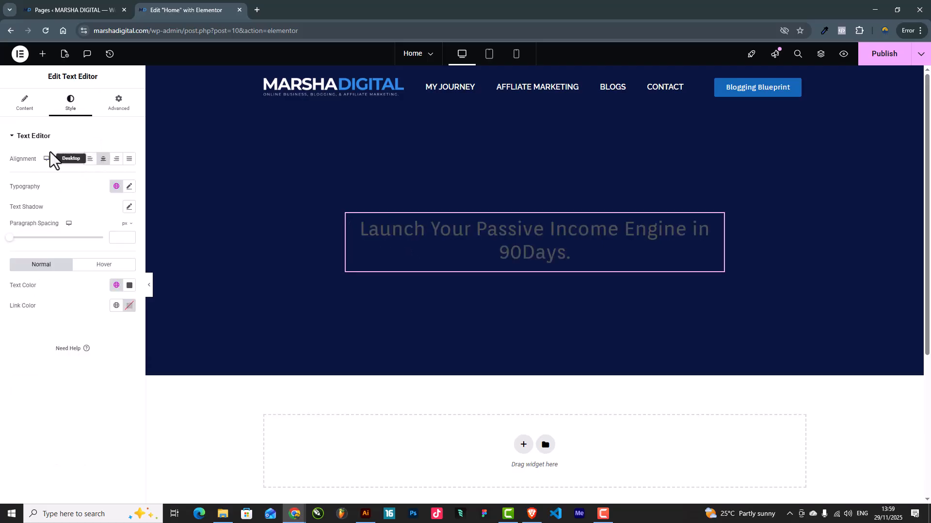
{"action": "left_click", "coordinate": [129, 187]}
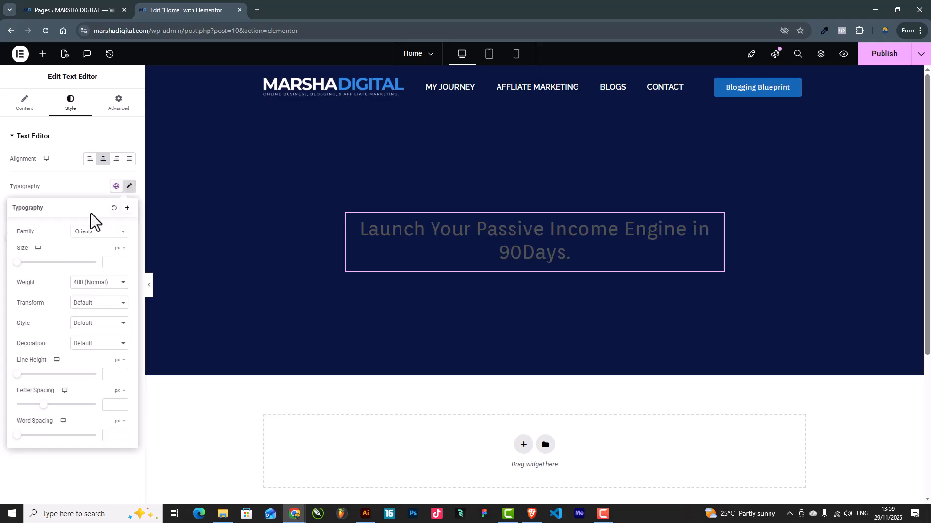
{"action": "left_click", "coordinate": [94, 283]}
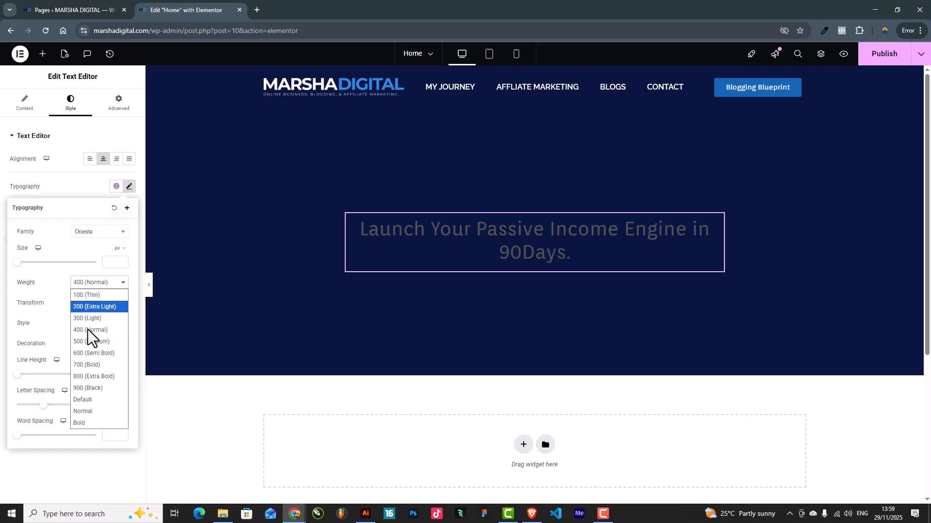
{"action": "left_click", "coordinate": [96, 353]}
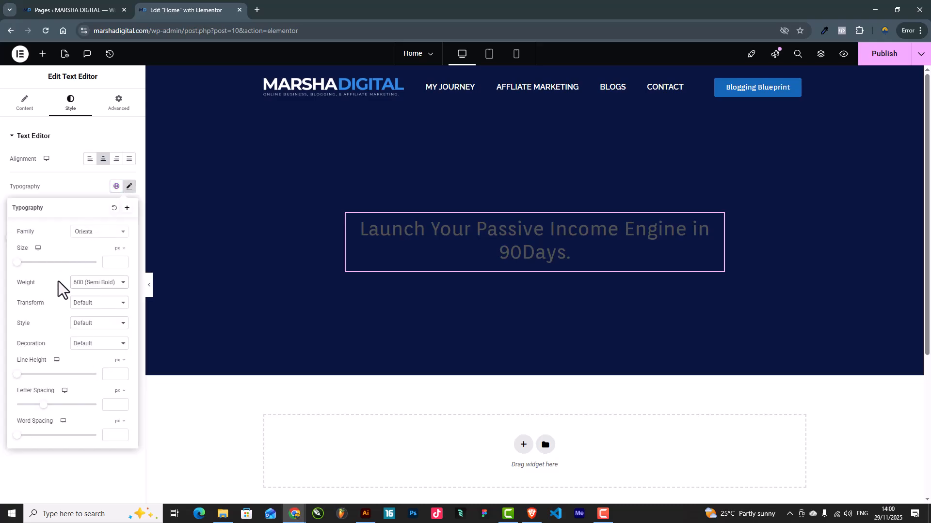
{"action": "left_click", "coordinate": [97, 285]}
{"action": "left_click", "coordinate": [92, 365]}
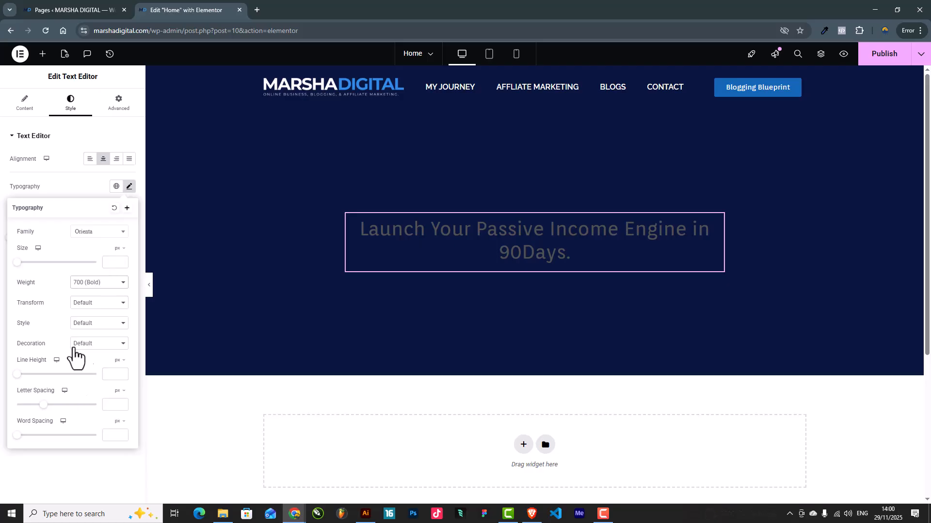
{"action": "left_click_drag", "start_coordinate": [17, 263], "coordinate": [55, 263]}
{"action": "left_click", "coordinate": [31, 150]}
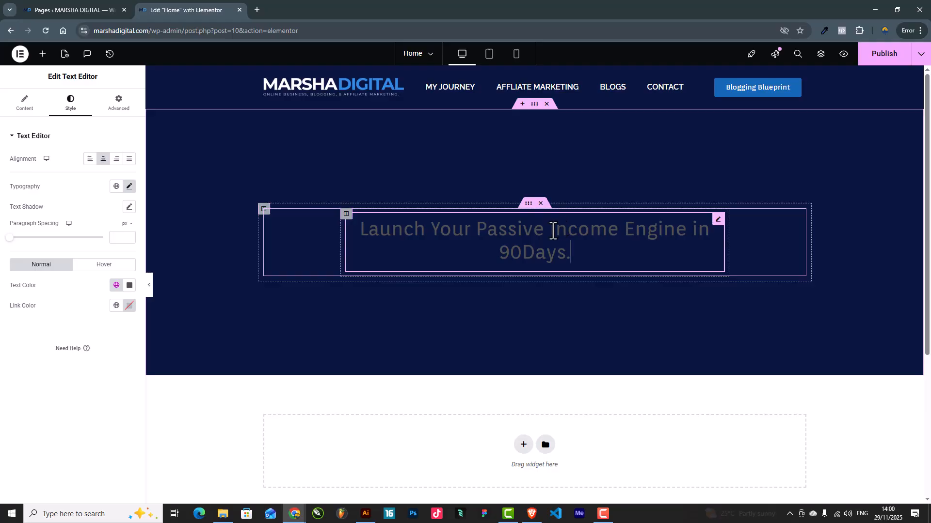
Step: Set the text editor's text color to white
{"action": "left_click", "coordinate": [128, 287]}
{"action": "left_click_drag", "start_coordinate": [96, 374], "coordinate": [54, 294]}
{"action": "left_click", "coordinate": [54, 294]}
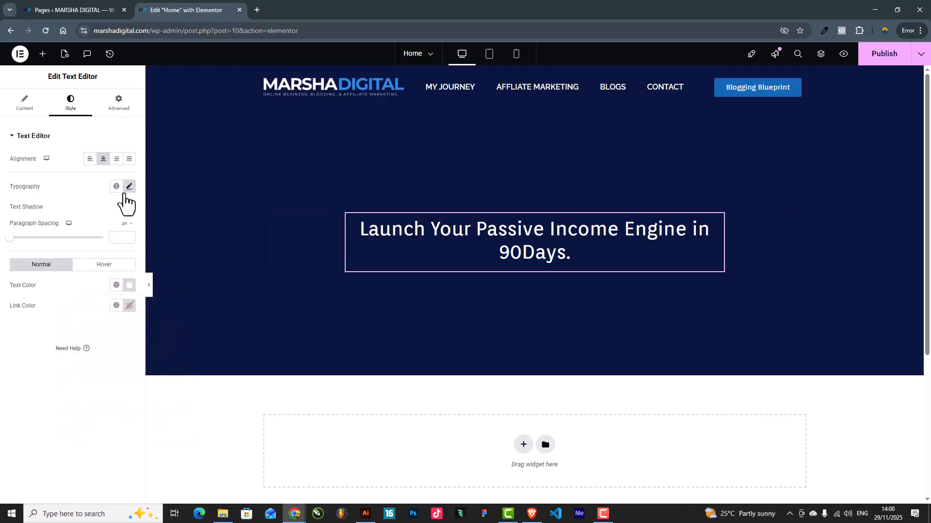
Step: Change the text editor's font family to Montserrat and adjust its typography size
{"action": "left_click", "coordinate": [128, 187]}
{"action": "mouse_move", "coordinate": [65, 262]}
{"action": "left_mouse_down"}
{"action": "mouse_move", "coordinate": [83, 263]}
{"action": "mouse_move", "coordinate": [61, 263]}
{"action": "left_mouse_up"}
{"action": "left_click", "coordinate": [95, 232]}
{"action": "type", "text": "montse"}
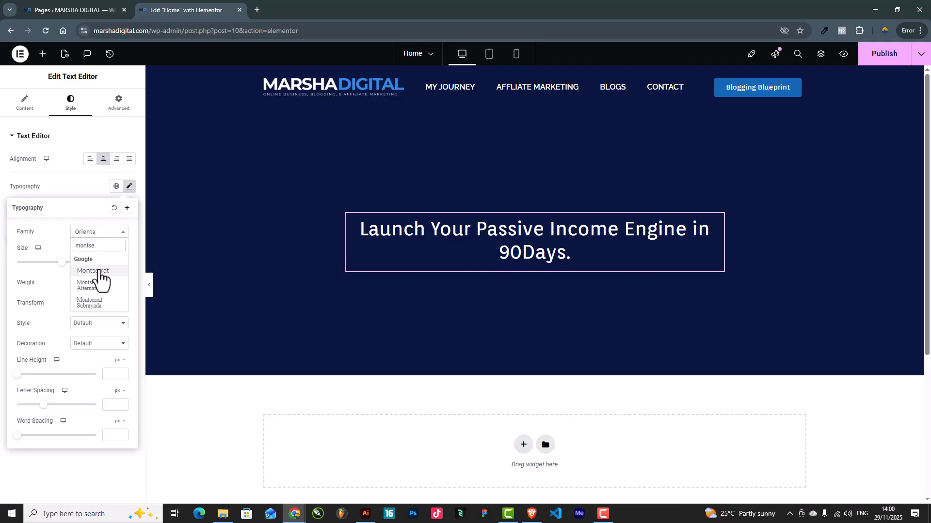
{"action": "left_click", "coordinate": [99, 271]}
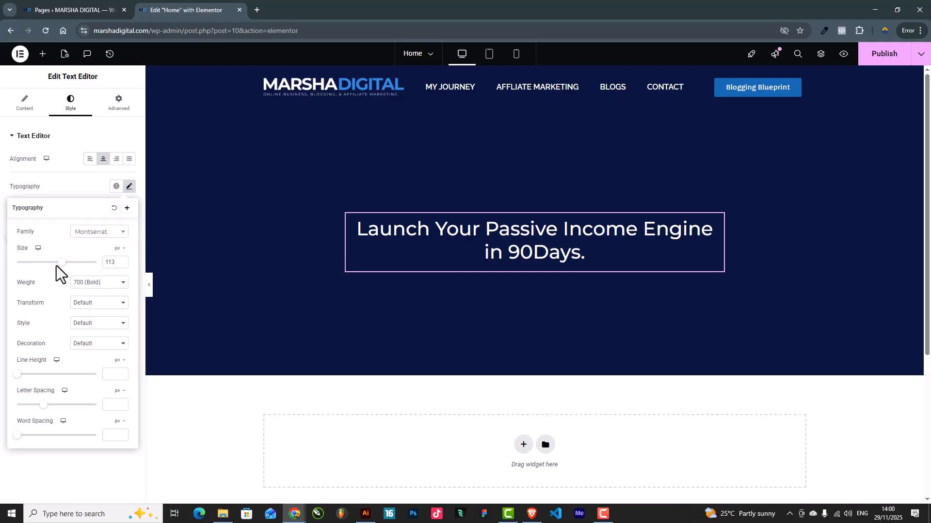
{"action": "left_click_drag", "start_coordinate": [62, 263], "coordinate": [66, 262]}
{"action": "left_click", "coordinate": [64, 194]}
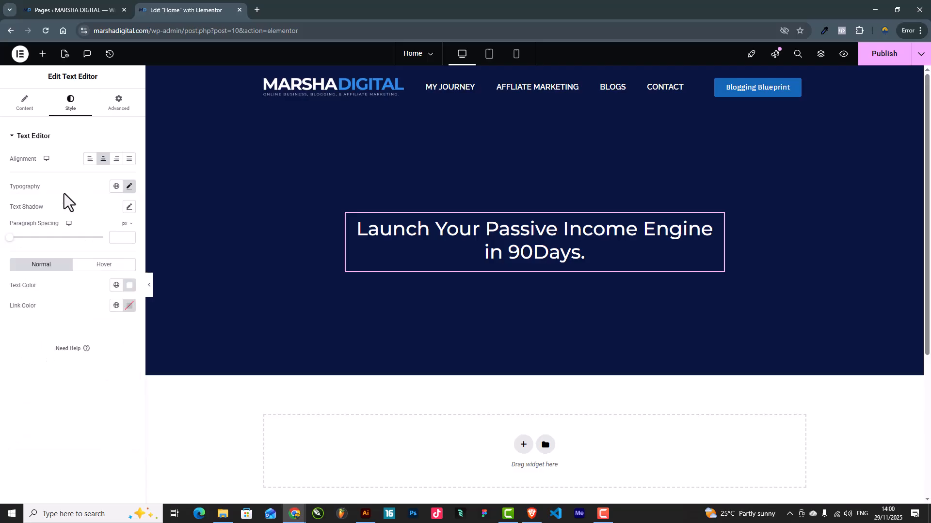
Step: Replace the text editor in the inner section with a Heading widget titled "Launch Your Passive Income Engine in 90Days."
{"action": "right_click", "coordinate": [620, 240]}
{"action": "left_click", "coordinate": [664, 457]}
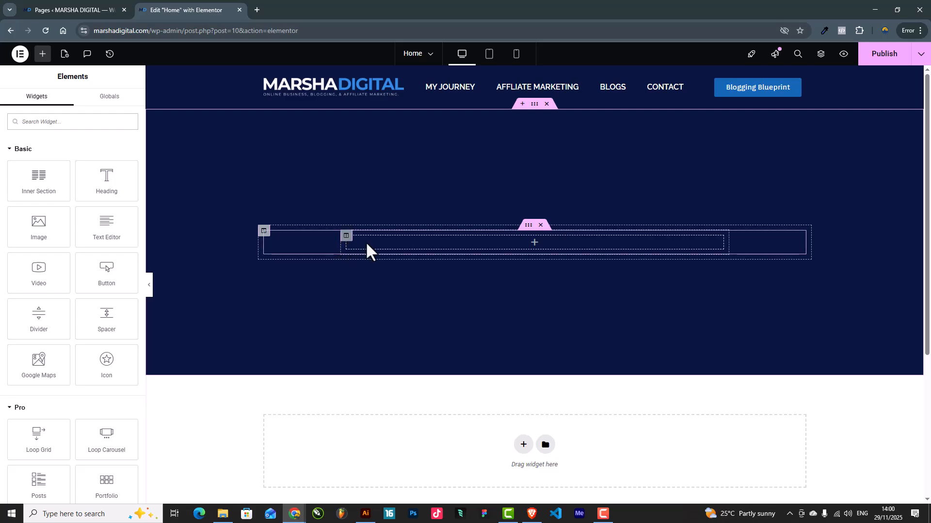
{"action": "left_click_drag", "start_coordinate": [131, 209], "coordinate": [541, 246]}
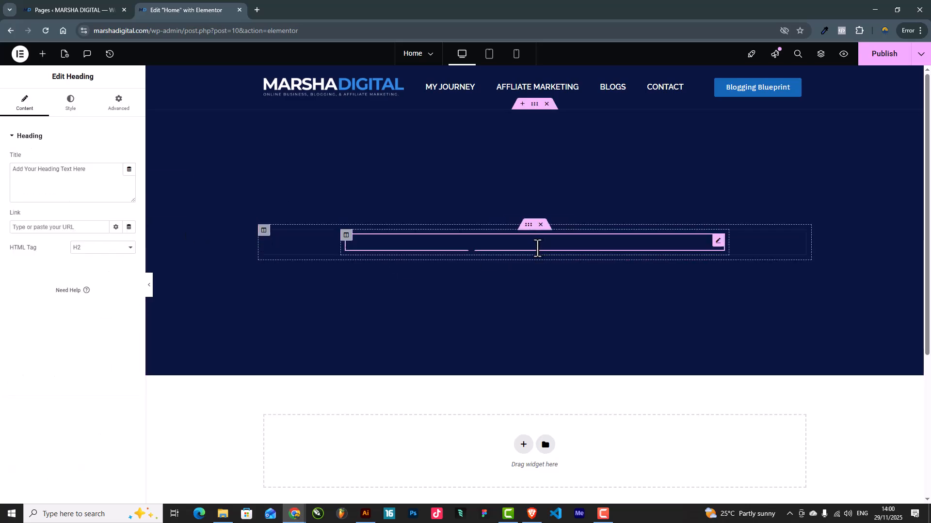
{"action": "left_click", "coordinate": [82, 176]}
{"action": "key", "text": "ctrl+a"}
{"action": "type", "text": "Launch Your Passive Income Engine in 90Days."}
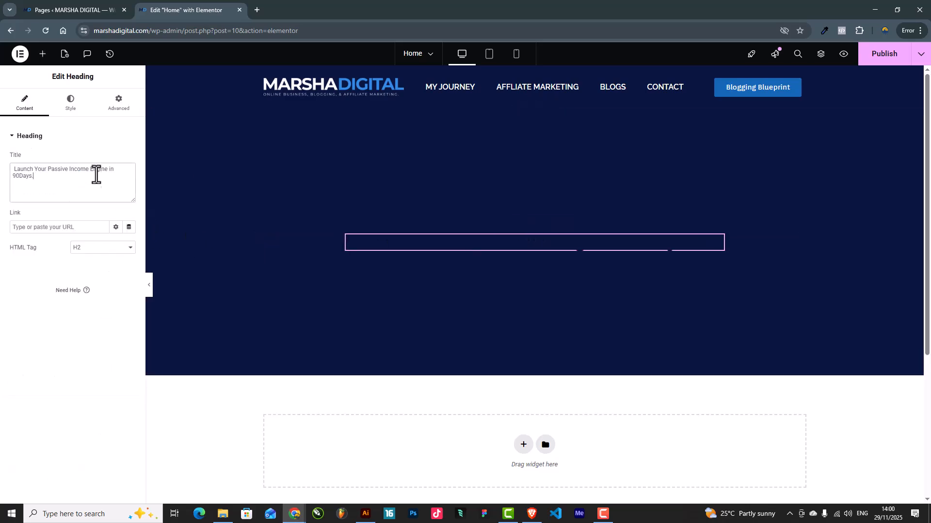
Step: Style the heading with white text, a 64 px typography size and center alignment
{"action": "left_click", "coordinate": [74, 103]}
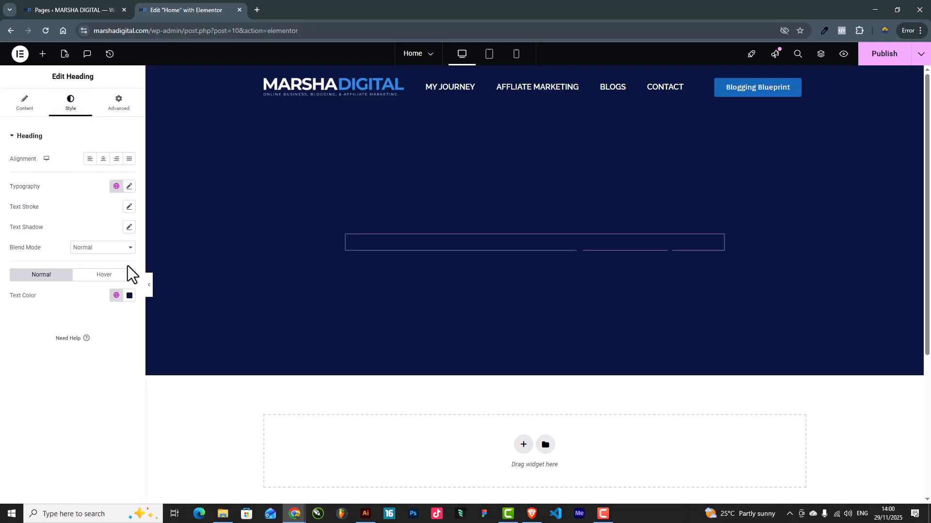
{"action": "left_click", "coordinate": [129, 297]}
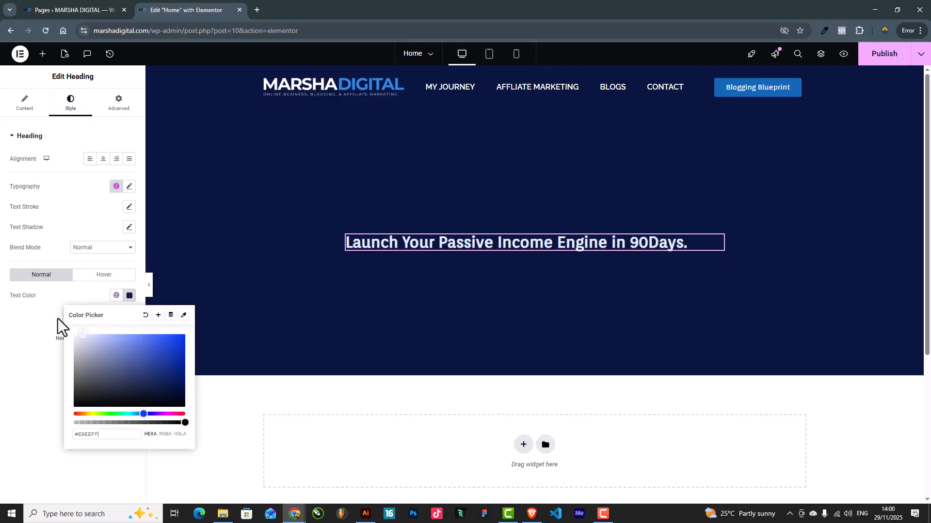
{"action": "left_click", "coordinate": [129, 187]}
{"action": "left_click_drag", "start_coordinate": [13, 263], "coordinate": [39, 265]}
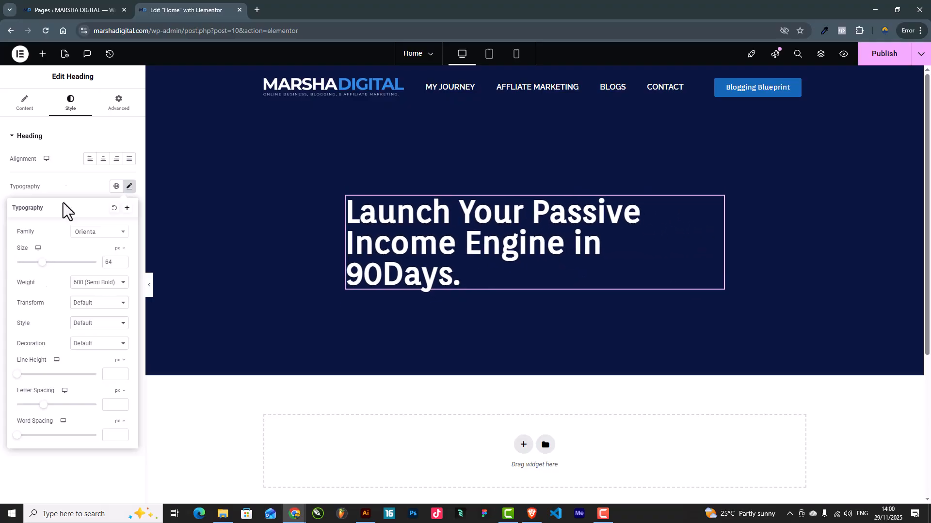
{"action": "left_click", "coordinate": [104, 158]}
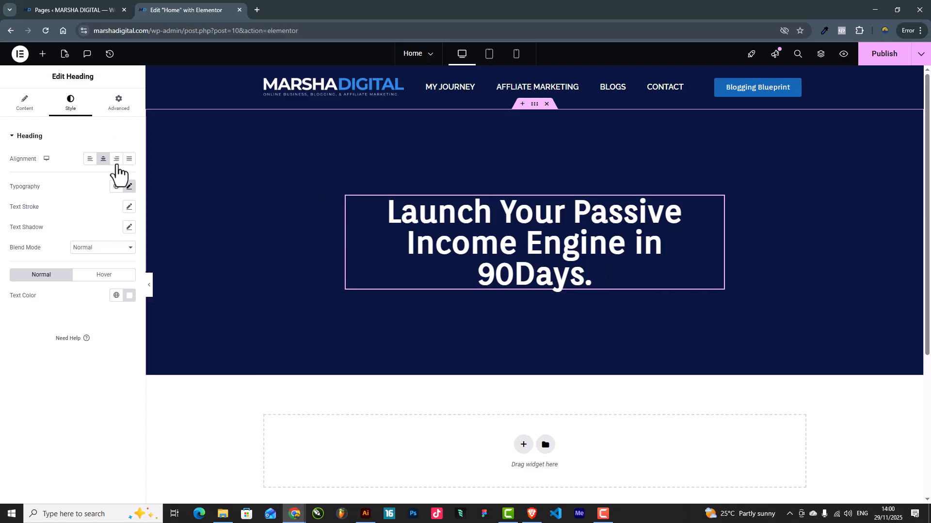
Step: Set the hero heading's font family to Montserrat and its weight to 700 (Bold)
{"action": "left_click", "coordinate": [129, 186]}
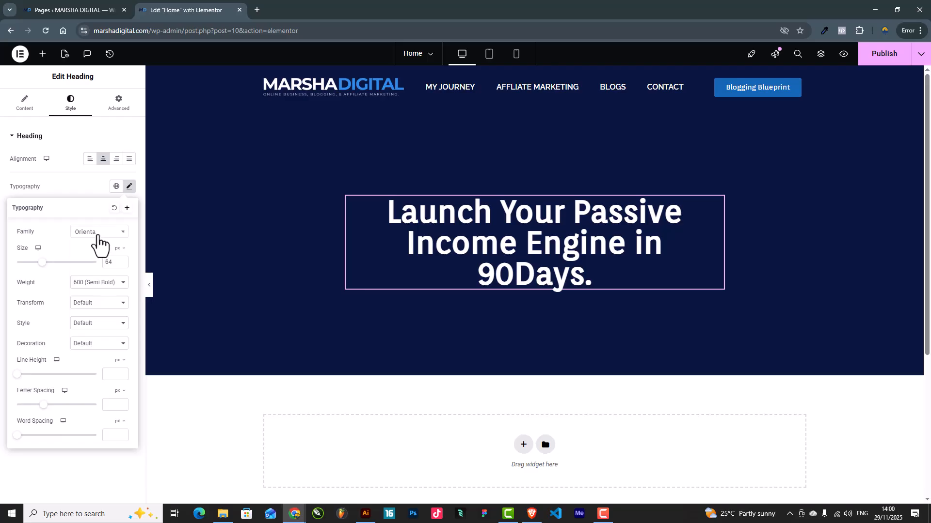
{"action": "left_click", "coordinate": [99, 233]}
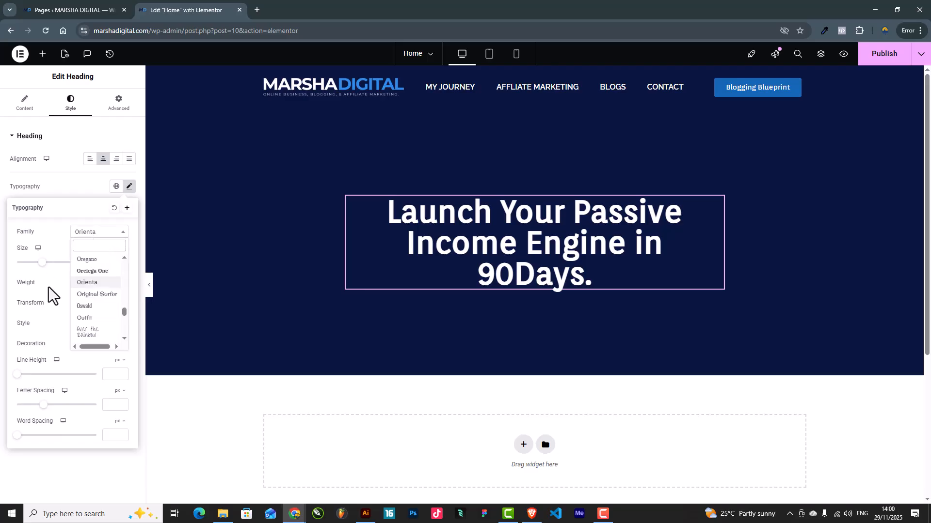
{"action": "left_click", "coordinate": [89, 306]}
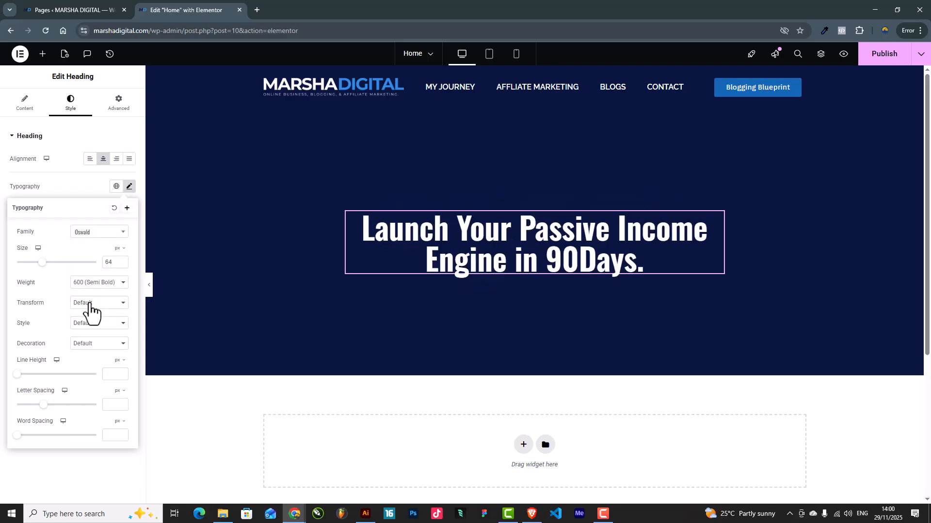
{"action": "left_click", "coordinate": [97, 233]}
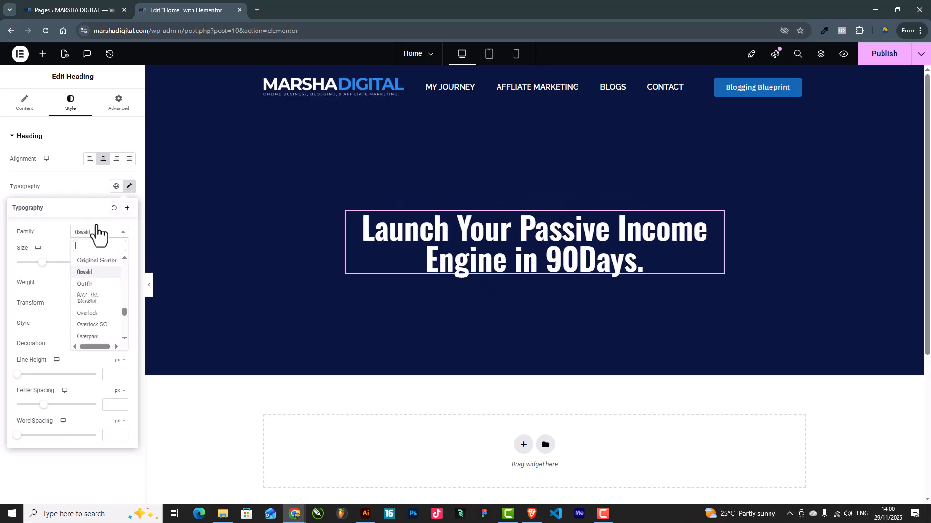
{"action": "type", "text": "montse"}
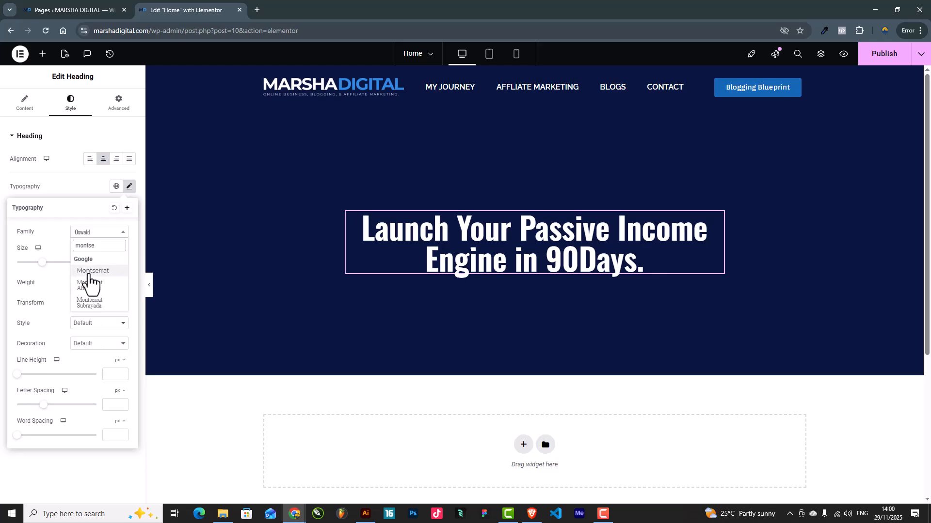
{"action": "left_click", "coordinate": [82, 271]}
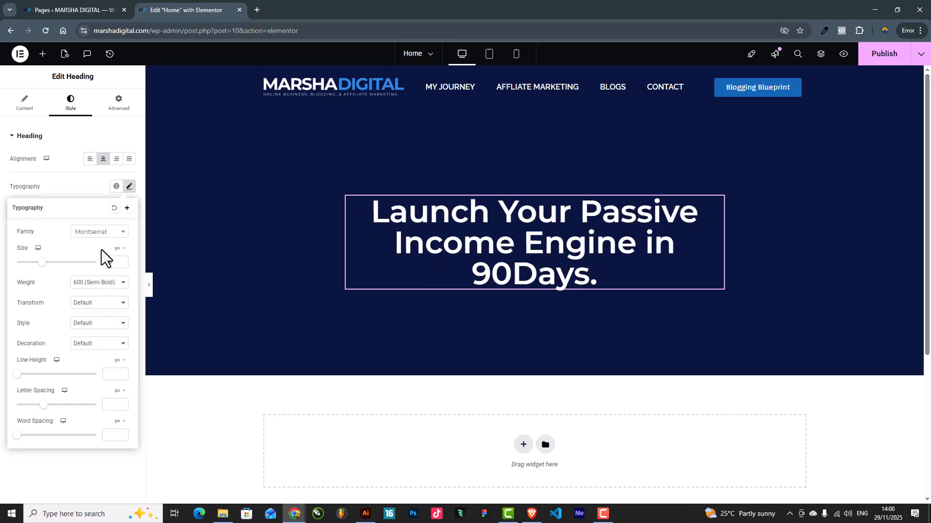
{"action": "left_click", "coordinate": [96, 284]}
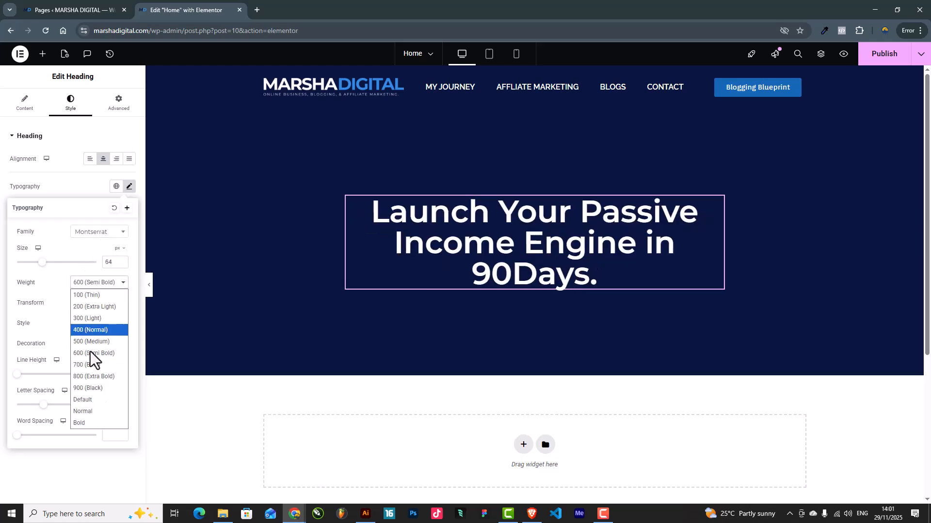
{"action": "left_click", "coordinate": [100, 368]}
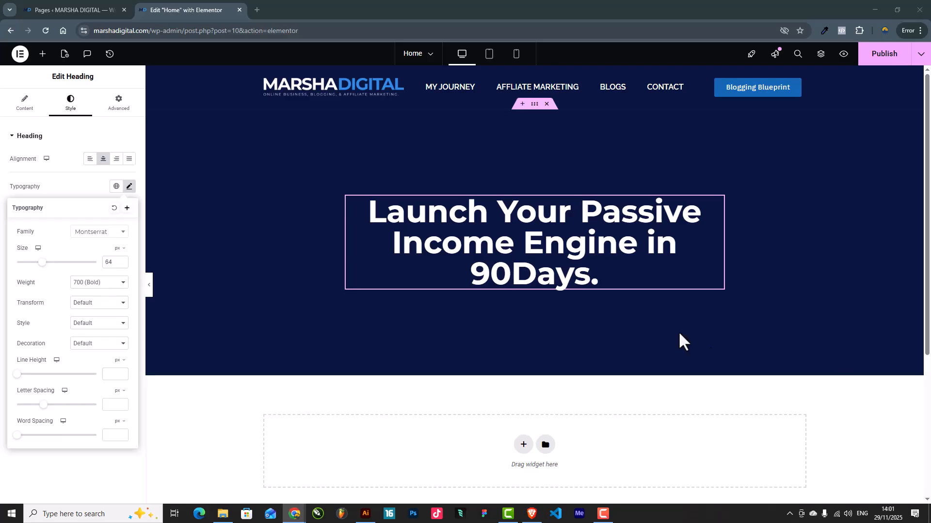
Step: Add a Text Editor widget directly below the hero heading
{"action": "left_click", "coordinate": [43, 54]}
{"action": "left_click_drag", "start_coordinate": [108, 242], "coordinate": [370, 269]}
{"action": "right_click", "coordinate": [436, 312]}
{"action": "left_click", "coordinate": [474, 493]}
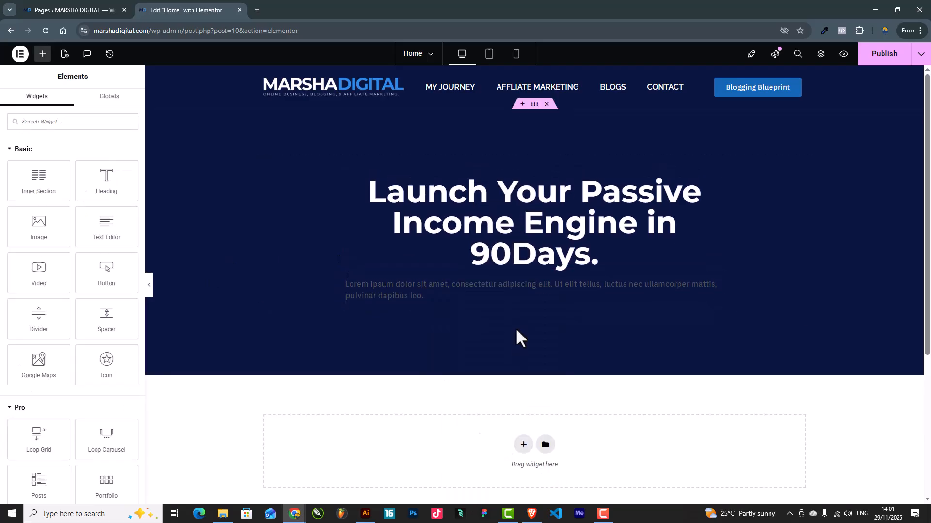
Step: Replace the paragraph placeholder with "Stop writing for fun. Learn the systems and AI strategies to scale your content, build authority, and generate predictable affiliate revenue."
{"action": "left_click", "coordinate": [378, 283]}
{"action": "triple_click", "coordinate": [74, 225]}
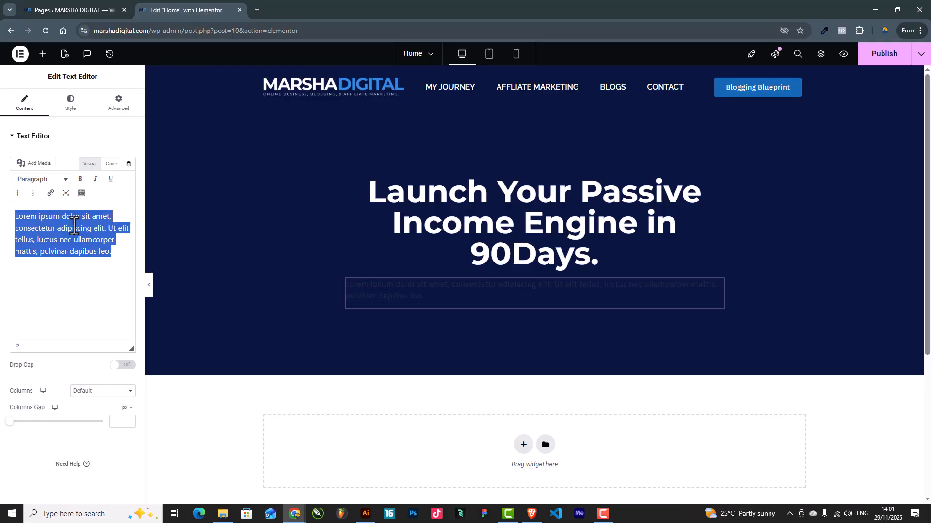
{"action": "key", "text": "super+v"}
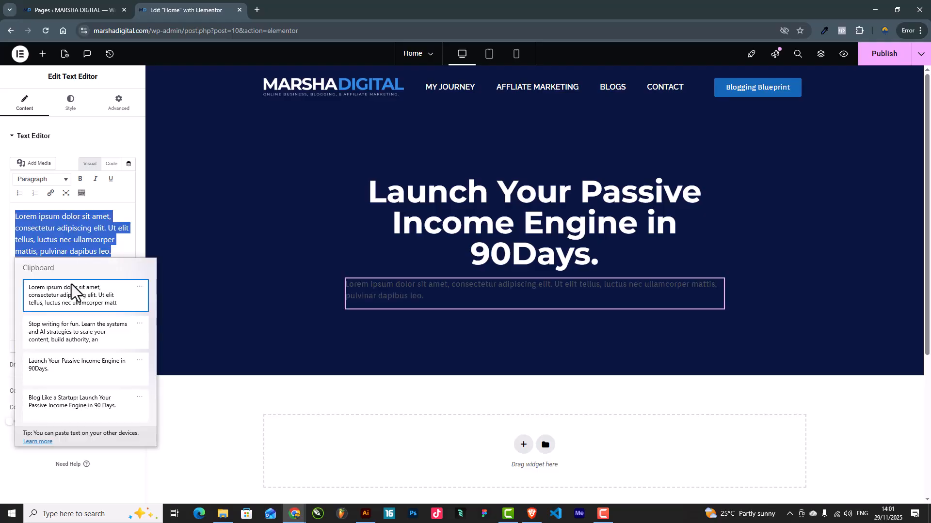
{"action": "left_click", "coordinate": [71, 323]}
Step: Give the paragraph below the heading white text and center alignment
{"action": "left_click", "coordinate": [66, 105]}
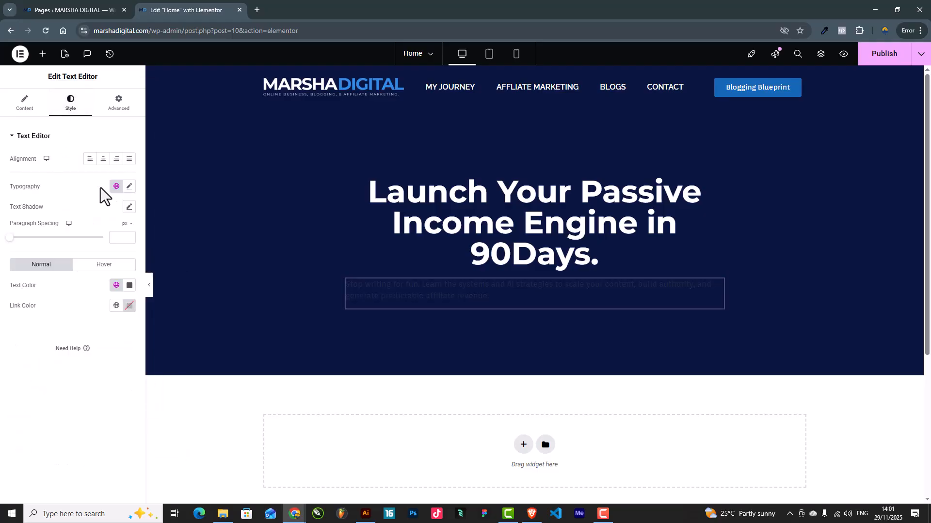
{"action": "left_click", "coordinate": [129, 285]}
{"action": "left_click", "coordinate": [44, 301]}
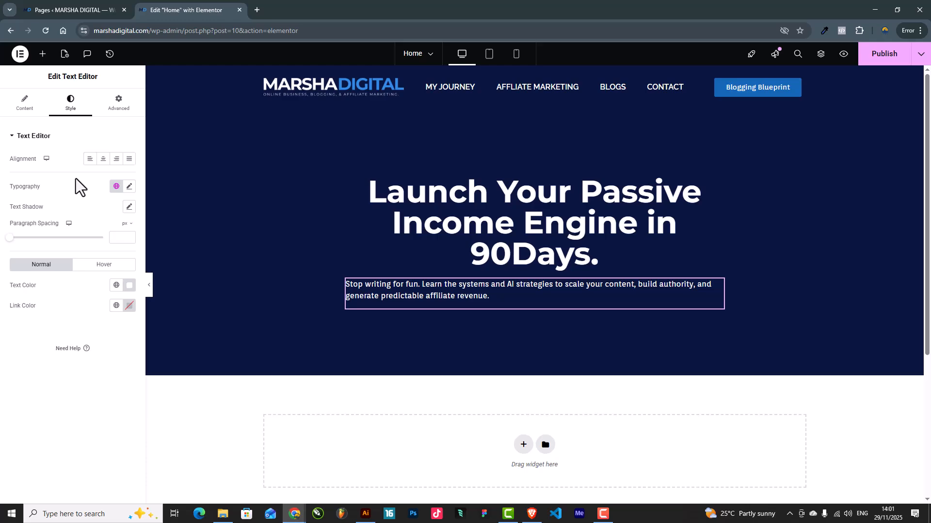
{"action": "left_click", "coordinate": [104, 159]}
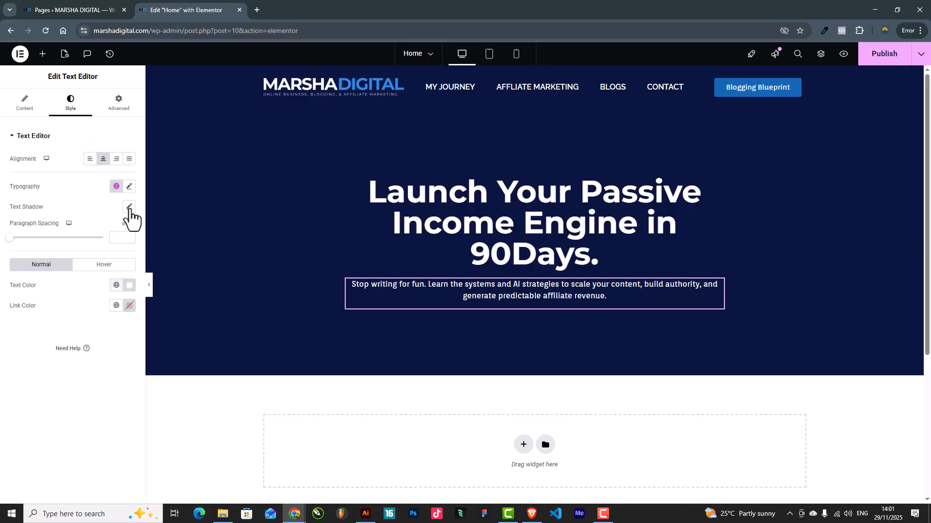
Step: Set the hero paragraph's typography to Montserrat at 18 px and publish the page
{"action": "left_click", "coordinate": [129, 187]}
{"action": "type", "text": "18"}
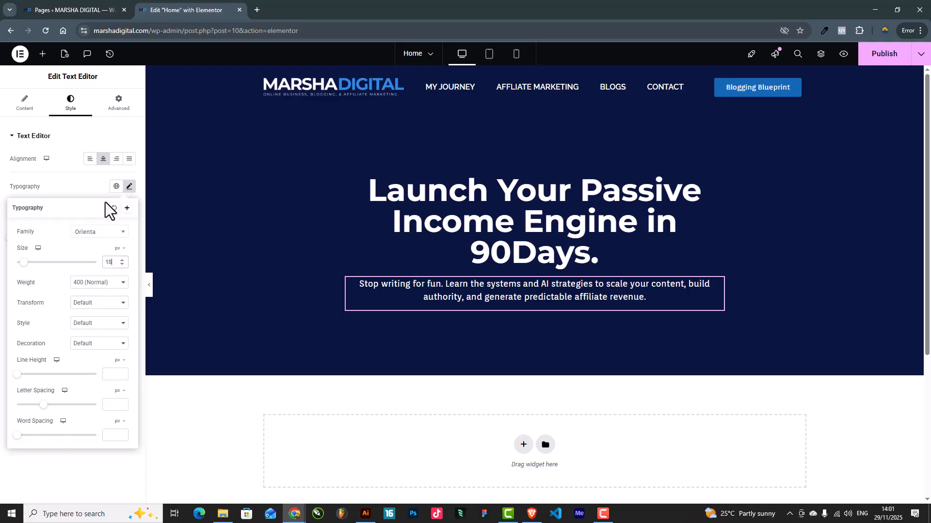
{"action": "left_click", "coordinate": [101, 233]}
{"action": "type", "text": "montse"}
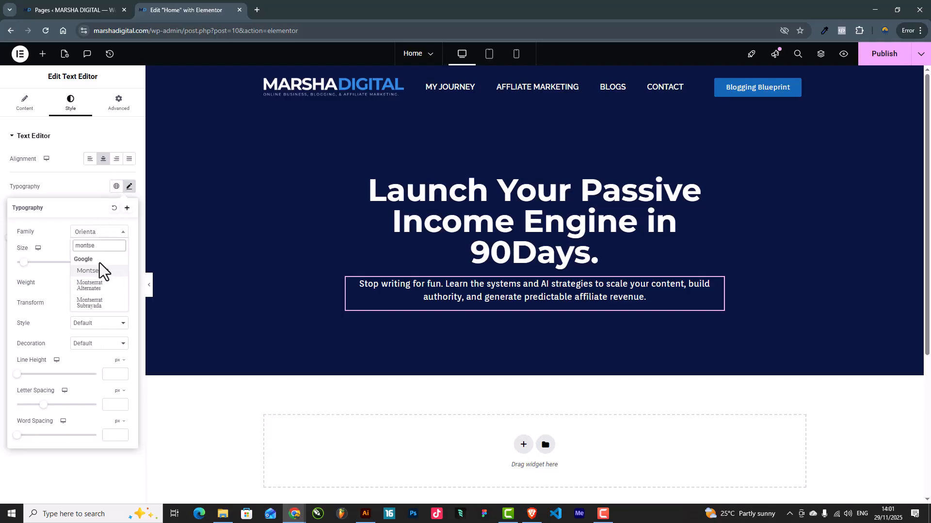
{"action": "left_click", "coordinate": [99, 271]}
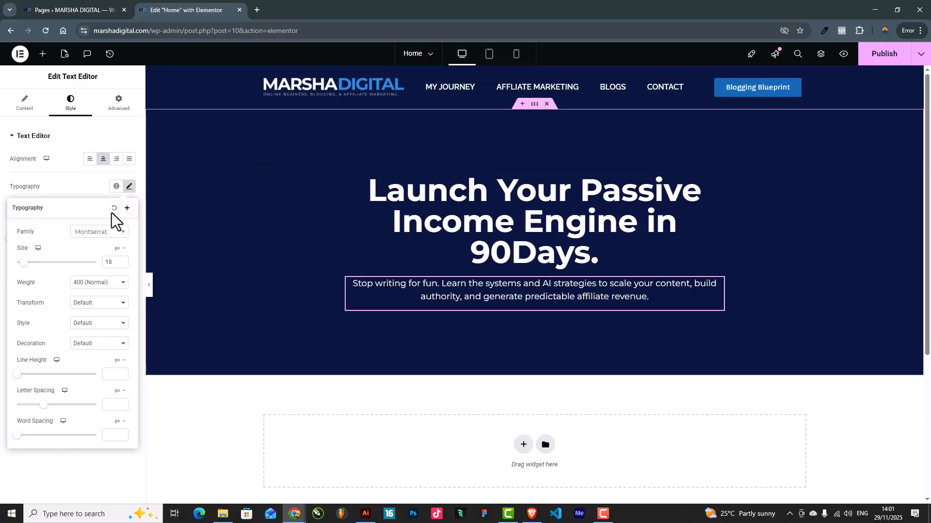
{"action": "left_click", "coordinate": [875, 54]}
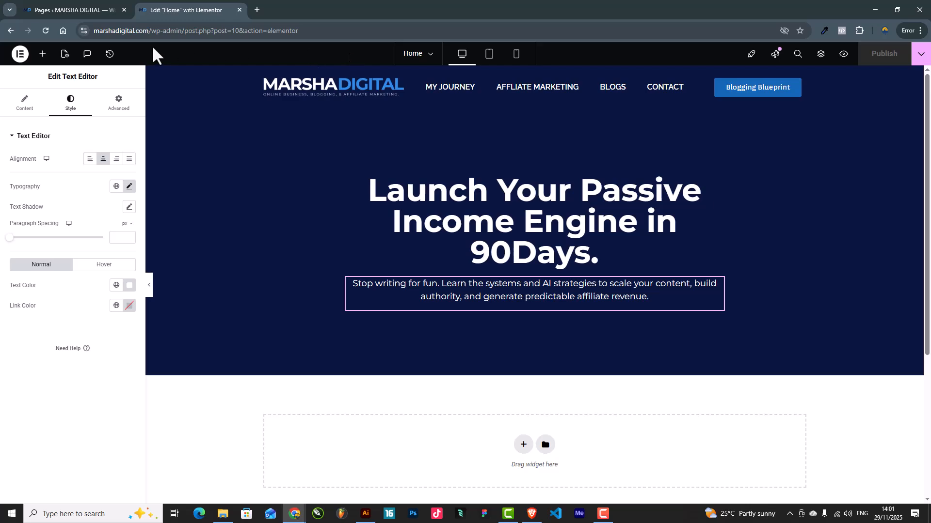
Step: Set the Primary system font in the site's Global Fonts settings to Montserrat
{"action": "left_click", "coordinate": [64, 53]}
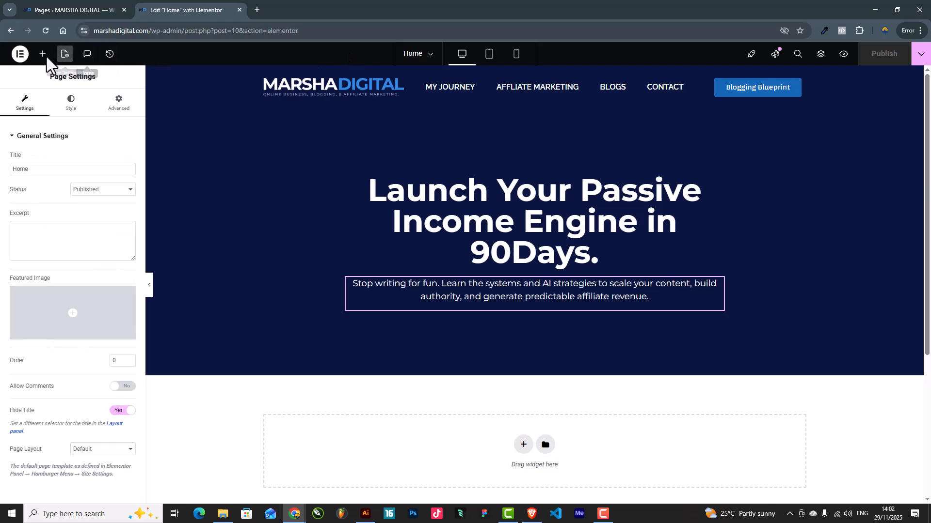
{"action": "left_click", "coordinate": [20, 56]}
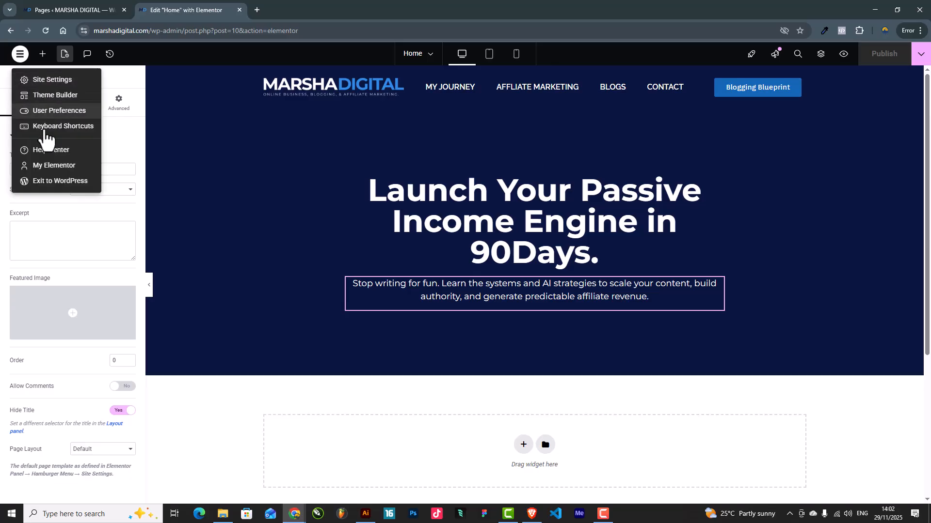
{"action": "left_click", "coordinate": [55, 80]}
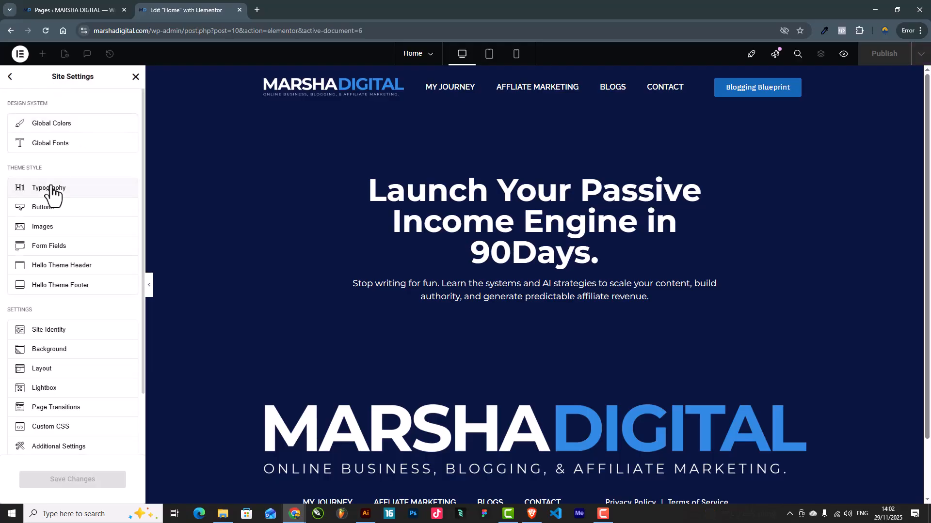
{"action": "left_click", "coordinate": [57, 145]}
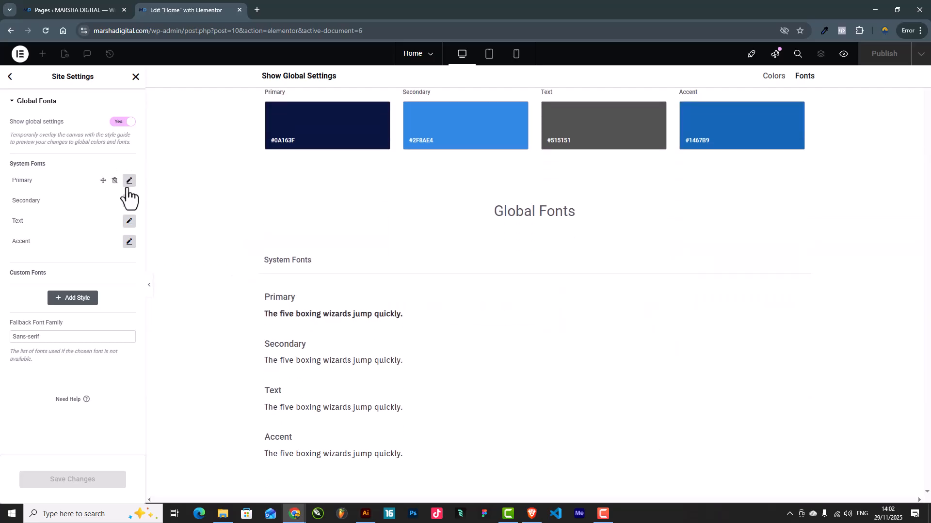
{"action": "left_click", "coordinate": [129, 180]}
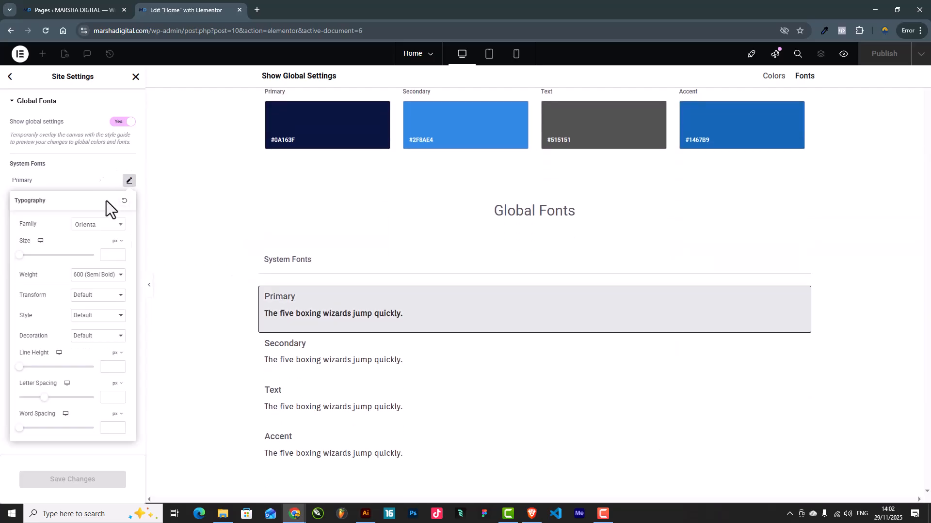
{"action": "left_click", "coordinate": [96, 228]}
{"action": "type", "text": "montse"}
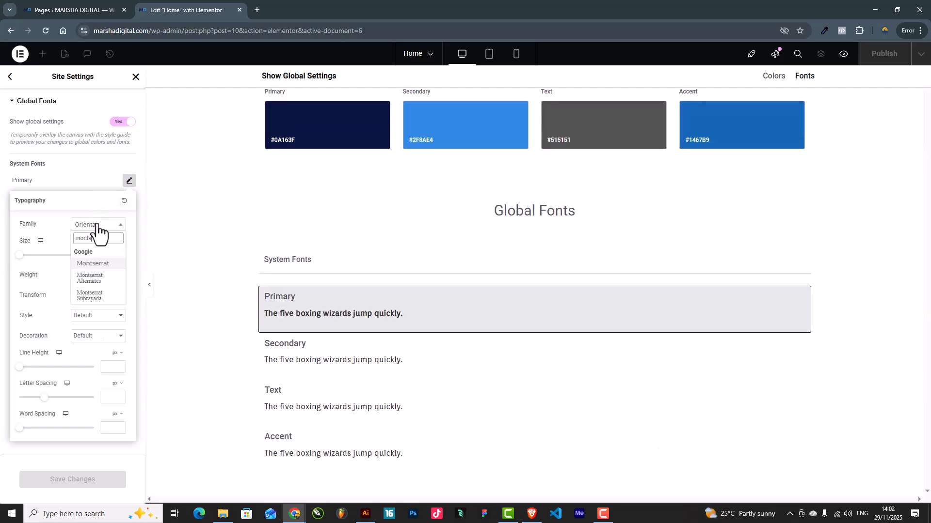
{"action": "left_click", "coordinate": [104, 264]}
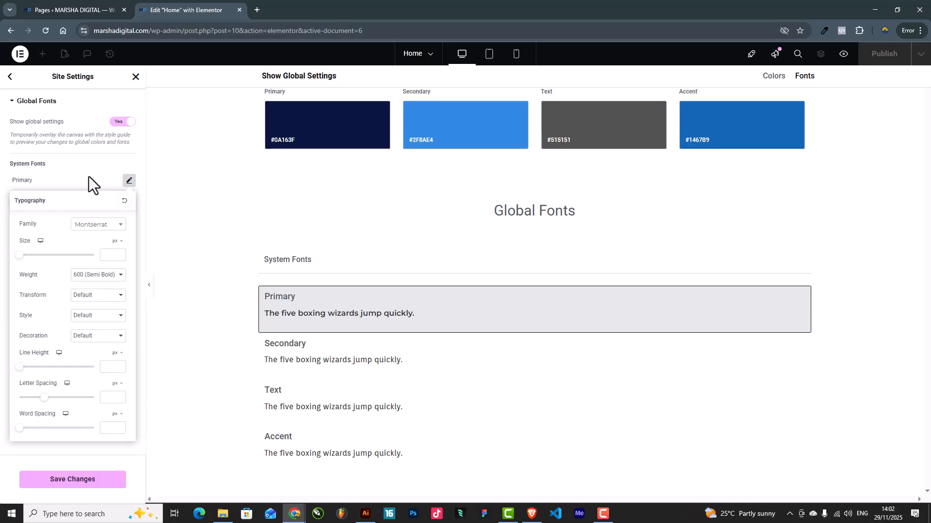
{"action": "left_click", "coordinate": [129, 180]}
Step: Change the Secondary system font's family to Montserrat
{"action": "left_click", "coordinate": [129, 202]}
{"action": "left_click", "coordinate": [101, 253]}
{"action": "type", "text": "montse"}
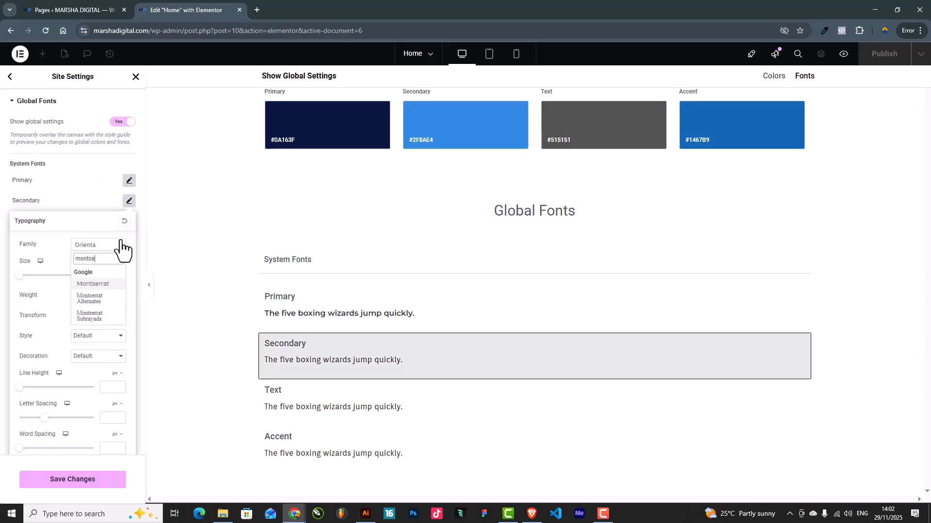
{"action": "left_click", "coordinate": [103, 285]}
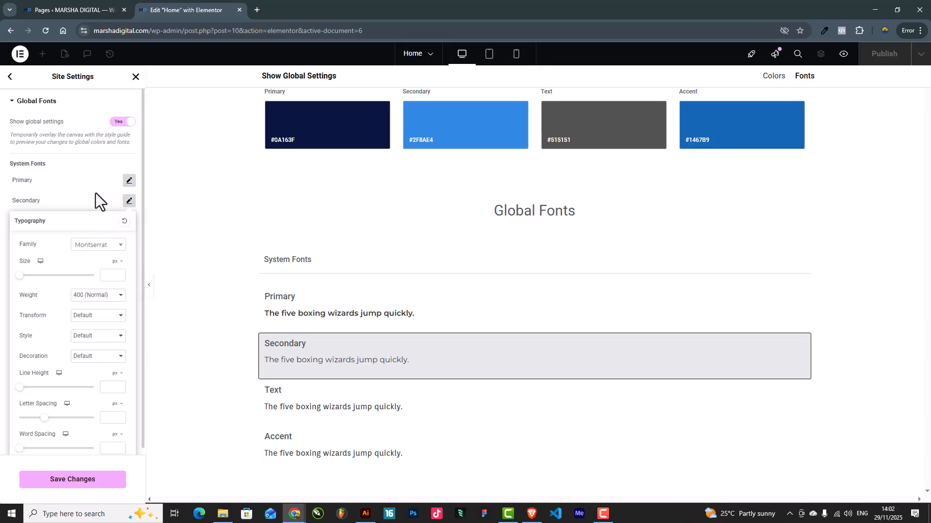
{"action": "left_click", "coordinate": [95, 193]}
Step: Change the Text system font's family to Montserrat
{"action": "left_click", "coordinate": [129, 222]}
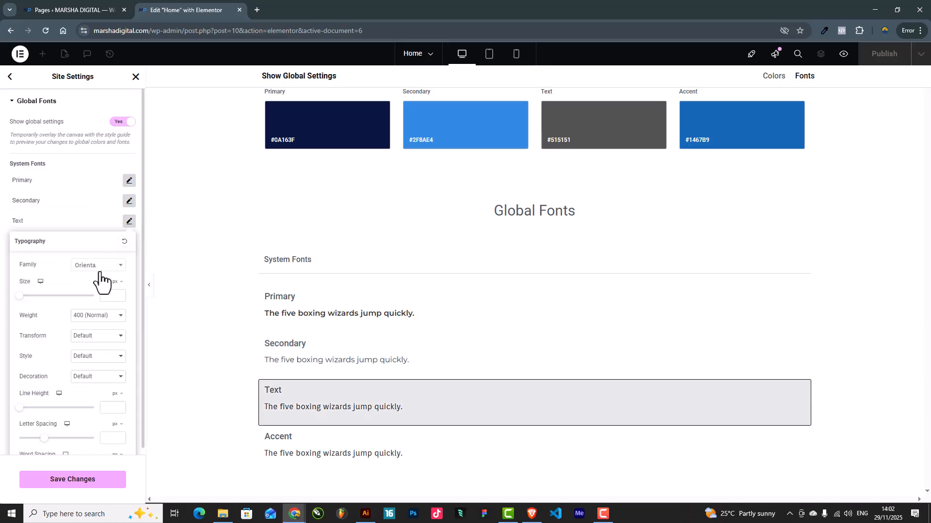
{"action": "left_click", "coordinate": [100, 266]}
{"action": "type", "text": "monts"}
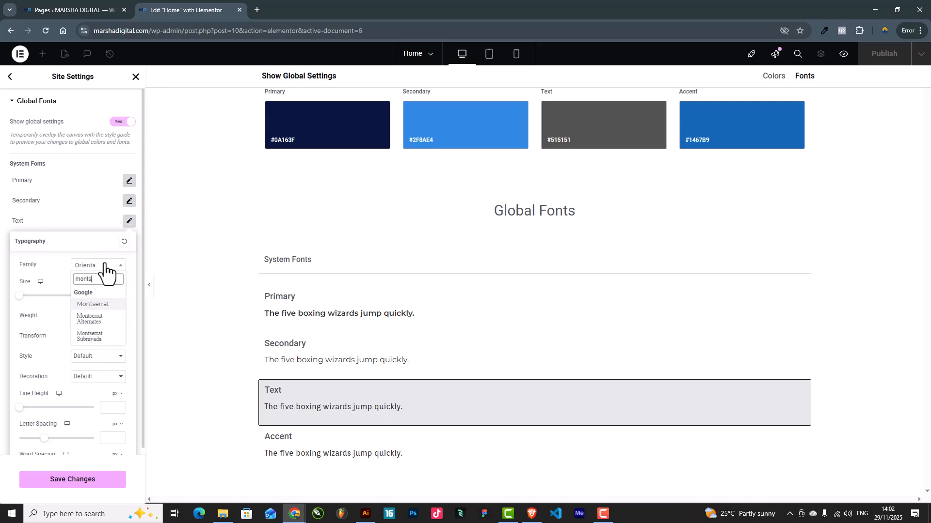
{"action": "left_click", "coordinate": [102, 304]}
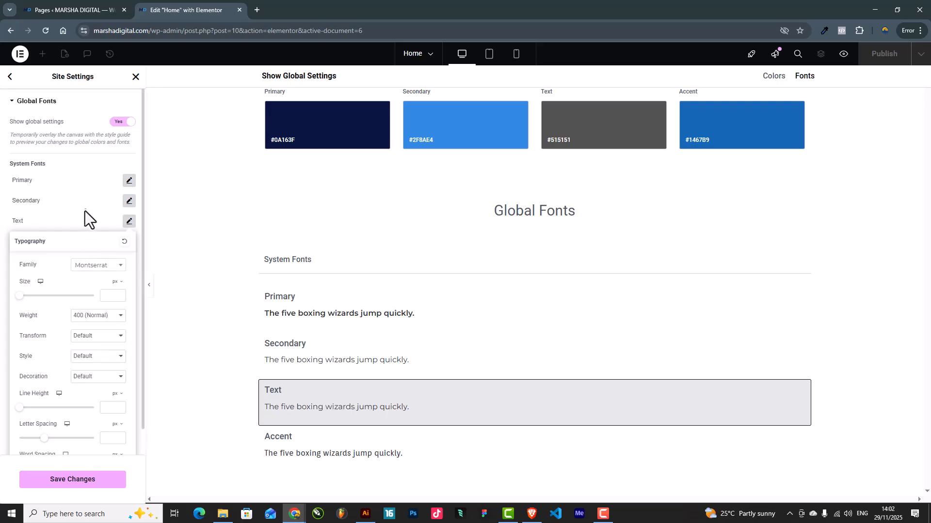
{"action": "left_click", "coordinate": [83, 216]}
Step: Change the Accent system font's family to Montserrat, then save the site settings and return to the page editor
{"action": "left_click", "coordinate": [129, 241]}
{"action": "left_click", "coordinate": [100, 289]}
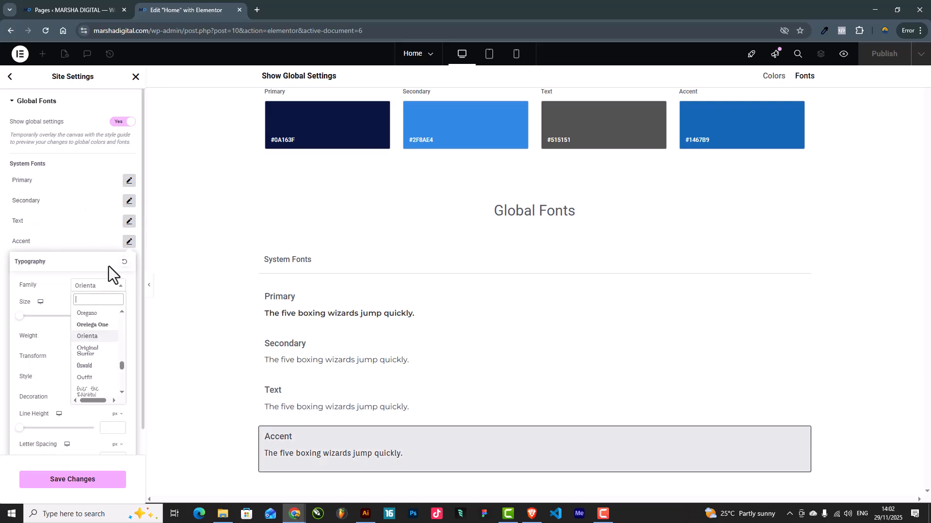
{"action": "type", "text": "monts"}
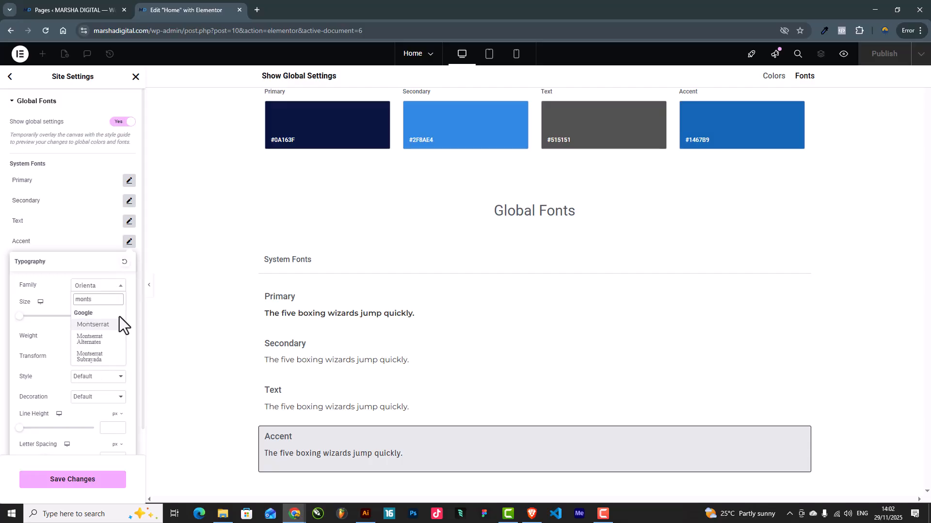
{"action": "left_click", "coordinate": [106, 325]}
{"action": "left_click", "coordinate": [62, 231]}
{"action": "left_click", "coordinate": [79, 479]}
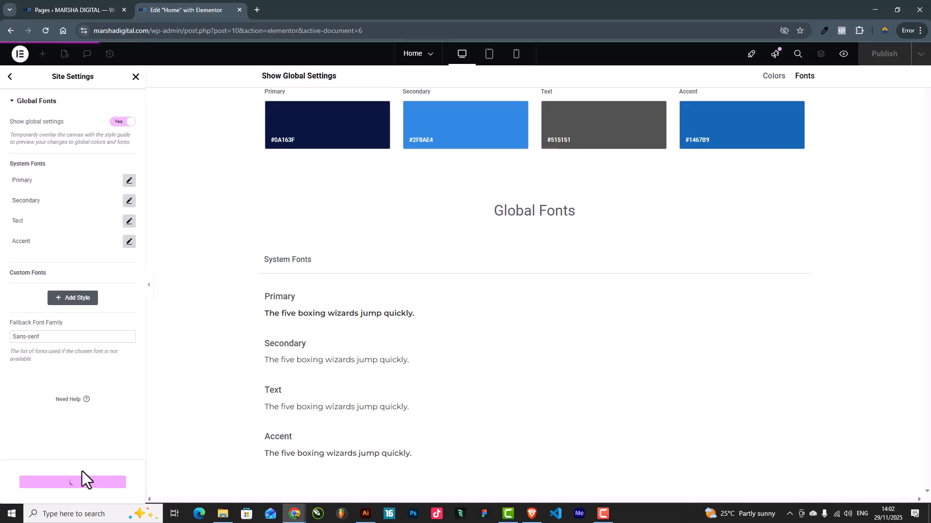
{"action": "left_click", "coordinate": [136, 77]}
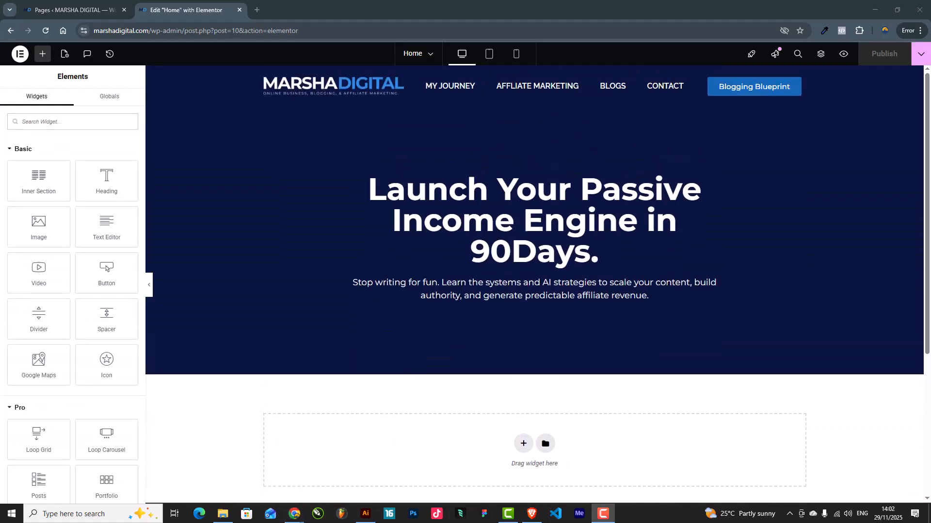
Step: Apply the Primary global font to the hero heading and set its size to 71 px
{"action": "left_click", "coordinate": [485, 208]}
{"action": "left_click", "coordinate": [117, 187]}
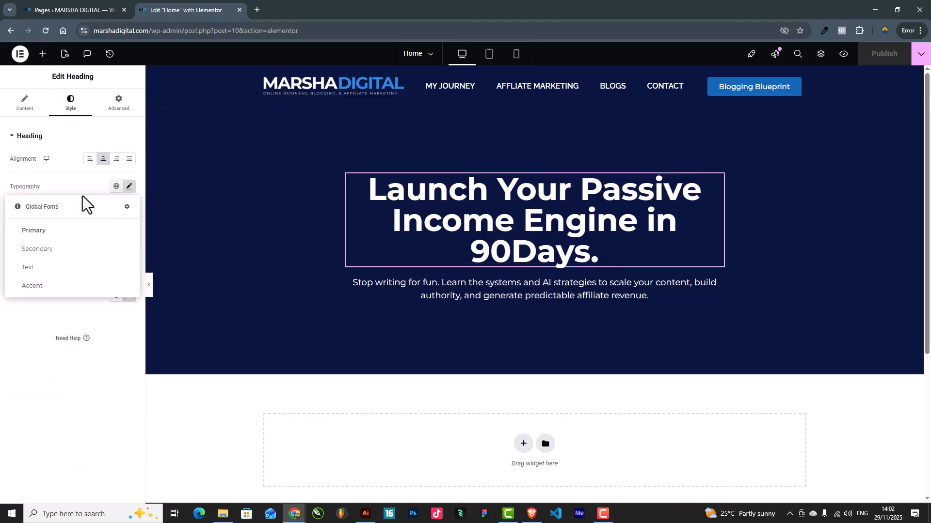
{"action": "left_click", "coordinate": [62, 227]}
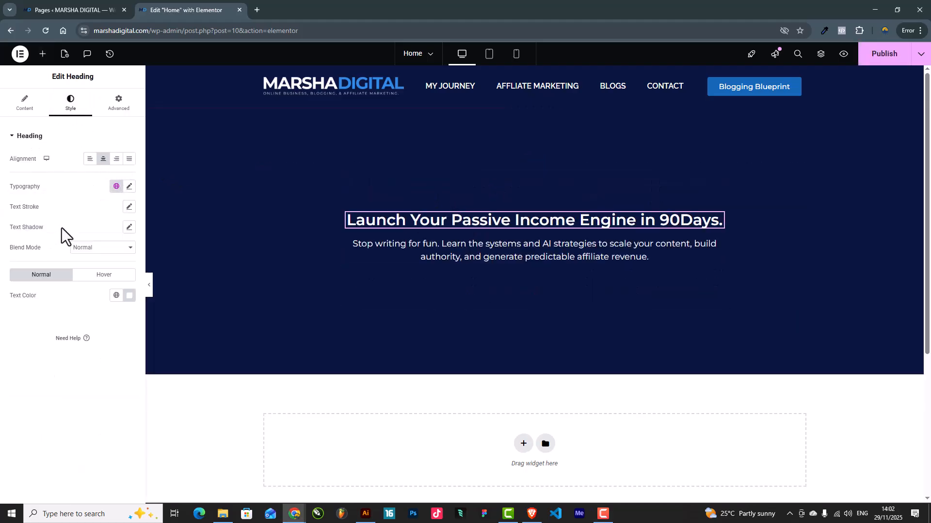
{"action": "left_click", "coordinate": [129, 187]}
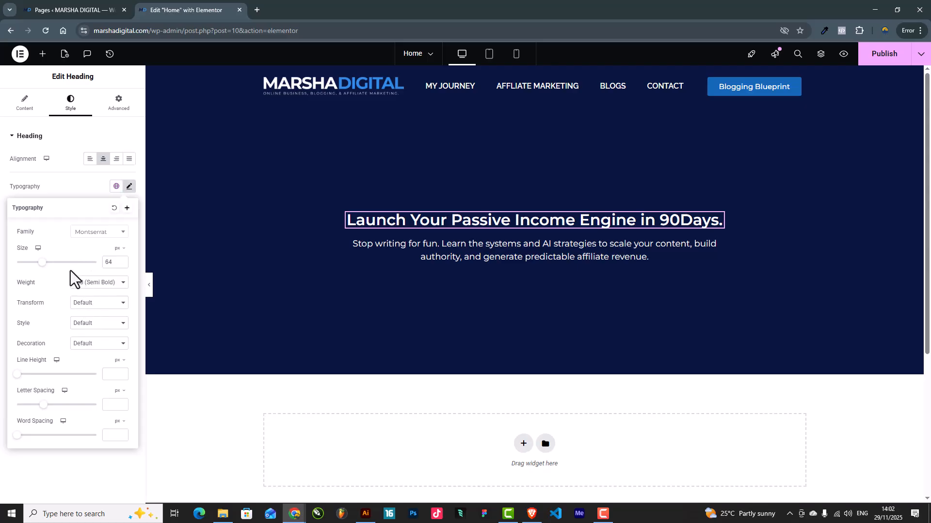
{"action": "mouse_move", "coordinate": [42, 264]}
{"action": "left_mouse_down"}
{"action": "mouse_move", "coordinate": [34, 263]}
{"action": "mouse_move", "coordinate": [42, 265]}
{"action": "left_mouse_up"}
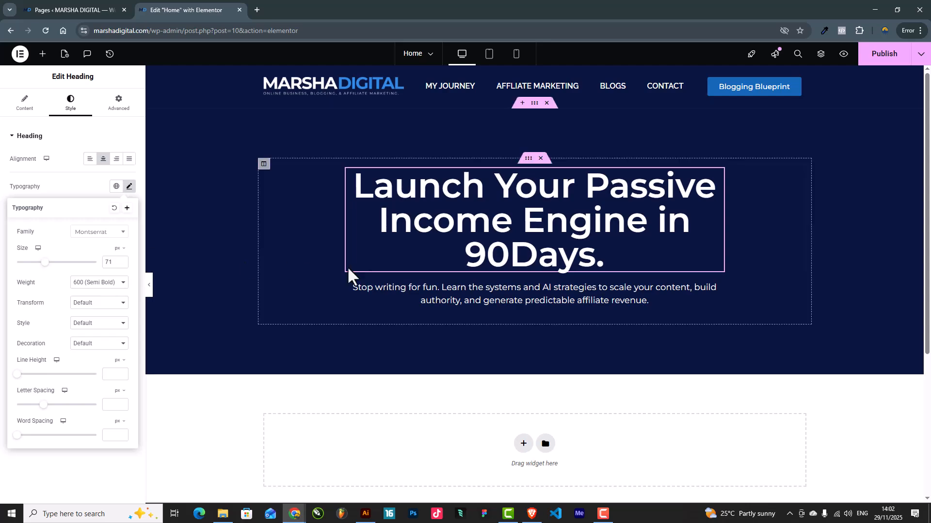
Step: Set the font size of the paragraph under the hero heading to 20 px
{"action": "left_click", "coordinate": [439, 289]}
{"action": "left_click", "coordinate": [128, 187]}
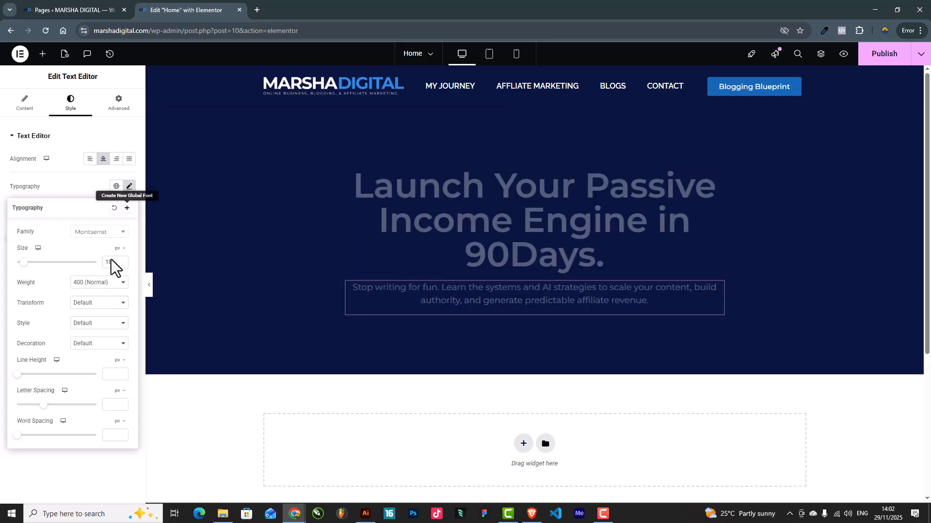
{"action": "left_click", "coordinate": [122, 260]}
{"action": "left_click", "coordinate": [122, 259]}
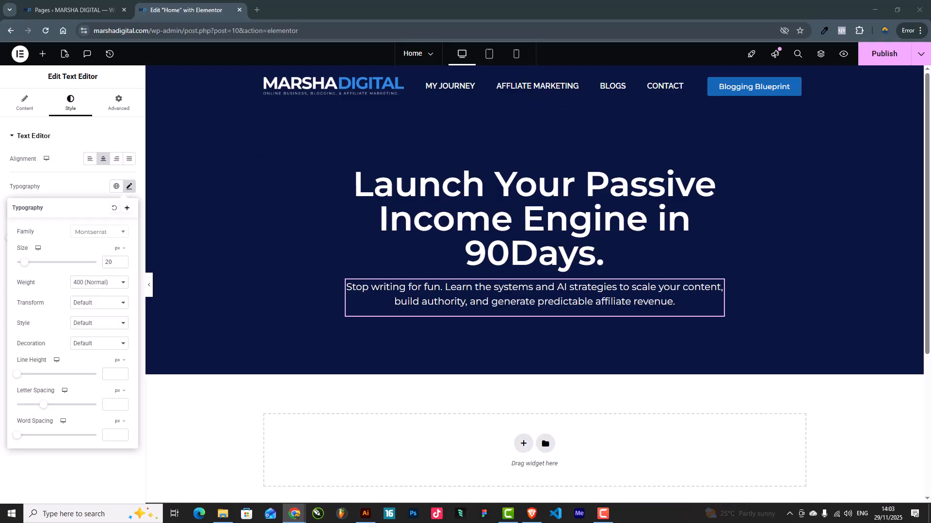
Step: Add a new single-column section directly below the navy hero section
{"action": "scroll", "coordinate": [604, 249], "scroll_direction": "down", "scroll_amount": 3}
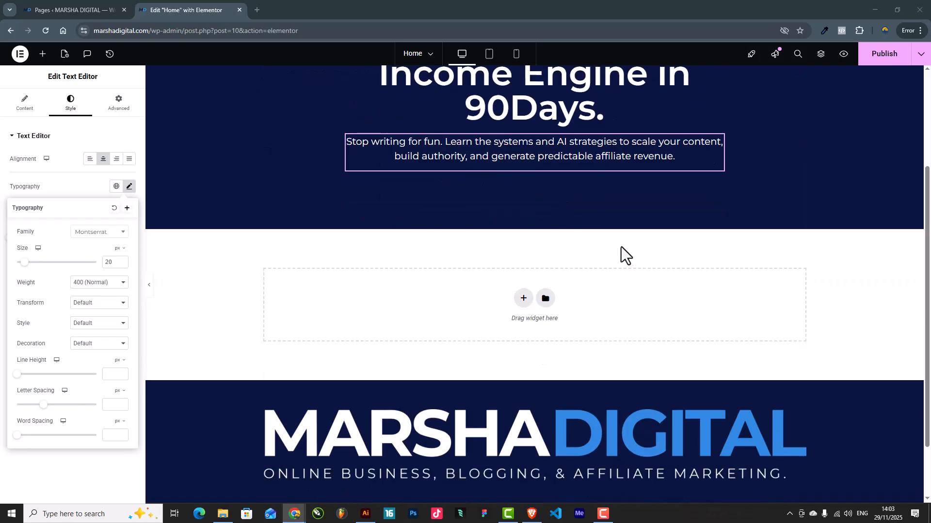
{"action": "left_click", "coordinate": [524, 299]}
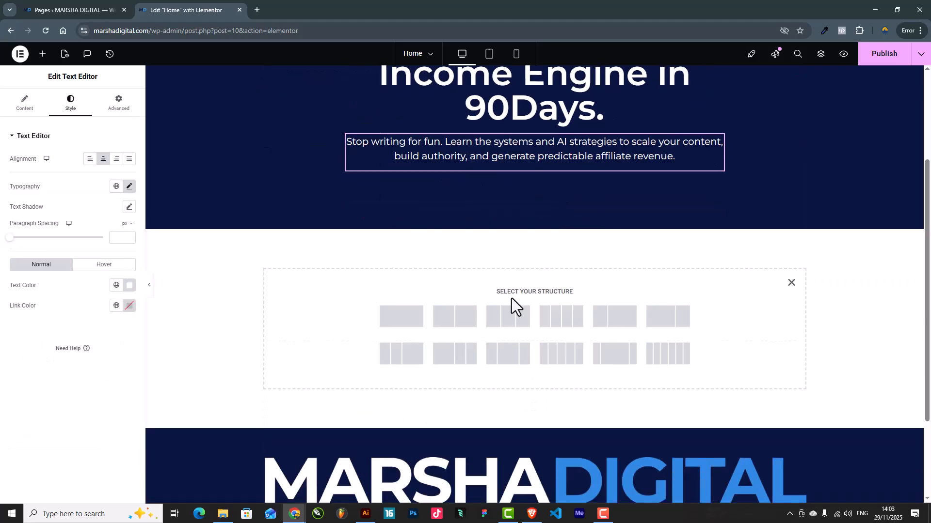
{"action": "left_click", "coordinate": [408, 319]}
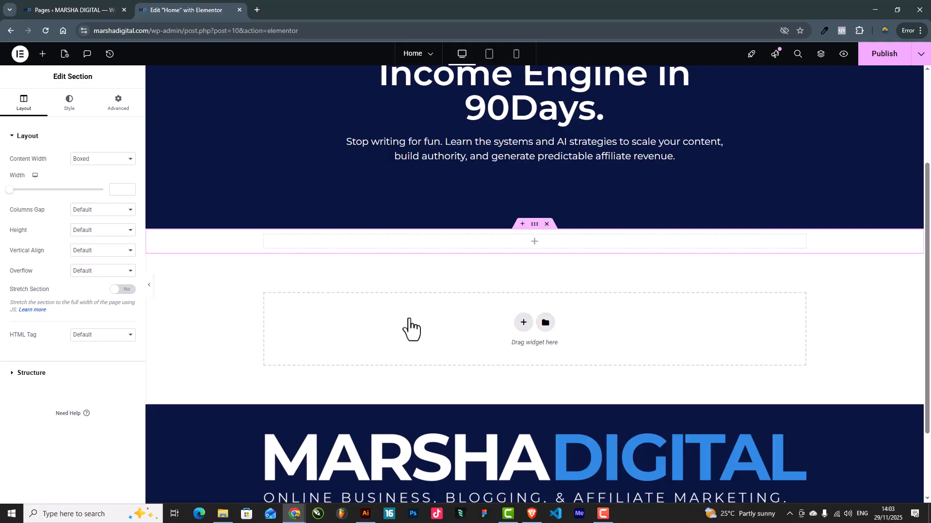
{"action": "scroll", "coordinate": [409, 320], "scroll_direction": "up", "scroll_amount": 3}
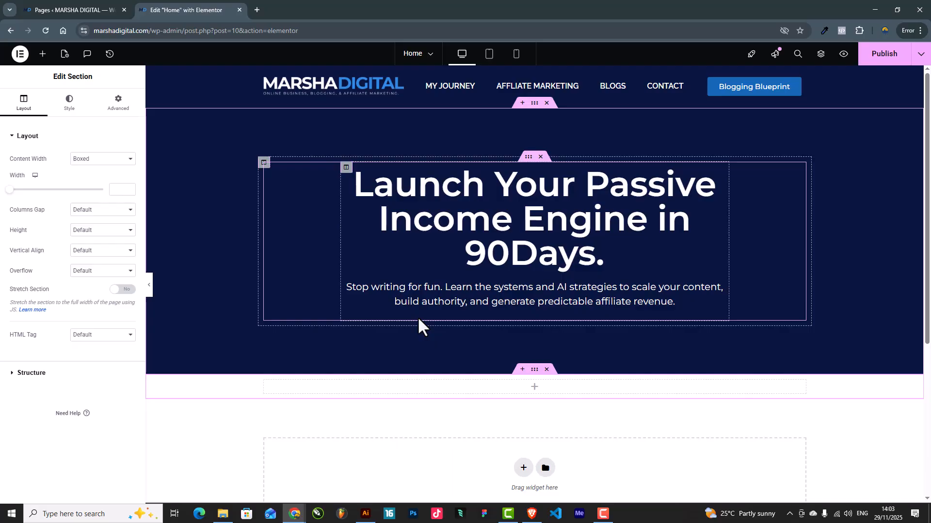
{"action": "left_click", "coordinate": [118, 111]}
{"action": "left_click", "coordinate": [70, 103]}
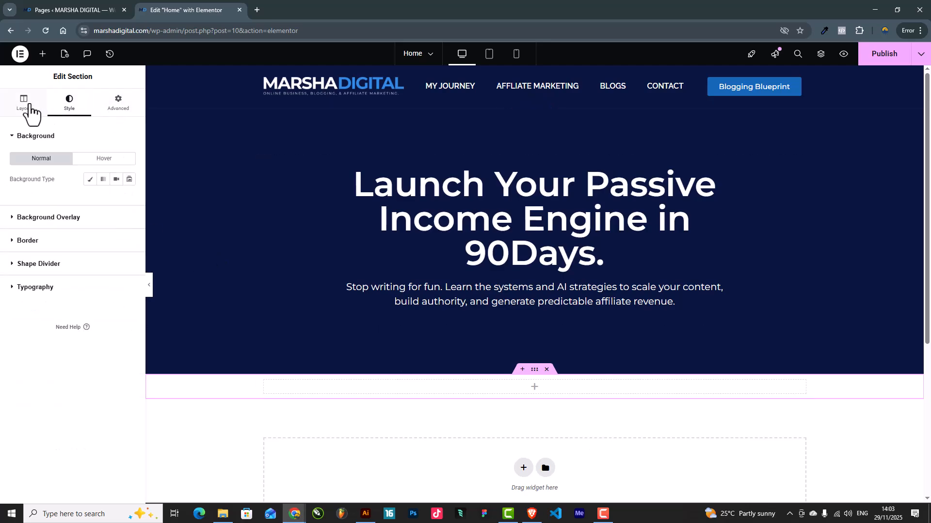
Step: Insert an inner section in the new section, reduce it to one column, and set its boxed width to 700
{"action": "left_click", "coordinate": [43, 54]}
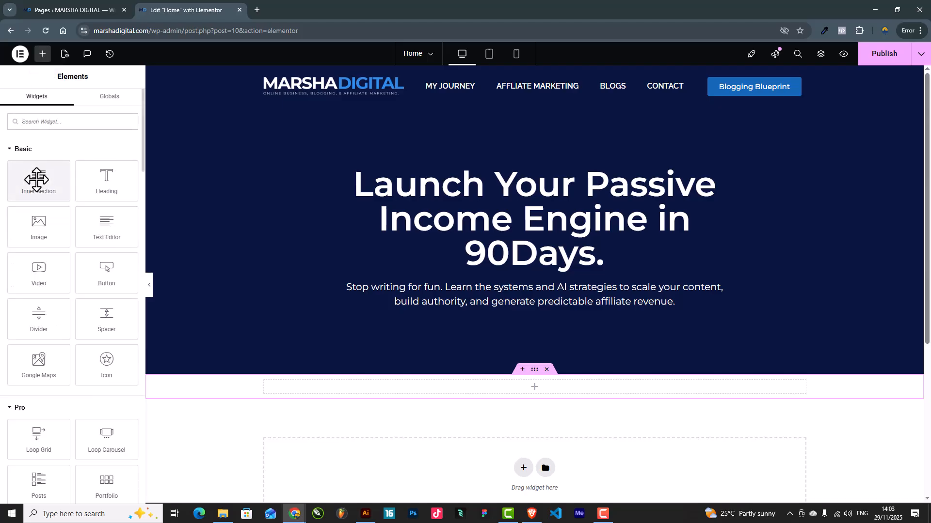
{"action": "left_click_drag", "start_coordinate": [37, 179], "coordinate": [535, 388]}
{"action": "right_click", "coordinate": [541, 394]}
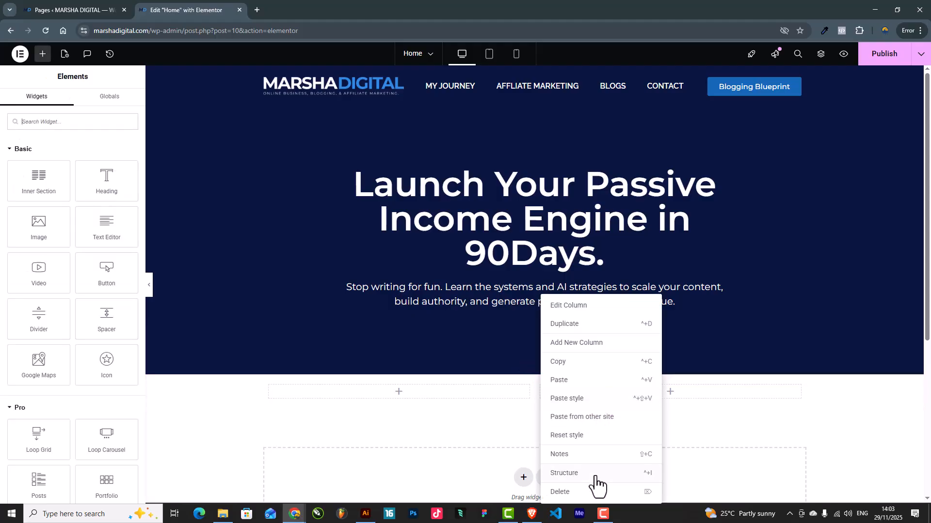
{"action": "left_click", "coordinate": [584, 492]}
{"action": "left_click", "coordinate": [528, 375]}
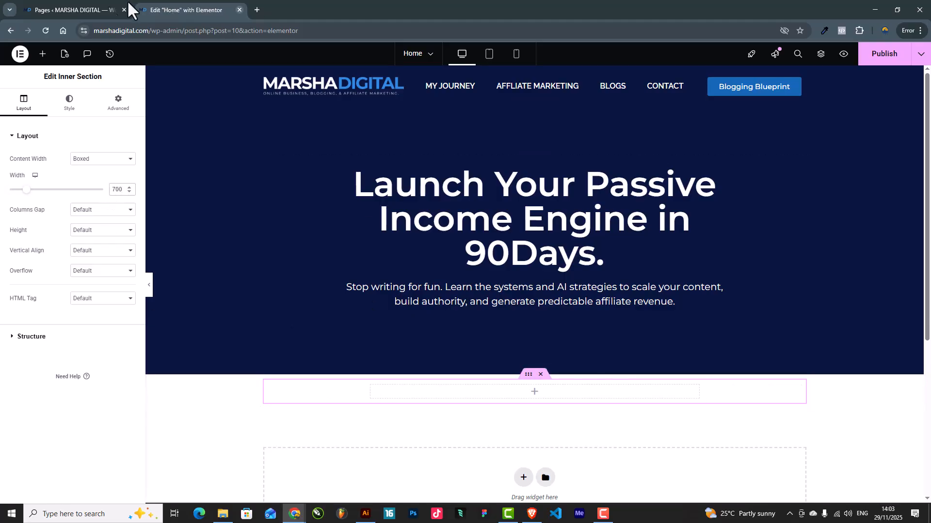
Step: Open YouTube in a new browser tab and search for "marsha creatives"
{"action": "left_click", "coordinate": [257, 9]}
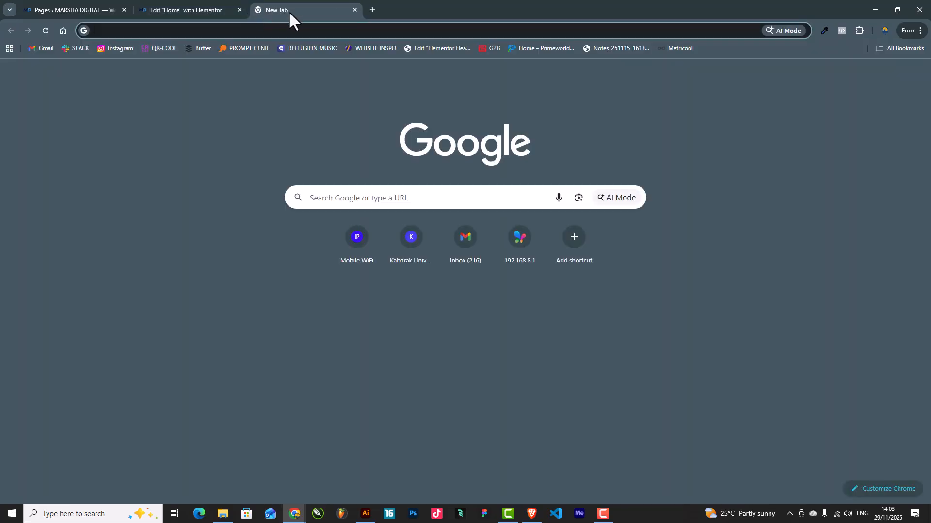
{"action": "type", "text": "yout"}
{"action": "key", "text": "Return"}
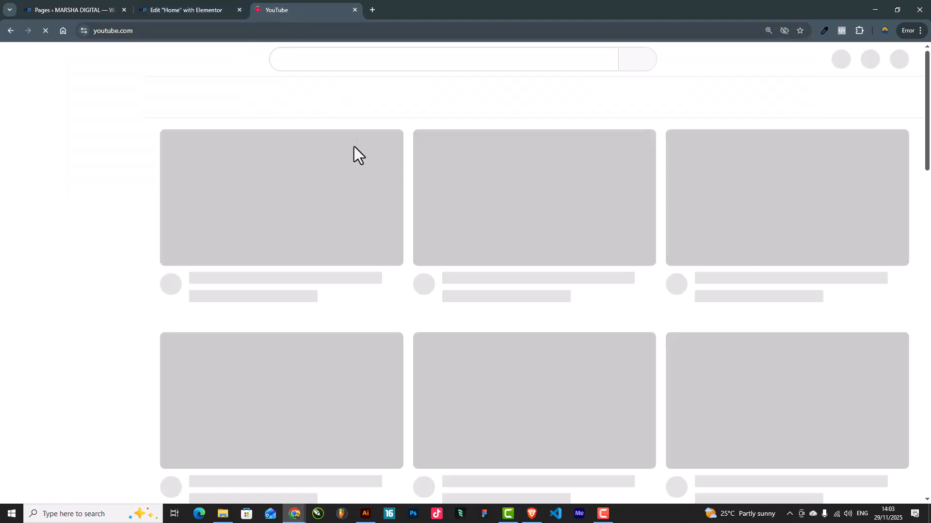
{"action": "left_click", "coordinate": [359, 54]}
{"action": "type", "text": "NMa"}
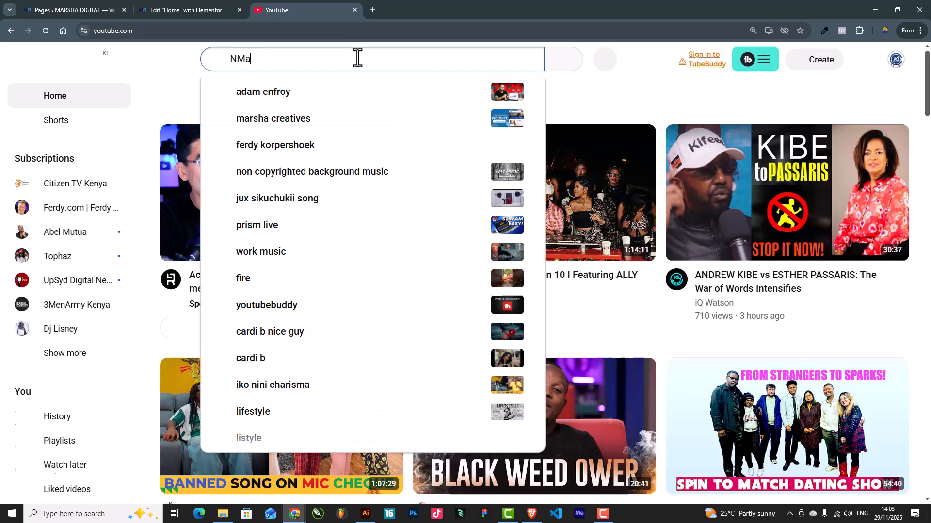
{"action": "key", "text": "BackSpace"}
{"action": "key", "text": "BackSpace"}
{"action": "key", "text": "BackSpace"}
{"action": "type", "text": "marsha"}
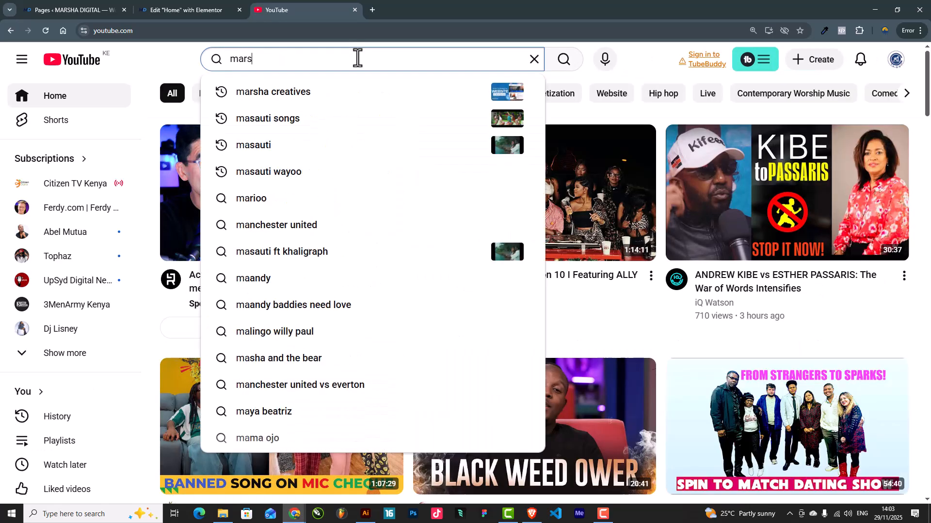
{"action": "left_click", "coordinate": [333, 96]}
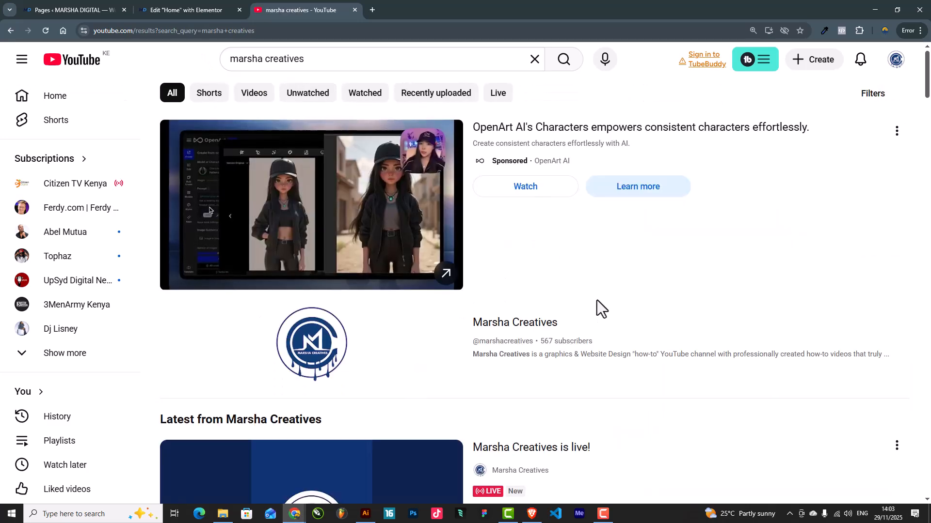
Step: Go to the Marsha Creatives channel's playlists and open the "HOW TO START A BLOG IN 2026 (MARSHA DIGITAL)" playlist
{"action": "scroll", "coordinate": [582, 291], "scroll_direction": "down", "scroll_amount": 2}
{"action": "left_click", "coordinate": [524, 230]}
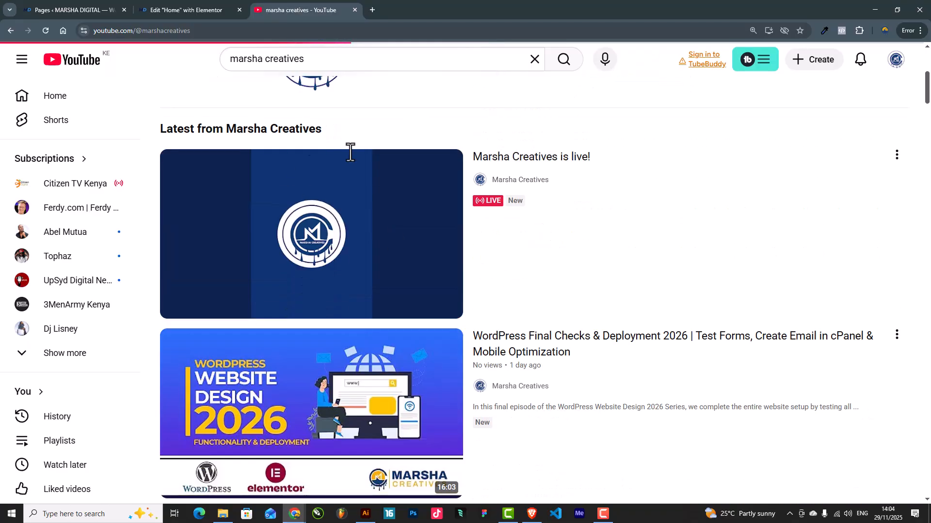
{"action": "scroll", "coordinate": [557, 208], "scroll_direction": "down", "scroll_amount": 4}
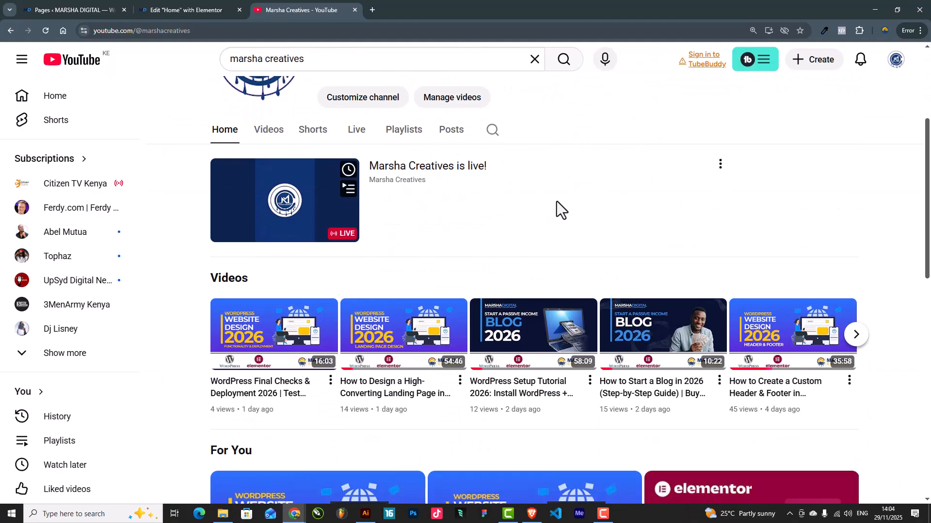
{"action": "scroll", "coordinate": [544, 291], "scroll_direction": "down", "scroll_amount": 2}
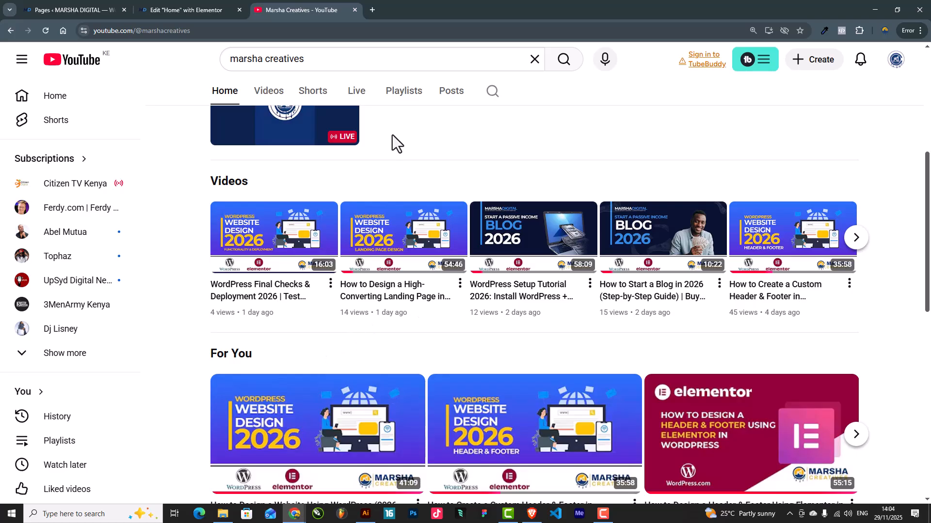
{"action": "left_click", "coordinate": [407, 97]}
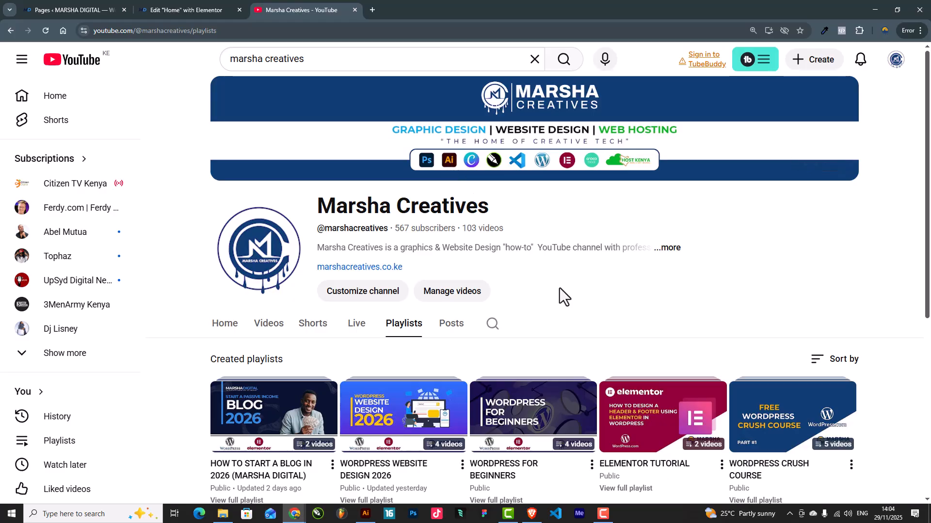
{"action": "scroll", "coordinate": [647, 359], "scroll_direction": "down", "scroll_amount": 2}
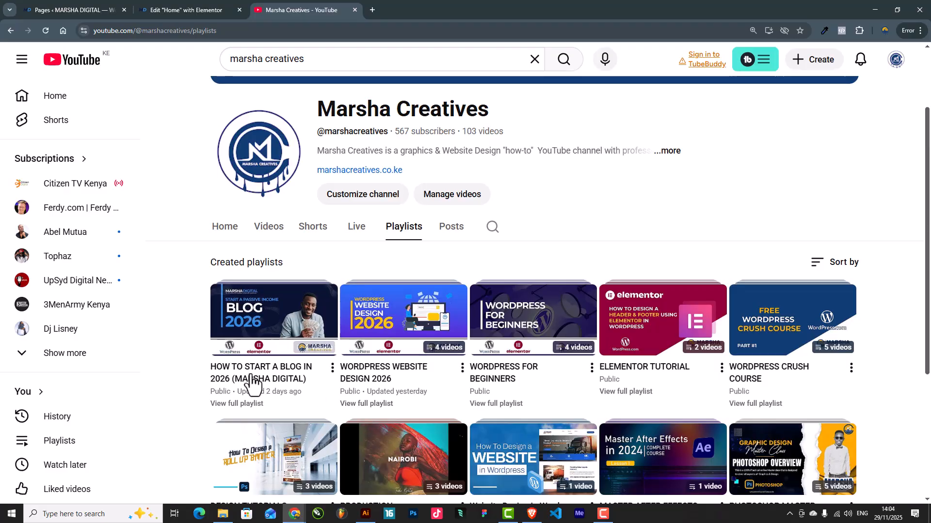
{"action": "left_click", "coordinate": [283, 374]}
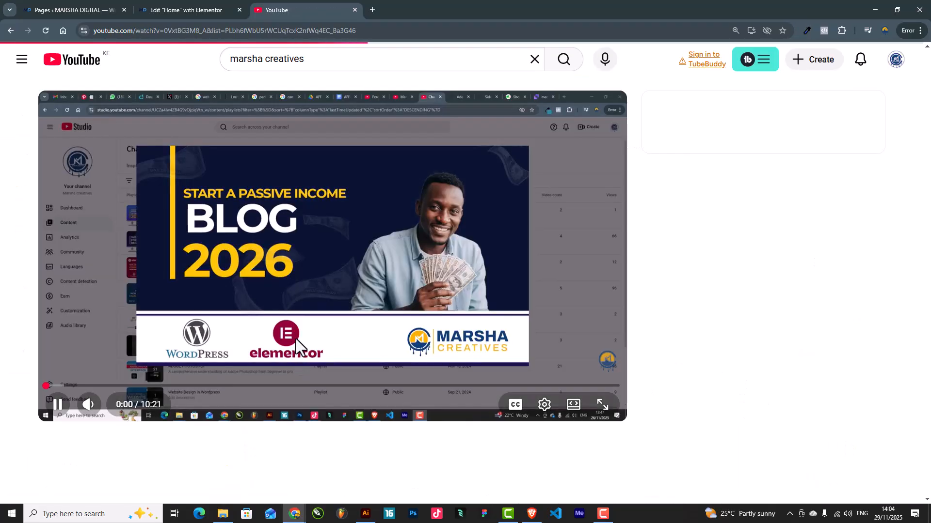
Step: Pause the playlist's first video, "How to Start a Blog in 2026 (Step-by-Step Guide)", and copy its share link
{"action": "left_click", "coordinate": [345, 303]}
{"action": "scroll", "coordinate": [485, 306], "scroll_direction": "down", "scroll_amount": 4}
{"action": "scroll", "coordinate": [553, 310], "scroll_direction": "down", "scroll_amount": 1}
{"action": "scroll", "coordinate": [575, 310], "scroll_direction": "up", "scroll_amount": 5}
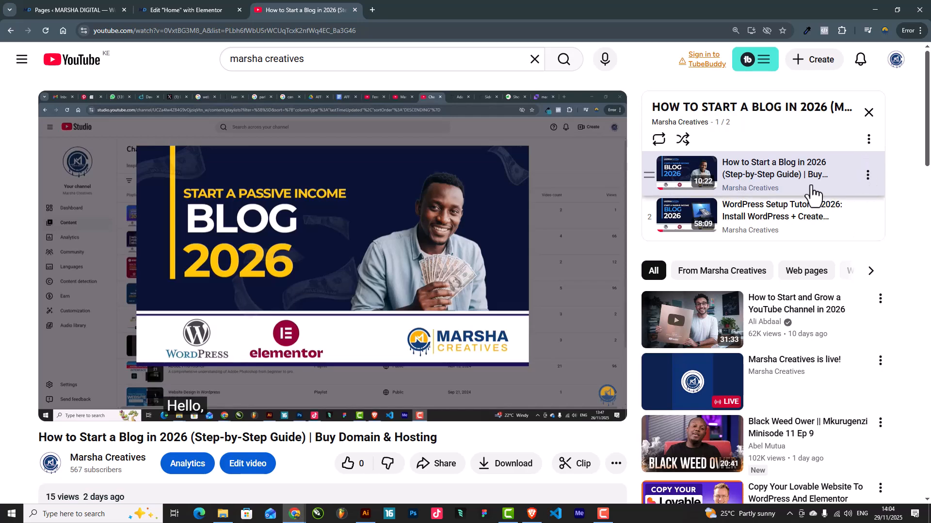
{"action": "left_click", "coordinate": [432, 472]}
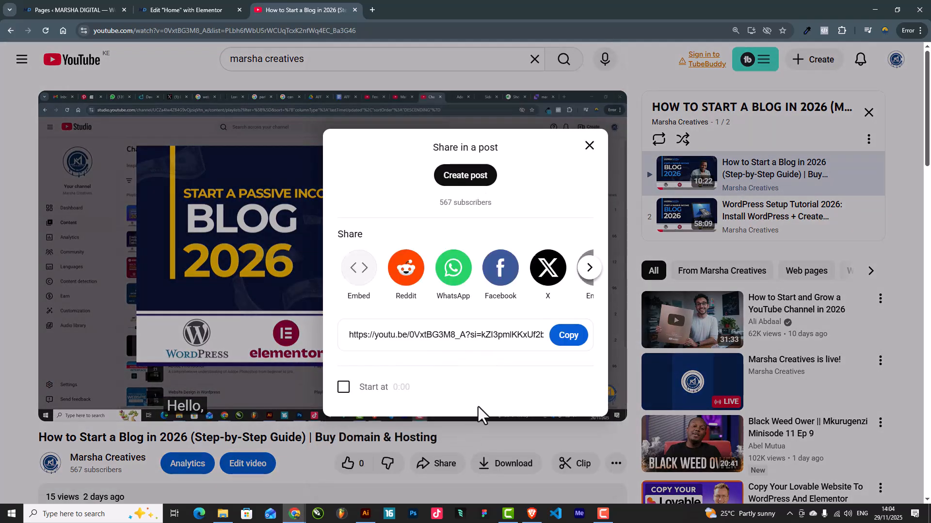
{"action": "left_click", "coordinate": [570, 337]}
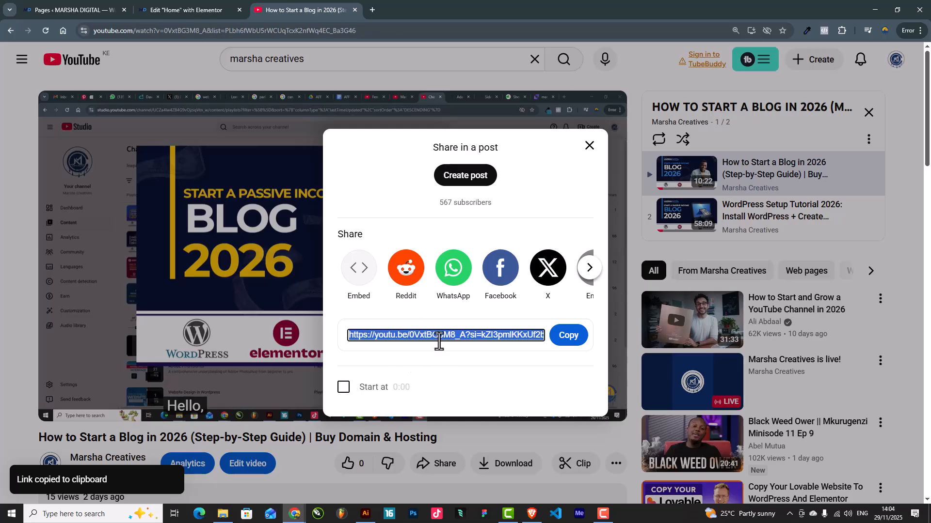
Step: Return to the Elementor page editor, add a Video widget to the inner section, and replace its link with the copied YouTube link
{"action": "left_click", "coordinate": [190, 10]}
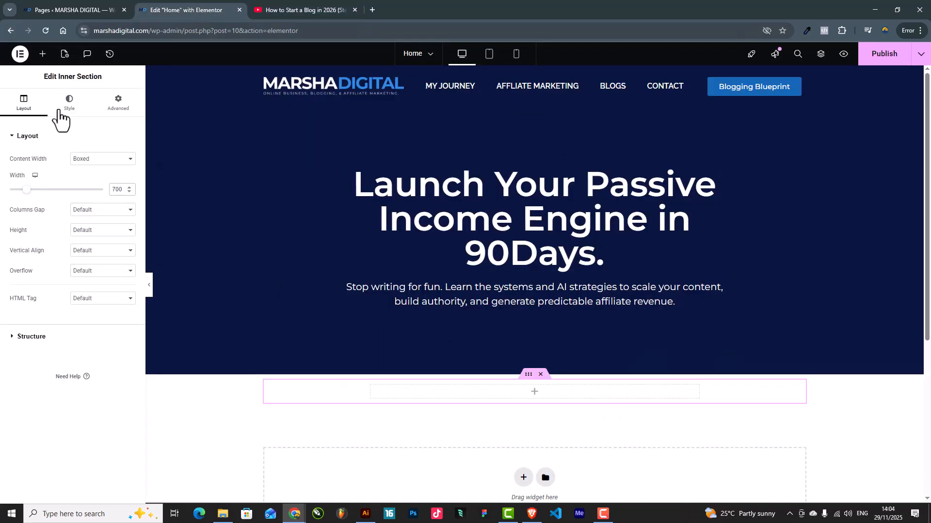
{"action": "left_click", "coordinate": [43, 54]}
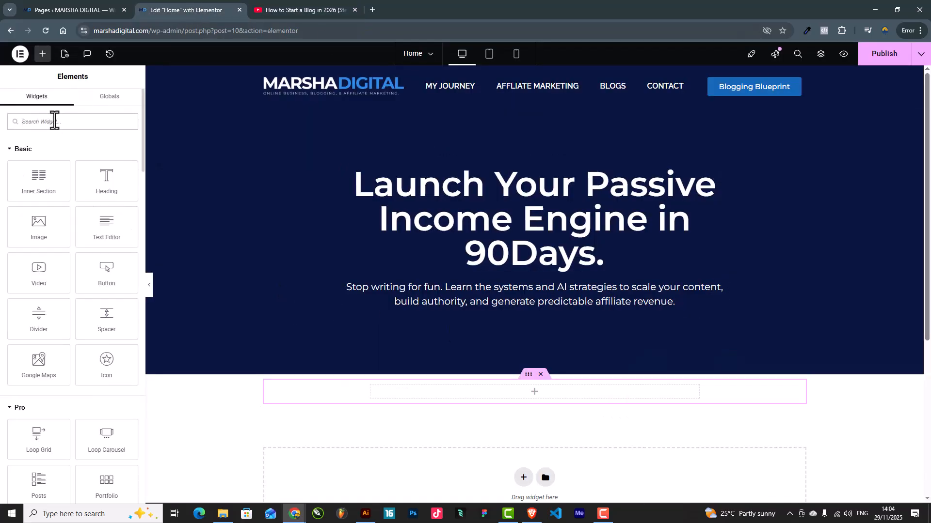
{"action": "type", "text": "vide"}
{"action": "left_click_drag", "start_coordinate": [31, 146], "coordinate": [528, 394]}
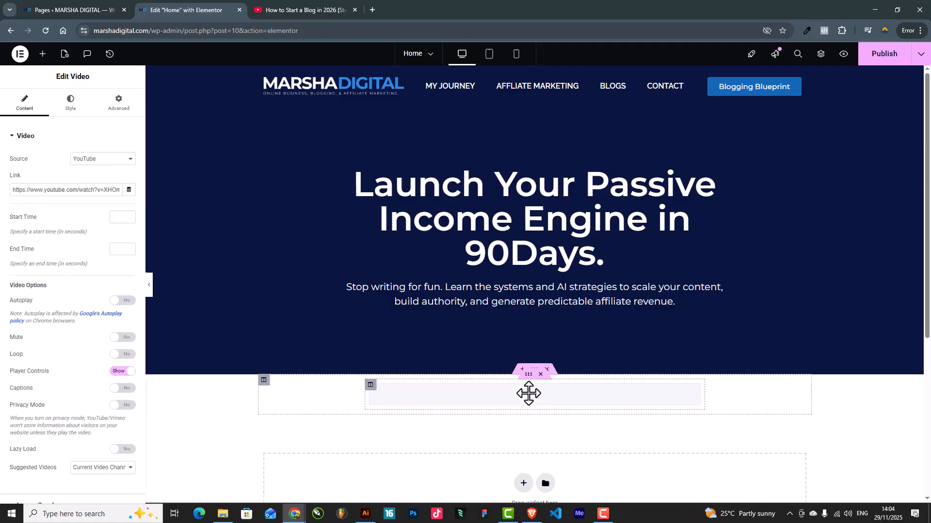
{"action": "triple_click", "coordinate": [42, 190]}
{"action": "key", "text": "ctrl+v"}
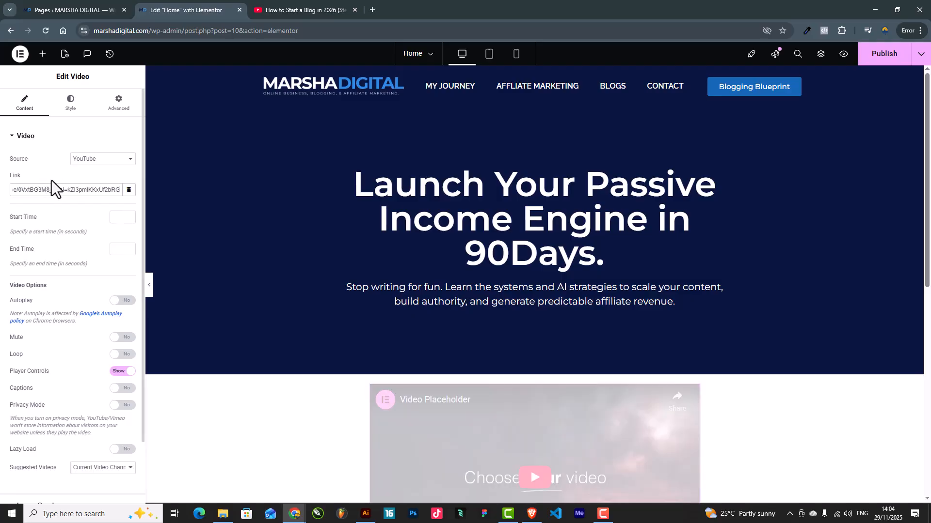
Step: Set the width of the inner section holding the video to 800
{"action": "scroll", "coordinate": [298, 319], "scroll_direction": "down", "scroll_amount": 3}
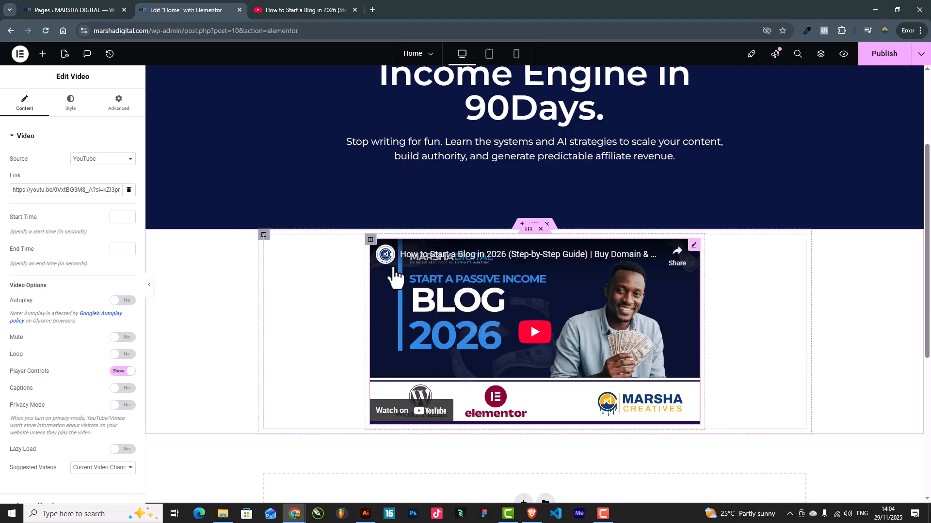
{"action": "left_click", "coordinate": [528, 231]}
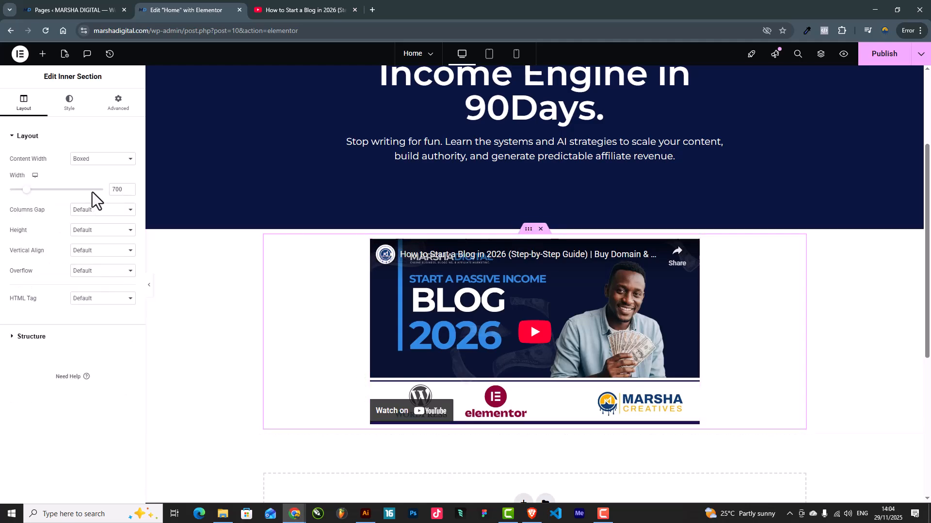
{"action": "type", "text": "800"}
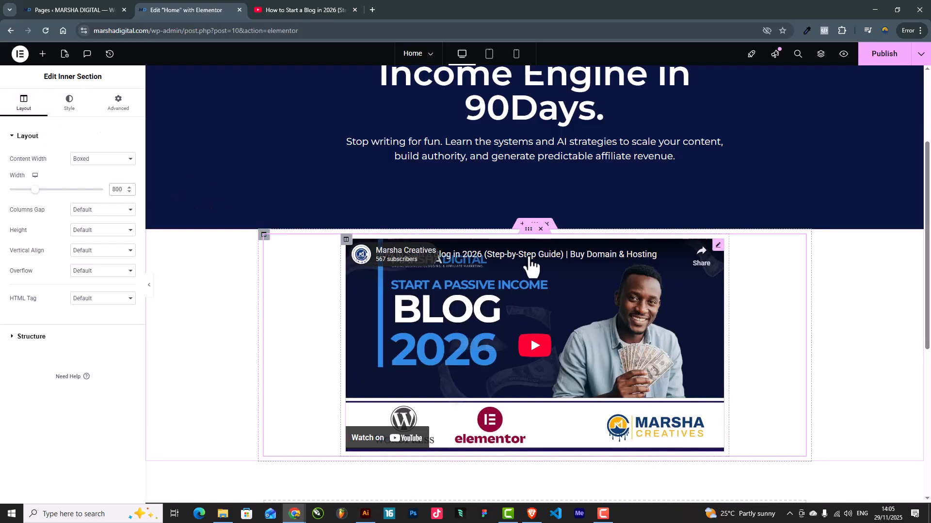
Step: Set the top margin of the inner section holding the video to -100 px and preview the overlap with the hero
{"action": "left_click", "coordinate": [112, 112]}
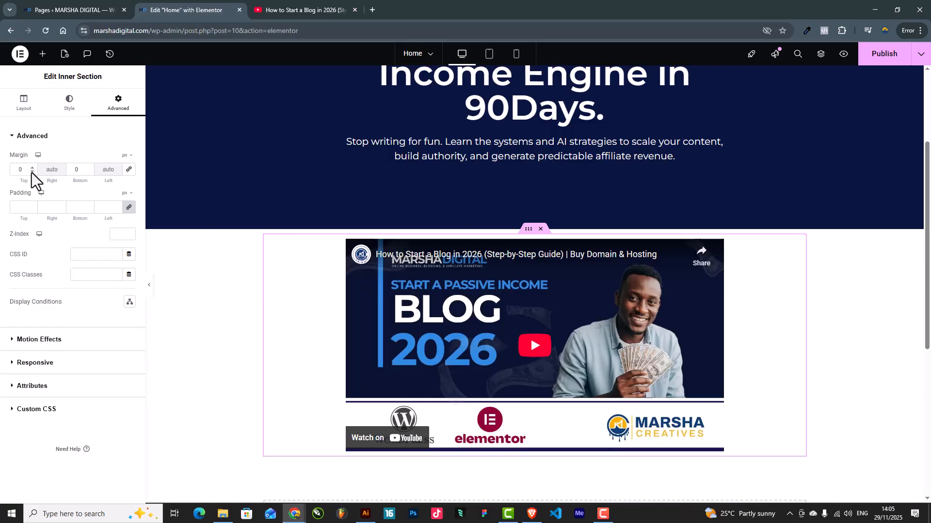
{"action": "left_click_drag", "start_coordinate": [22, 169], "coordinate": [0, 165]}
{"action": "type", "text": "-100"}
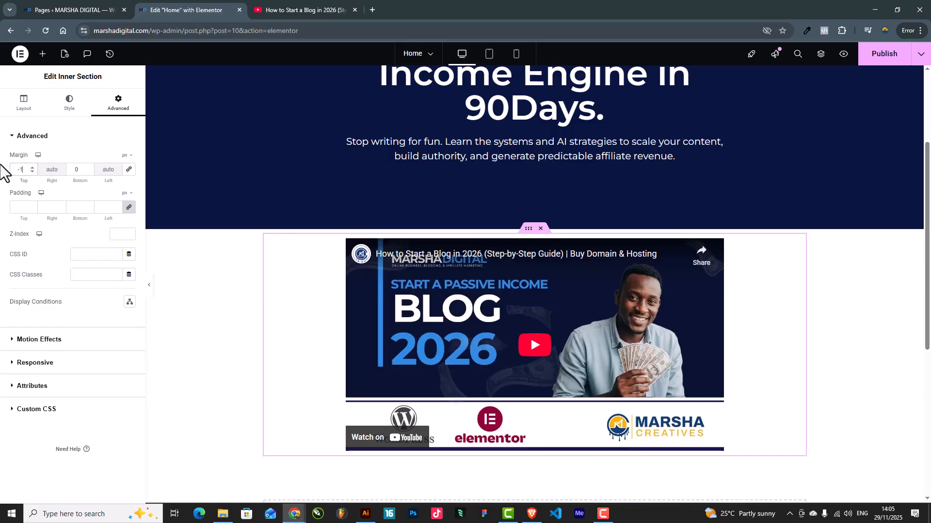
{"action": "left_click", "coordinate": [149, 286]}
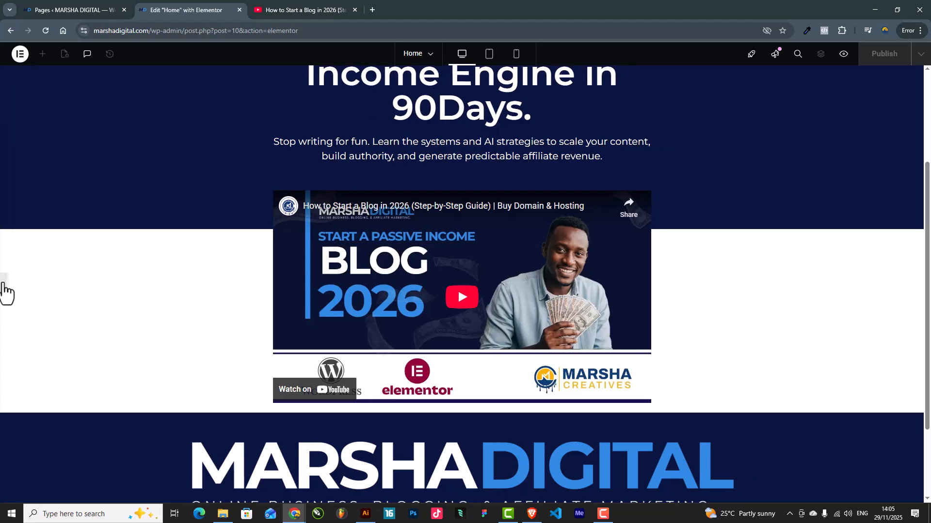
{"action": "left_click", "coordinate": [4, 290]}
Step: Give the column containing the video a classic white background and preview the resulting frame
{"action": "left_click", "coordinate": [346, 191]}
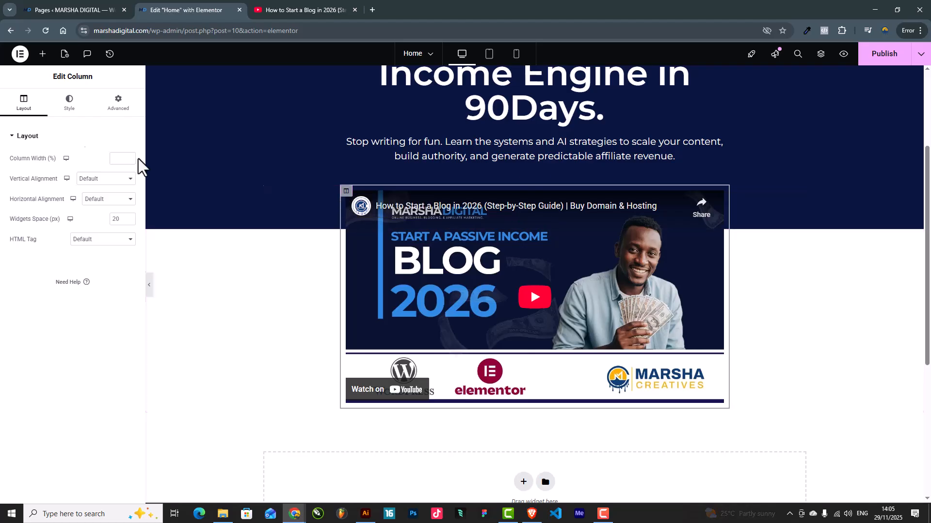
{"action": "left_click", "coordinate": [68, 104]}
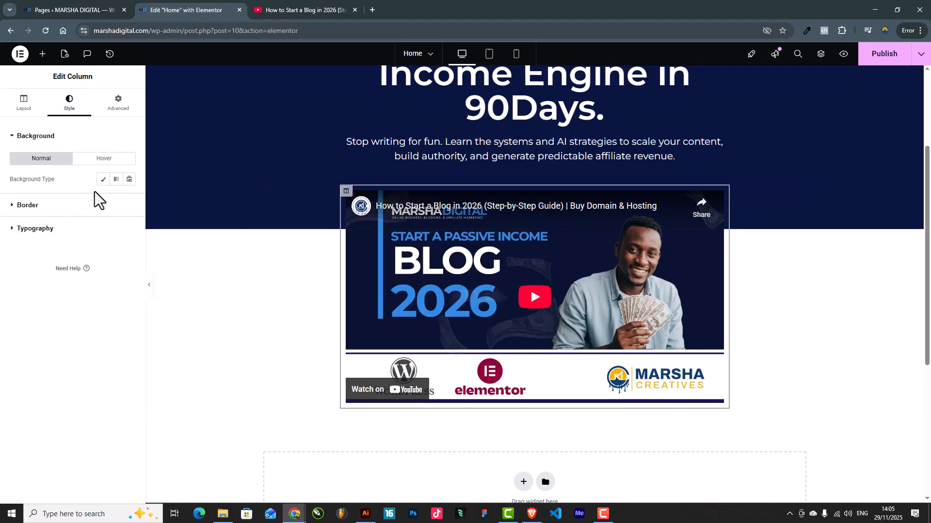
{"action": "left_click", "coordinate": [103, 180]}
{"action": "left_click", "coordinate": [129, 199]}
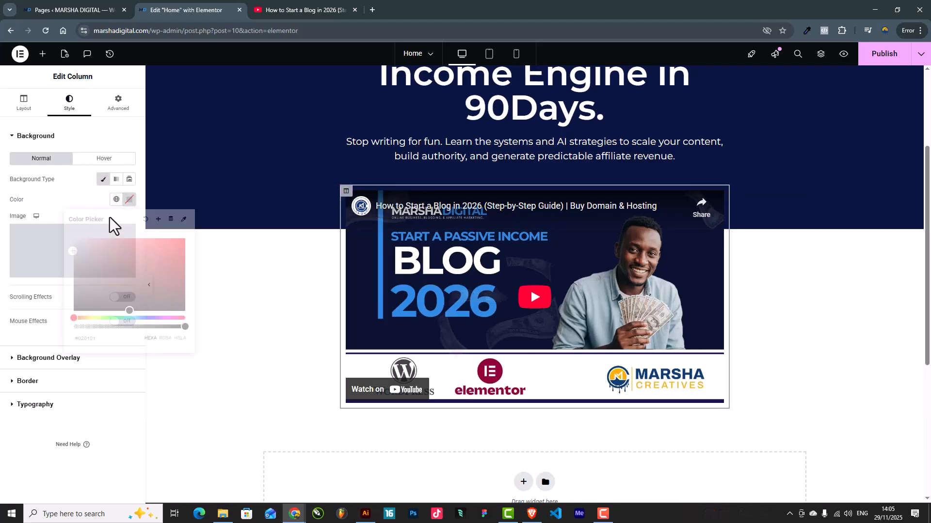
{"action": "left_click", "coordinate": [51, 208]}
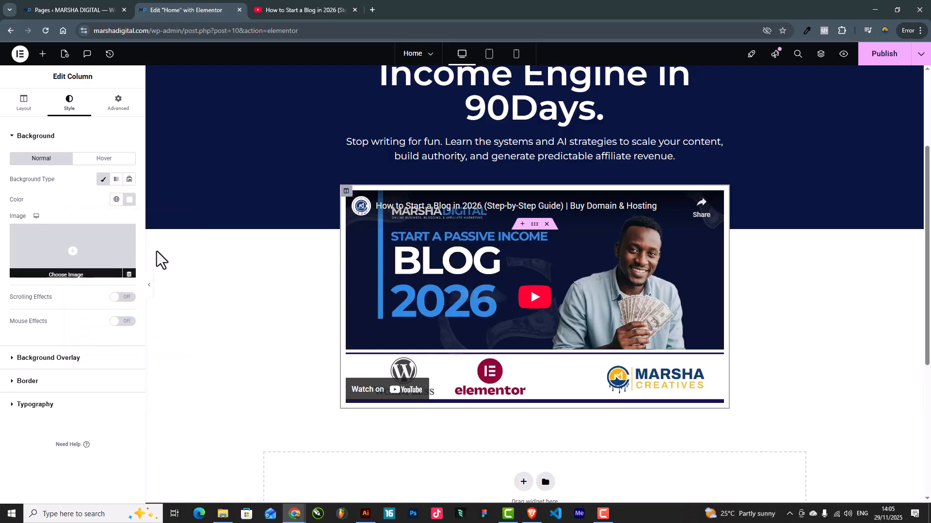
{"action": "left_click", "coordinate": [150, 289]}
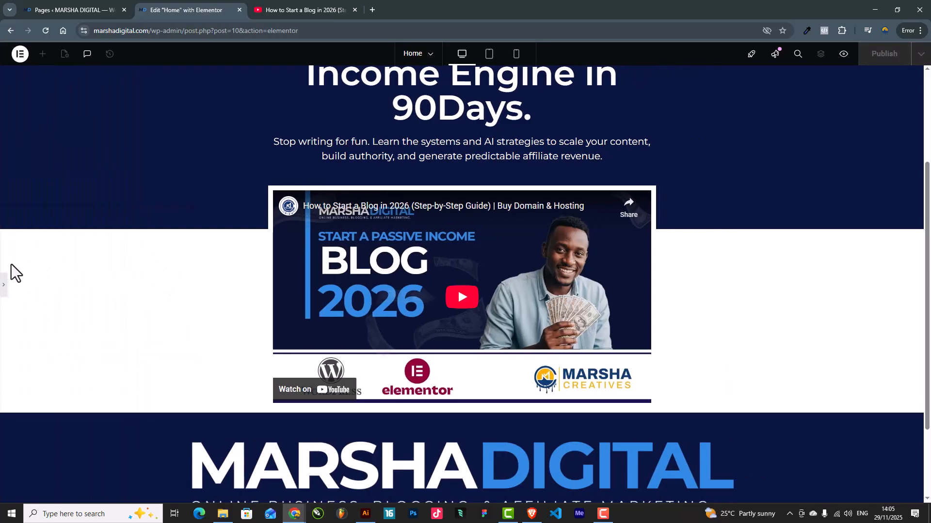
{"action": "left_click", "coordinate": [6, 287]}
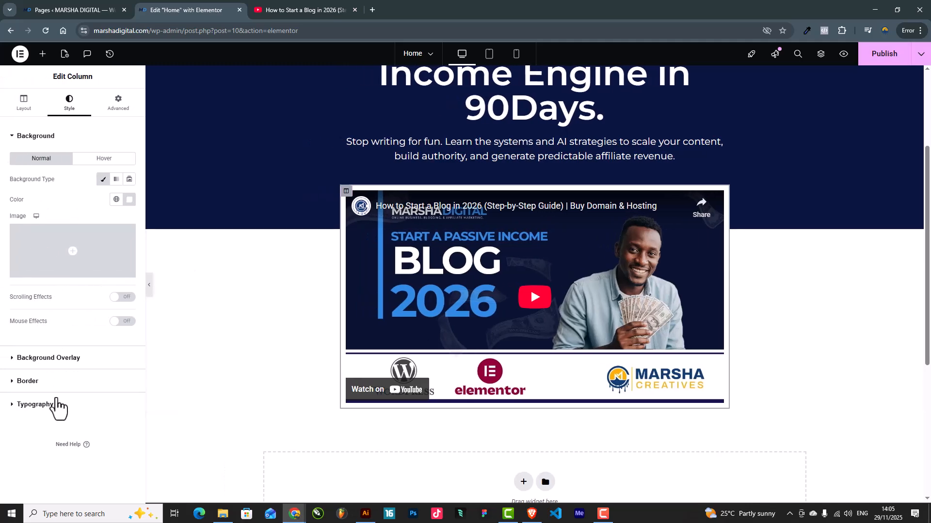
Step: Round the corners of the video column with a border radius and preview the page
{"action": "left_click", "coordinate": [53, 382]}
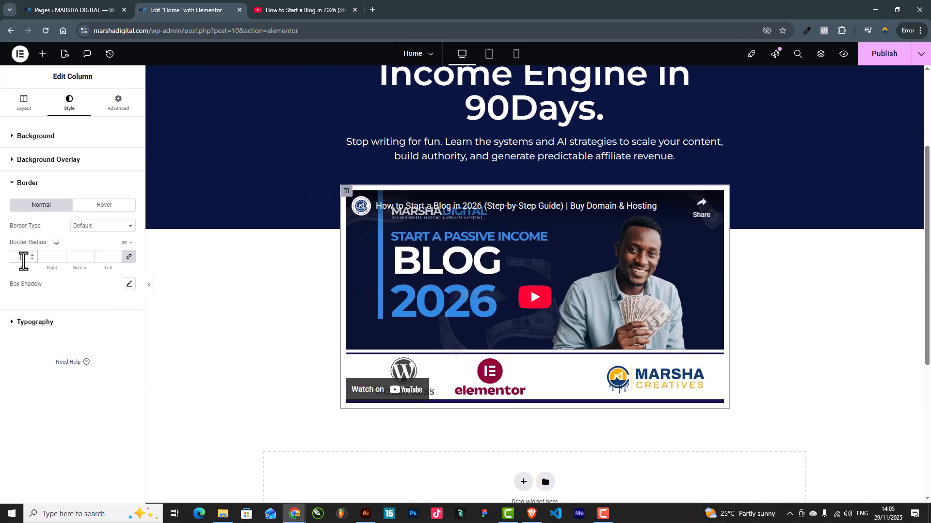
{"action": "left_click", "coordinate": [150, 291]}
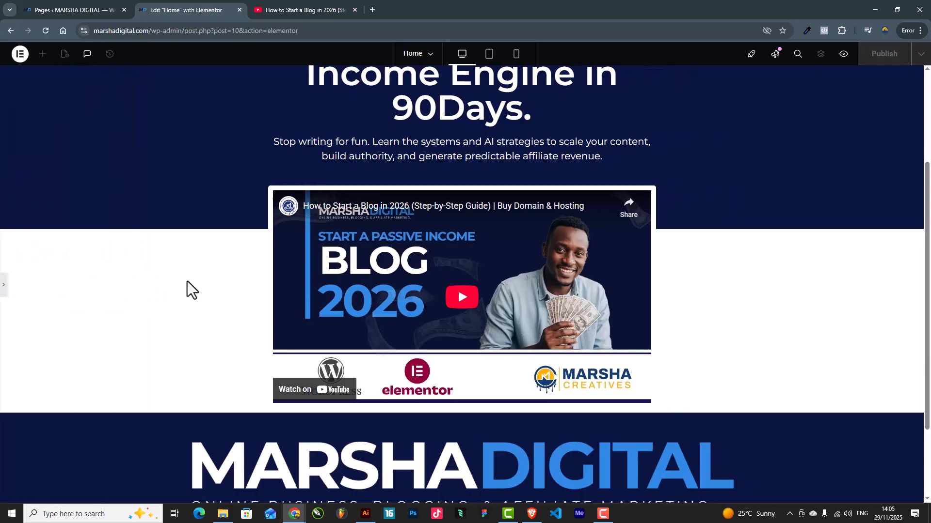
{"action": "scroll", "coordinate": [199, 283], "scroll_direction": "up", "scroll_amount": 3}
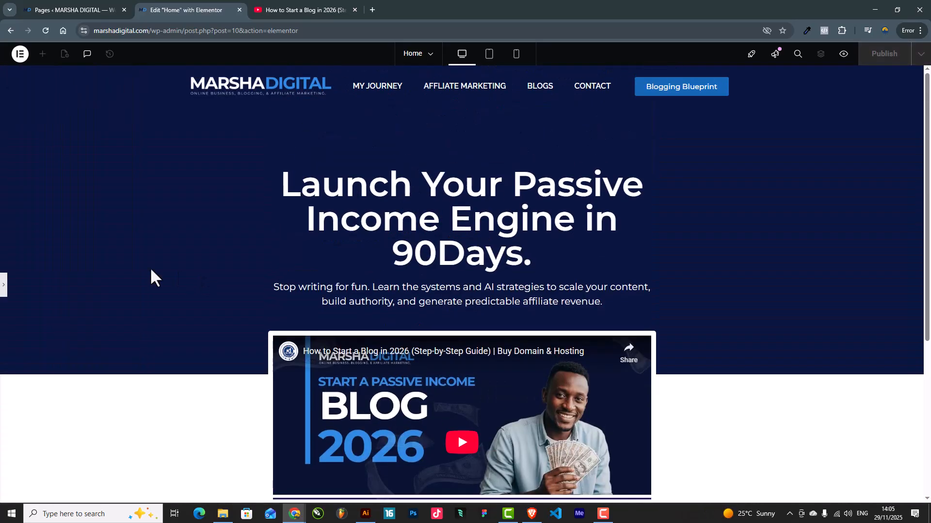
{"action": "left_click", "coordinate": [3, 285]}
Step: Set the line height of the "Launch Your Passive Income Engine in 90Days." heading to 62 px
{"action": "left_click", "coordinate": [569, 215]}
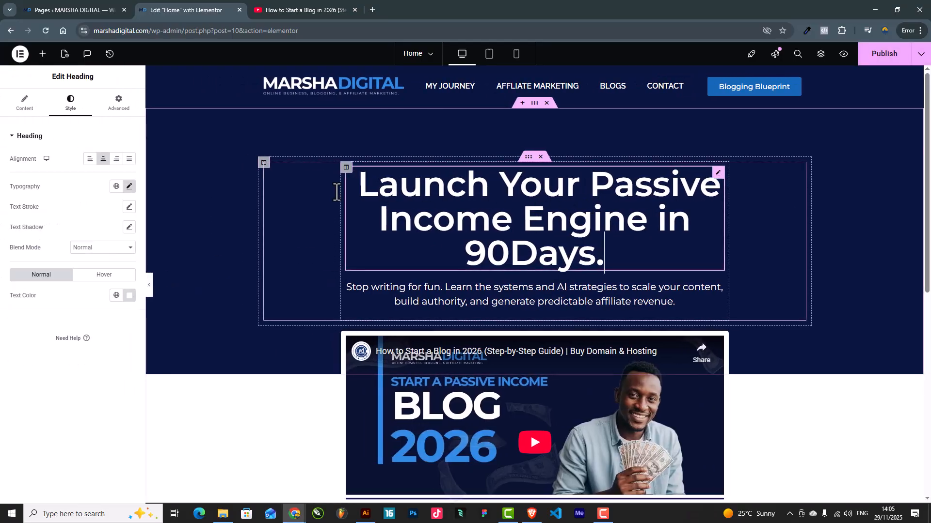
{"action": "left_click", "coordinate": [129, 187]}
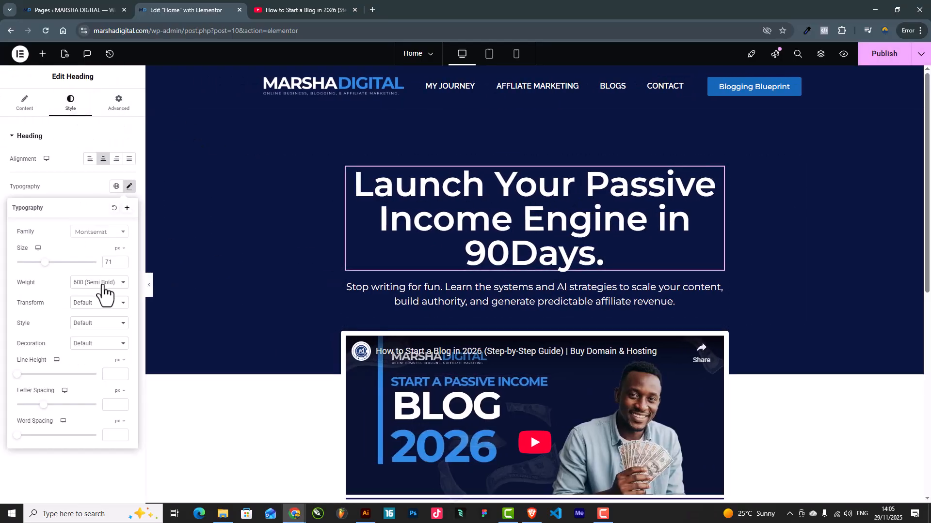
{"action": "left_click_drag", "start_coordinate": [17, 374], "coordinate": [67, 375]}
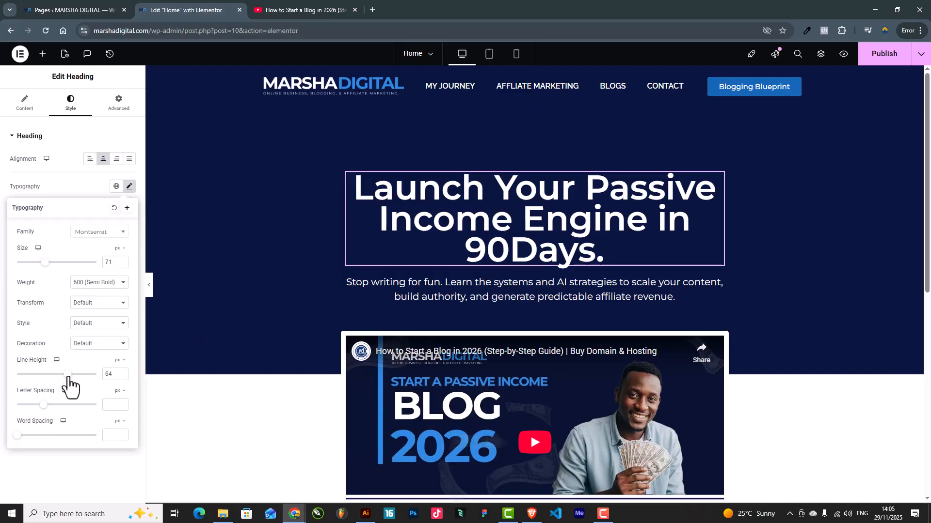
{"action": "left_click", "coordinate": [123, 378]}
{"action": "left_click", "coordinate": [123, 377]}
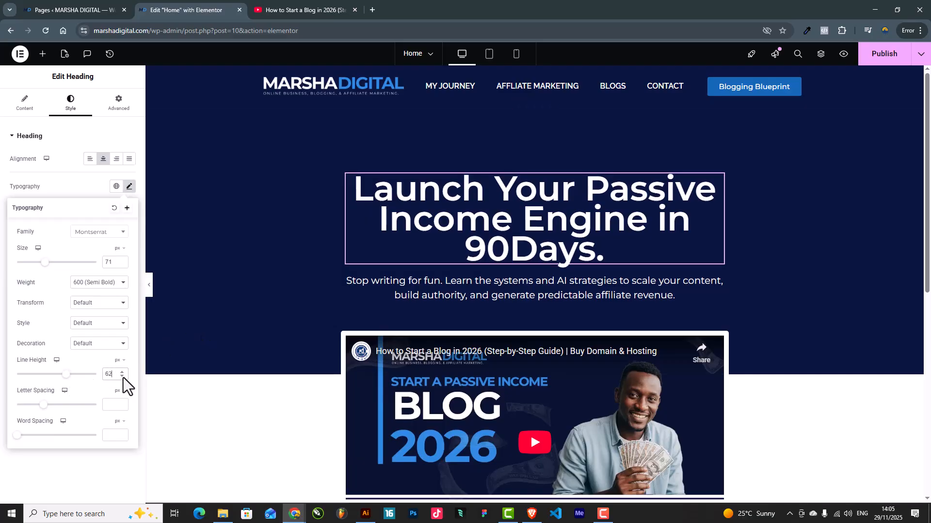
{"action": "left_click", "coordinate": [123, 377]}
{"action": "left_click", "coordinate": [123, 377]}
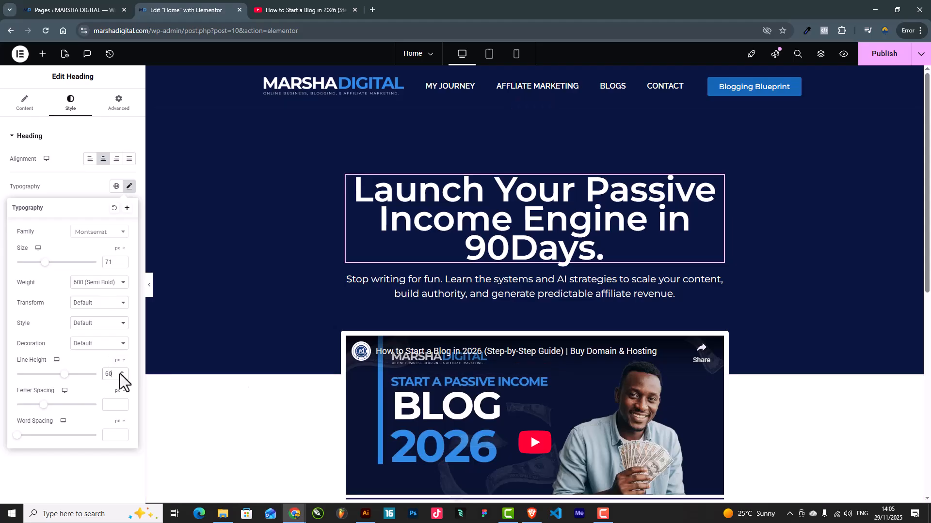
{"action": "double_click", "coordinate": [120, 373]}
{"action": "left_click", "coordinate": [179, 406]}
Step: Review the layout of the hero and the overlapping video section, including at full page width
{"action": "scroll", "coordinate": [431, 284], "scroll_direction": "down", "scroll_amount": 3}
{"action": "scroll", "coordinate": [434, 286], "scroll_direction": "up", "scroll_amount": 3}
{"action": "scroll", "coordinate": [251, 330], "scroll_direction": "down", "scroll_amount": 4}
{"action": "scroll", "coordinate": [266, 321], "scroll_direction": "up", "scroll_amount": 4}
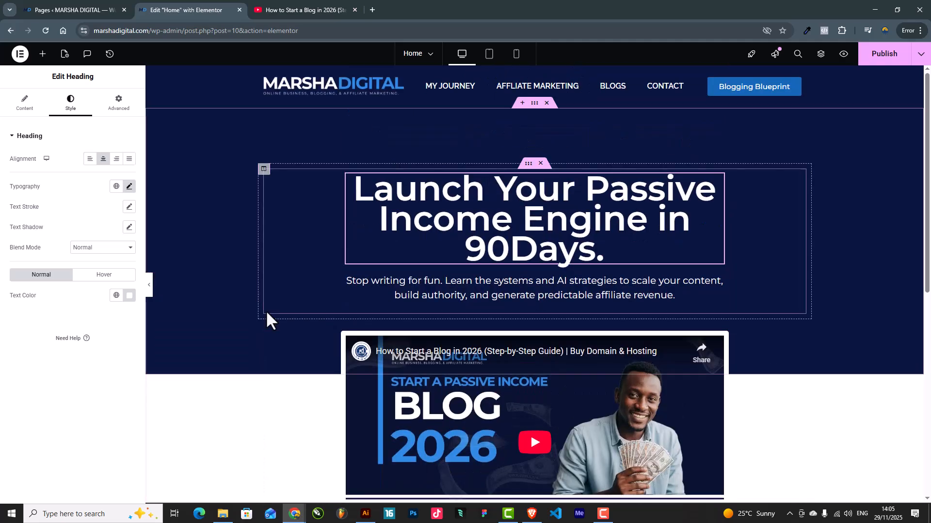
{"action": "left_click", "coordinate": [149, 283]}
{"action": "scroll", "coordinate": [435, 222], "scroll_direction": "down", "scroll_amount": 3}
{"action": "scroll", "coordinate": [455, 219], "scroll_direction": "up", "scroll_amount": 3}
{"action": "scroll", "coordinate": [455, 219], "scroll_direction": "down", "scroll_amount": 5}
{"action": "left_click", "coordinate": [4, 296]}
Step: Add a single-column section below the video with top and bottom padding of 50 px
{"action": "scroll", "coordinate": [522, 324], "scroll_direction": "down", "scroll_amount": 3}
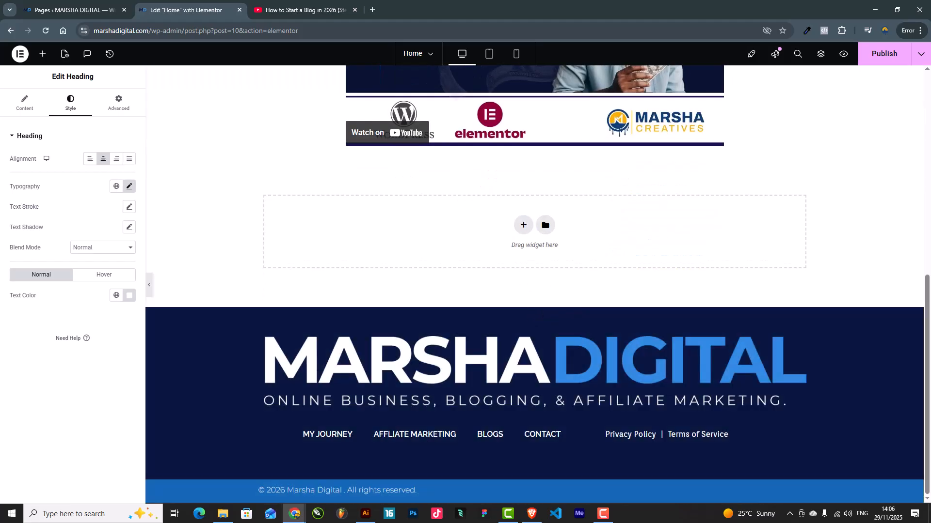
{"action": "scroll", "coordinate": [588, 336], "scroll_direction": "up", "scroll_amount": 4}
{"action": "scroll", "coordinate": [588, 333], "scroll_direction": "down", "scroll_amount": 4}
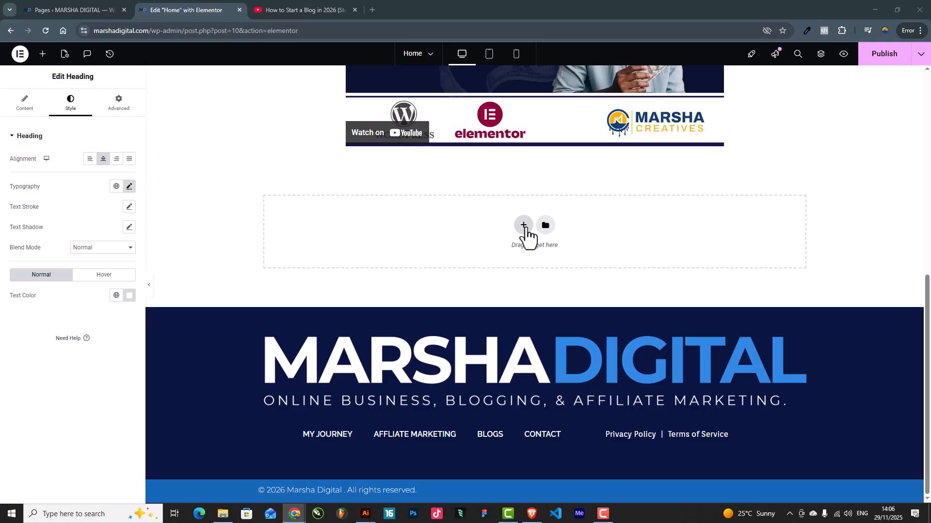
{"action": "left_click", "coordinate": [523, 225]}
{"action": "left_click", "coordinate": [405, 247]}
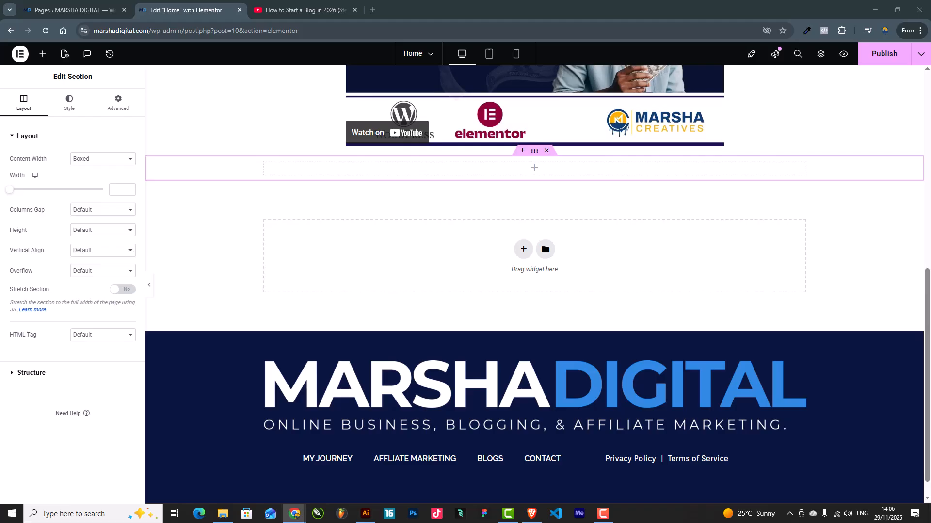
{"action": "left_click", "coordinate": [121, 106]}
{"action": "left_click", "coordinate": [128, 208]}
{"action": "type", "text": "50"}
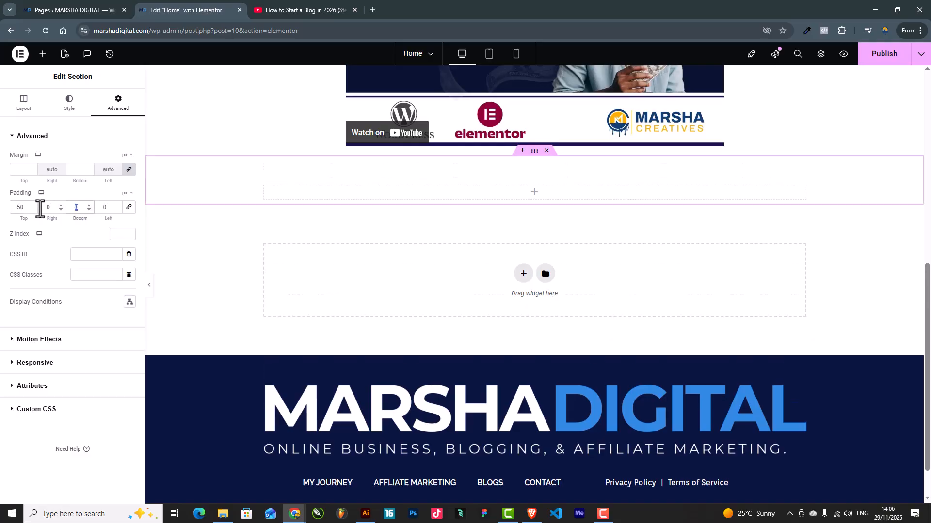
{"action": "type", "text": "50"}
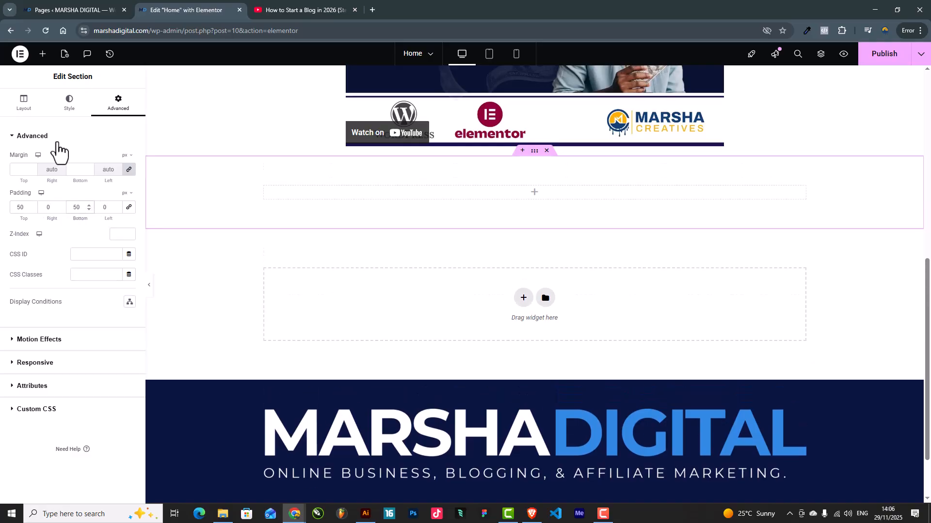
Step: Give the new section a classic background in the very light blue #EFF7FF
{"action": "left_click", "coordinate": [67, 103]}
{"action": "left_click", "coordinate": [90, 179]}
{"action": "left_click", "coordinate": [116, 199]}
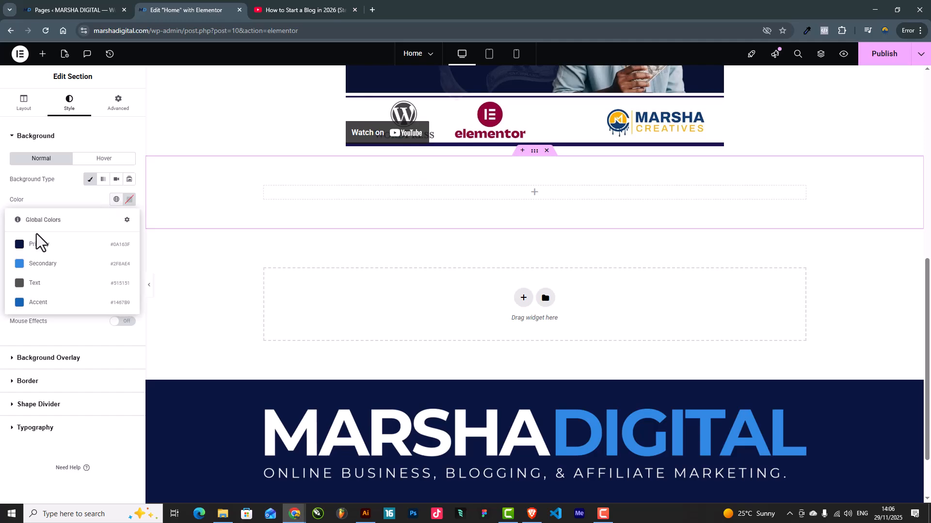
{"action": "left_click", "coordinate": [40, 264]}
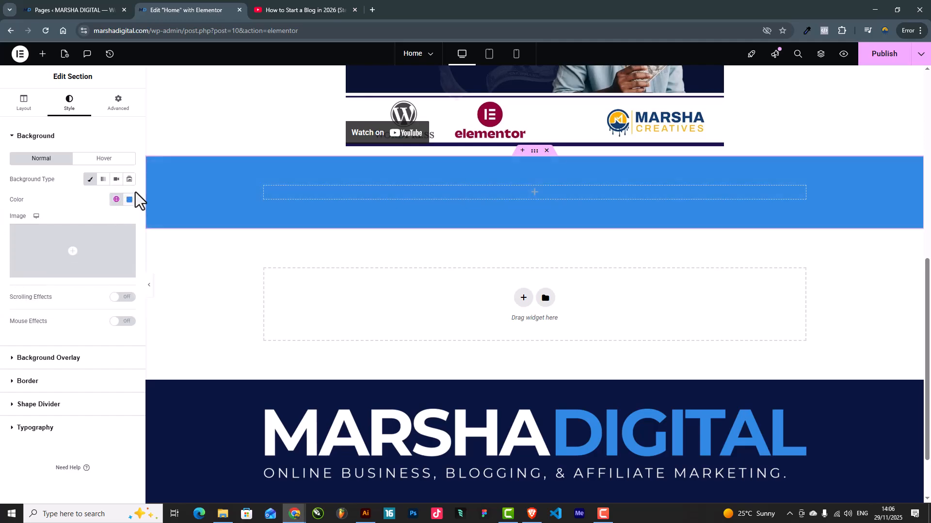
{"action": "left_click", "coordinate": [130, 200]}
{"action": "type", "text": "#DEEFFF"}
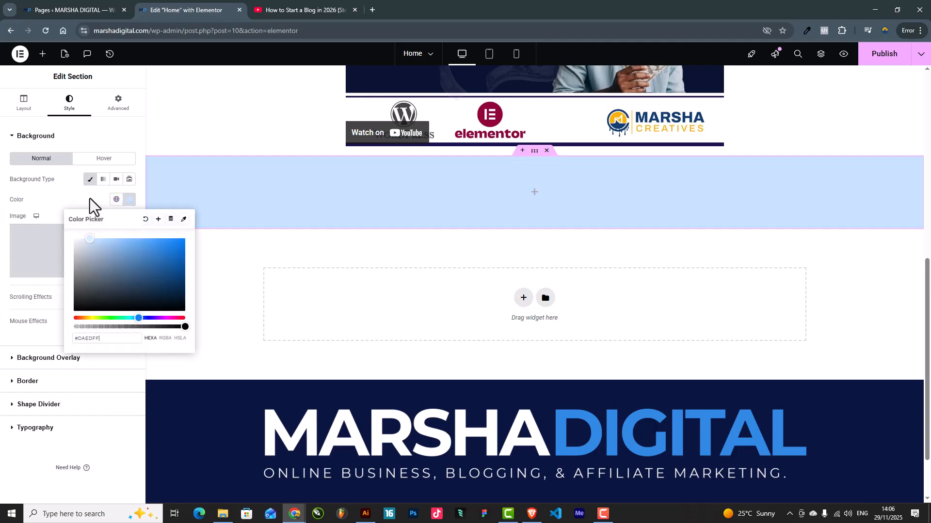
{"action": "left_click_drag", "start_coordinate": [88, 196], "coordinate": [85, 193]}
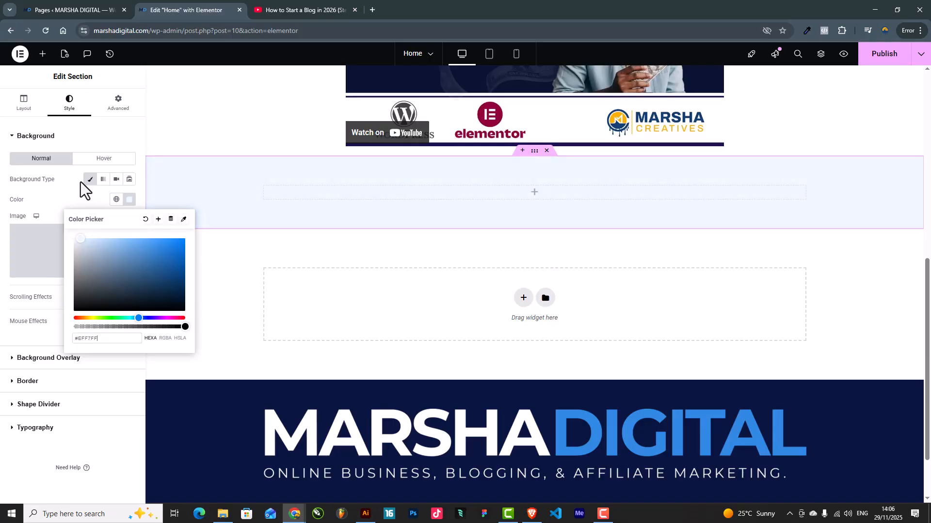
Step: Add a Heading widget to the light blue section with the title "Join the 5,000+ entrepreneurs using our system to earn online."
{"action": "scroll", "coordinate": [441, 264], "scroll_direction": "up", "scroll_amount": 5}
{"action": "scroll", "coordinate": [443, 266], "scroll_direction": "down", "scroll_amount": 3}
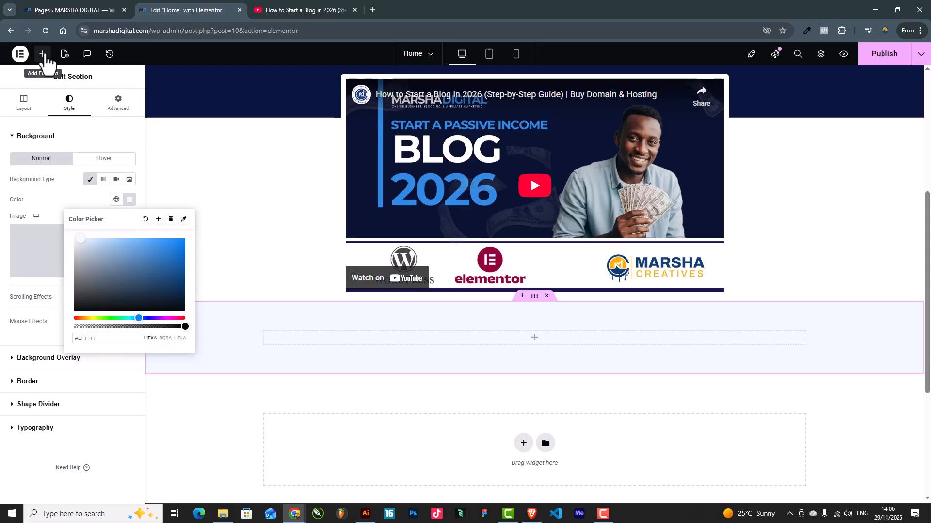
{"action": "left_click", "coordinate": [42, 54]}
{"action": "left_click_drag", "start_coordinate": [100, 181], "coordinate": [521, 343]}
{"action": "left_click", "coordinate": [99, 184]}
{"action": "type", "text": "oin the 5,000+ entrepreneurs using our system to earn online."}
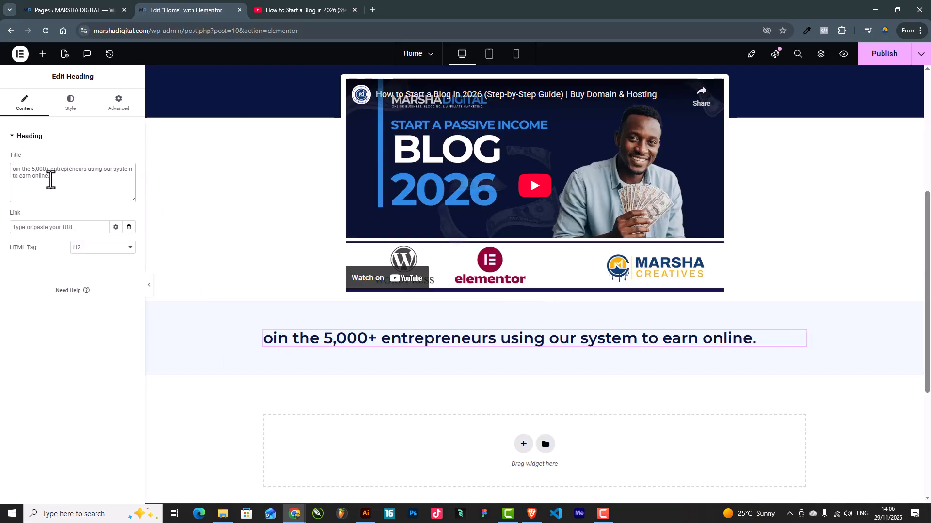
{"action": "type", "text": "J"}
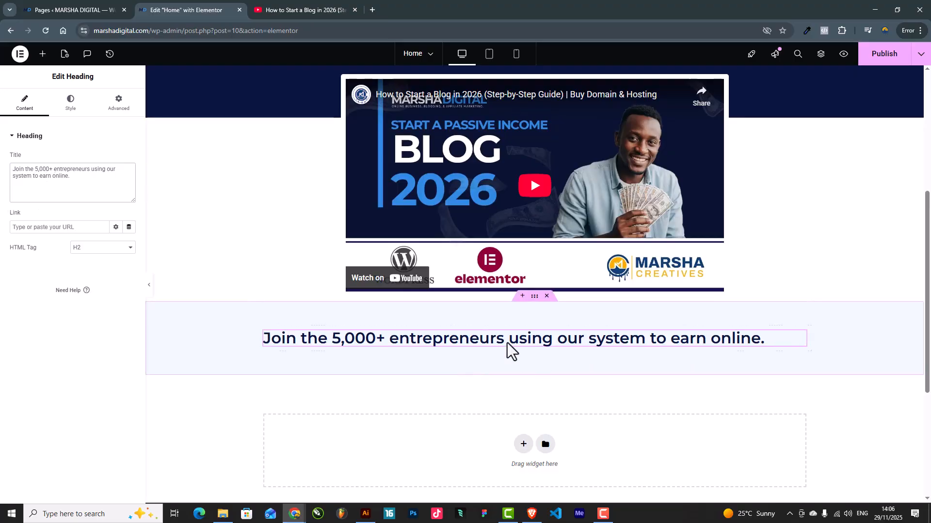
Step: Apply the global Secondary colour to the "Join the 5,000+ entrepreneurs" heading and align it to the center
{"action": "left_click", "coordinate": [70, 104]}
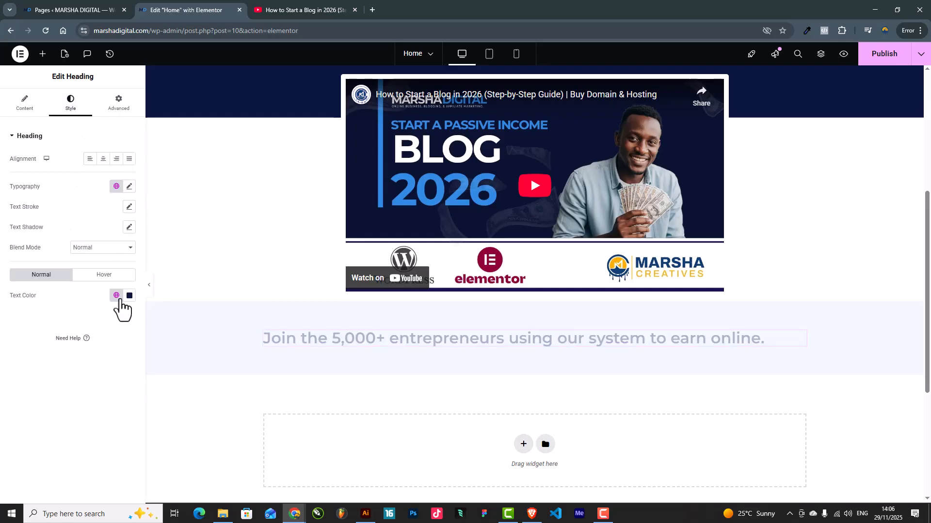
{"action": "left_click", "coordinate": [116, 296]}
{"action": "left_click", "coordinate": [71, 356]}
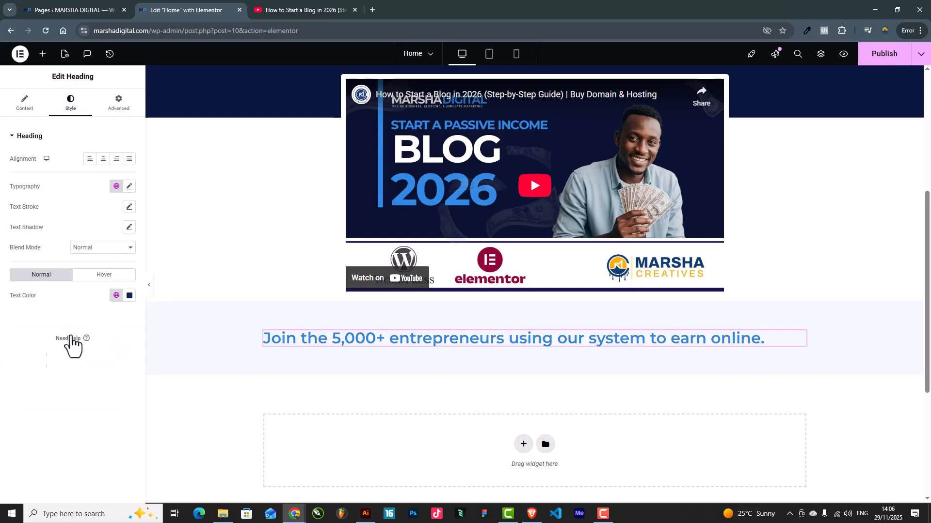
{"action": "left_click", "coordinate": [102, 159]}
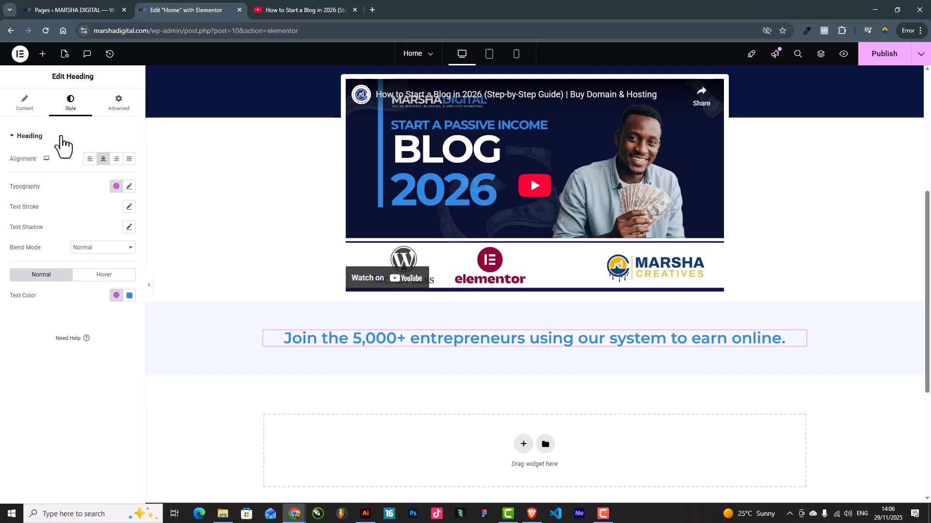
Step: Set the font size of the "Join the 5,000+ entrepreneurs" heading to 57 px
{"action": "left_click", "coordinate": [129, 187]}
{"action": "left_click_drag", "start_coordinate": [20, 265], "coordinate": [42, 271]}
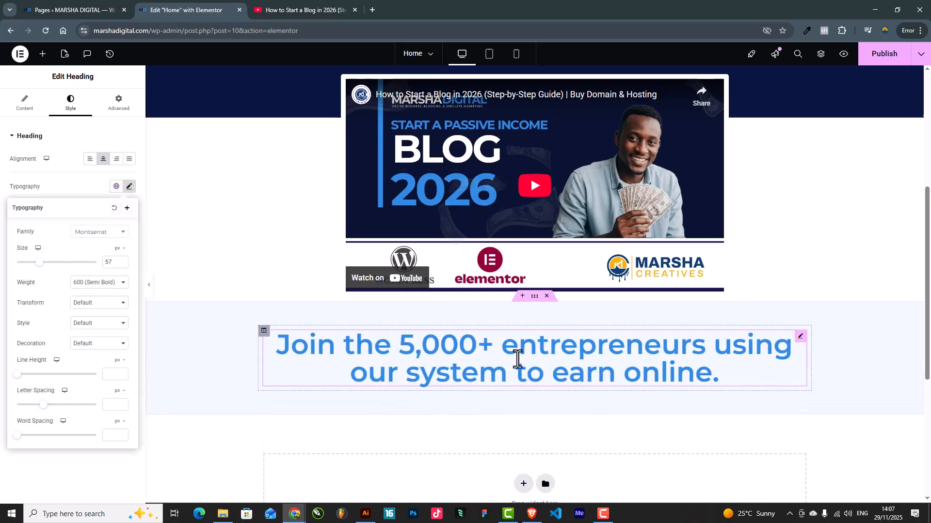
{"action": "scroll", "coordinate": [509, 339], "scroll_direction": "down", "scroll_amount": 3}
{"action": "scroll", "coordinate": [506, 315], "scroll_direction": "down", "scroll_amount": 3}
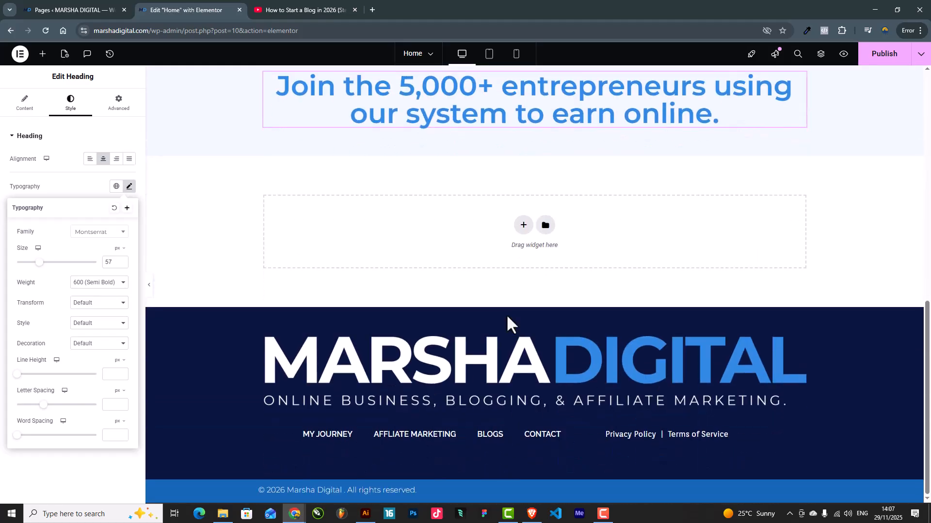
{"action": "scroll", "coordinate": [509, 315], "scroll_direction": "up", "scroll_amount": 5}
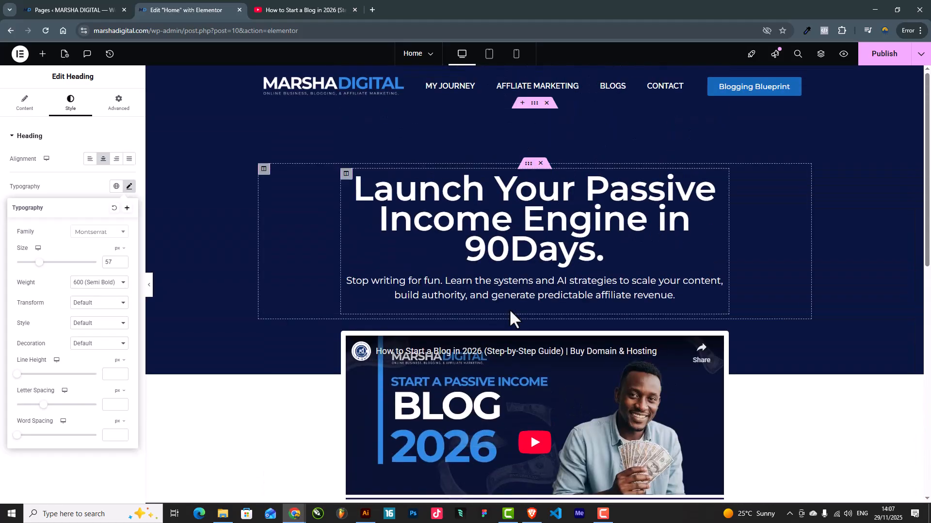
{"action": "scroll", "coordinate": [509, 315], "scroll_direction": "down", "scroll_amount": 4}
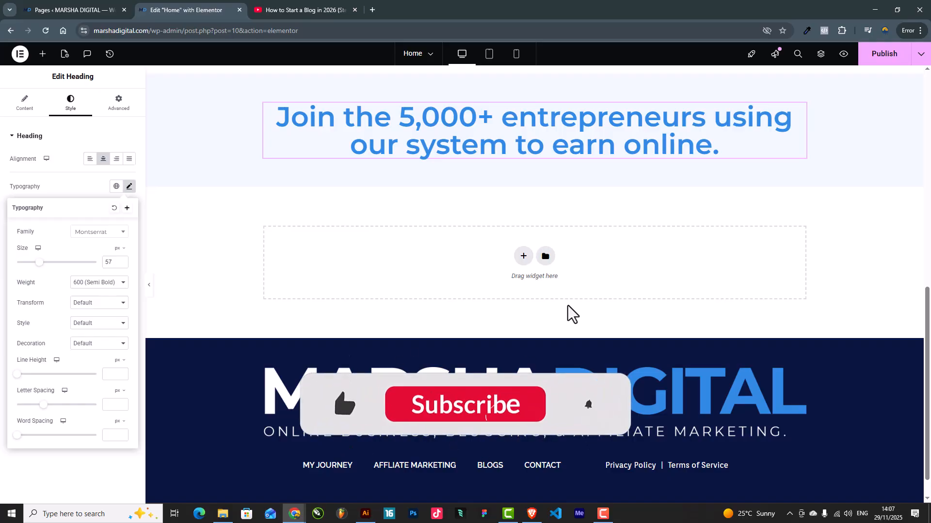
{"action": "scroll", "coordinate": [469, 234], "scroll_direction": "up", "scroll_amount": 8}
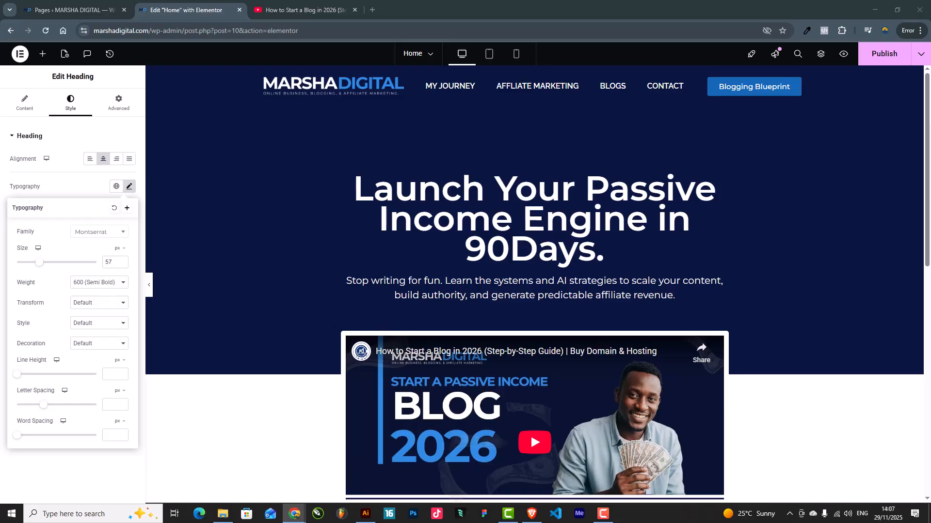
{"action": "scroll", "coordinate": [470, 333], "scroll_direction": "down", "scroll_amount": 6}
{"action": "scroll", "coordinate": [515, 326], "scroll_direction": "up", "scroll_amount": 6}
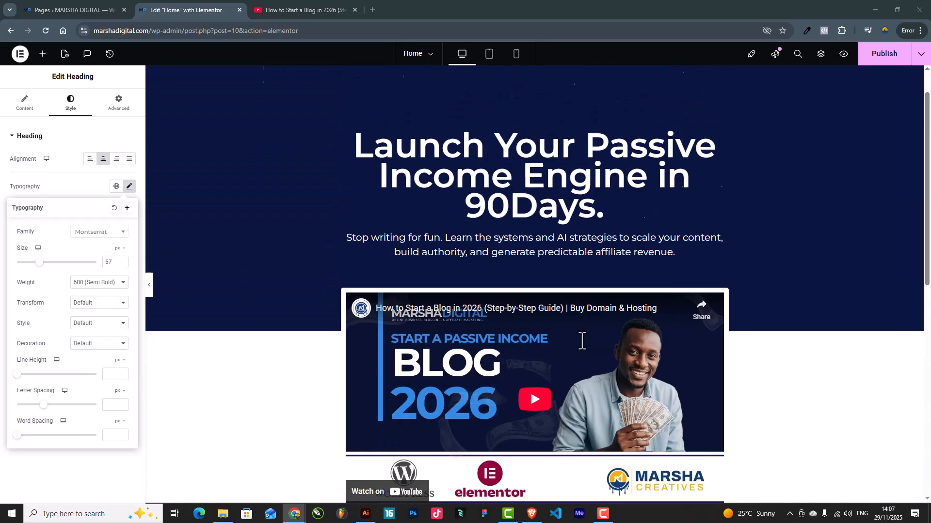
Step: Add the Mountains shape divider to both the top and bottom edges of the navy hero section
{"action": "left_click", "coordinate": [534, 103]}
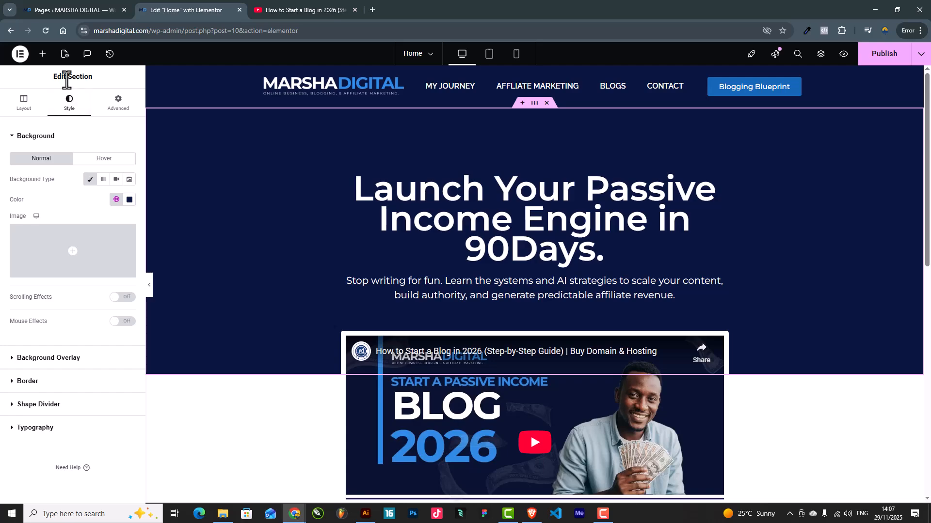
{"action": "left_click", "coordinate": [25, 109]}
{"action": "left_click", "coordinate": [68, 105]}
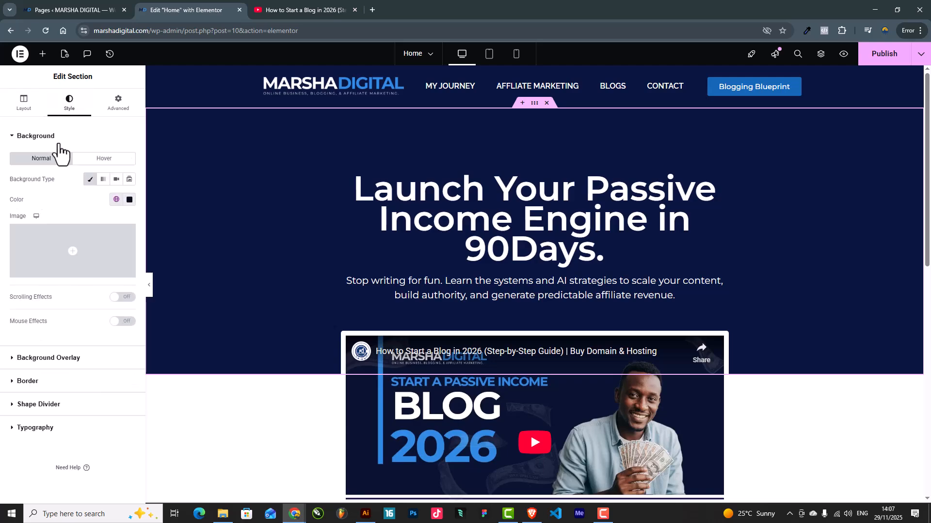
{"action": "left_click", "coordinate": [33, 406]}
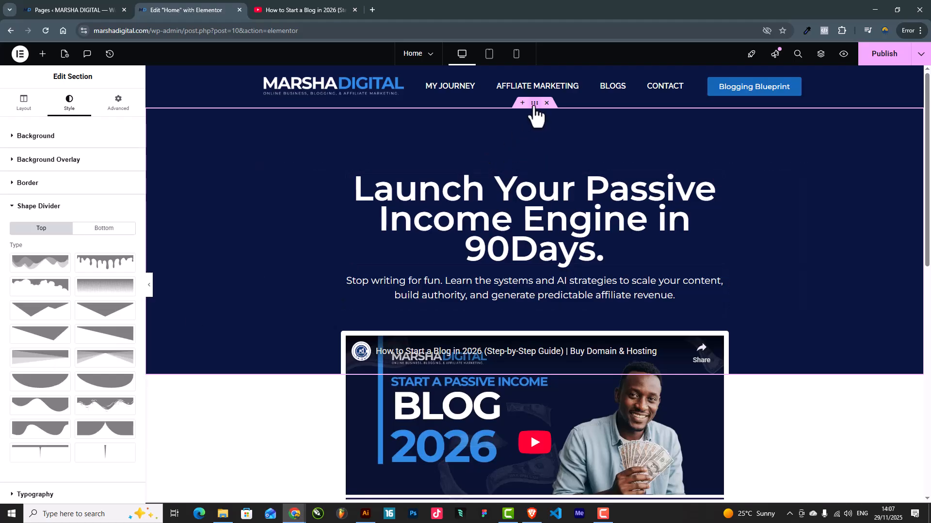
{"action": "left_click", "coordinate": [32, 271]}
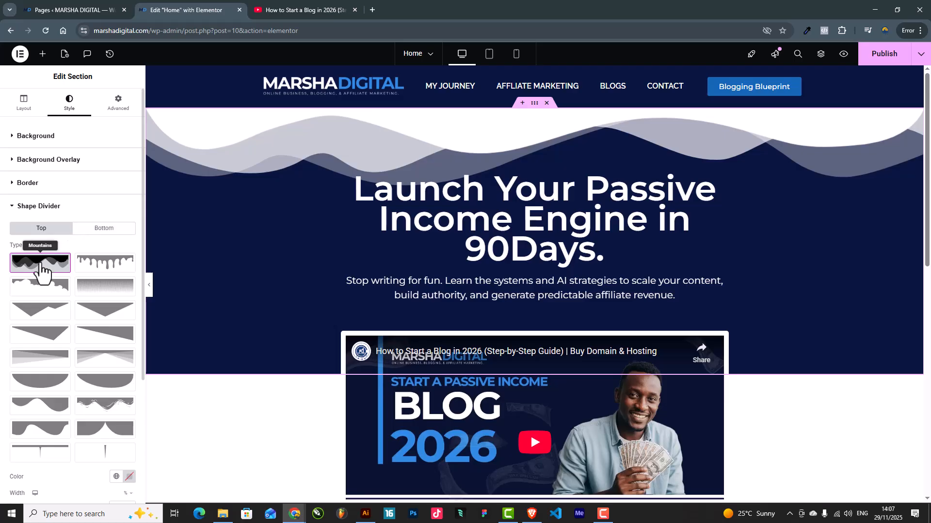
{"action": "scroll", "coordinate": [85, 388], "scroll_direction": "down", "scroll_amount": 4}
{"action": "scroll", "coordinate": [85, 387], "scroll_direction": "up", "scroll_amount": 4}
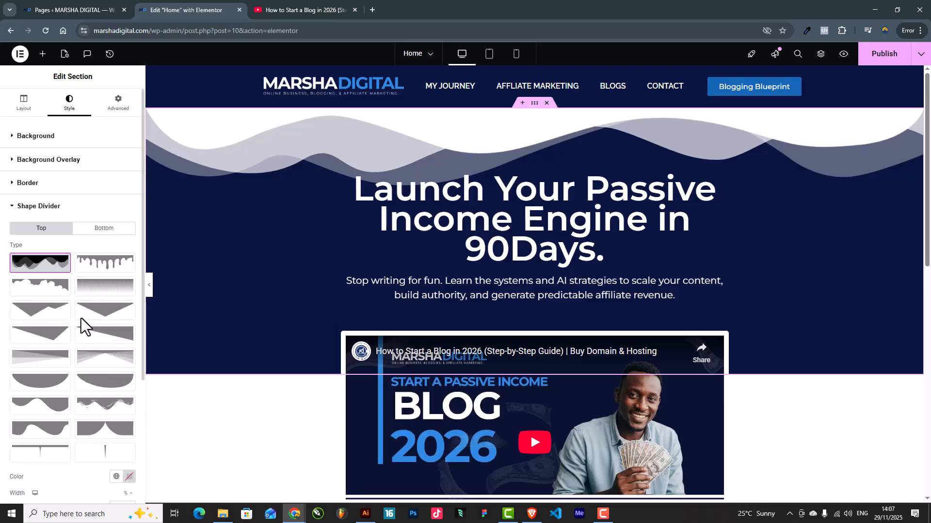
{"action": "left_click", "coordinate": [104, 229]}
{"action": "left_click", "coordinate": [39, 262]}
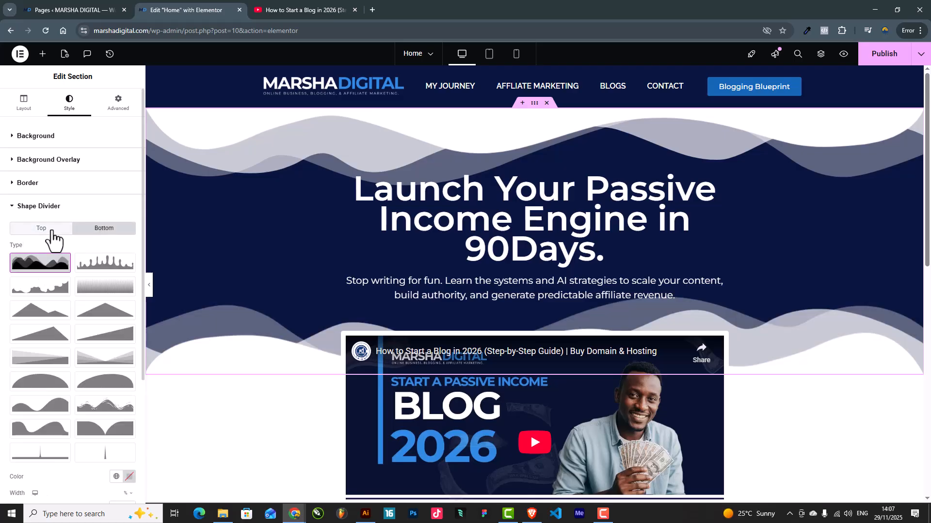
Step: Remove the Mountains shape divider from the top edge of the hero section
{"action": "left_click", "coordinate": [52, 232]}
{"action": "right_click", "coordinate": [34, 266]}
{"action": "left_click", "coordinate": [30, 263]}
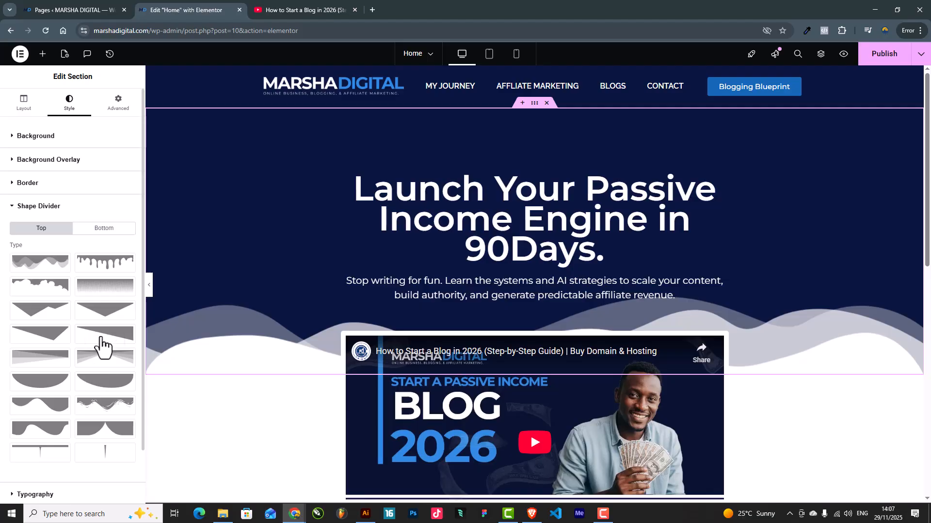
Step: Add the Mountains shape divider to the top edge of the light blue "Join the 5,000+ entrepreneurs" section
{"action": "scroll", "coordinate": [412, 339], "scroll_direction": "down", "scroll_amount": 2}
{"action": "scroll", "coordinate": [411, 339], "scroll_direction": "down", "scroll_amount": 1}
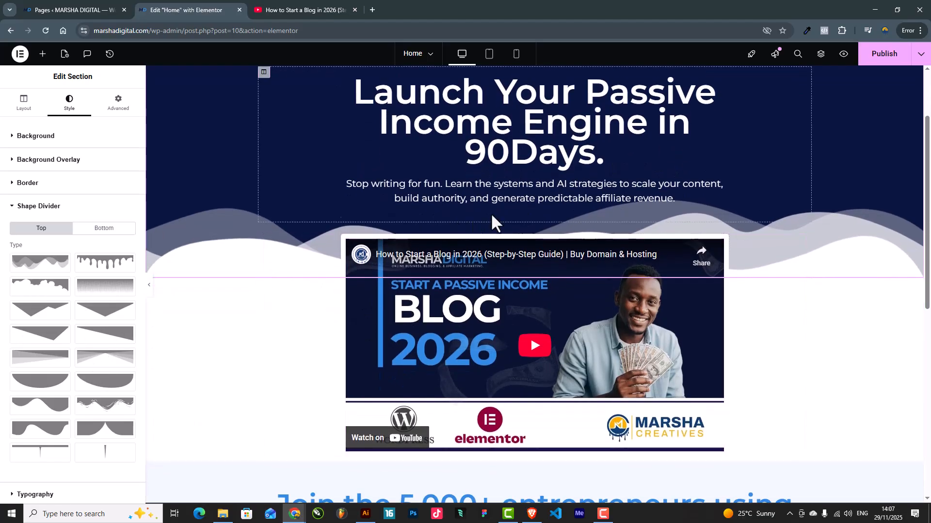
{"action": "scroll", "coordinate": [473, 245], "scroll_direction": "down", "scroll_amount": 4}
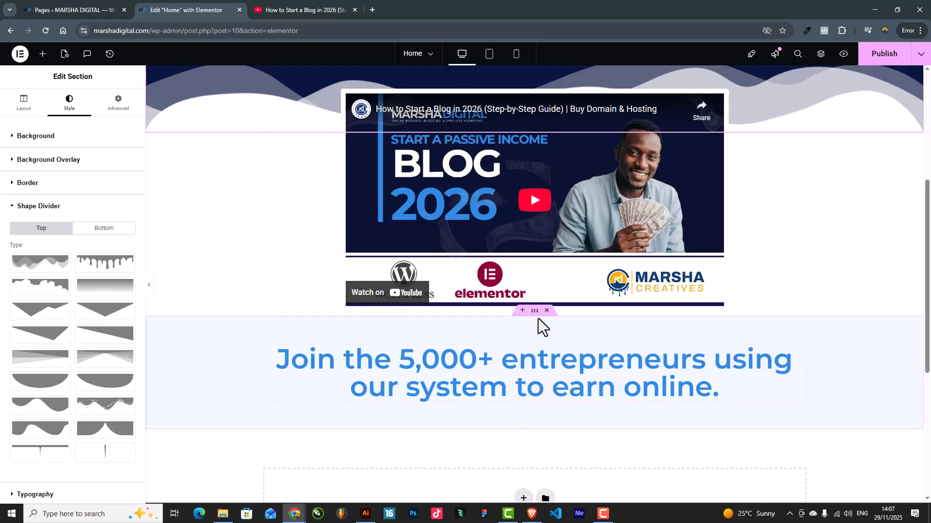
{"action": "left_click", "coordinate": [533, 312]}
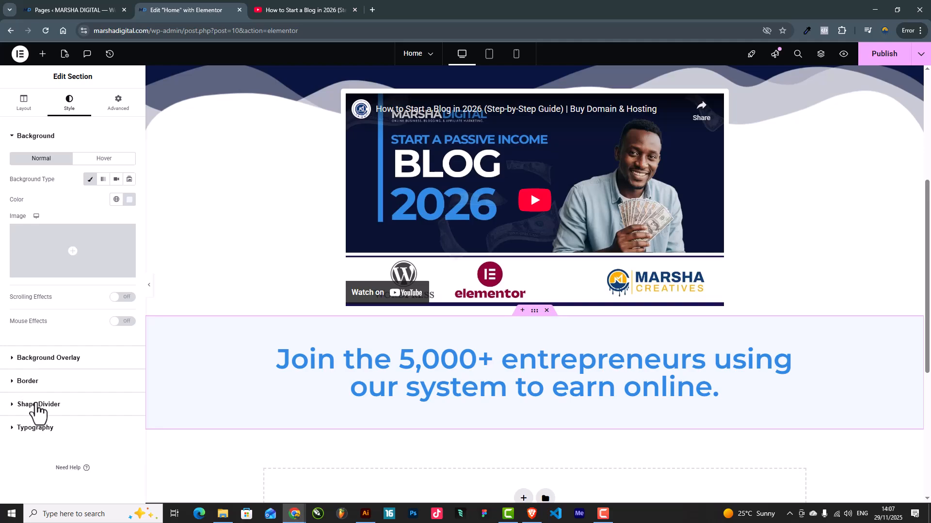
{"action": "left_click", "coordinate": [36, 405]}
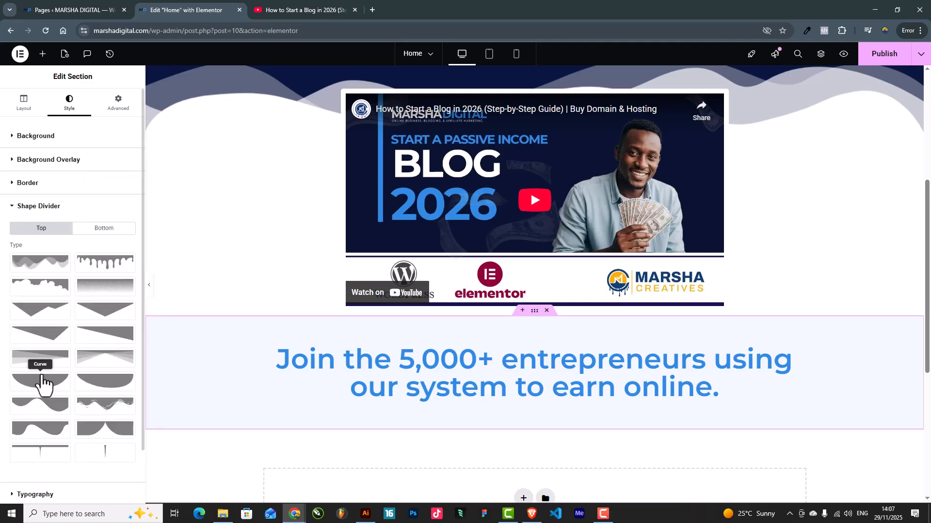
{"action": "left_click", "coordinate": [37, 265]}
Step: Preview the page without the editing panel and examine how the wave dividers look around the hero, video and heading sections
{"action": "scroll", "coordinate": [484, 343], "scroll_direction": "down", "scroll_amount": 2}
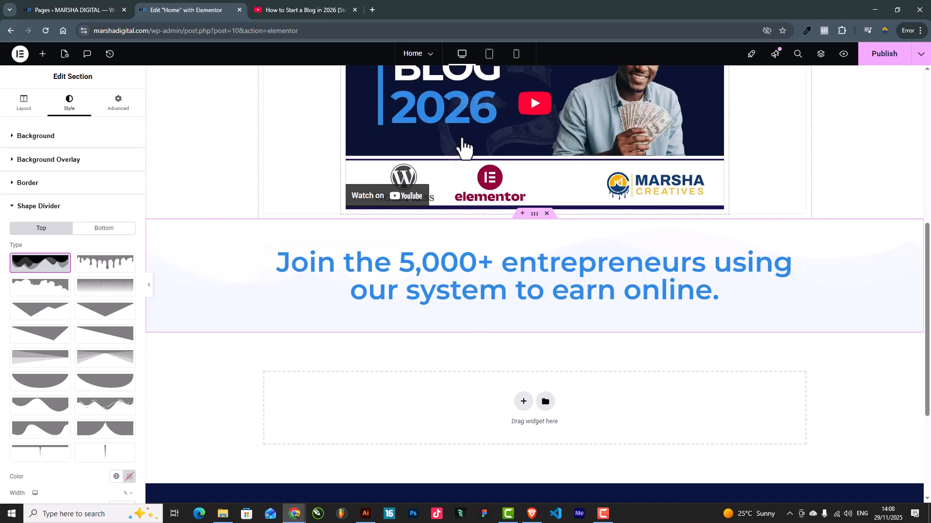
{"action": "scroll", "coordinate": [339, 262], "scroll_direction": "up", "scroll_amount": 4}
{"action": "scroll", "coordinate": [592, 327], "scroll_direction": "down", "scroll_amount": 3}
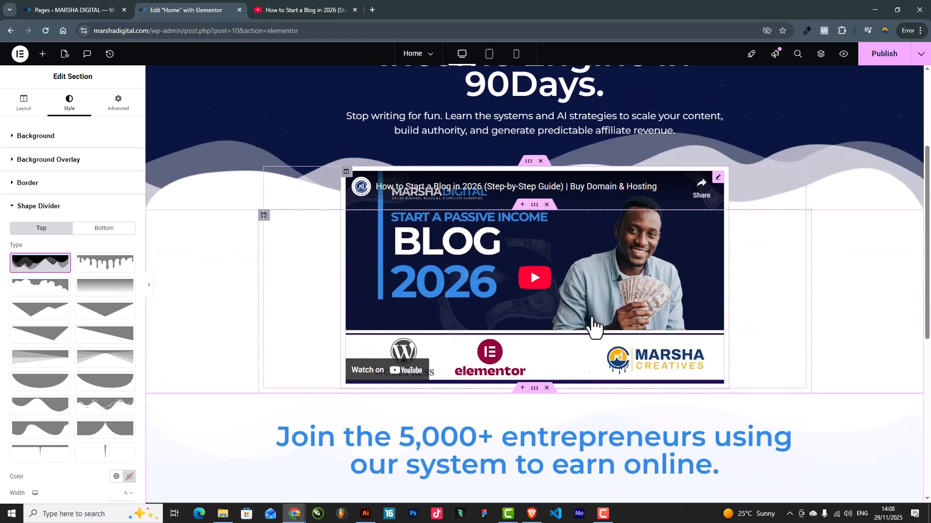
{"action": "left_click", "coordinate": [150, 286]}
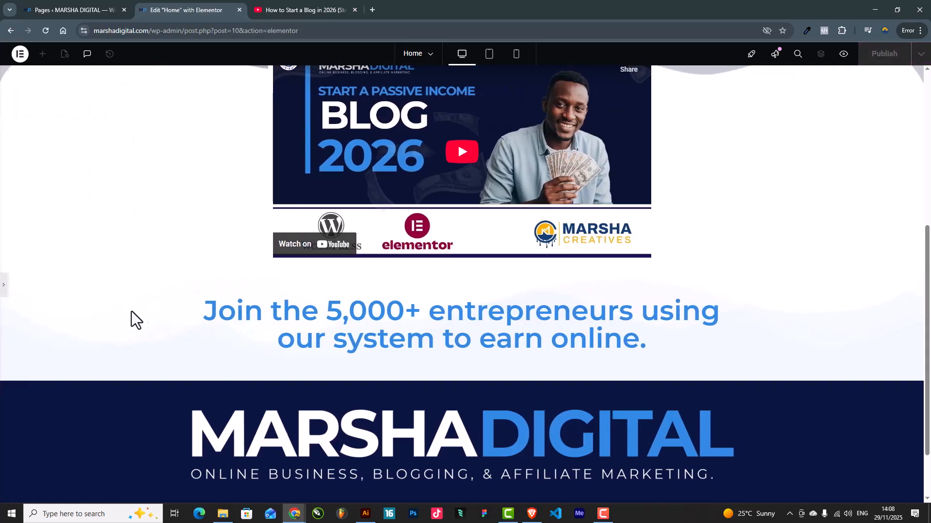
{"action": "left_click", "coordinate": [5, 289]}
{"action": "scroll", "coordinate": [365, 322], "scroll_direction": "up", "scroll_amount": 5}
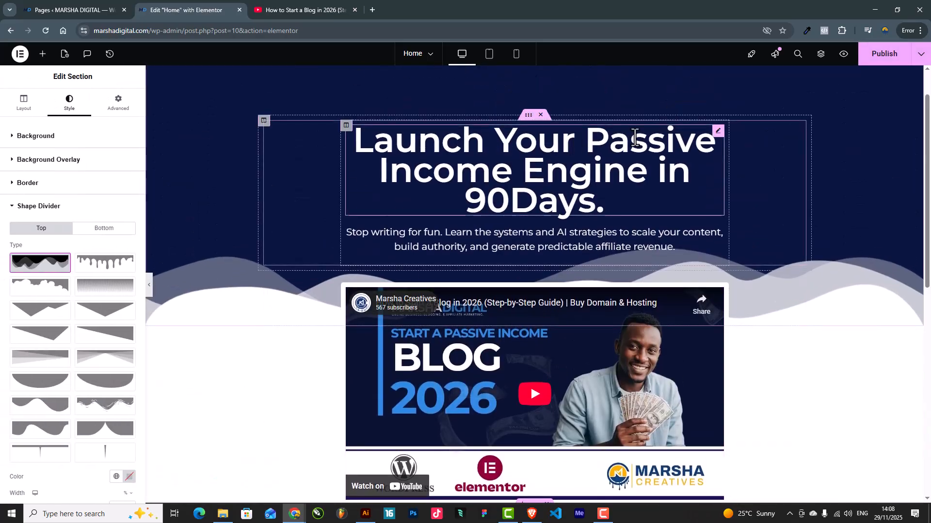
{"action": "scroll", "coordinate": [667, 232], "scroll_direction": "down", "scroll_amount": 5}
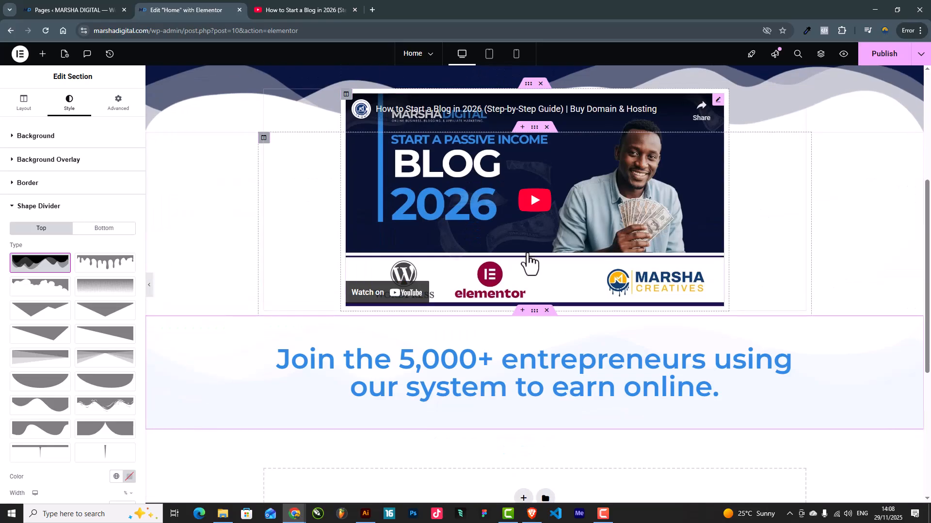
{"action": "scroll", "coordinate": [399, 346], "scroll_direction": "down", "scroll_amount": 3}
{"action": "scroll", "coordinate": [422, 336], "scroll_direction": "up", "scroll_amount": 5}
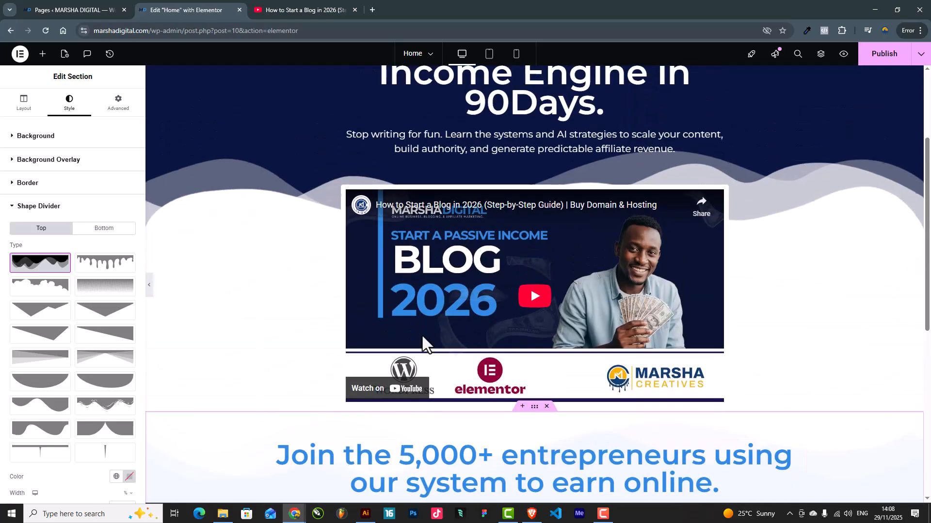
{"action": "scroll", "coordinate": [605, 252], "scroll_direction": "up", "scroll_amount": 3}
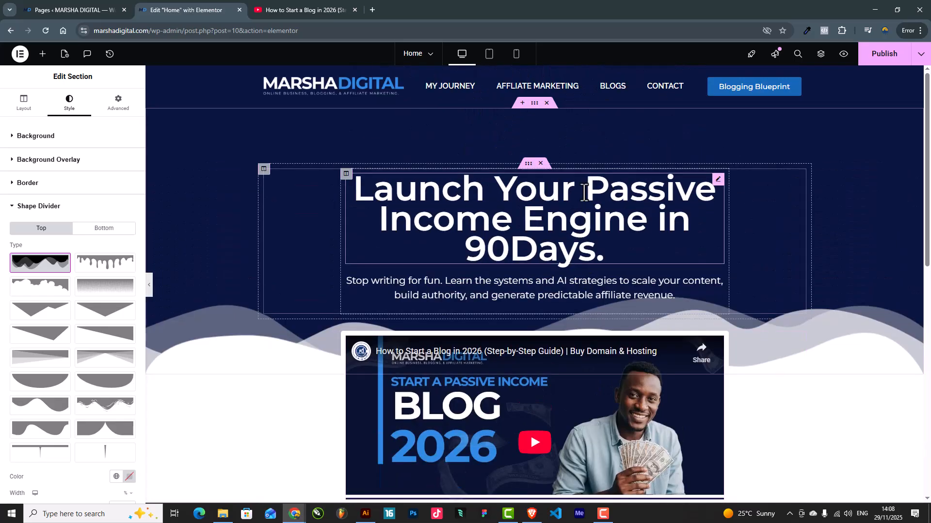
{"action": "scroll", "coordinate": [557, 337], "scroll_direction": "down", "scroll_amount": 4}
{"action": "scroll", "coordinate": [558, 337], "scroll_direction": "up", "scroll_amount": 1}
{"action": "scroll", "coordinate": [564, 339], "scroll_direction": "up", "scroll_amount": 2}
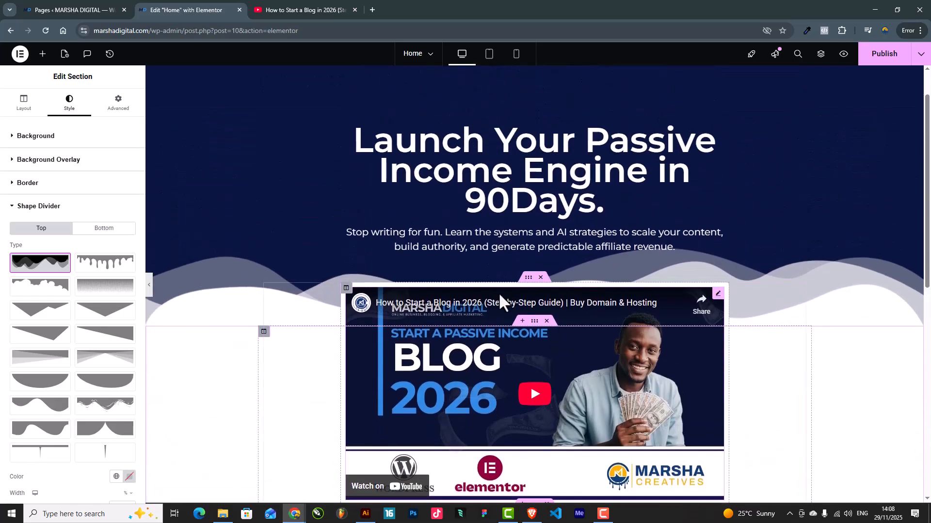
Step: Try a classic background in the very light blue #F4FAFF on the video section and preview it without the editing panel
{"action": "left_click", "coordinate": [535, 322]}
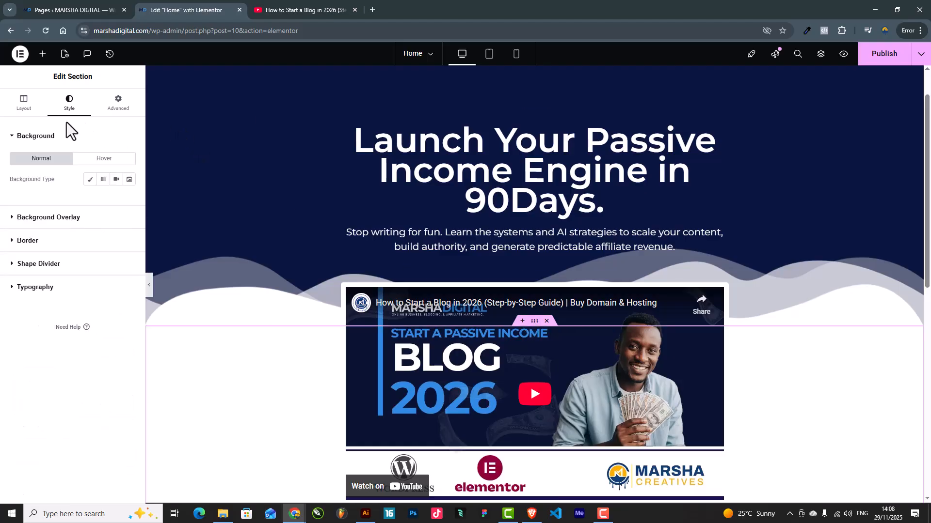
{"action": "left_click", "coordinate": [87, 184]}
{"action": "left_click", "coordinate": [116, 201]}
{"action": "left_click", "coordinate": [38, 286]}
{"action": "left_click", "coordinate": [129, 201]}
{"action": "left_click_drag", "start_coordinate": [105, 280], "coordinate": [79, 209]}
{"action": "left_click", "coordinate": [60, 194]}
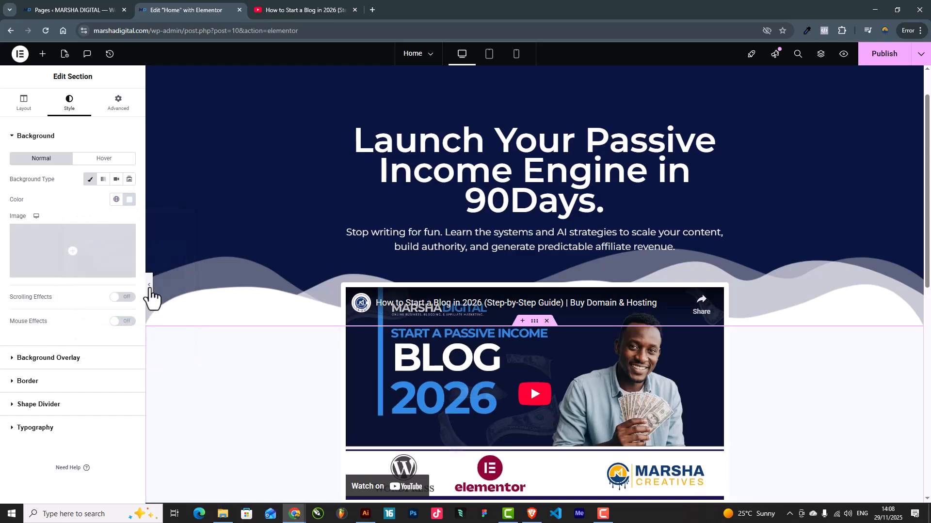
{"action": "left_click", "coordinate": [148, 286]}
{"action": "scroll", "coordinate": [330, 276], "scroll_direction": "down", "scroll_amount": 5}
{"action": "scroll", "coordinate": [361, 274], "scroll_direction": "up", "scroll_amount": 2}
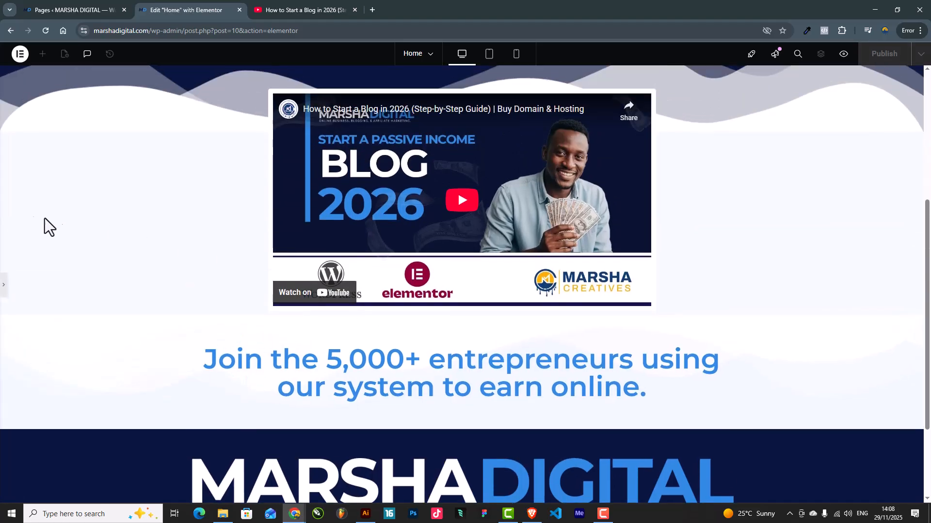
{"action": "left_click", "coordinate": [4, 285]}
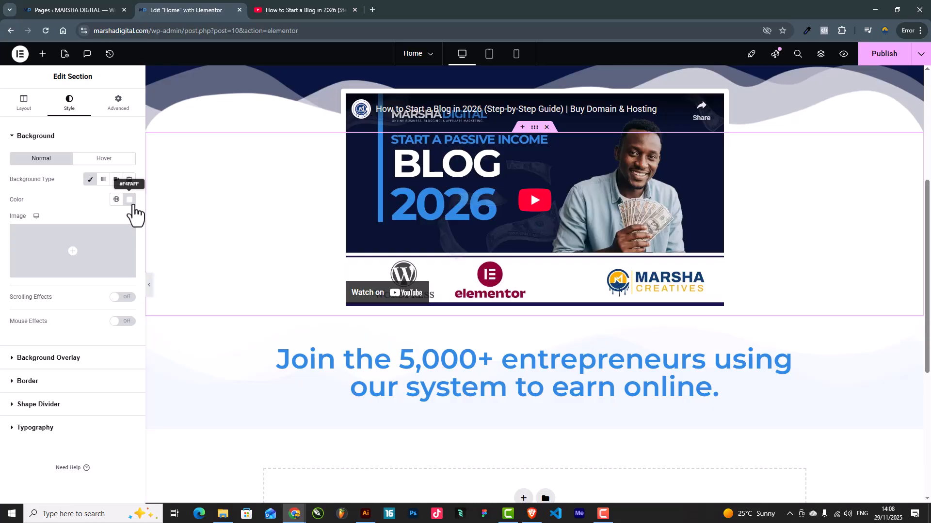
Step: Set the video section's background colour back to white and check it against the wave dividers
{"action": "left_click", "coordinate": [129, 200]}
{"action": "left_click", "coordinate": [61, 204]}
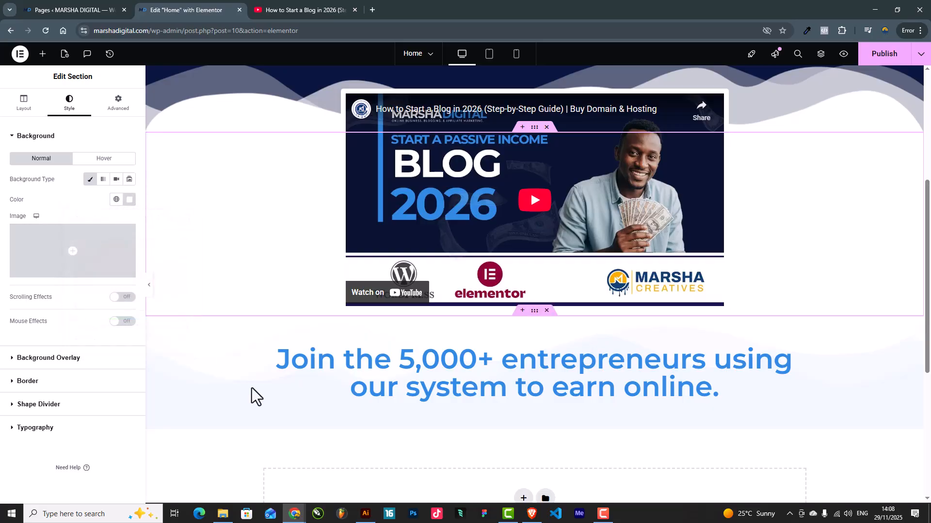
{"action": "scroll", "coordinate": [388, 388], "scroll_direction": "down", "scroll_amount": 2}
{"action": "scroll", "coordinate": [391, 386], "scroll_direction": "up", "scroll_amount": 5}
{"action": "scroll", "coordinate": [391, 386], "scroll_direction": "down", "scroll_amount": 7}
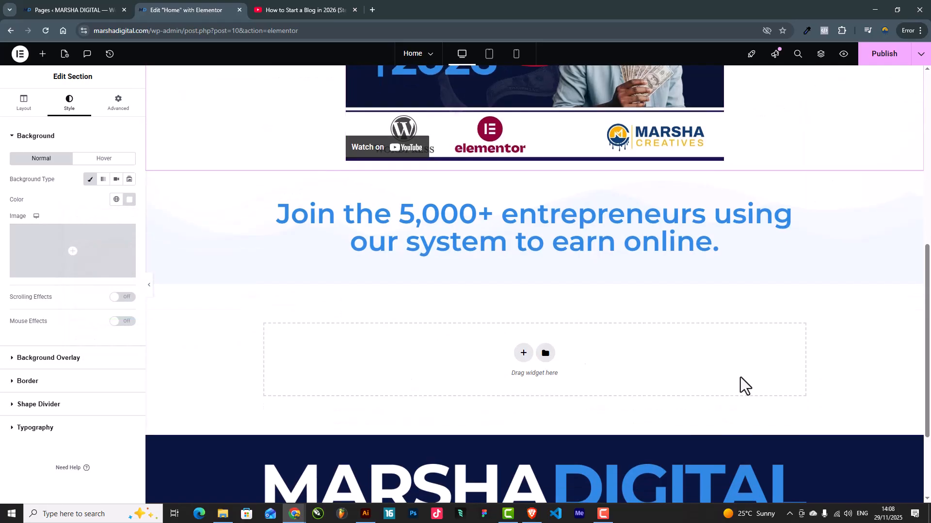
{"action": "scroll", "coordinate": [649, 367], "scroll_direction": "down", "scroll_amount": 1}
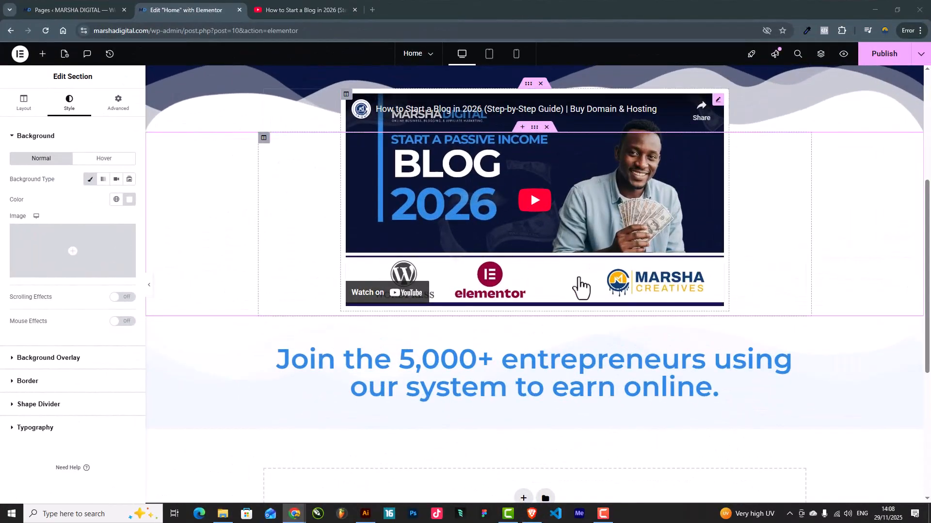
Step: Add a Button widget below the "Join the 5,000+ entrepreneurs" heading and position it in the center
{"action": "scroll", "coordinate": [495, 260], "scroll_direction": "down", "scroll_amount": 3}
{"action": "left_click", "coordinate": [43, 54]}
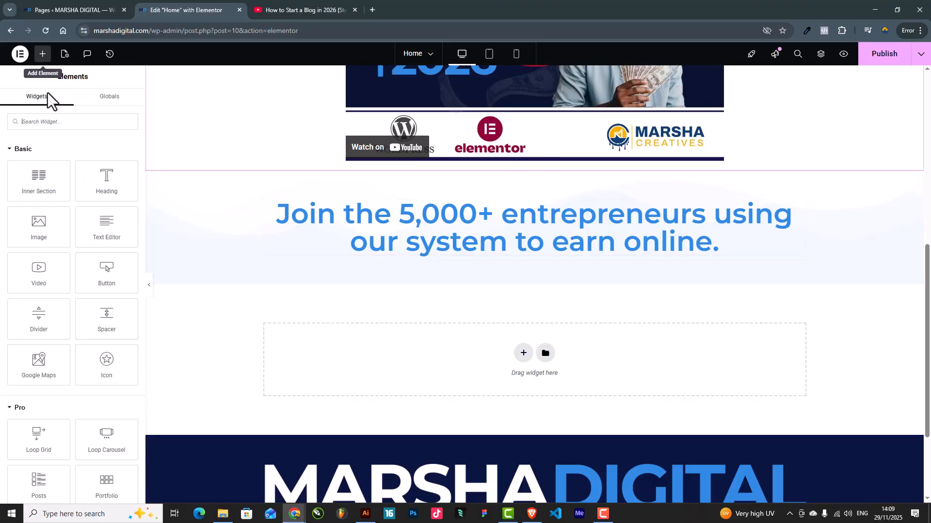
{"action": "left_click_drag", "start_coordinate": [107, 272], "coordinate": [532, 257]}
{"action": "left_click", "coordinate": [72, 108]}
{"action": "left_click", "coordinate": [103, 159]}
Step: Set the new button's text to "Get the FREE 7-Day Blog Income Blueprint" and look over its style settings
{"action": "left_click", "coordinate": [21, 108]}
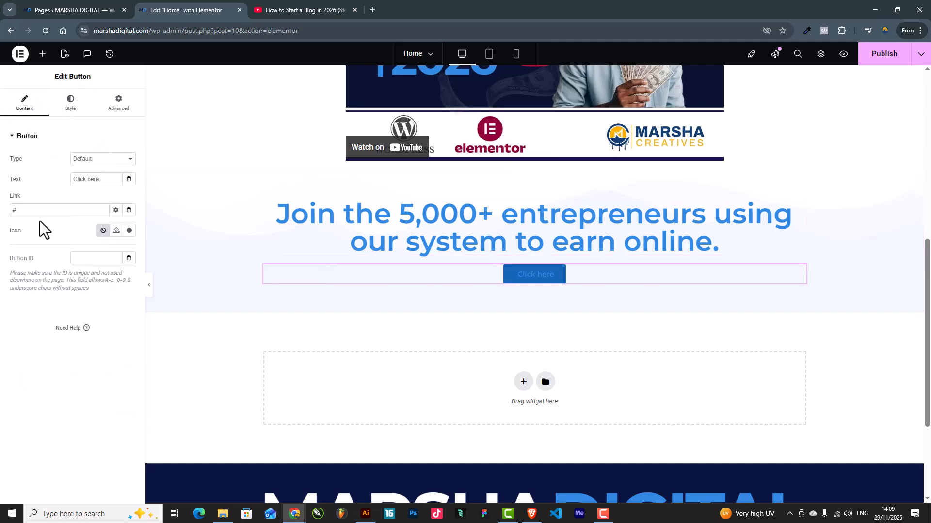
{"action": "left_click_drag", "start_coordinate": [99, 179], "coordinate": [1, 180]}
{"action": "type", "text": "Get the FREE 7-Day Blog Income Blueprint"}
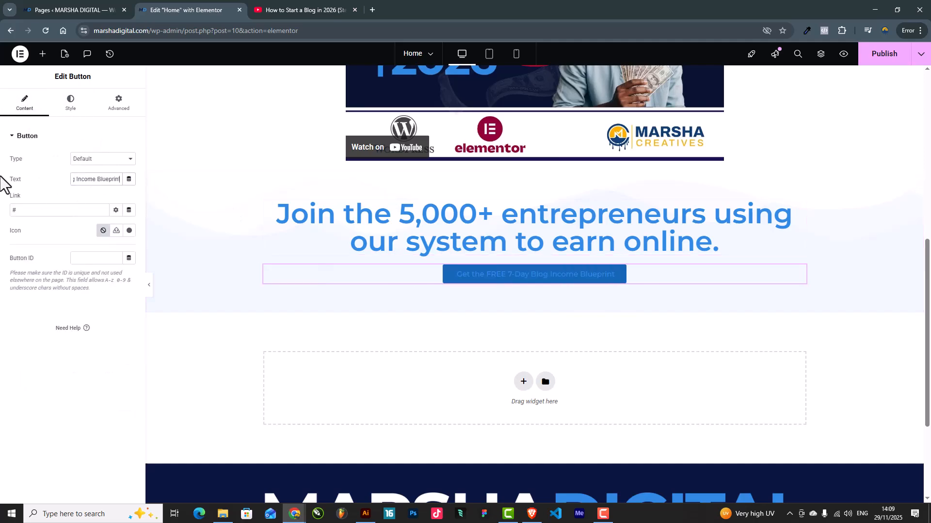
{"action": "left_click", "coordinate": [71, 107]}
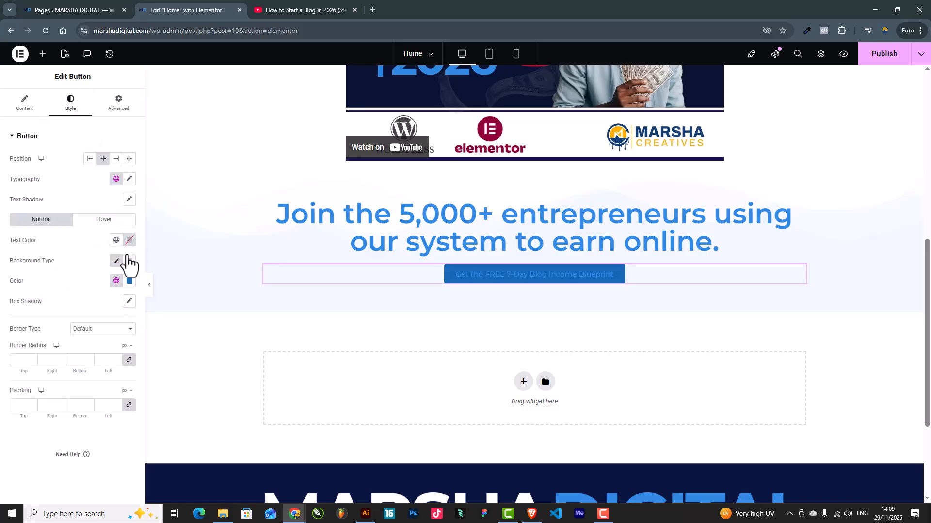
{"action": "left_click", "coordinate": [30, 107]}
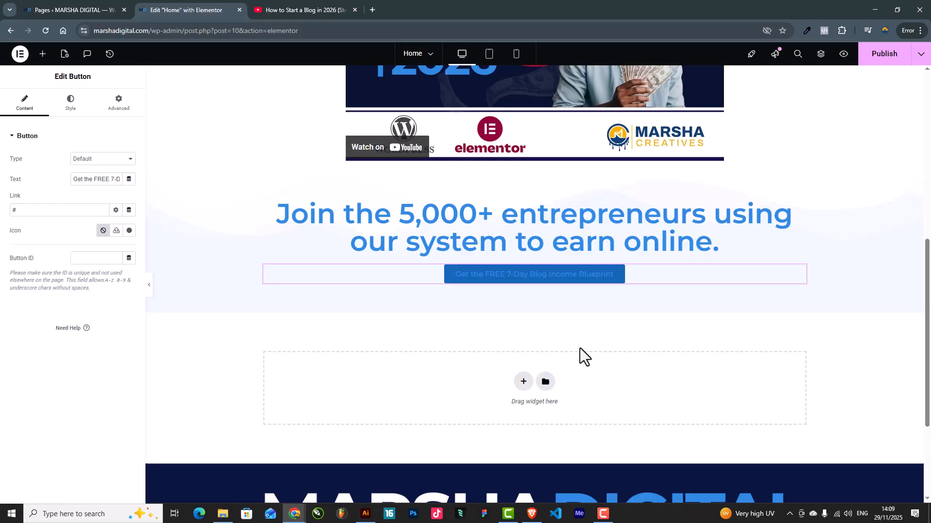
Step: Set the blueprint button's padding to 25 px on all four sides
{"action": "left_click", "coordinate": [71, 103]}
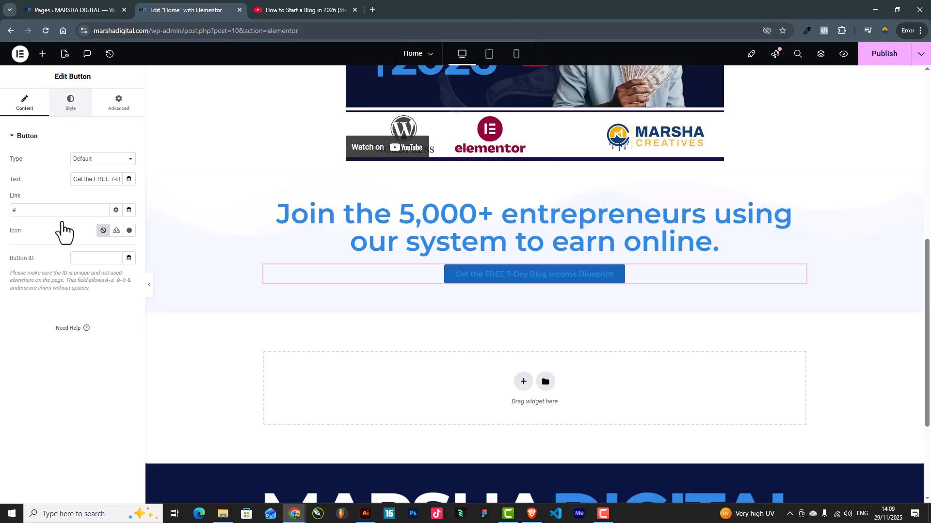
{"action": "left_click", "coordinate": [129, 405]}
{"action": "left_click_drag", "start_coordinate": [26, 406], "coordinate": [12, 406]}
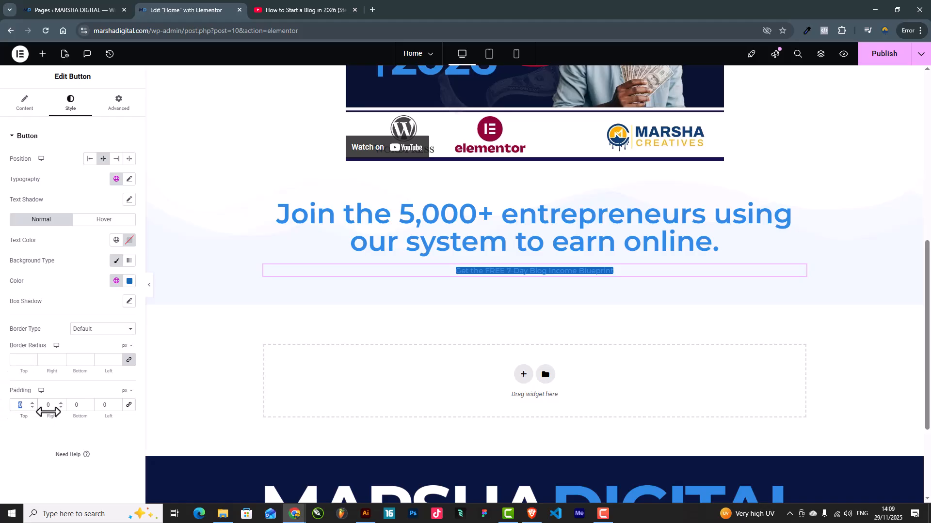
{"action": "type", "text": "25"}
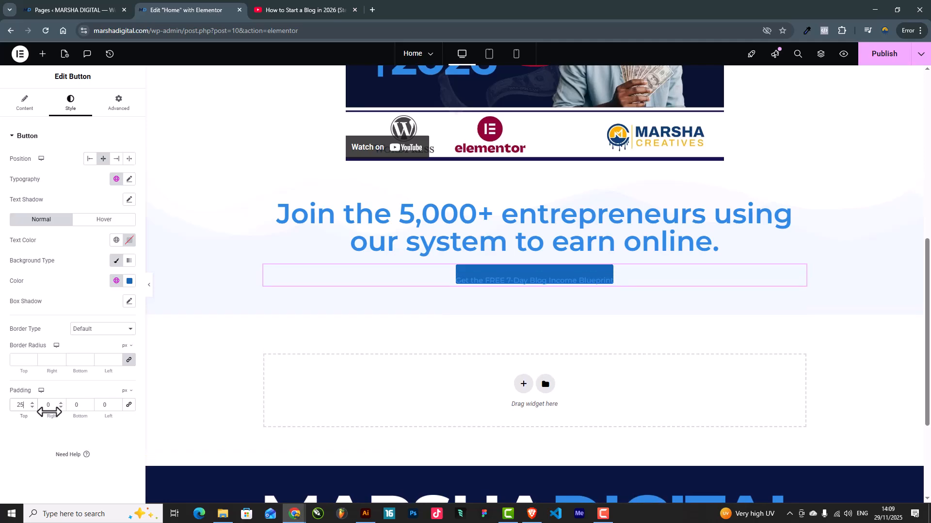
{"action": "left_click_drag", "start_coordinate": [79, 405], "coordinate": [69, 407]}
{"action": "type", "text": "25"}
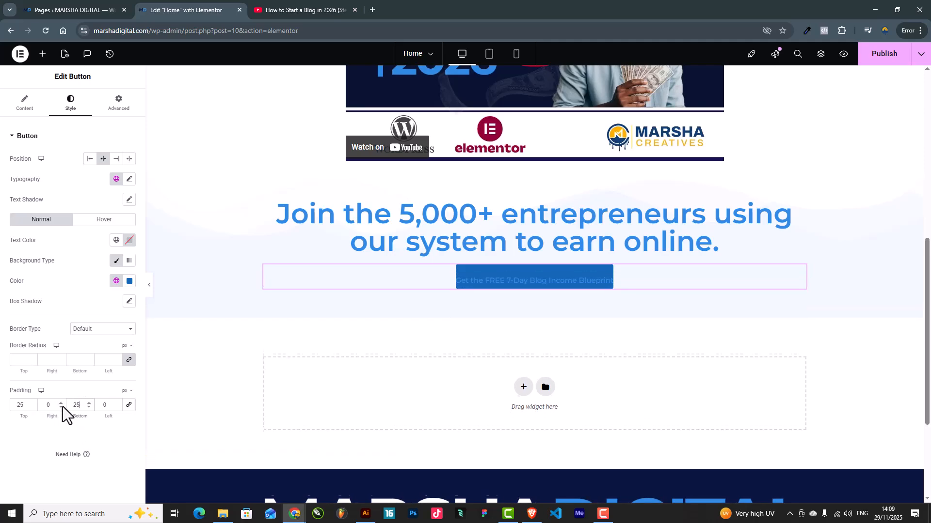
{"action": "type", "text": "25"}
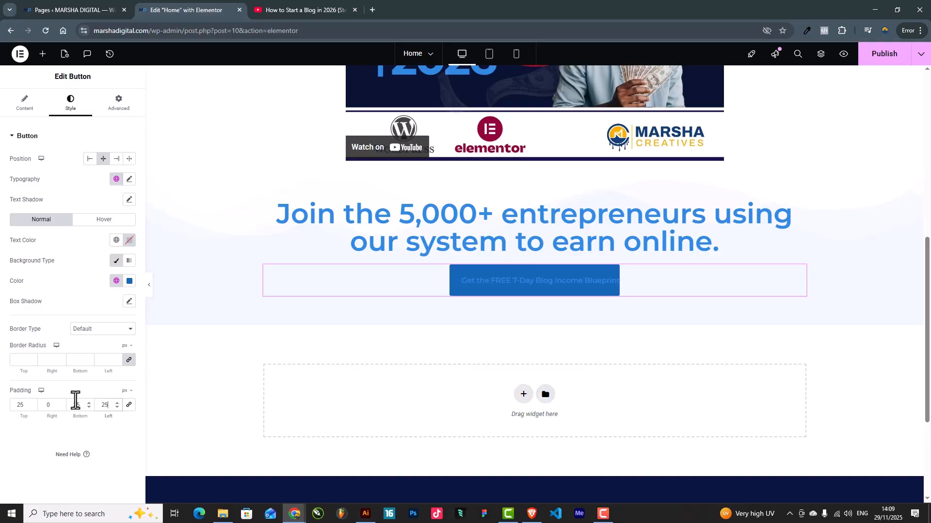
{"action": "left_click", "coordinate": [129, 405]}
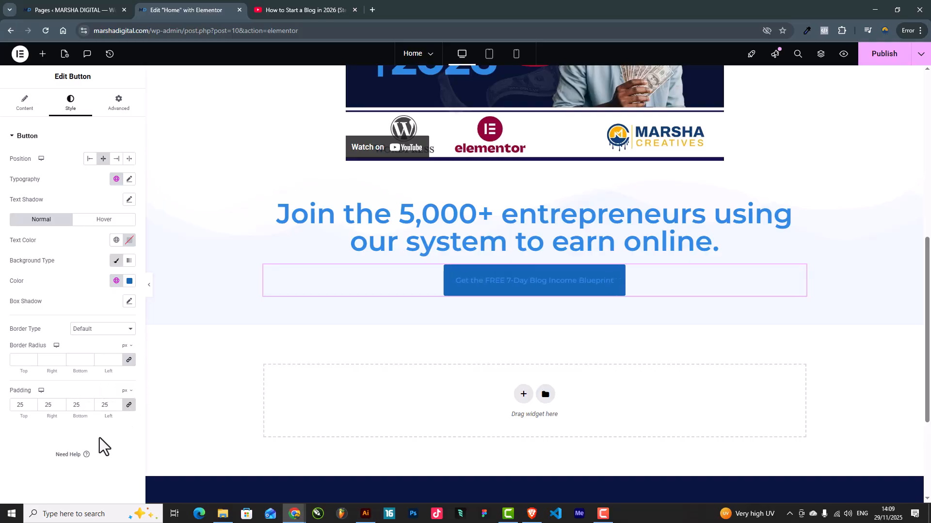
Step: Set the blueprint button's typography to weight 600 (Semi Bold) and size 25 px
{"action": "left_click", "coordinate": [129, 179]}
{"action": "left_click", "coordinate": [94, 275]}
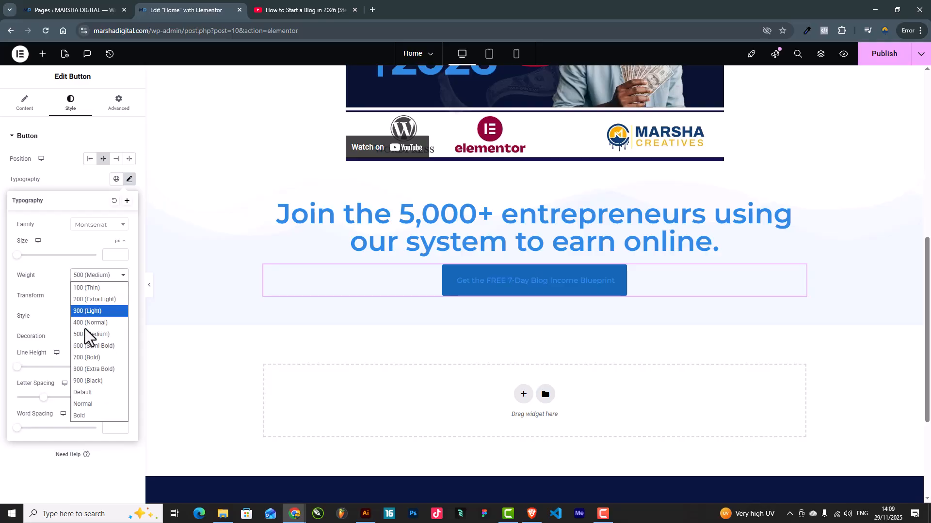
{"action": "left_click", "coordinate": [90, 345]}
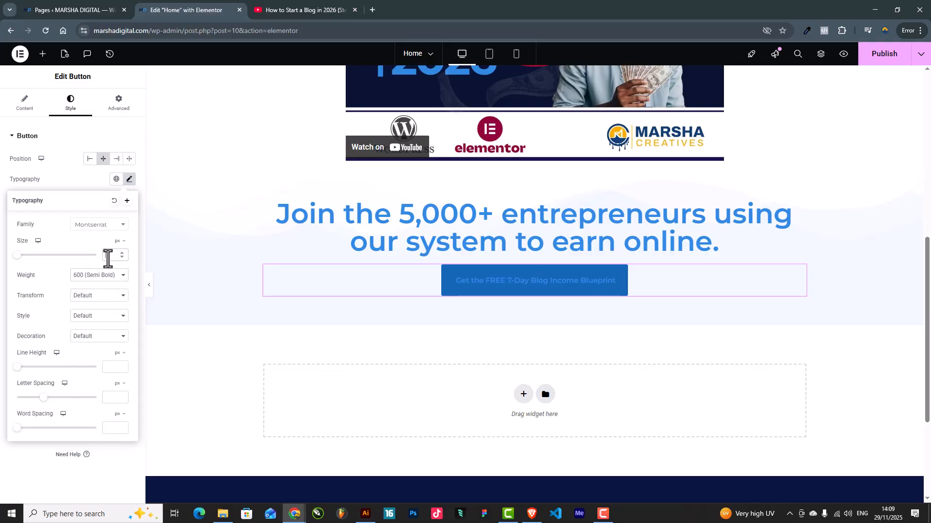
{"action": "type", "text": "25"}
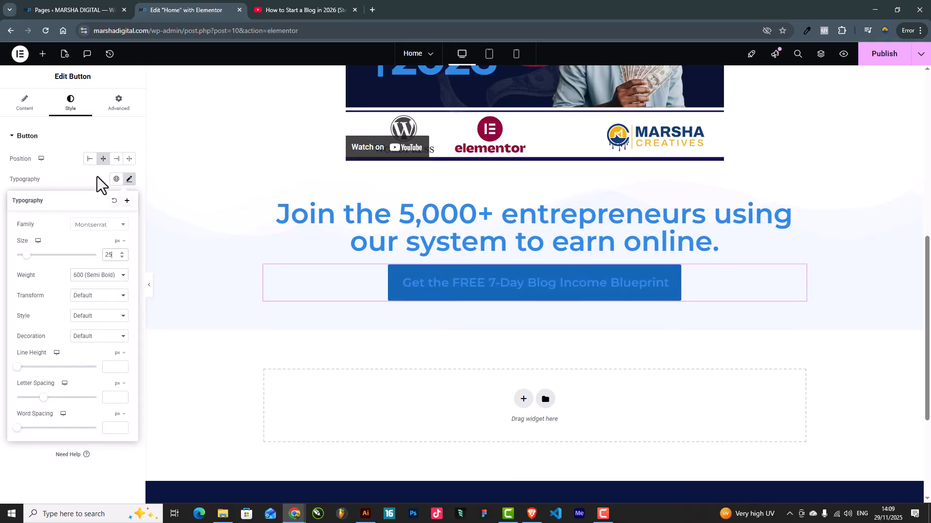
{"action": "left_click", "coordinate": [129, 179]}
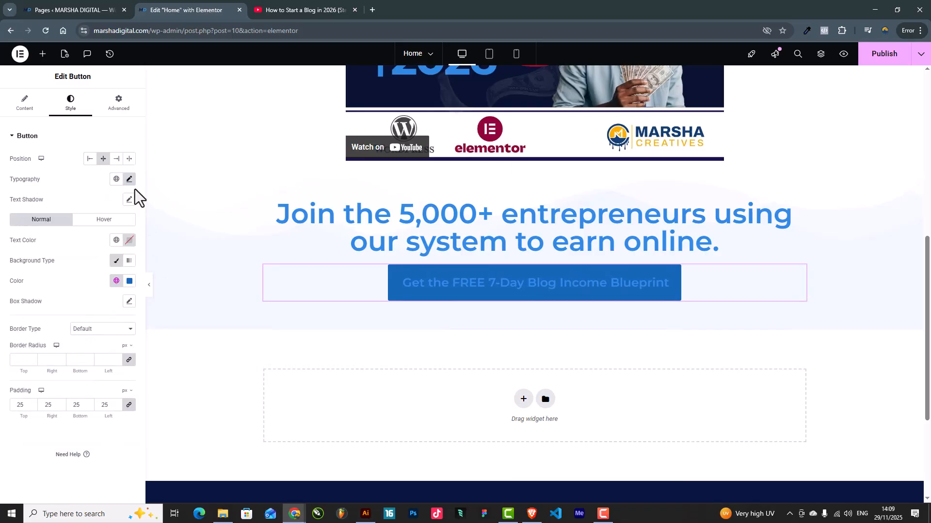
Step: Set the blueprint button's normal text colour to white
{"action": "left_click", "coordinate": [129, 241]}
{"action": "left_click", "coordinate": [77, 280]}
{"action": "left_click", "coordinate": [46, 241]}
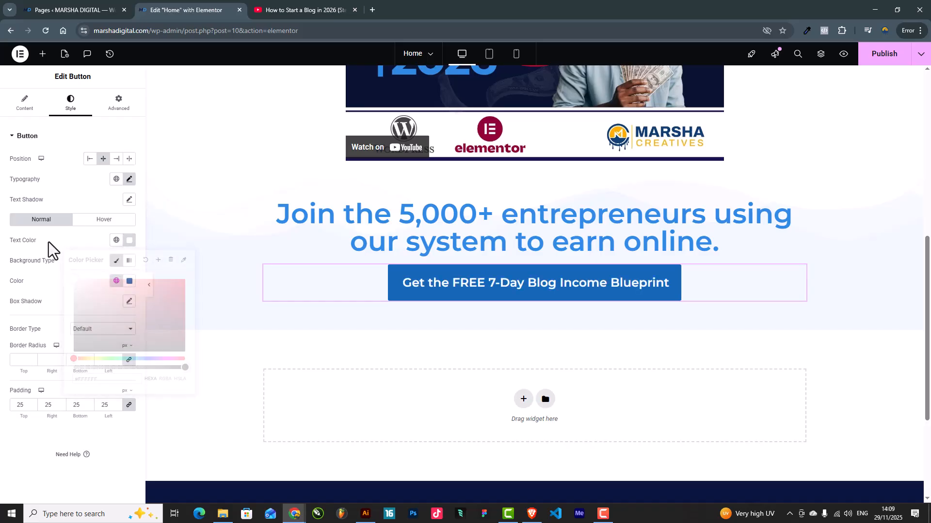
Step: Try the global Text colour on the "Join the 5,000+ entrepreneurs" heading, and settle on the global Accent colour
{"action": "scroll", "coordinate": [291, 310], "scroll_direction": "up", "scroll_amount": 4}
{"action": "scroll", "coordinate": [360, 318], "scroll_direction": "down", "scroll_amount": 3}
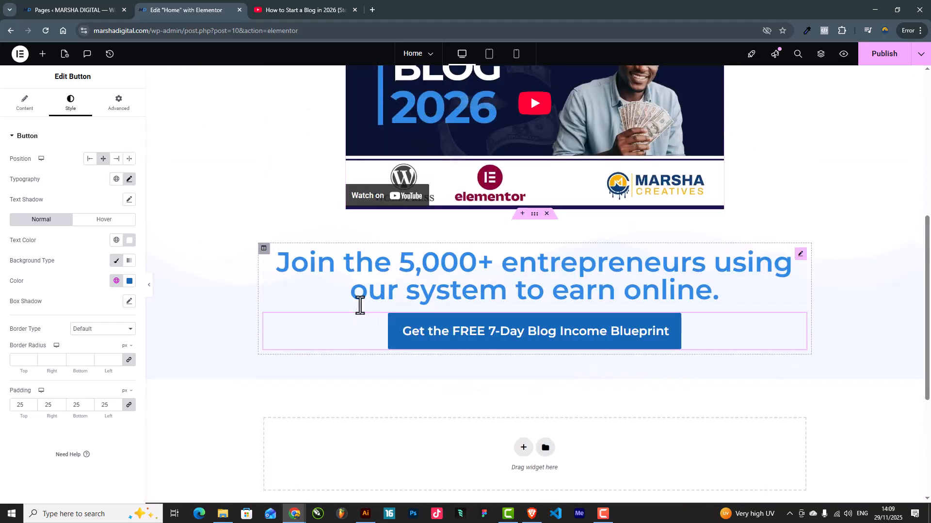
{"action": "left_click", "coordinate": [797, 257]}
{"action": "left_click", "coordinate": [117, 296]}
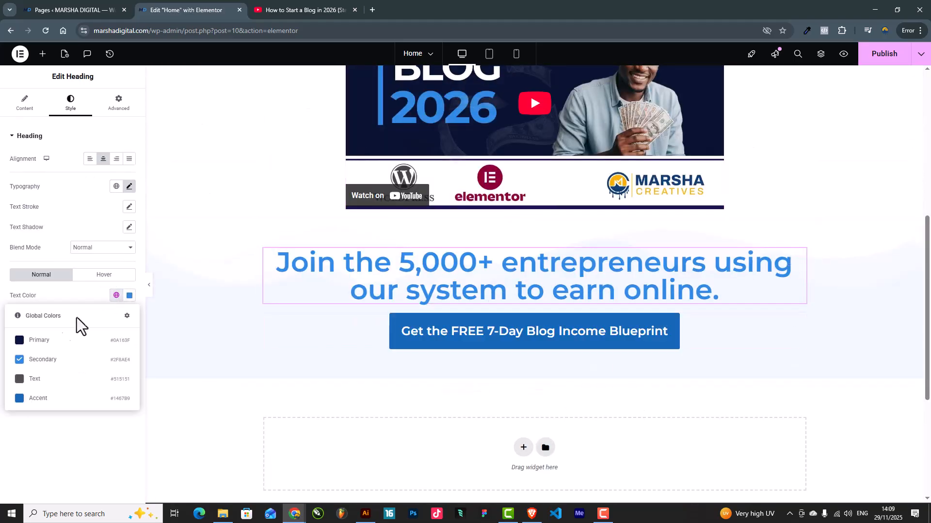
{"action": "left_click", "coordinate": [56, 380]}
{"action": "left_click", "coordinate": [116, 296]}
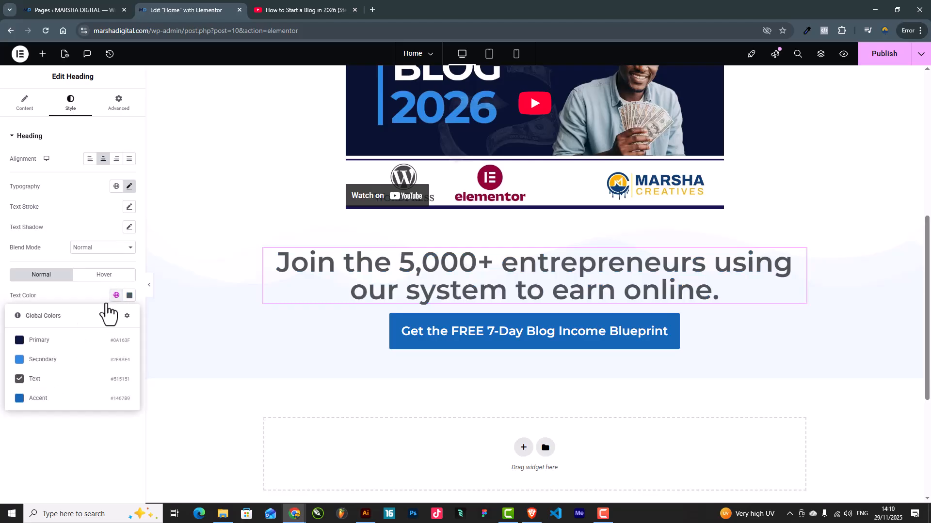
{"action": "left_click", "coordinate": [68, 395]}
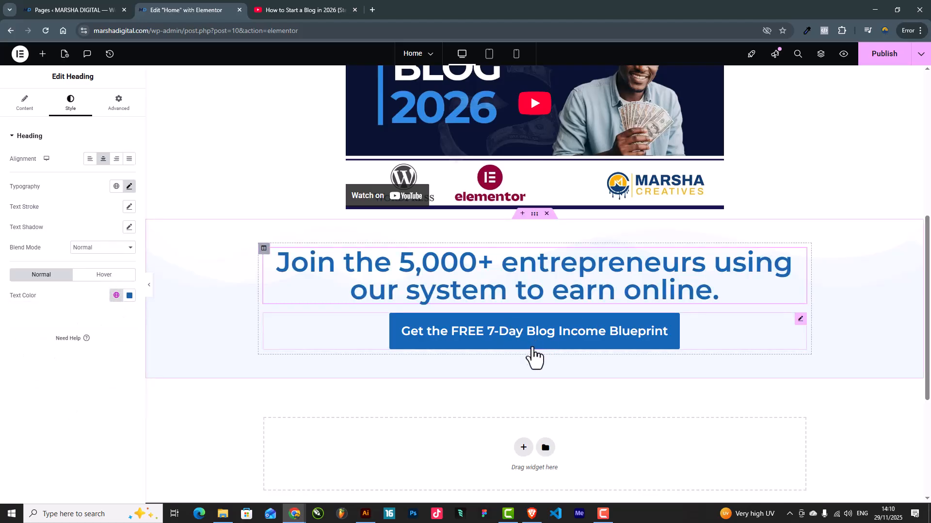
Step: Review the page from the hero to the call-to-join section, checking how the heading and button look together
{"action": "scroll", "coordinate": [536, 349], "scroll_direction": "up", "scroll_amount": 5}
{"action": "scroll", "coordinate": [530, 353], "scroll_direction": "down", "scroll_amount": 6}
{"action": "scroll", "coordinate": [378, 335], "scroll_direction": "up", "scroll_amount": 5}
{"action": "scroll", "coordinate": [380, 335], "scroll_direction": "down", "scroll_amount": 5}
{"action": "scroll", "coordinate": [380, 330], "scroll_direction": "up", "scroll_amount": 4}
{"action": "scroll", "coordinate": [386, 334], "scroll_direction": "down", "scroll_amount": 4}
{"action": "scroll", "coordinate": [388, 339], "scroll_direction": "down", "scroll_amount": 5}
{"action": "scroll", "coordinate": [557, 278], "scroll_direction": "up", "scroll_amount": 6}
{"action": "scroll", "coordinate": [559, 277], "scroll_direction": "down", "scroll_amount": 3}
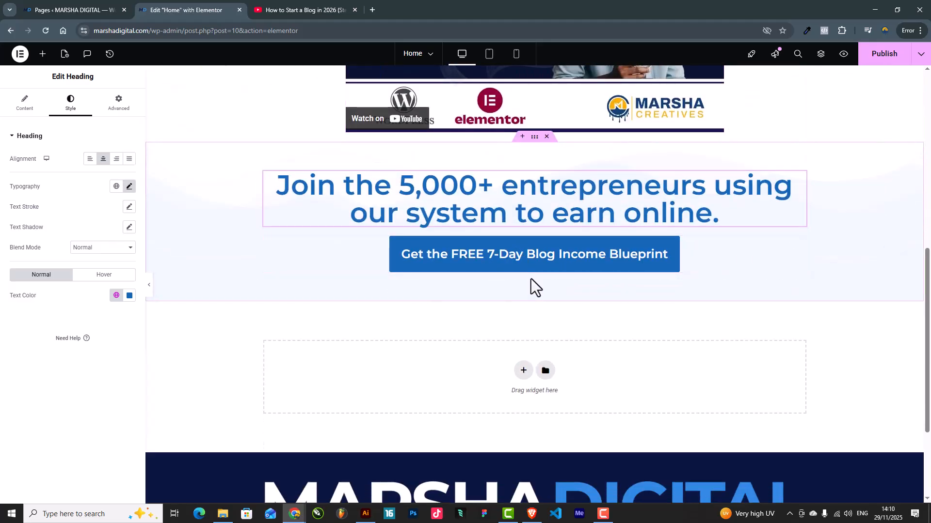
{"action": "scroll", "coordinate": [567, 310], "scroll_direction": "up", "scroll_amount": 3}
{"action": "scroll", "coordinate": [567, 311], "scroll_direction": "down", "scroll_amount": 3}
{"action": "scroll", "coordinate": [571, 315], "scroll_direction": "up", "scroll_amount": 9}
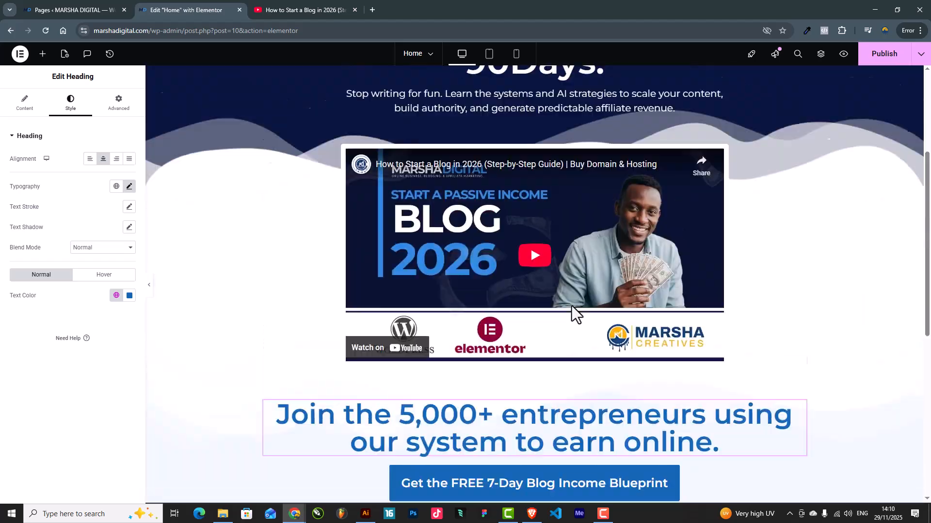
{"action": "scroll", "coordinate": [571, 301], "scroll_direction": "down", "scroll_amount": 2}
{"action": "scroll", "coordinate": [585, 306], "scroll_direction": "up", "scroll_amount": 2}
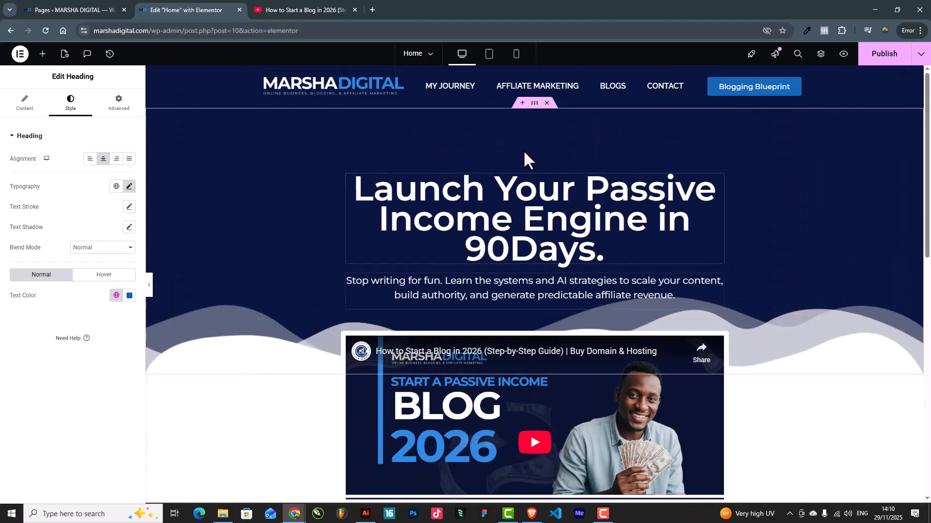
Step: Tighten the letter spacing of the "Launch Your Passive Income Engine in 90Days." heading to -2.9 px
{"action": "left_click", "coordinate": [718, 180]}
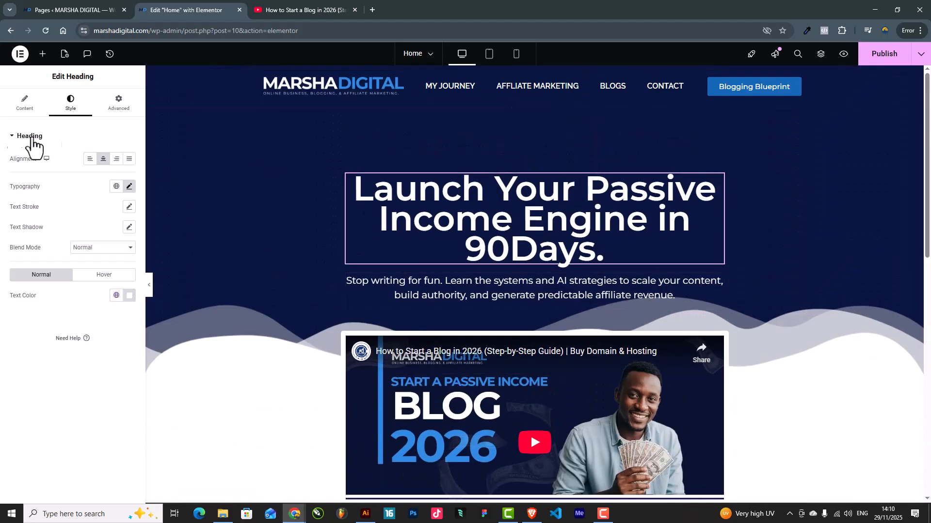
{"action": "left_click", "coordinate": [129, 188]}
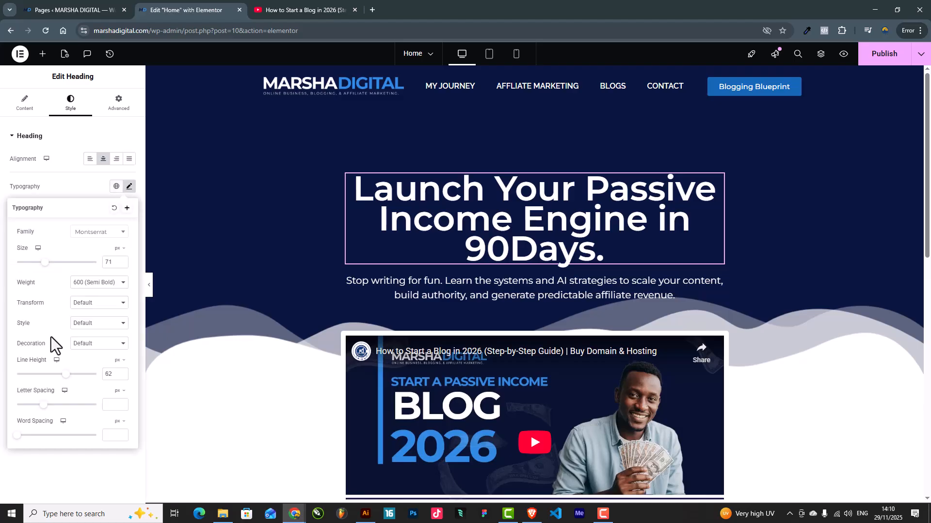
{"action": "left_click_drag", "start_coordinate": [44, 408], "coordinate": [28, 411]}
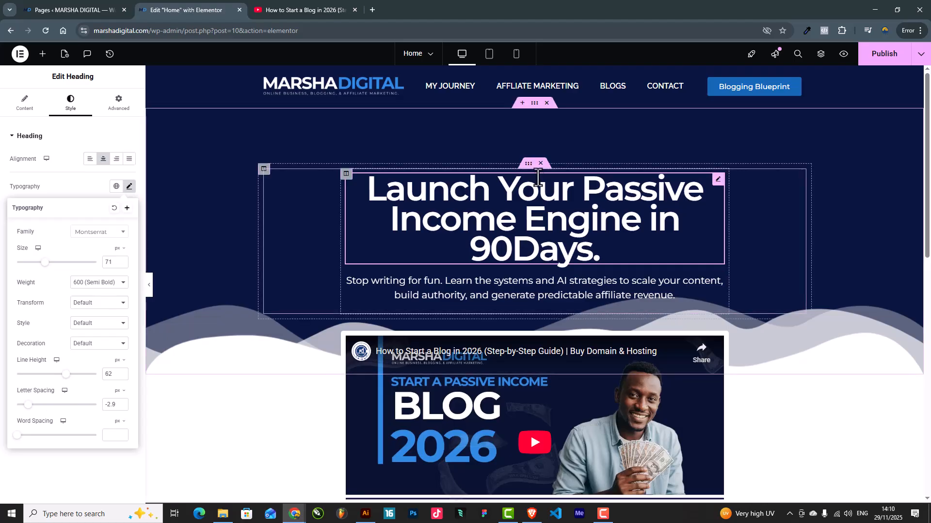
Step: Open the layout settings of the inner section that holds the hero heading and its description
{"action": "left_click", "coordinate": [529, 163]}
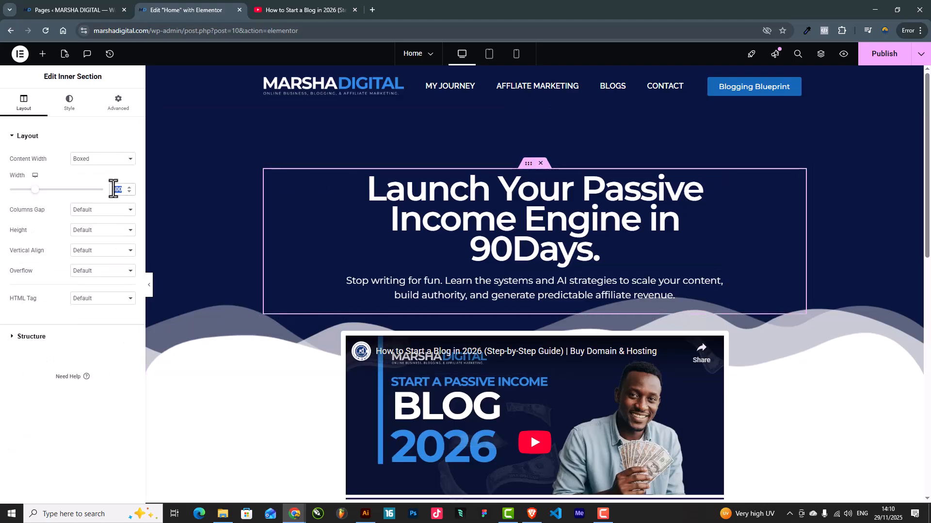
Step: Set the hero inner section's width to 900 and its heading's font size to 64 px
{"action": "type", "text": "900"}
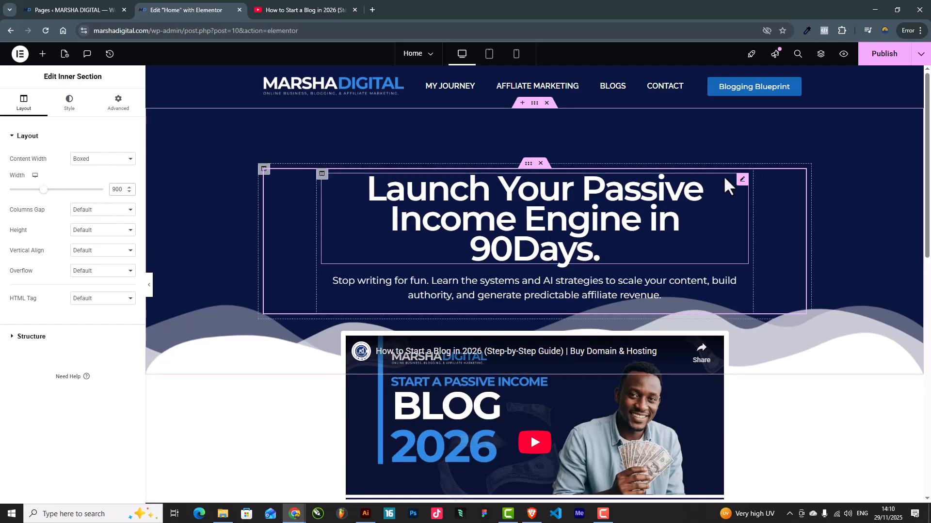
{"action": "left_click", "coordinate": [741, 180]}
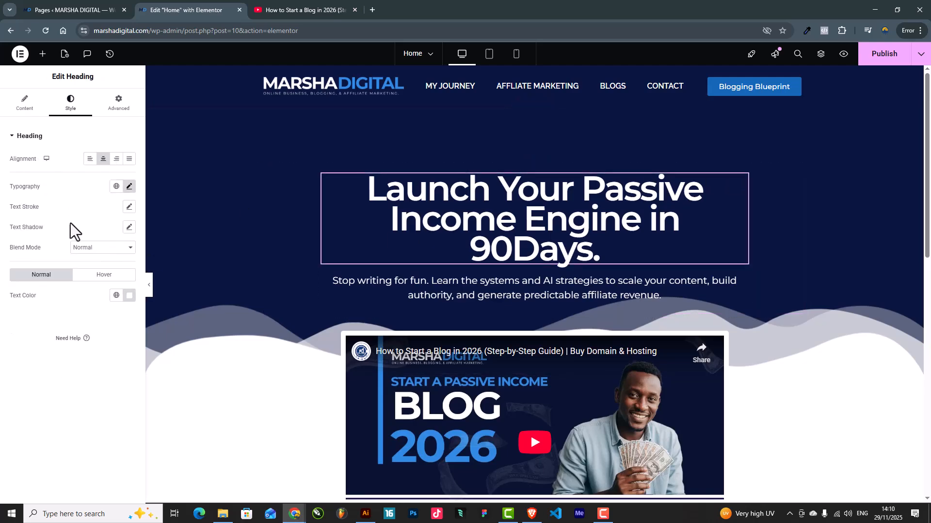
{"action": "left_click", "coordinate": [129, 187]}
{"action": "left_click_drag", "start_coordinate": [42, 264], "coordinate": [44, 279]}
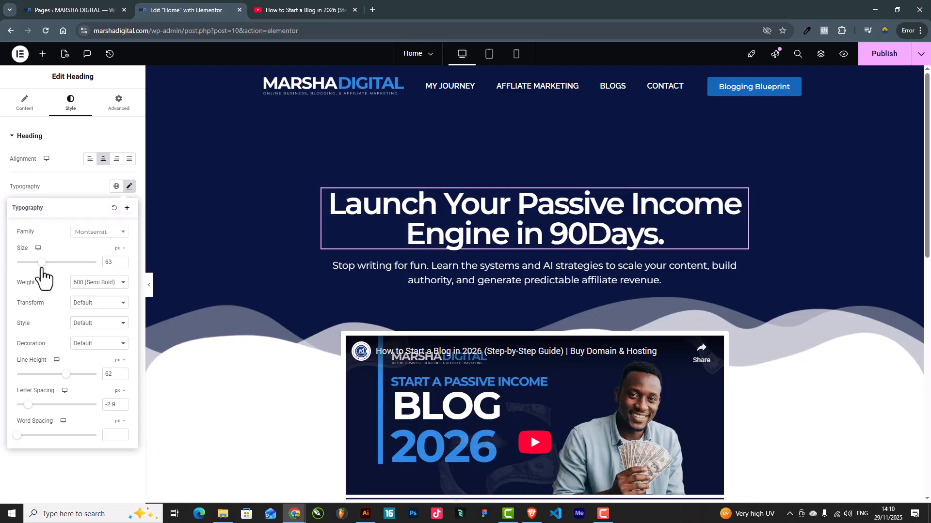
{"action": "left_click", "coordinate": [121, 260]}
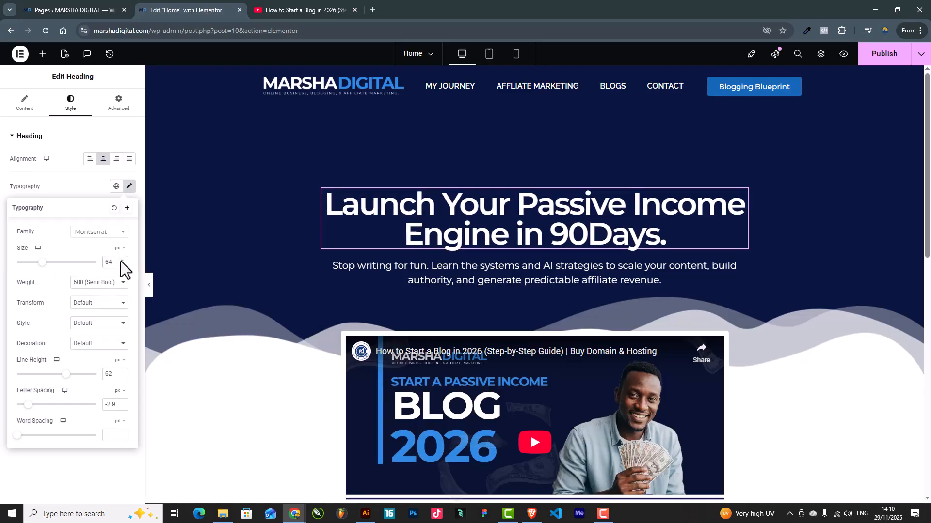
{"action": "scroll", "coordinate": [556, 201], "scroll_direction": "down", "scroll_amount": 5}
{"action": "scroll", "coordinate": [560, 208], "scroll_direction": "up", "scroll_amount": 5}
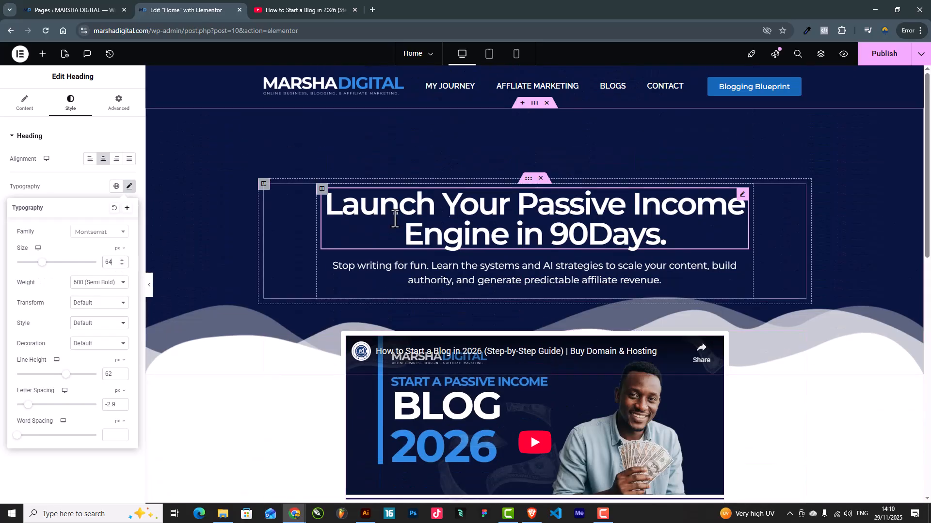
{"action": "left_click", "coordinate": [148, 285]}
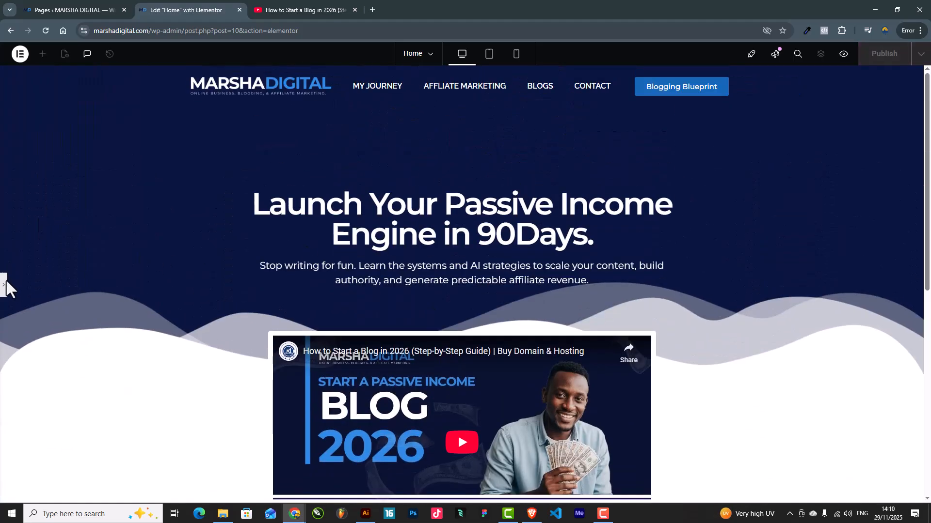
{"action": "left_click", "coordinate": [4, 285]}
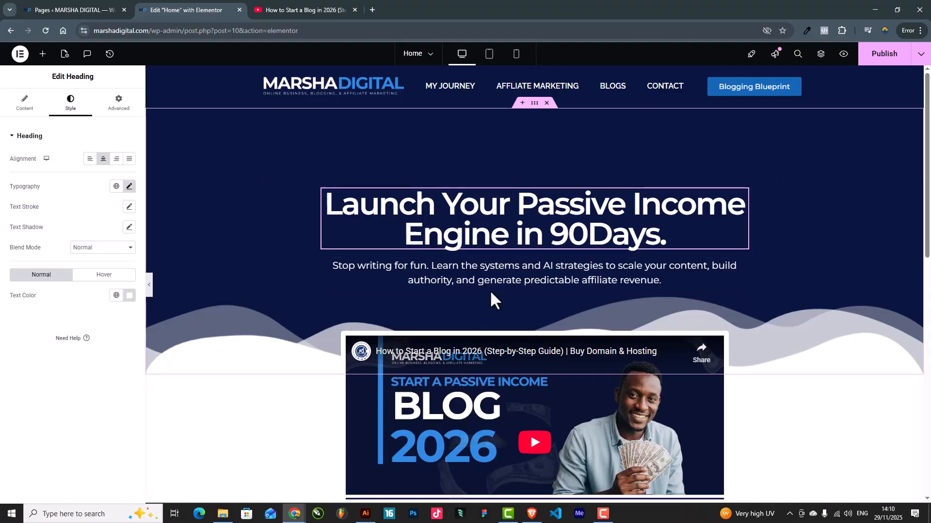
Step: Unlink the hero inner section's margin values, set its top margin to -50 px, and check the full-width layout
{"action": "left_click", "coordinate": [529, 179]}
{"action": "left_click", "coordinate": [118, 103]}
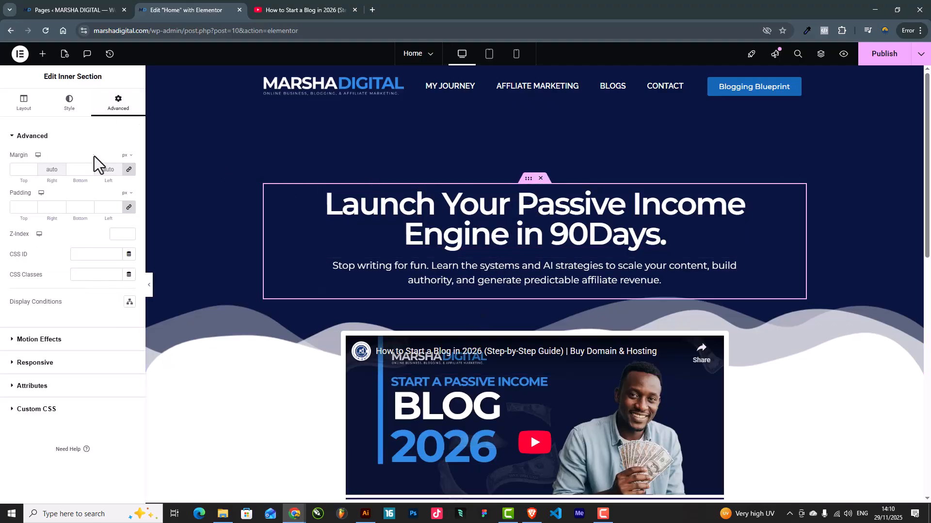
{"action": "left_click", "coordinate": [129, 169]}
{"action": "double_click", "coordinate": [25, 170]}
{"action": "type", "text": "-50"}
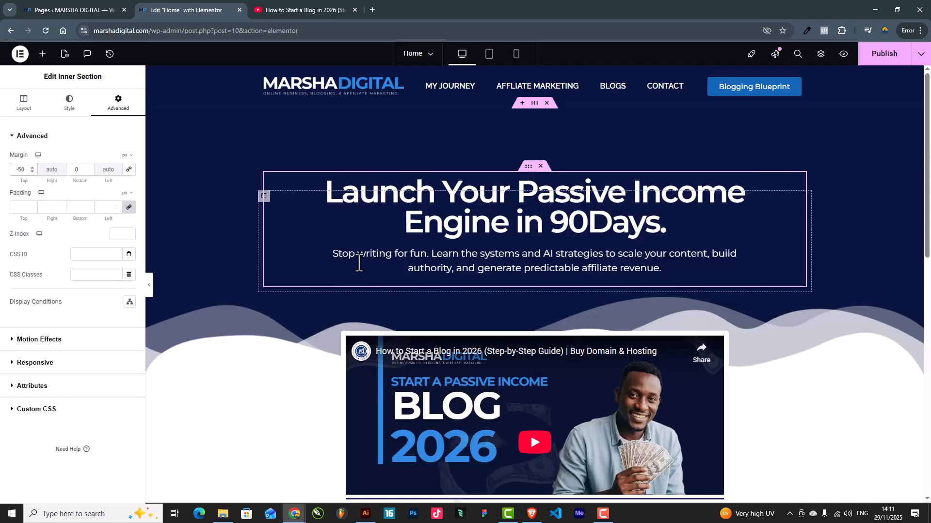
{"action": "left_click", "coordinate": [149, 292]}
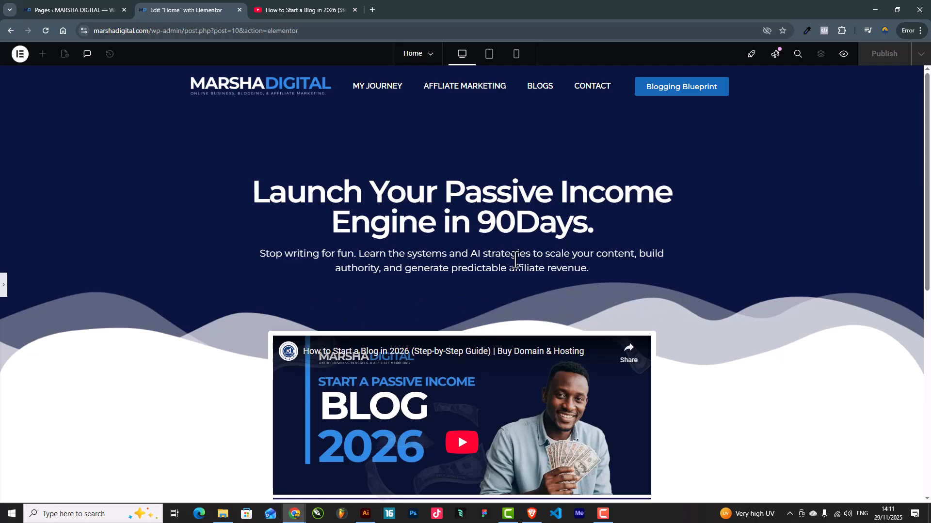
{"action": "left_click", "coordinate": [5, 284]}
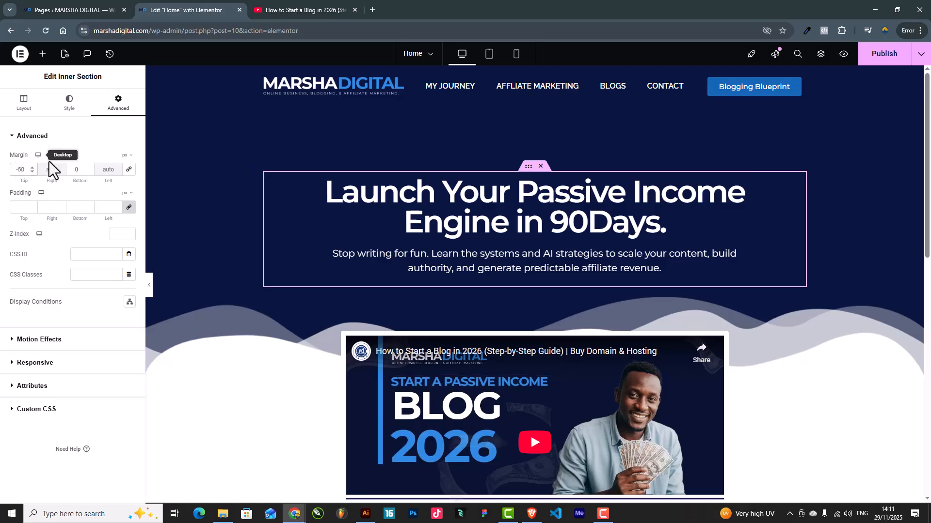
Step: Set the hero inner section's top margin to -100 px and check the full-width layout
{"action": "key", "text": "BackSpace"}
{"action": "type", "text": "100"}
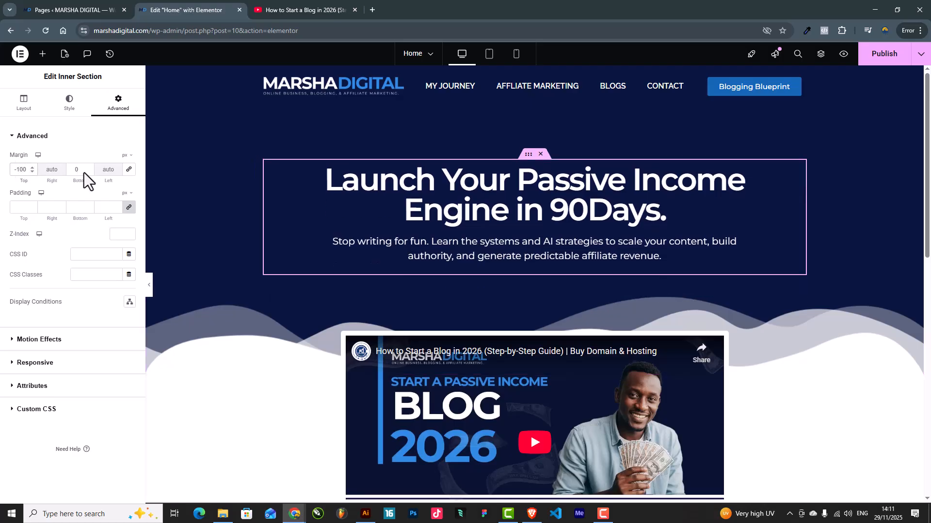
{"action": "left_click", "coordinate": [149, 285]}
{"action": "scroll", "coordinate": [530, 274], "scroll_direction": "down", "scroll_amount": 3}
{"action": "scroll", "coordinate": [532, 276], "scroll_direction": "up", "scroll_amount": 3}
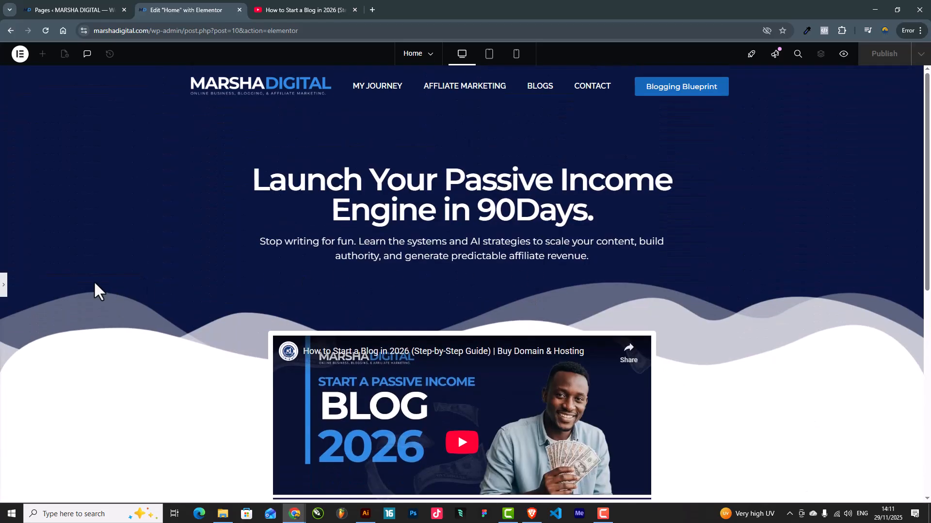
{"action": "left_click", "coordinate": [3, 288]}
Step: Add a new single-column section below the "Join the 5,000+ entrepreneurs" section
{"action": "scroll", "coordinate": [461, 313], "scroll_direction": "down", "scroll_amount": 6}
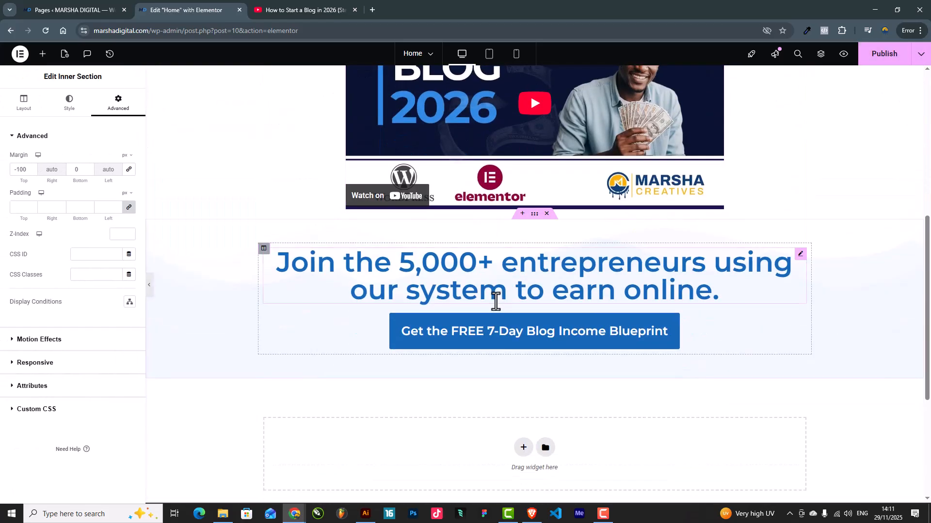
{"action": "scroll", "coordinate": [499, 301], "scroll_direction": "down", "scroll_amount": 2}
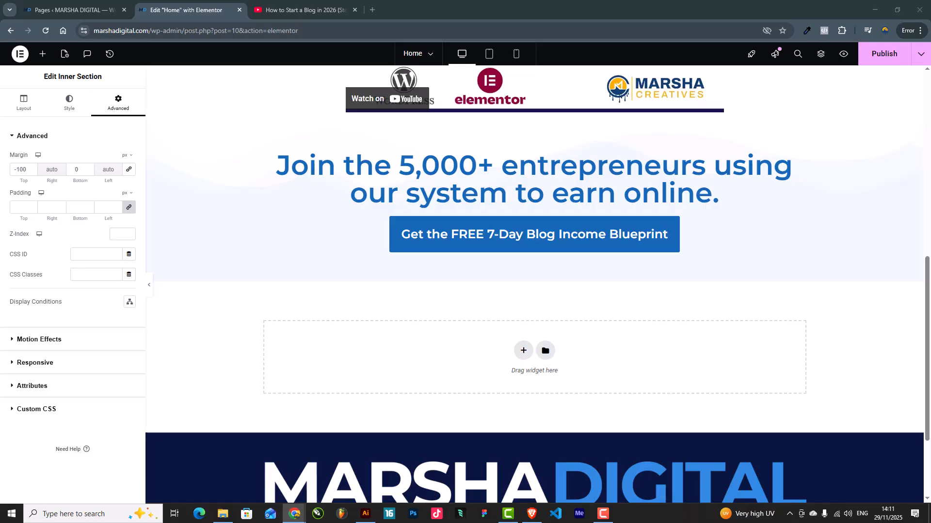
{"action": "scroll", "coordinate": [519, 320], "scroll_direction": "down", "scroll_amount": 1}
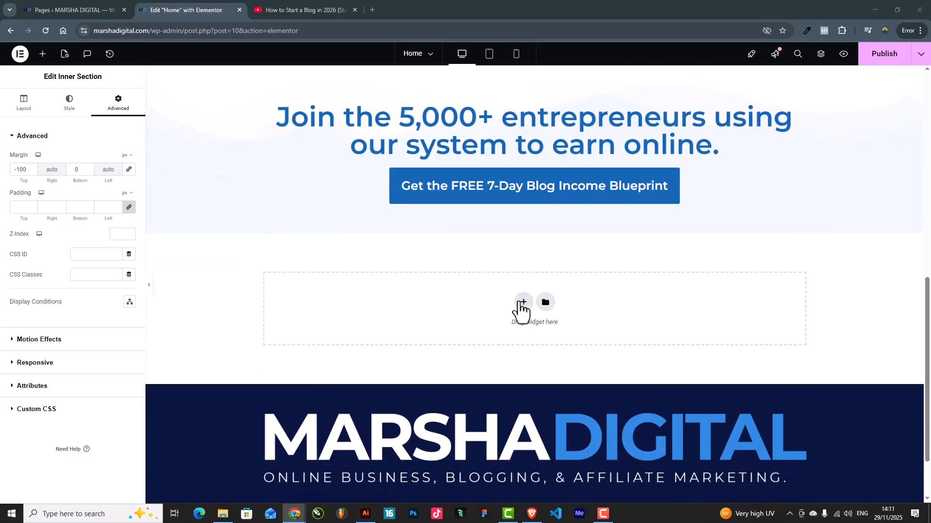
{"action": "left_click", "coordinate": [523, 302]}
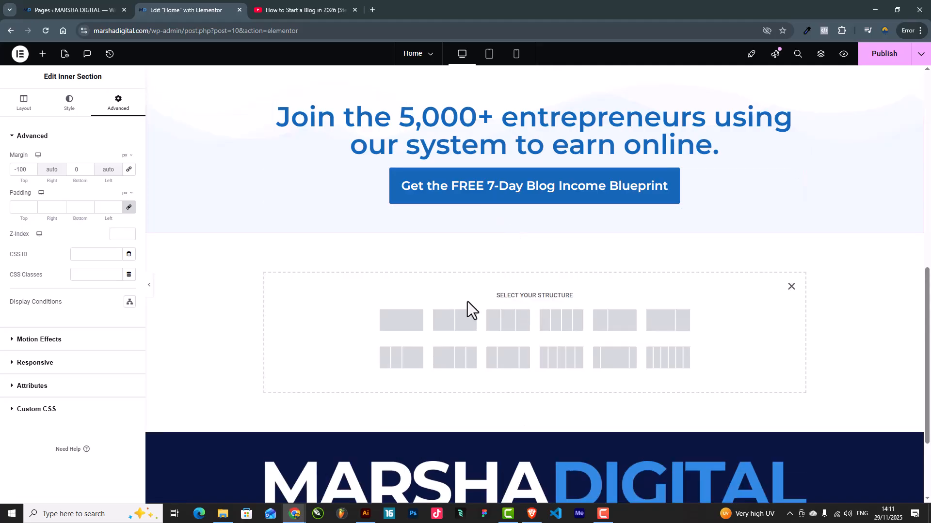
{"action": "left_click", "coordinate": [414, 320]}
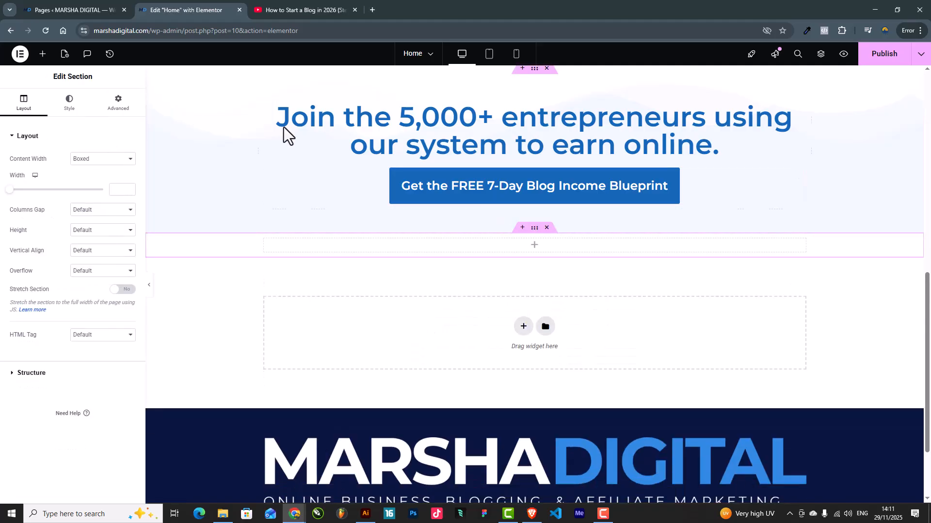
Step: Save the background color of the "Join the 5,000+ entrepreneurs" section as a global color named New Global Color
{"action": "scroll", "coordinate": [425, 219], "scroll_direction": "up", "scroll_amount": 2}
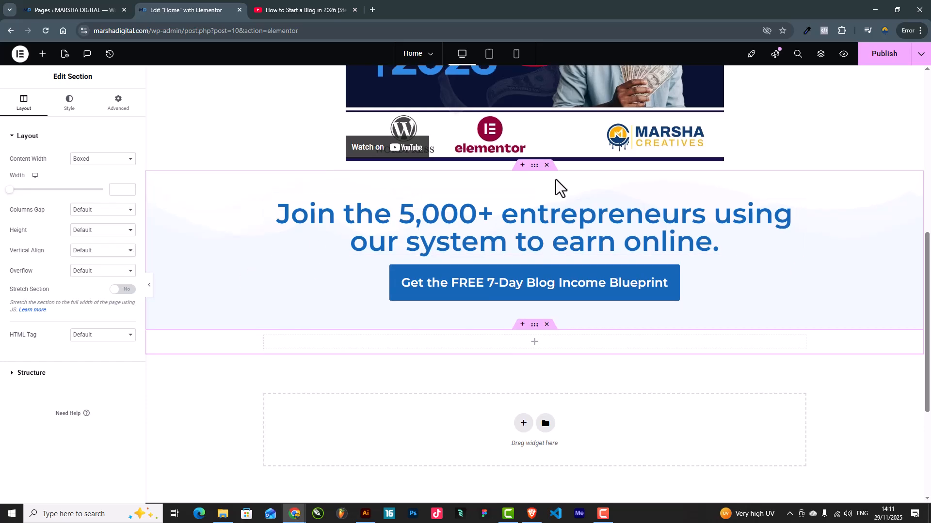
{"action": "left_click", "coordinate": [69, 102]}
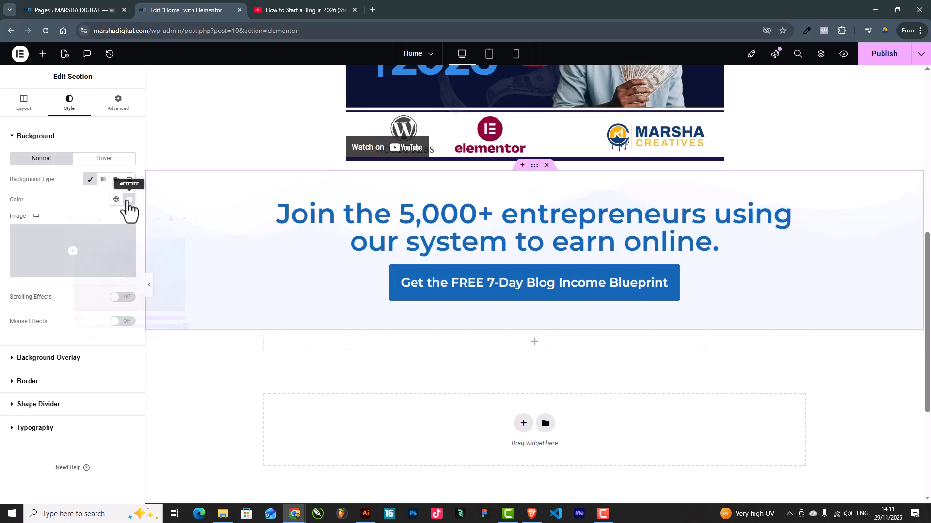
{"action": "left_click", "coordinate": [129, 200]}
{"action": "left_click", "coordinate": [157, 219]}
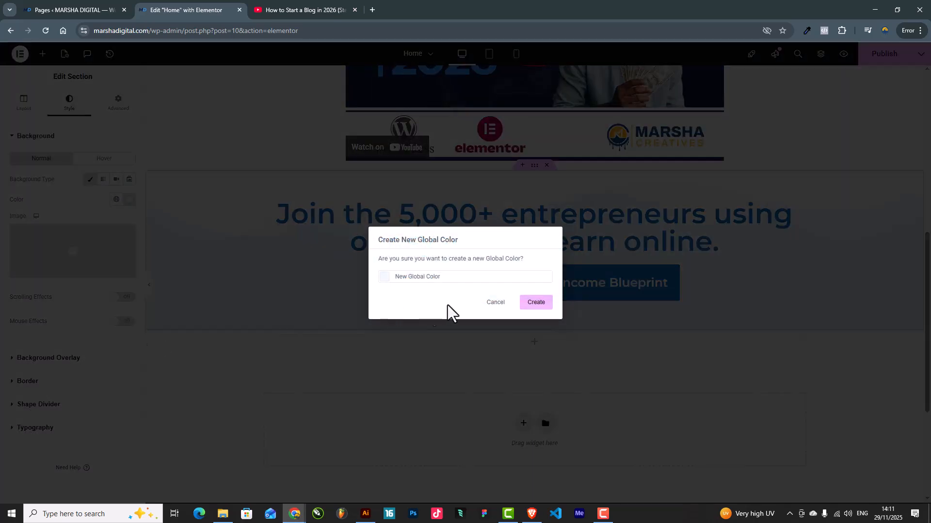
{"action": "left_click", "coordinate": [525, 305]}
{"action": "scroll", "coordinate": [507, 320], "scroll_direction": "down", "scroll_amount": 3}
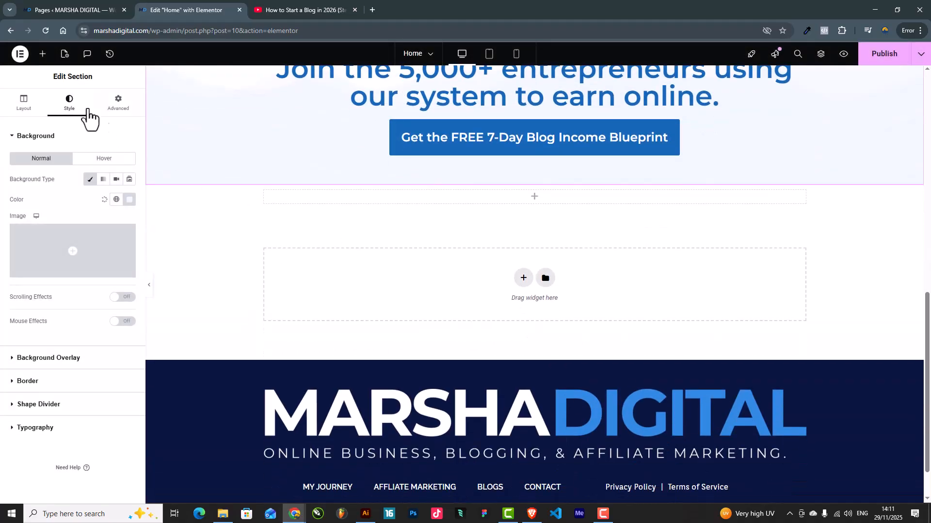
Step: Give the new empty section a classic background using the saved New Global Color
{"action": "left_click", "coordinate": [534, 180]}
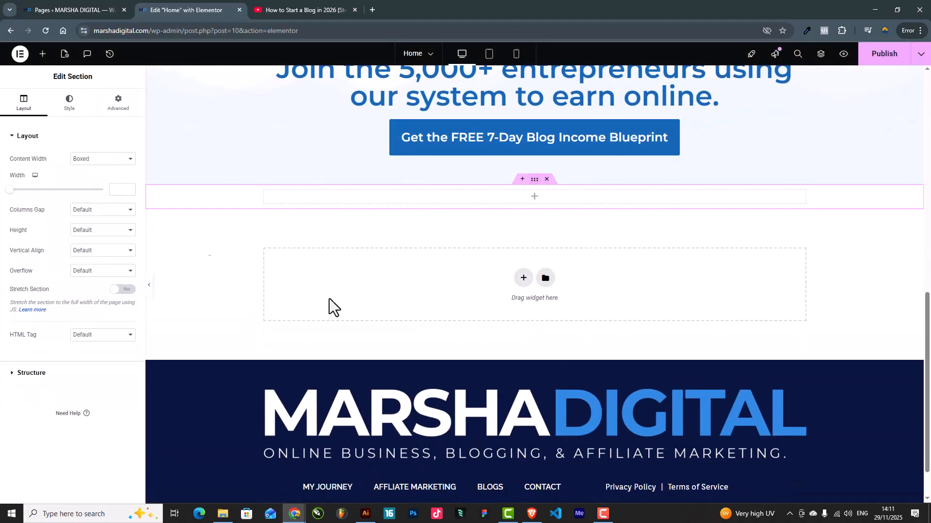
{"action": "left_click", "coordinate": [69, 104]}
{"action": "left_click", "coordinate": [90, 180]}
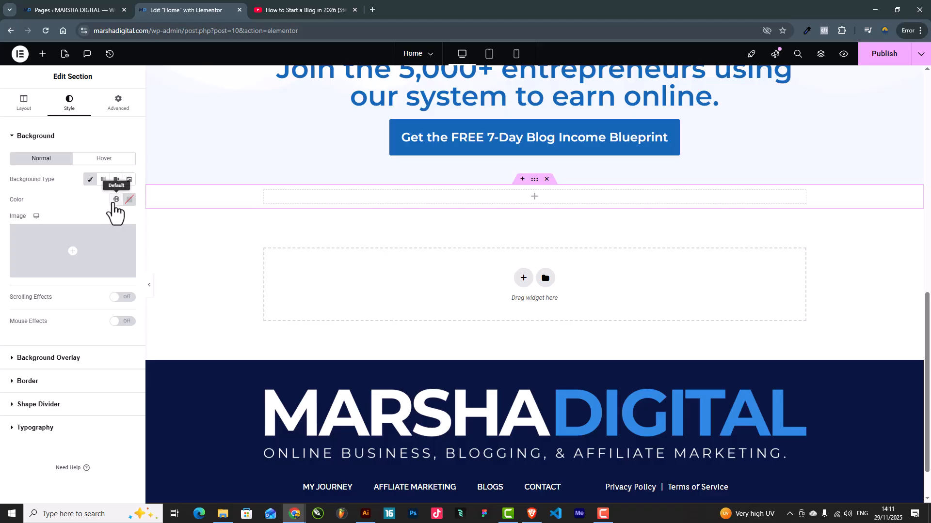
{"action": "left_click", "coordinate": [116, 199]}
{"action": "left_click", "coordinate": [54, 321]}
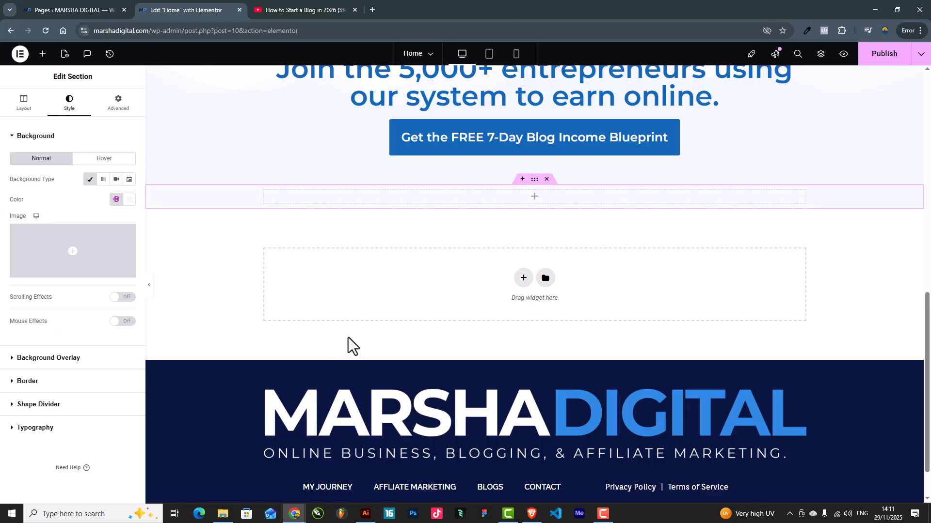
Step: Unlink the new section's padding values and set its top and bottom padding to 50 px
{"action": "scroll", "coordinate": [449, 294], "scroll_direction": "up", "scroll_amount": 2}
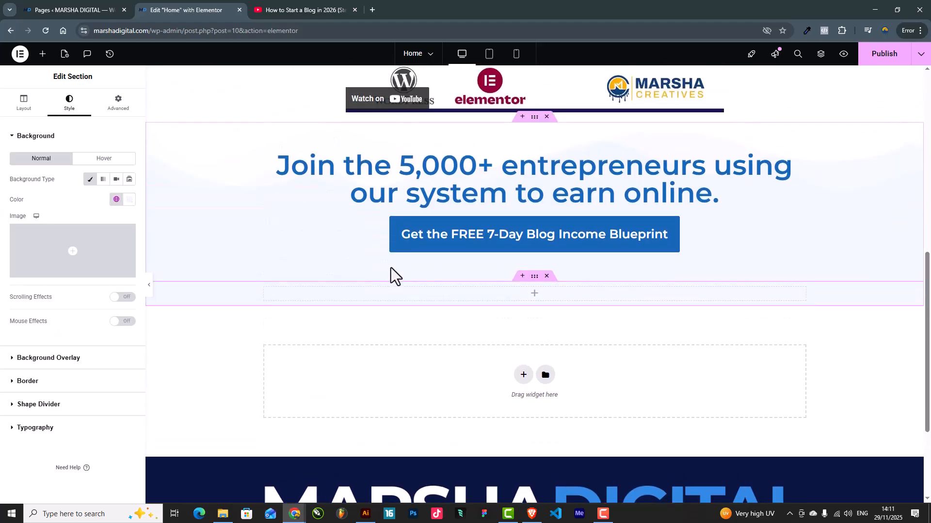
{"action": "left_click", "coordinate": [118, 103]}
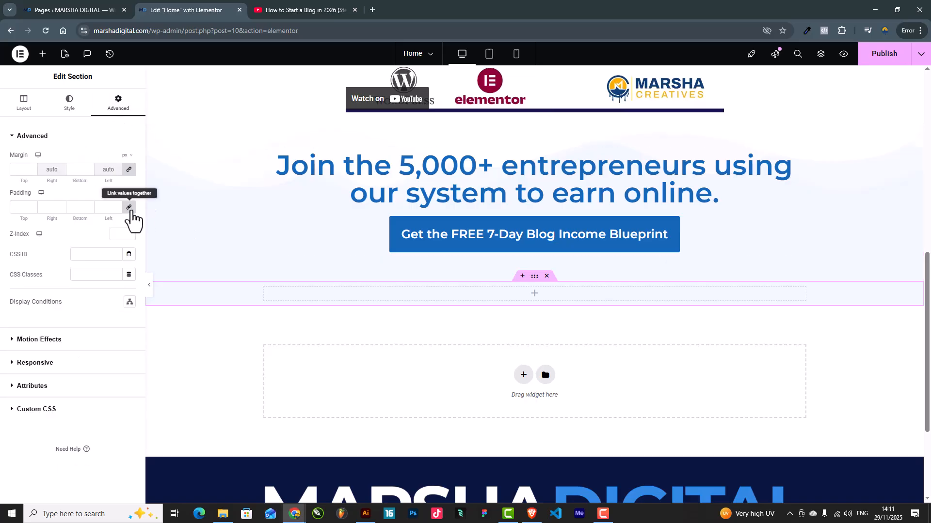
{"action": "type", "text": "50"}
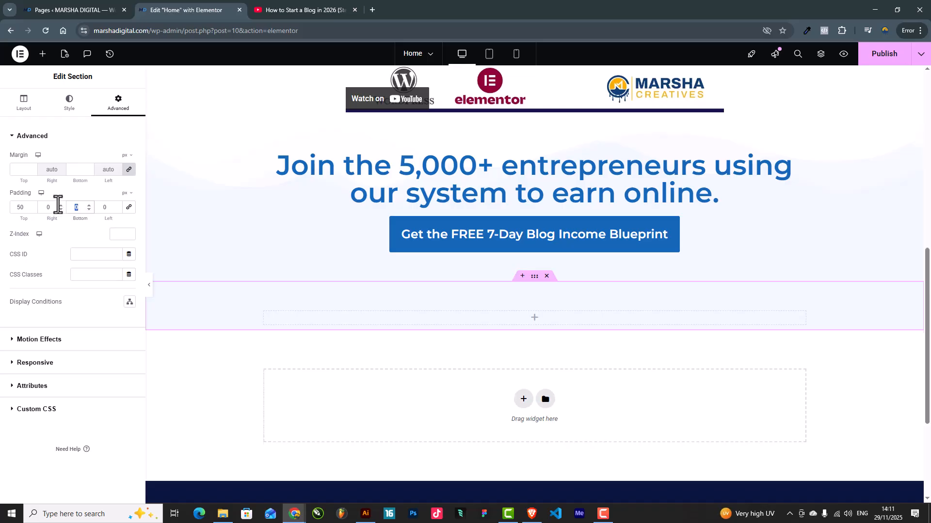
{"action": "type", "text": "50"}
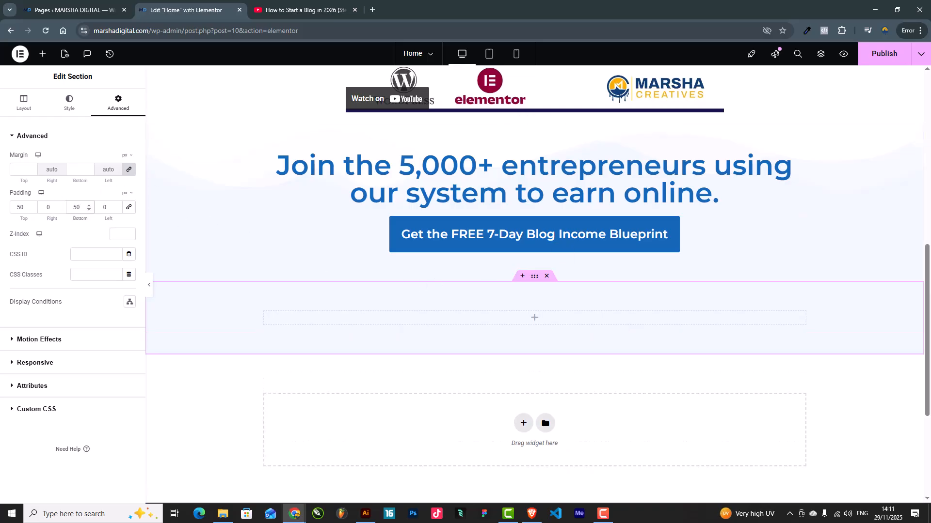
Step: Add a Heading widget to the new section with the title "What You Will Learn"
{"action": "key", "text": "alt+Tab"}
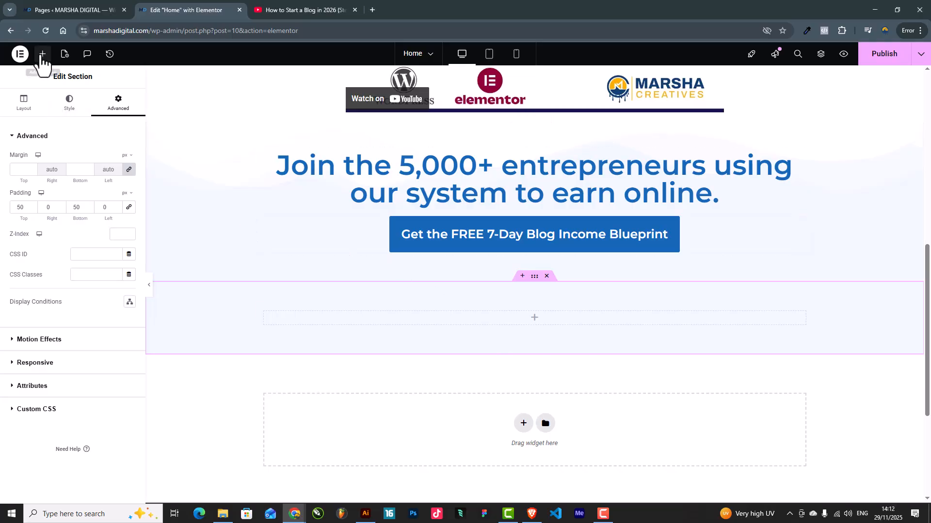
{"action": "left_click", "coordinate": [43, 54]}
{"action": "left_click_drag", "start_coordinate": [107, 182], "coordinate": [524, 317]}
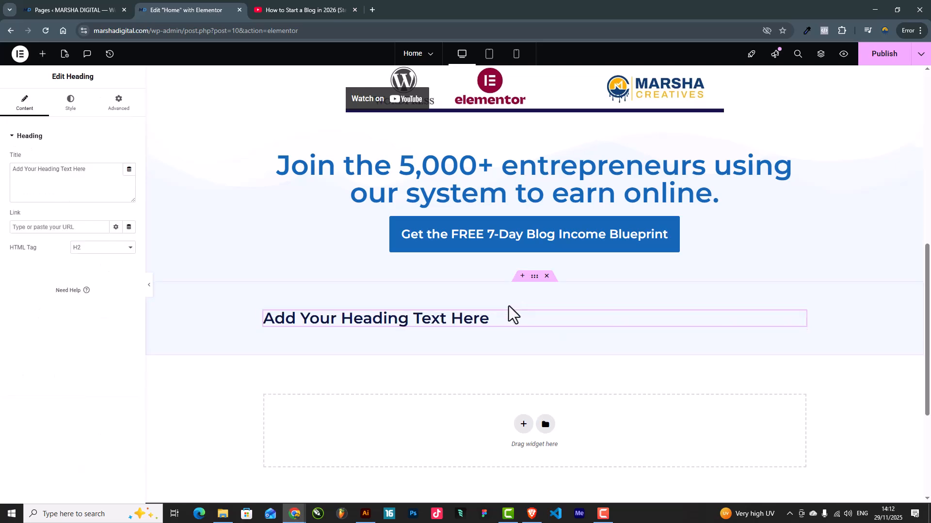
{"action": "left_click_drag", "start_coordinate": [121, 203], "coordinate": [2, 177]}
{"action": "type", "text": "What You Will Learn"}
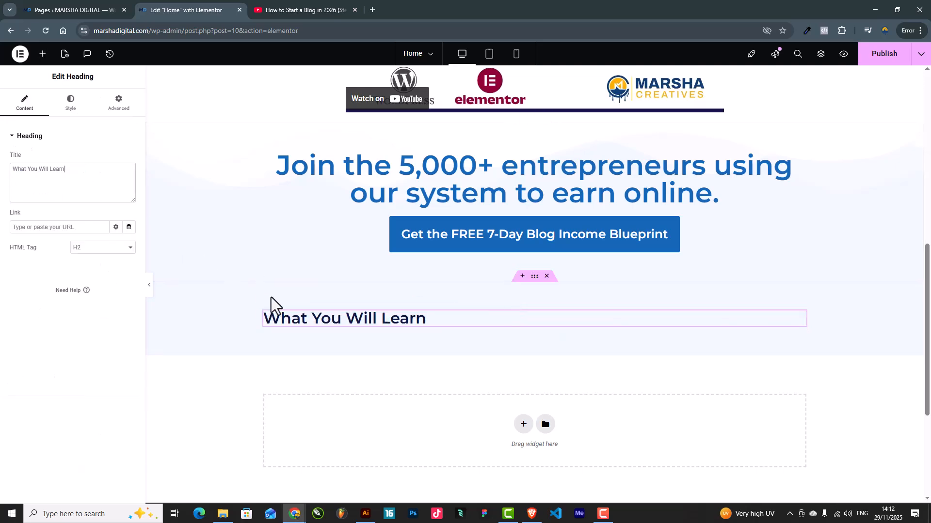
Step: Center the "What You Will Learn" heading and set its font weight to 700 (Bold)
{"action": "left_click", "coordinate": [70, 103]}
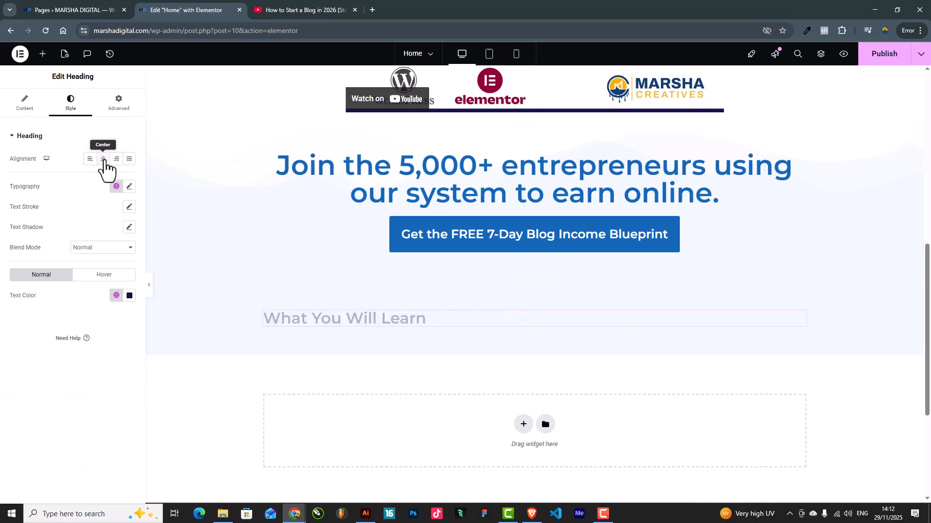
{"action": "left_click", "coordinate": [103, 159]}
{"action": "left_click", "coordinate": [129, 187]}
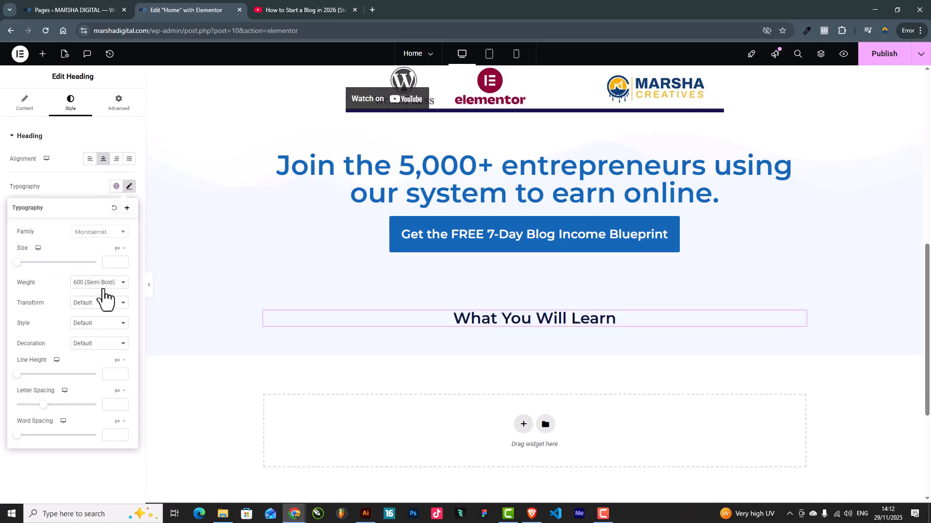
{"action": "left_click", "coordinate": [92, 284]}
{"action": "left_click", "coordinate": [97, 354]}
{"action": "left_click", "coordinate": [107, 283]}
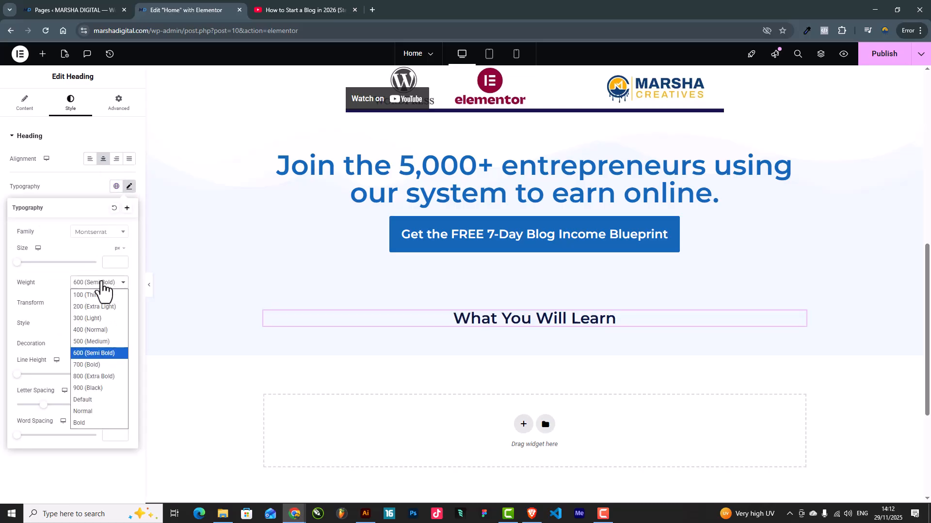
{"action": "left_click", "coordinate": [91, 366]}
{"action": "left_click", "coordinate": [92, 184]}
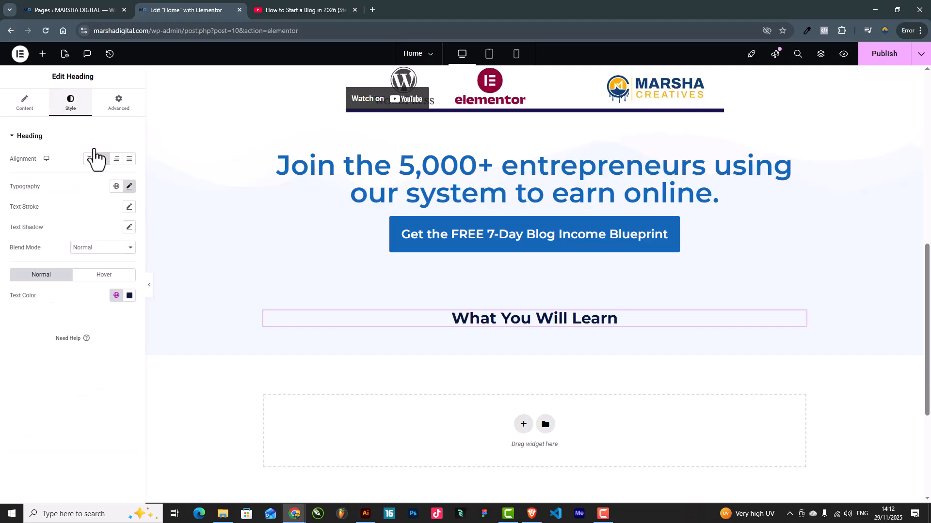
Step: Set the "What You Will Learn" heading's text color to the global Secondary color
{"action": "left_click", "coordinate": [116, 297]}
{"action": "left_click", "coordinate": [65, 363]}
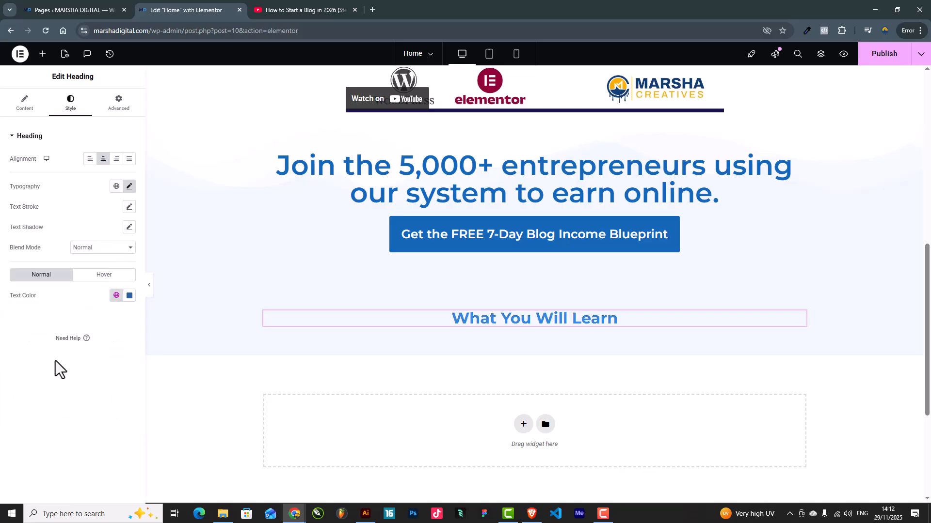
{"action": "scroll", "coordinate": [443, 349], "scroll_direction": "down", "scroll_amount": 2}
{"action": "scroll", "coordinate": [567, 289], "scroll_direction": "up", "scroll_amount": 9}
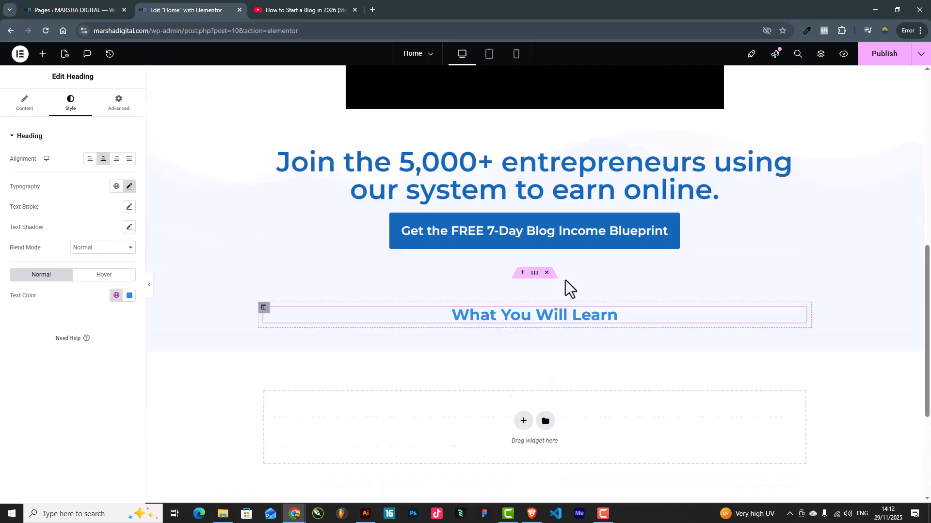
{"action": "scroll", "coordinate": [566, 286], "scroll_direction": "down", "scroll_amount": 9}
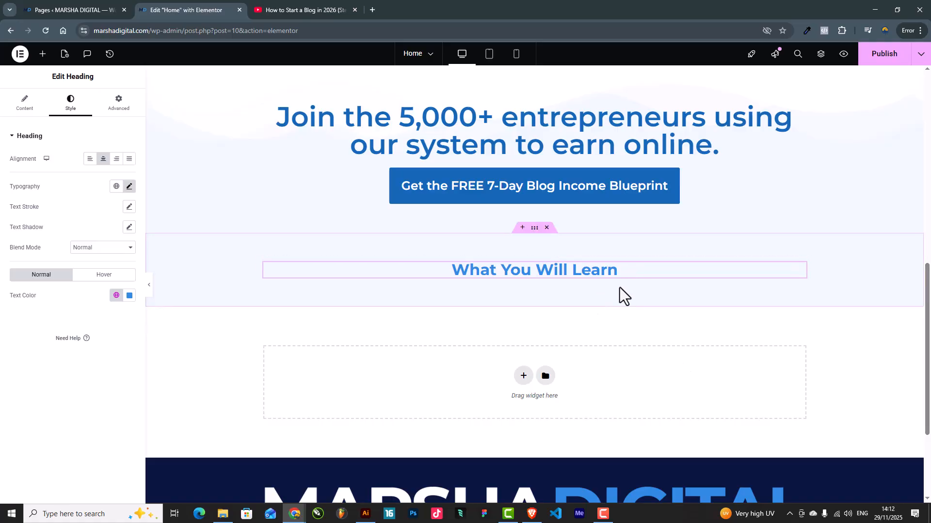
Step: Add a two-column Inner Section directly below the "What You Will Learn" heading
{"action": "left_click", "coordinate": [43, 53]}
{"action": "left_click_drag", "start_coordinate": [42, 173], "coordinate": [510, 274]}
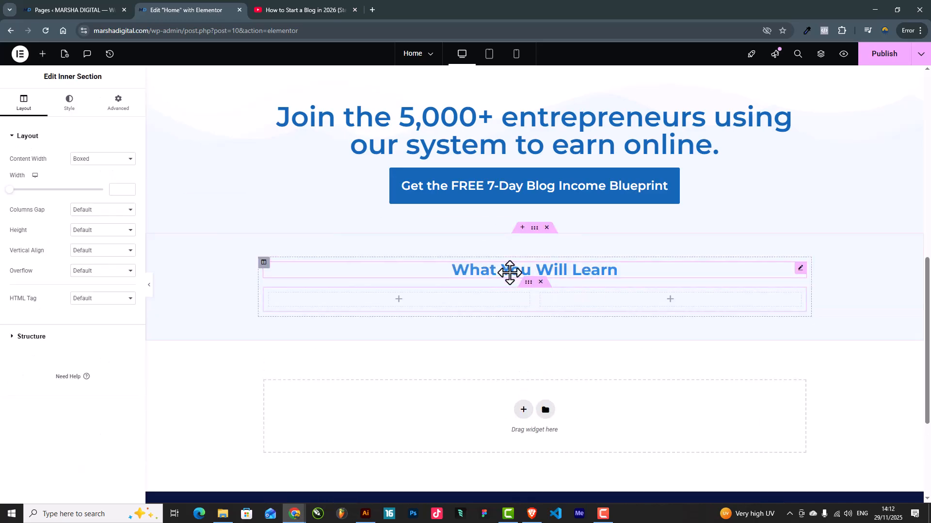
{"action": "scroll", "coordinate": [551, 328], "scroll_direction": "down", "scroll_amount": 2}
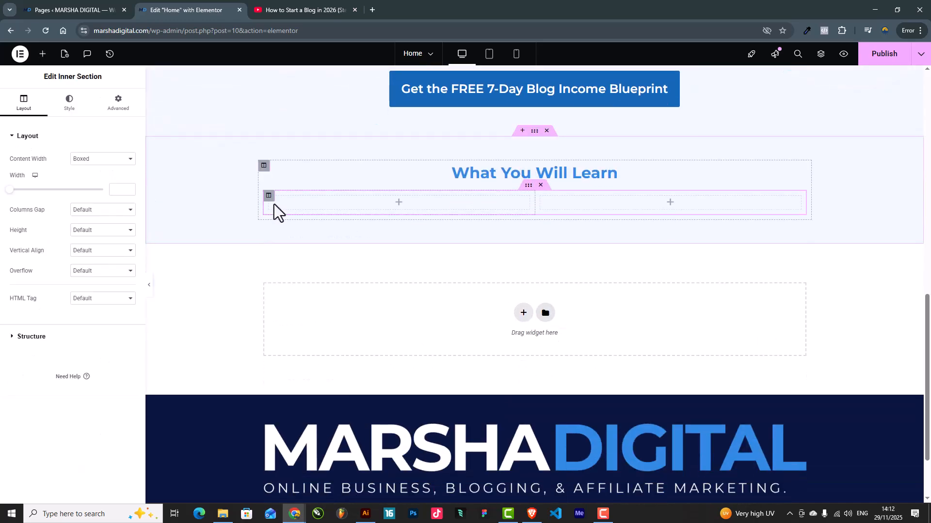
Step: Add an Icon Box widget to the inner section's first column and title it "Strategic Launch"
{"action": "left_click", "coordinate": [43, 53]}
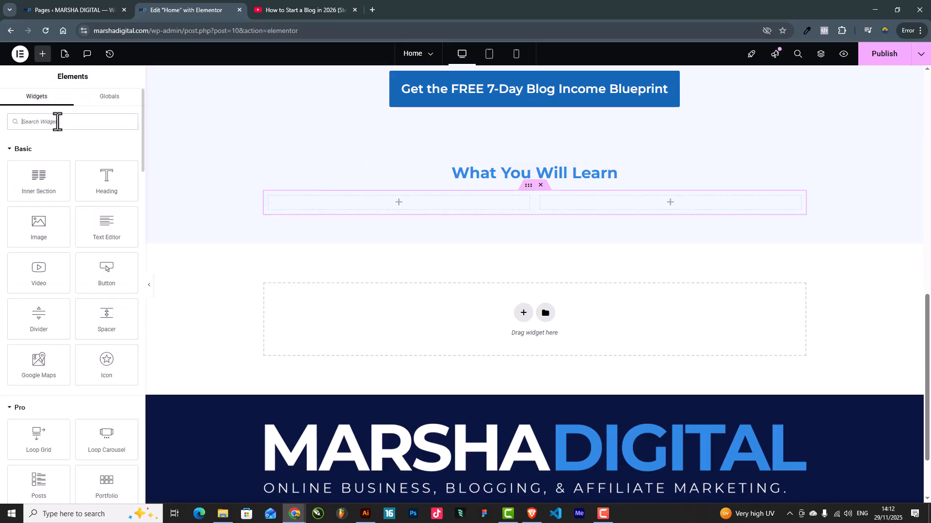
{"action": "left_click", "coordinate": [57, 122]}
{"action": "type", "text": "icon"}
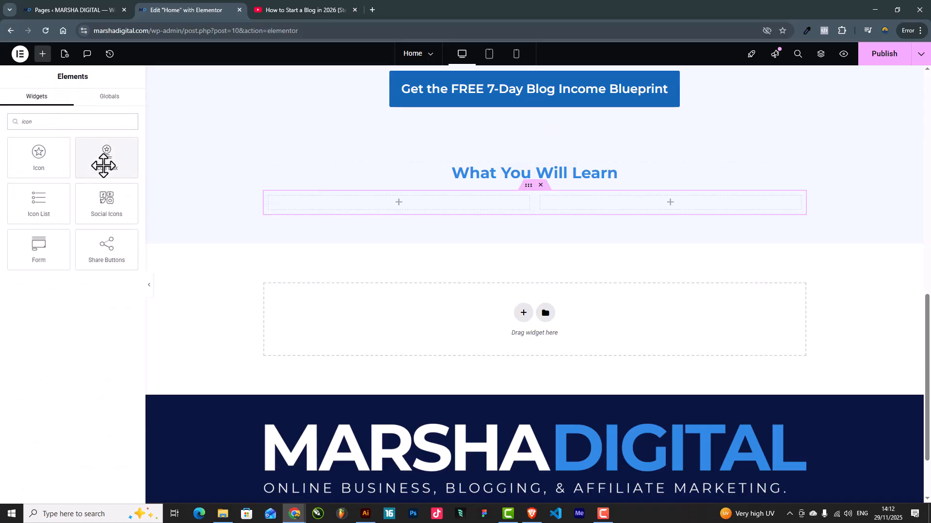
{"action": "left_click_drag", "start_coordinate": [104, 166], "coordinate": [398, 209]}
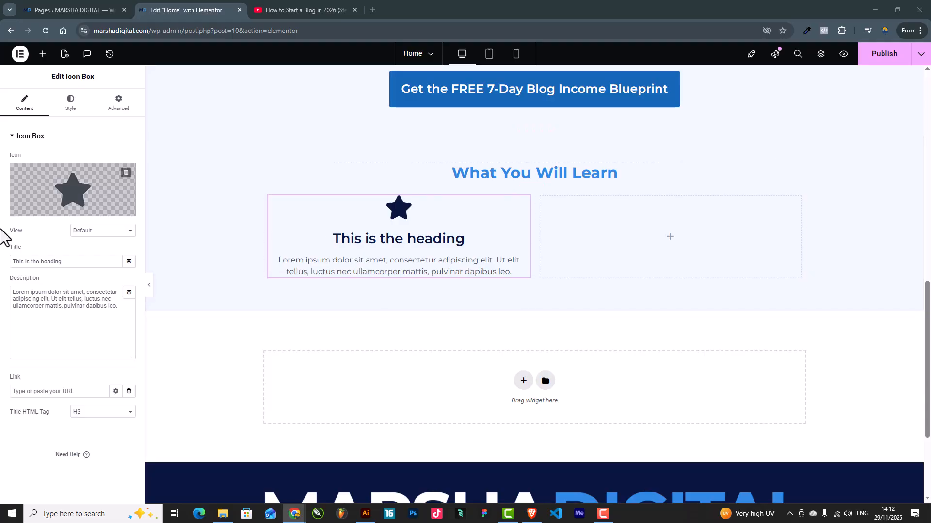
{"action": "left_click_drag", "start_coordinate": [77, 261], "coordinate": [1, 264]}
{"action": "type", "text": "Strategic Launch"}
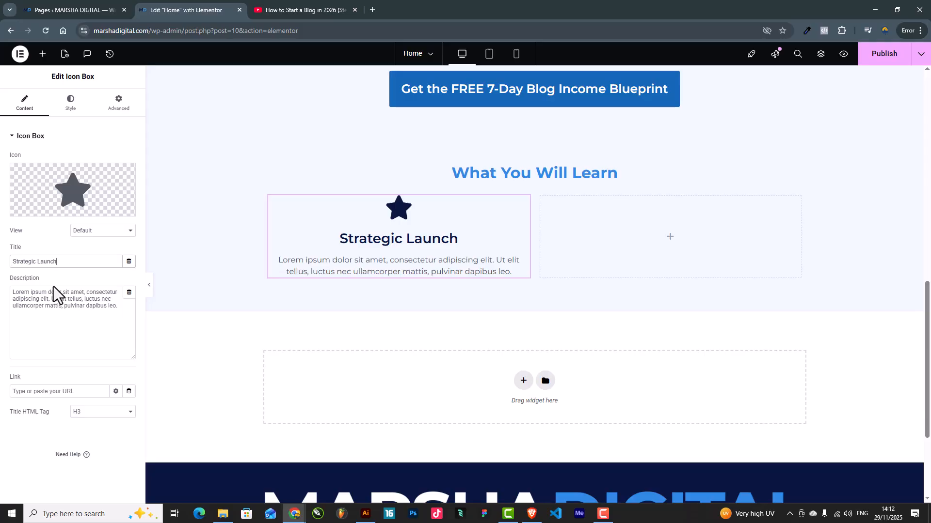
Step: Replace the Strategic Launch icon with the Tag icon from the icon library
{"action": "mouse_move", "coordinate": [78, 201]}
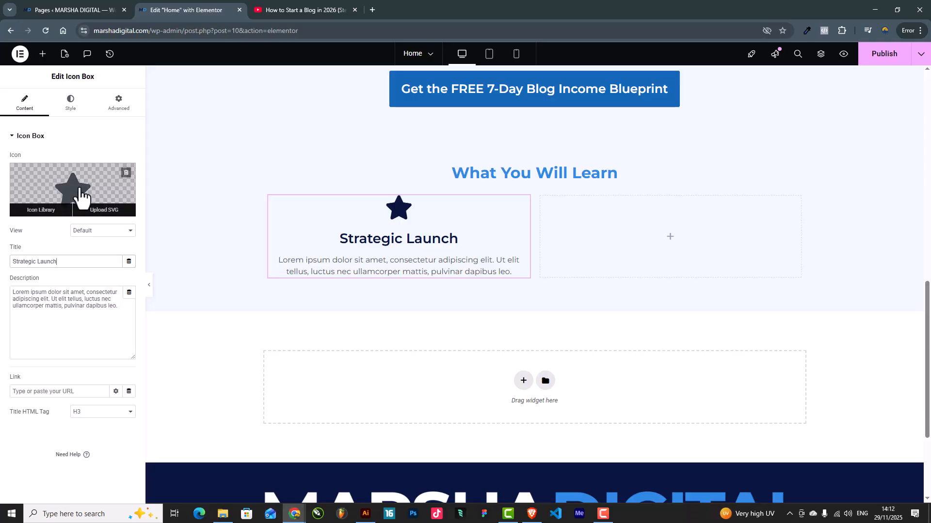
{"action": "left_click", "coordinate": [82, 190]}
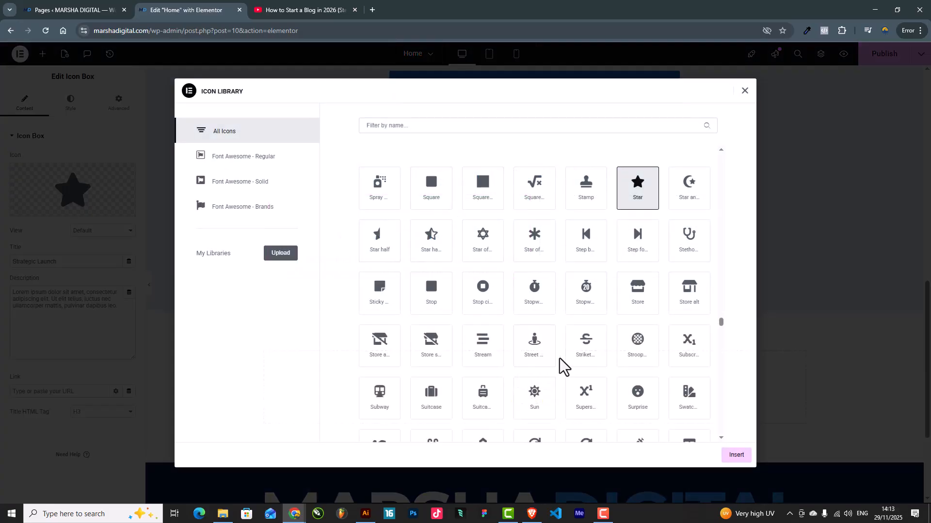
{"action": "scroll", "coordinate": [560, 358], "scroll_direction": "down", "scroll_amount": 7}
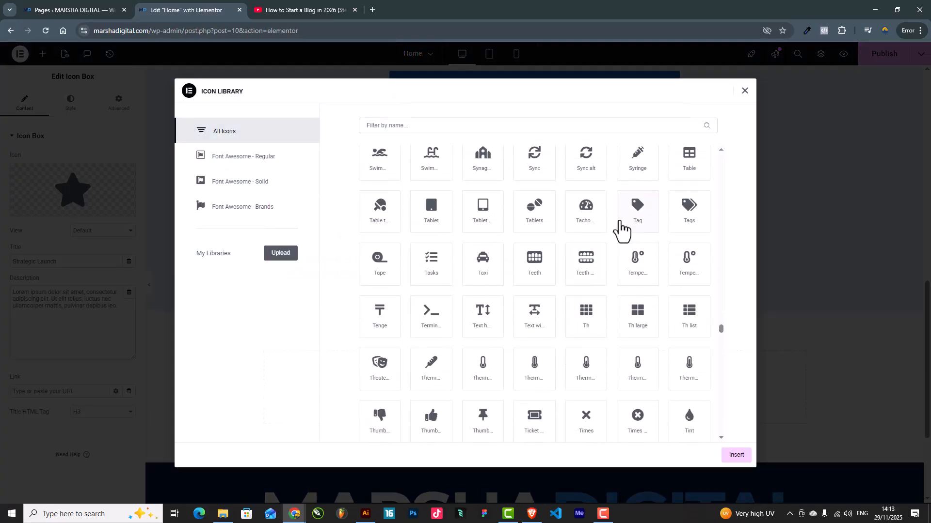
{"action": "left_click", "coordinate": [620, 232]}
{"action": "left_click", "coordinate": [736, 456]}
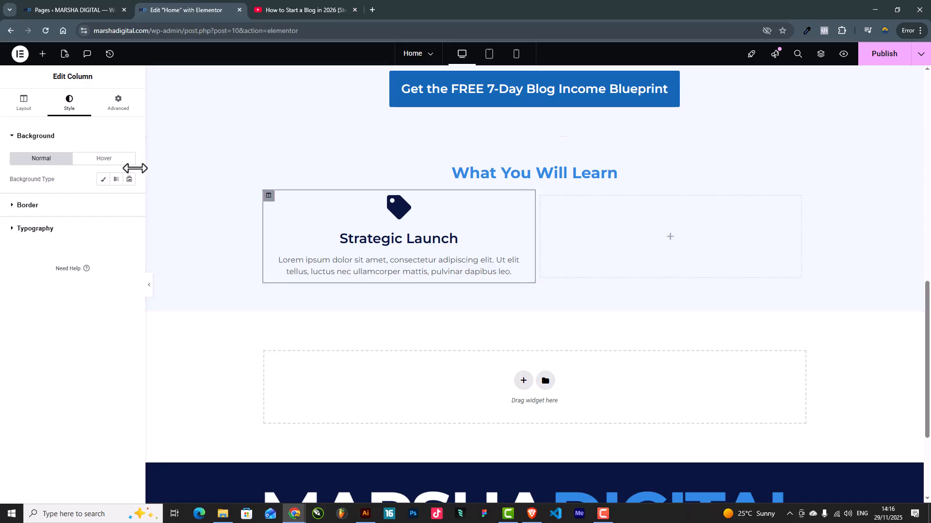
Step: Give the Strategic Launch column a classic #FFFFFF background and a 5 px border radius
{"action": "left_click", "coordinate": [102, 180]}
{"action": "left_click", "coordinate": [129, 199]}
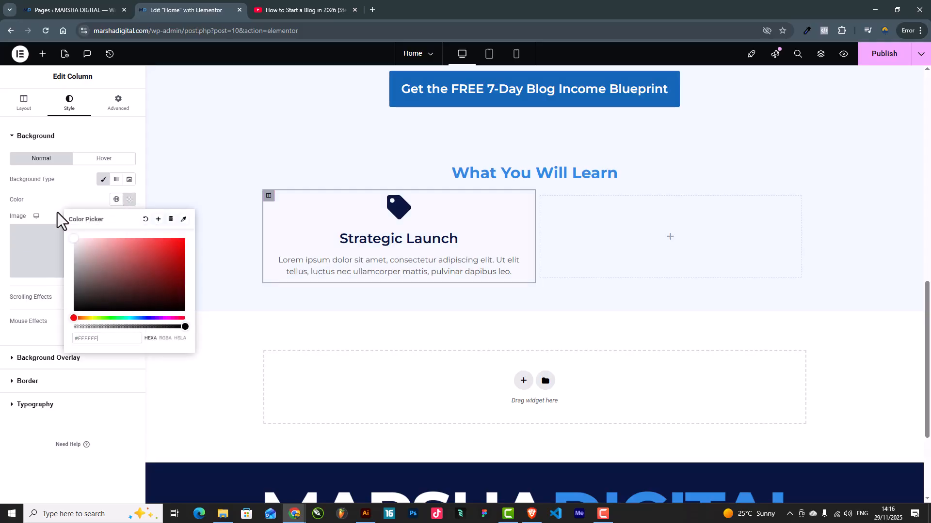
{"action": "left_click", "coordinate": [47, 202]}
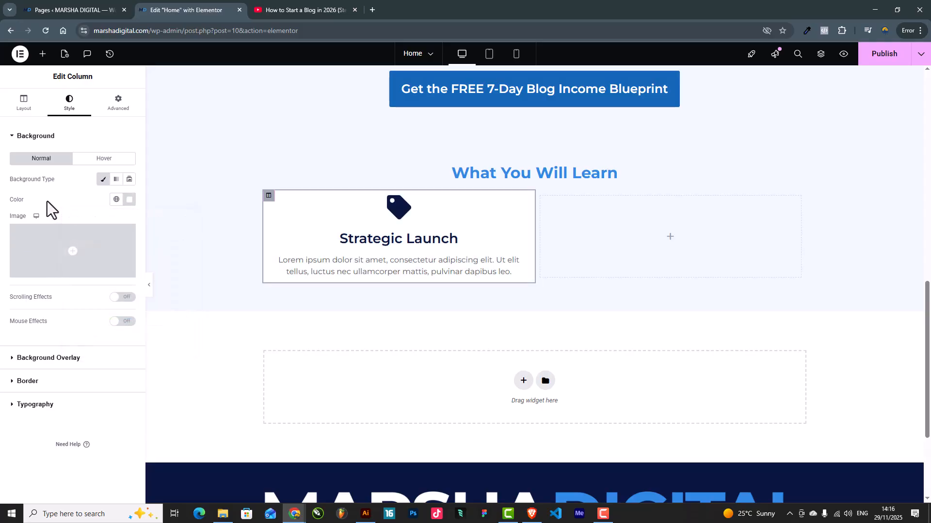
{"action": "left_click", "coordinate": [27, 382]}
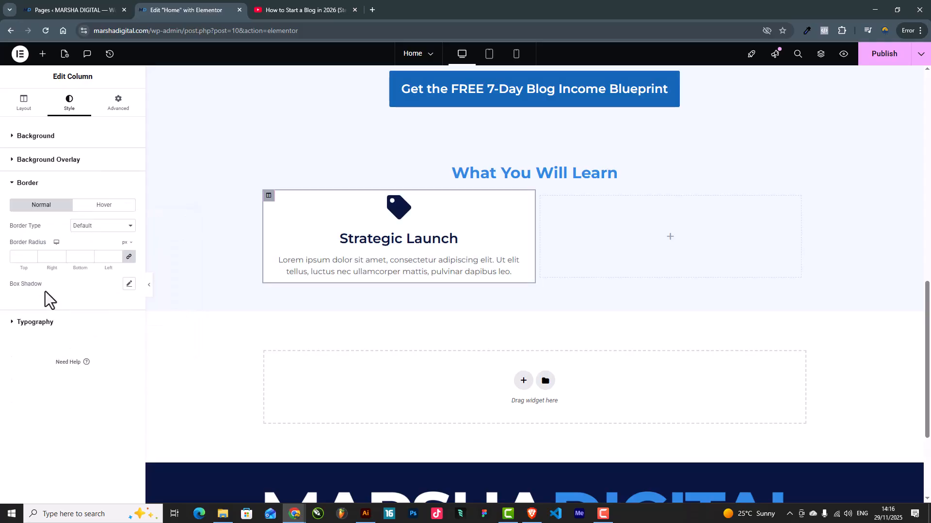
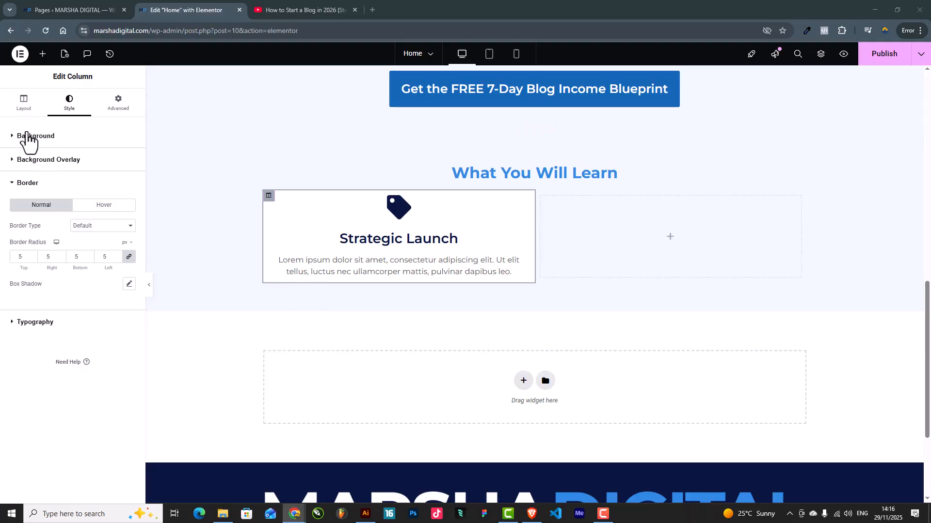
{"action": "left_click", "coordinate": [24, 105]}
Step: Replace the Strategic Launch placeholder description with text on finding a profitable niche, planning a revenue-first content strategy, and choosing the best hosting and tech stack
{"action": "left_click", "coordinate": [374, 234]}
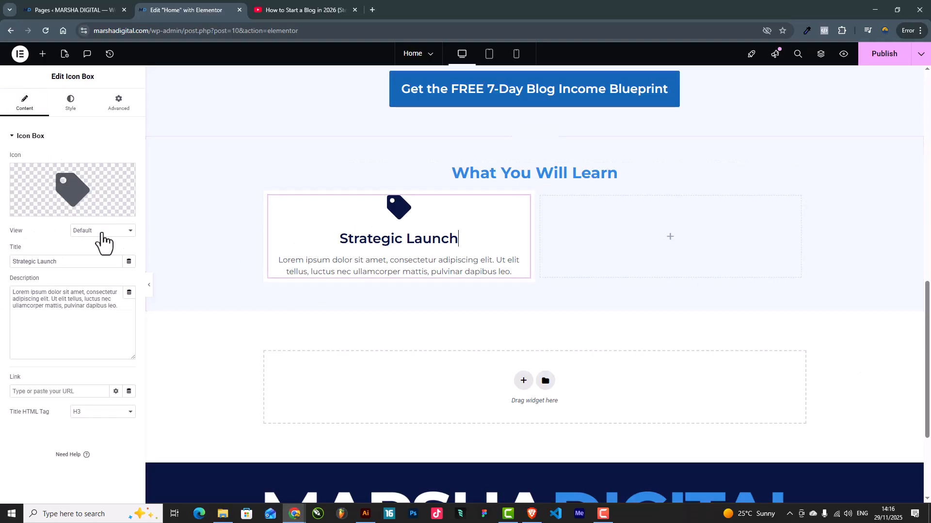
{"action": "left_click", "coordinate": [59, 311]}
{"action": "key", "text": "ctrl+a"}
{"action": "type", "text": "Discover your unique, profitable niche and value proposition.  Expertly plan a revenue-first content strategy that attracts high-intent buyers.  Choose the best hosting and tech stack to run your business like a pro."}
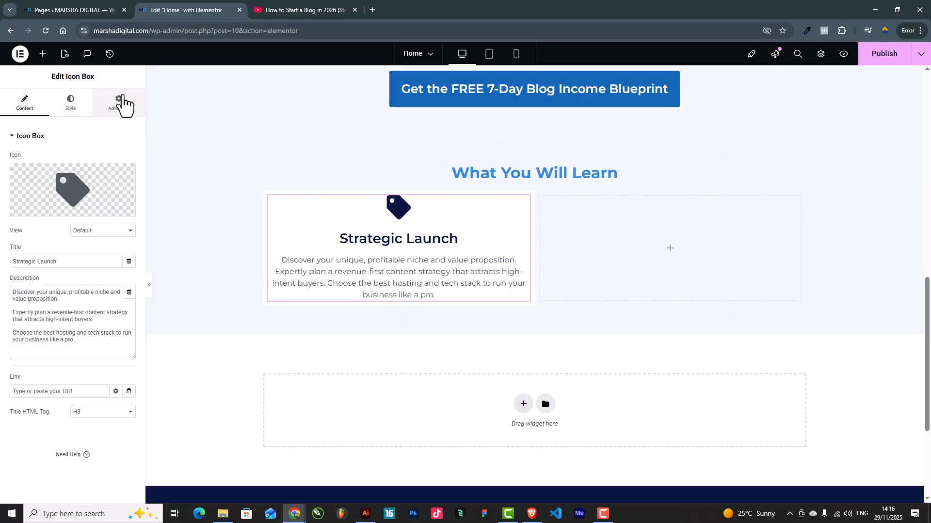
Step: Set the Strategic Launch icon box's padding to 30 px on all sides
{"action": "left_click", "coordinate": [121, 103]}
{"action": "left_click", "coordinate": [23, 207]}
{"action": "type", "text": "50"}
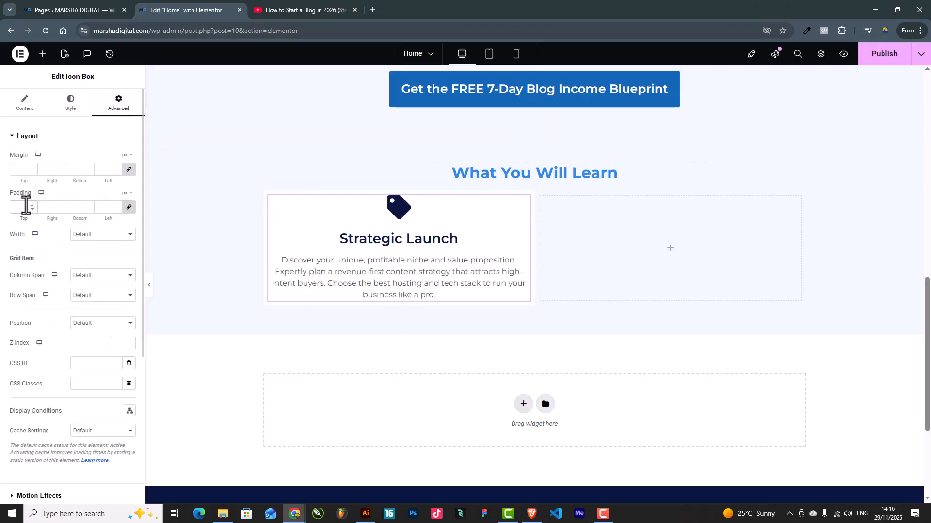
{"action": "left_click_drag", "start_coordinate": [25, 209], "coordinate": [5, 214]}
{"action": "type", "text": "20"}
{"action": "type", "text": "30"}
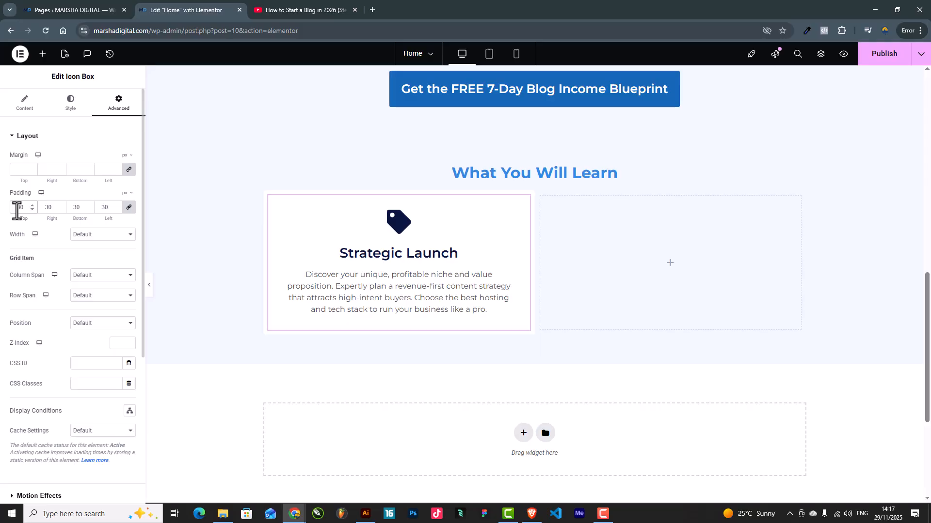
Step: Give the Strategic Launch icon box a solid border 1 px wide on all sides
{"action": "scroll", "coordinate": [50, 290], "scroll_direction": "down", "scroll_amount": 5}
{"action": "left_click", "coordinate": [37, 376]}
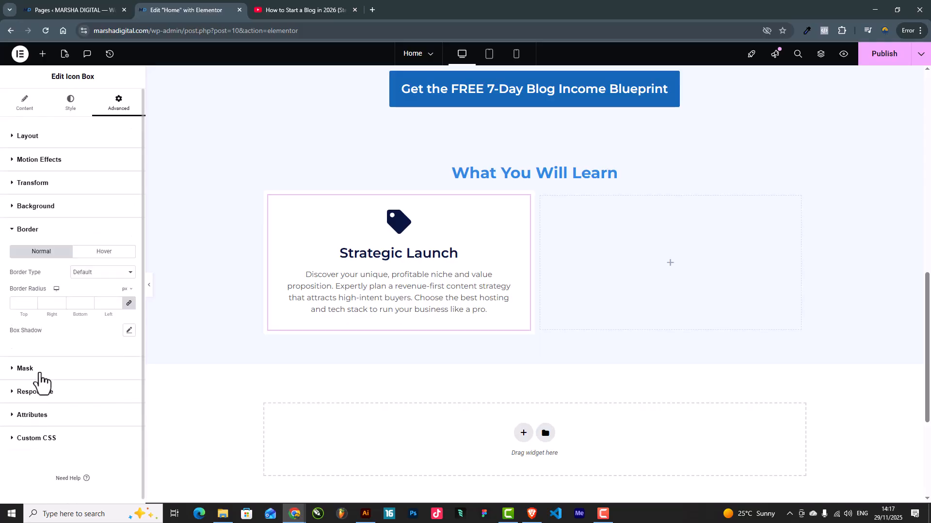
{"action": "left_click", "coordinate": [102, 275]}
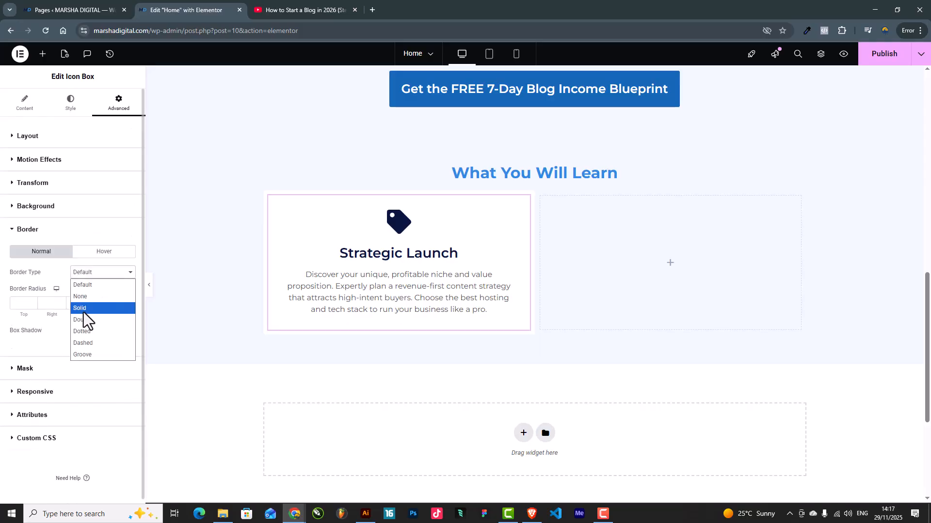
{"action": "left_click", "coordinate": [83, 310]}
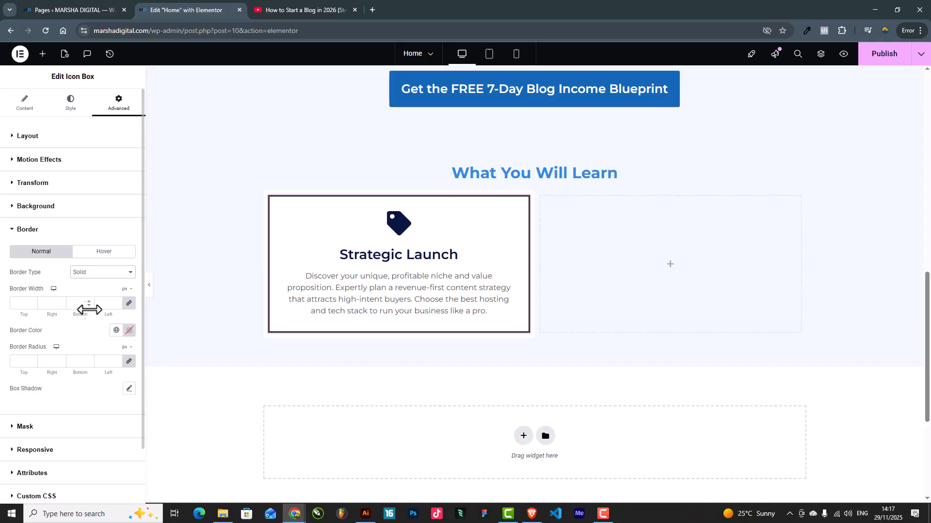
{"action": "left_click", "coordinate": [88, 302]}
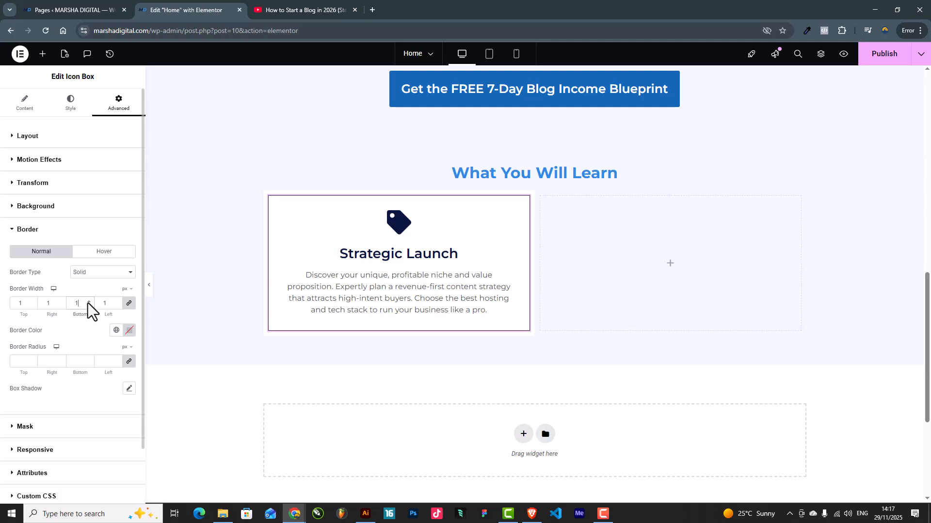
Step: Try the global Primary color and a custom pale blue as the icon box's border color
{"action": "left_click", "coordinate": [116, 330]}
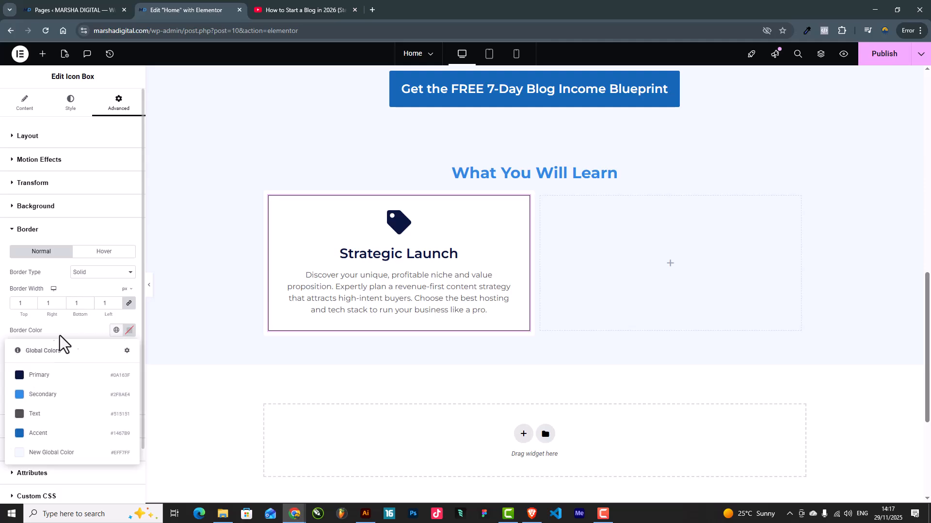
{"action": "left_click", "coordinate": [48, 377]}
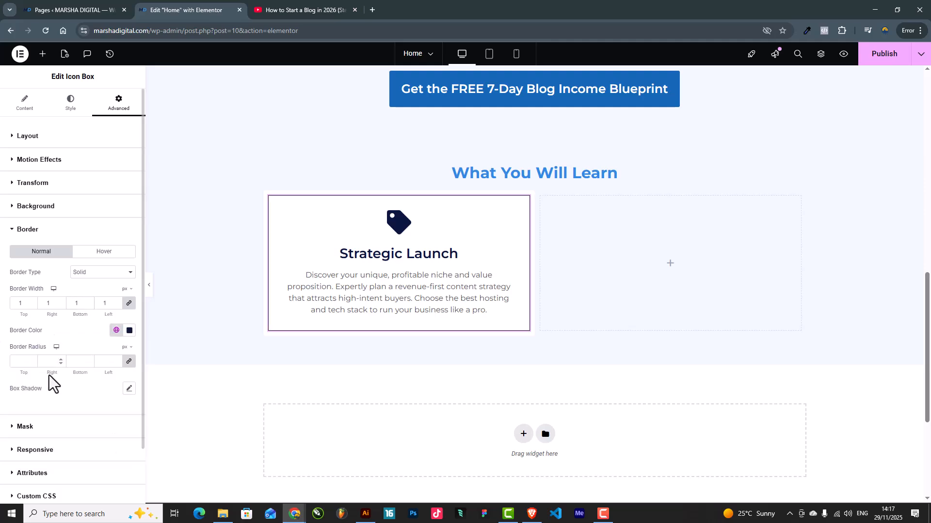
{"action": "left_click", "coordinate": [129, 330]}
{"action": "type", "text": "#F8F0FF"}
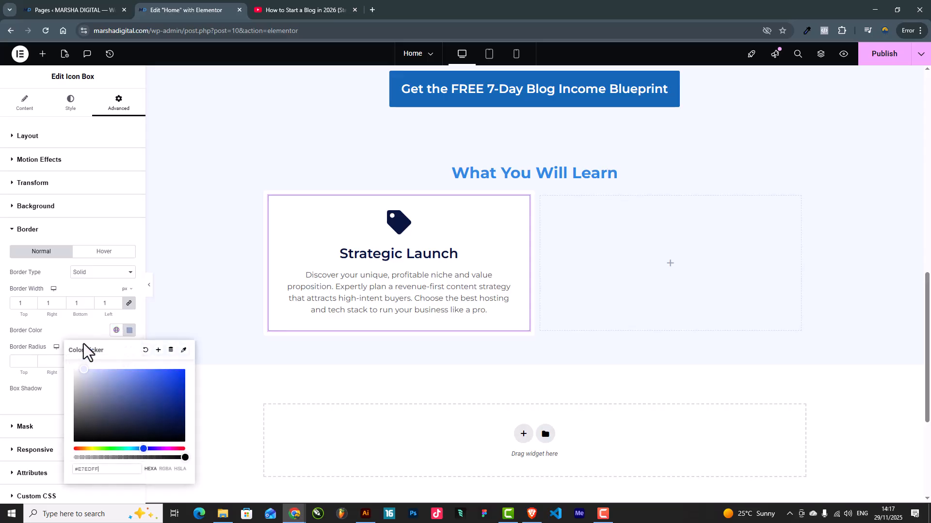
{"action": "left_click_drag", "start_coordinate": [77, 339], "coordinate": [81, 339]}
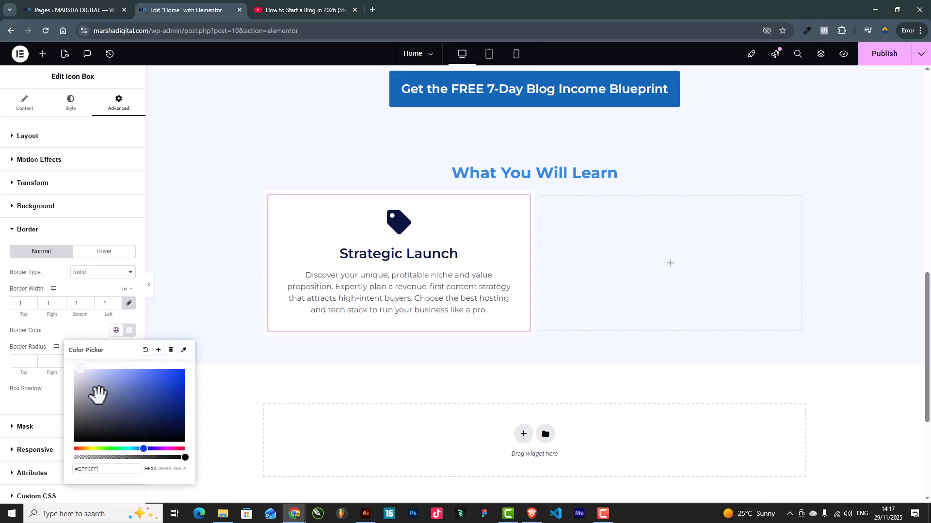
Step: Set the icon box's border color to the global Secondary blue with its opacity reduced, giving #2F8AE438
{"action": "left_click", "coordinate": [115, 331]}
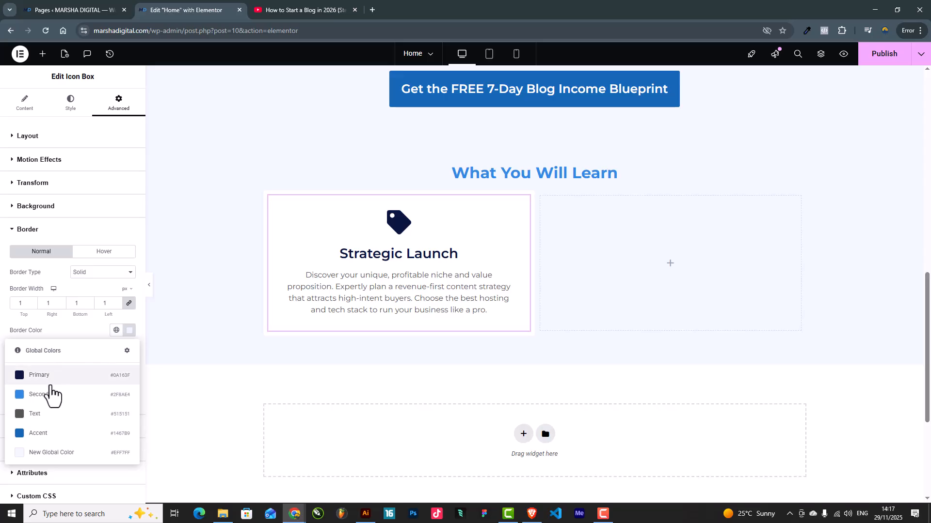
{"action": "left_click", "coordinate": [50, 394]}
{"action": "left_click", "coordinate": [127, 332]}
{"action": "left_click_drag", "start_coordinate": [185, 458], "coordinate": [108, 459]}
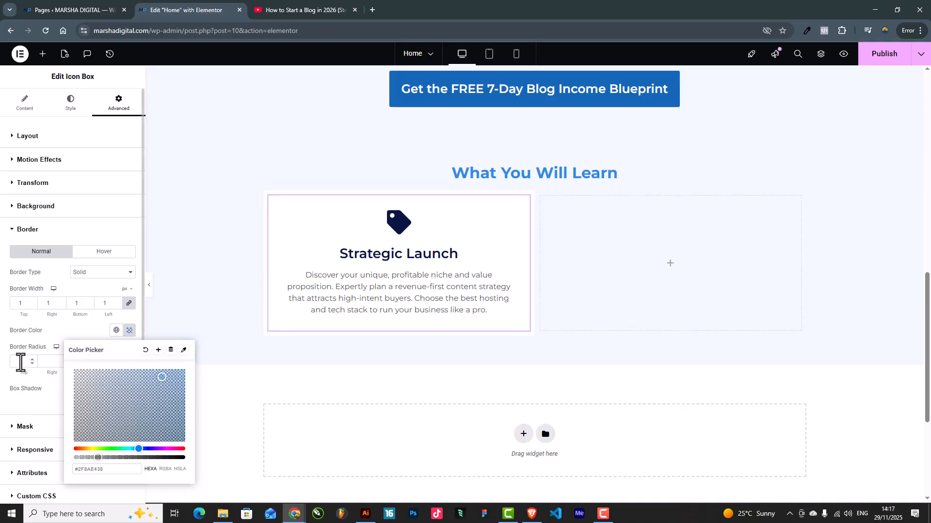
Step: Round the Strategic Launch icon box's border to a 5 px radius on all corners and preview it without the editing panel
{"action": "left_click", "coordinate": [21, 362]}
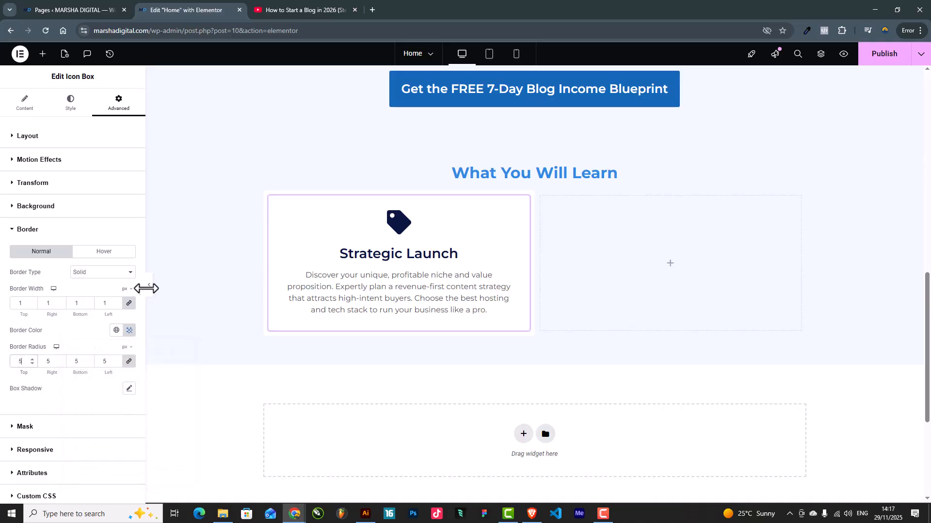
{"action": "left_click", "coordinate": [149, 289]}
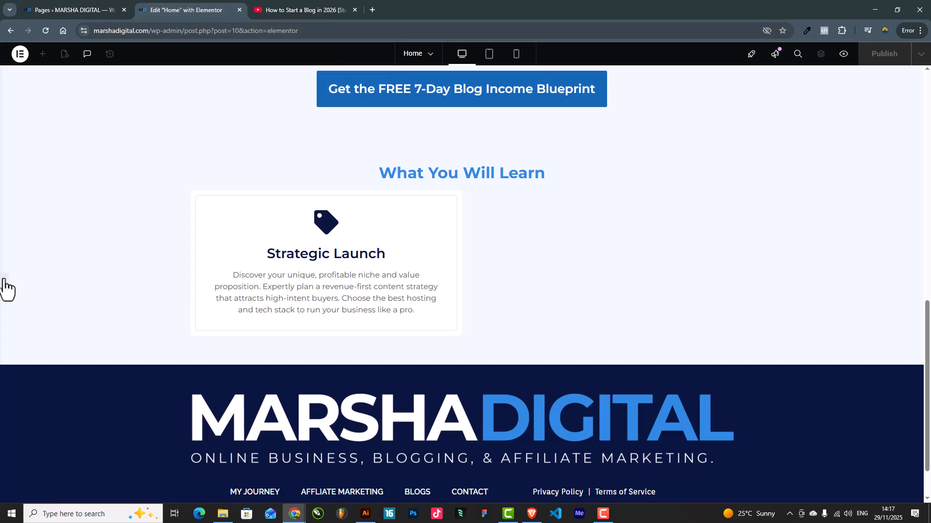
{"action": "left_click", "coordinate": [5, 289]}
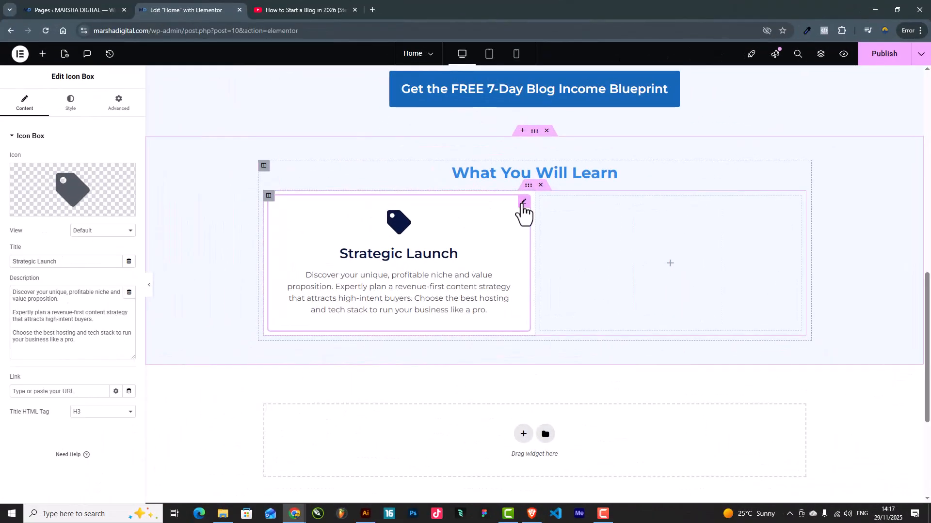
Step: Try the Stacked view for the Strategic Launch icon and settle on the Framed view
{"action": "left_click", "coordinate": [97, 231]}
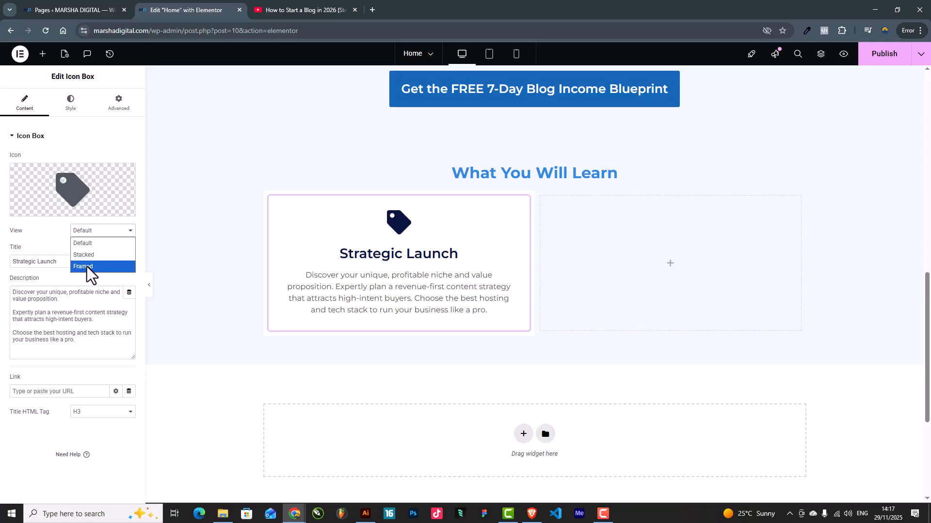
{"action": "left_click", "coordinate": [90, 256]}
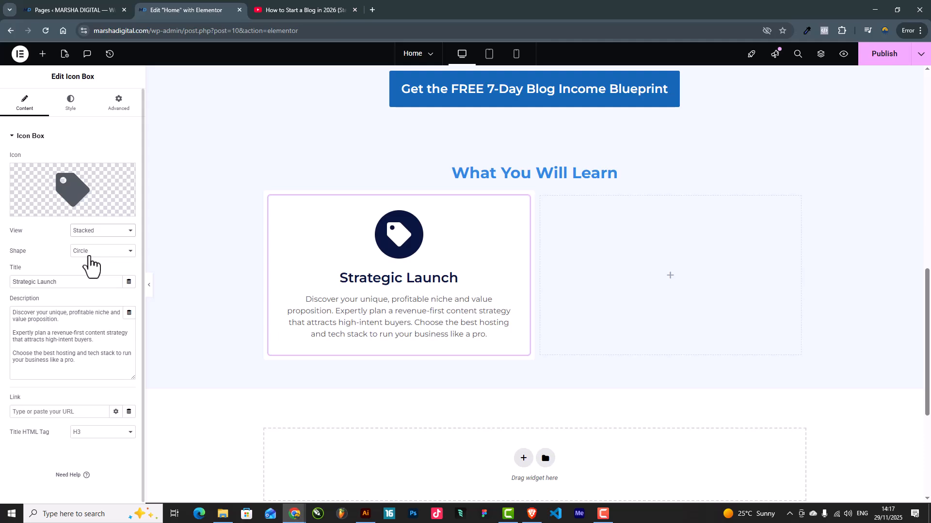
{"action": "left_click", "coordinate": [89, 252]}
{"action": "left_click", "coordinate": [90, 231]}
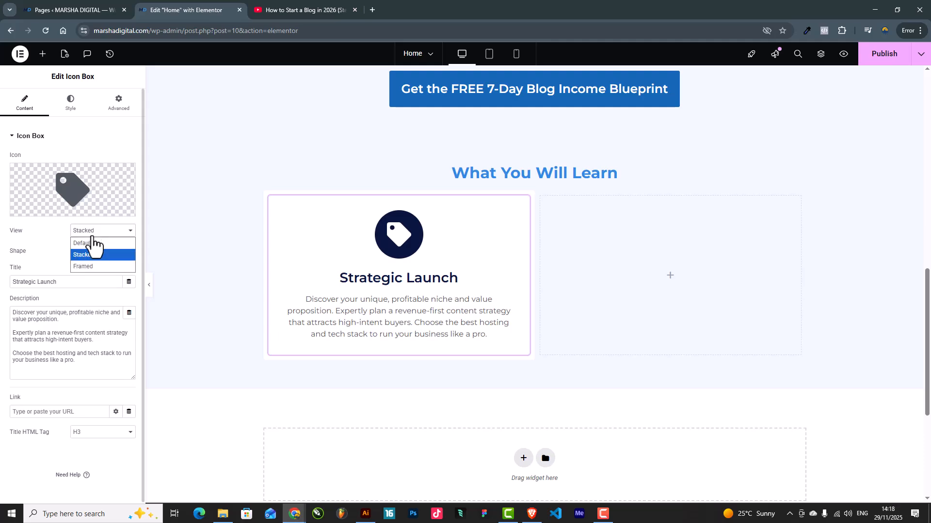
{"action": "left_click", "coordinate": [95, 267]}
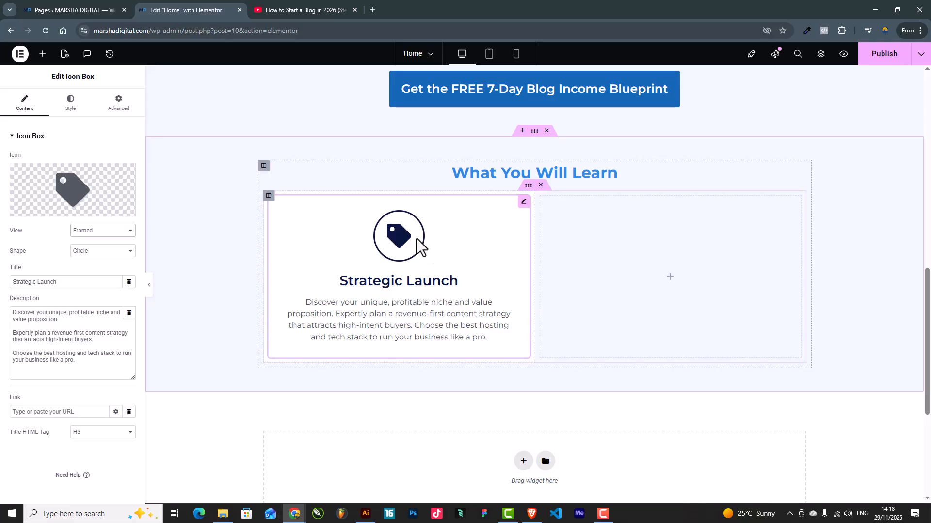
Step: Set the Strategic Launch box's icon spacing to 11 px and its content spacing to 6 px
{"action": "left_click", "coordinate": [69, 106]}
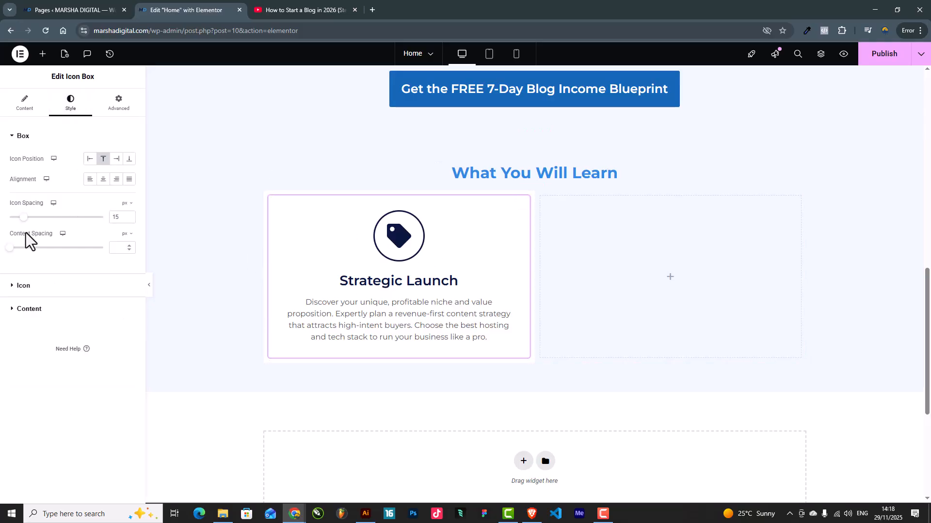
{"action": "left_click_drag", "start_coordinate": [22, 217], "coordinate": [16, 251]}
Step: Set the font size of the Strategic Launch box's description to 18 px
{"action": "left_click", "coordinate": [27, 310]}
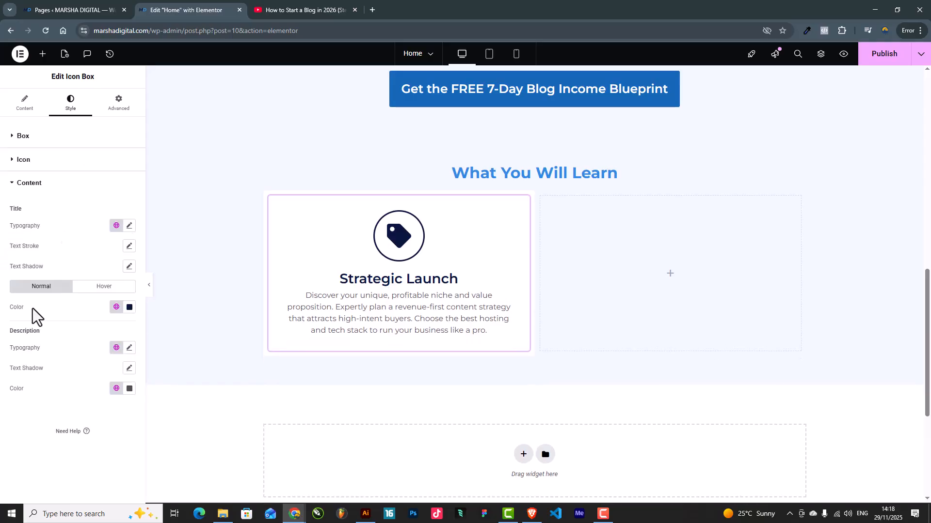
{"action": "left_click", "coordinate": [129, 227]}
{"action": "left_click", "coordinate": [128, 231]}
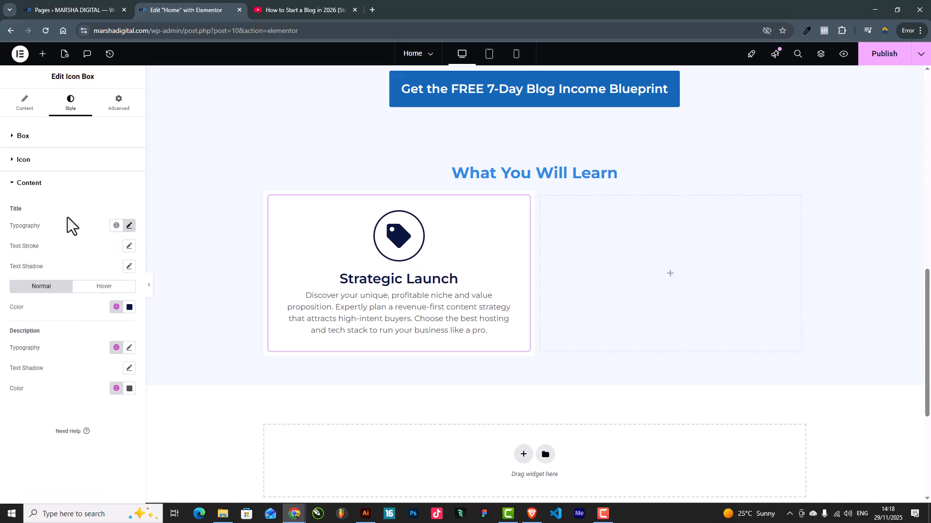
{"action": "left_click", "coordinate": [129, 348]}
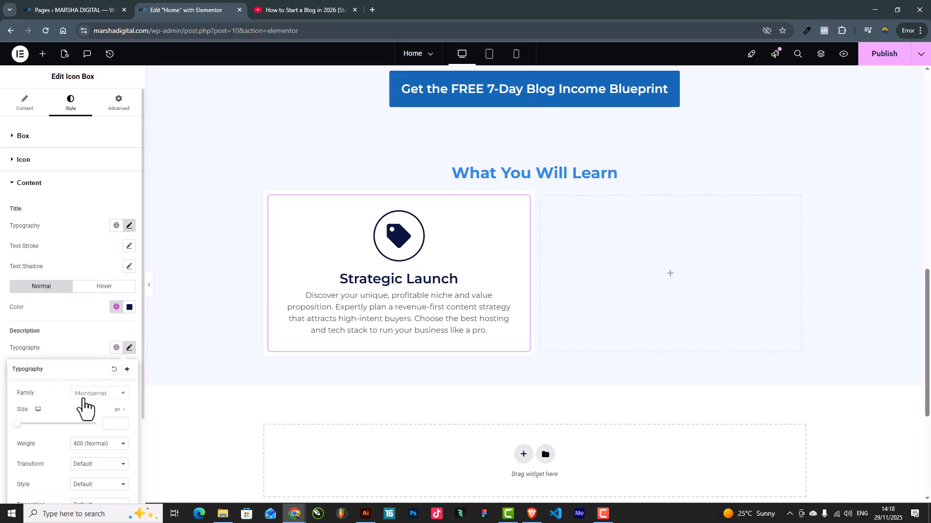
{"action": "left_click", "coordinate": [112, 427]}
{"action": "type", "text": "18"}
{"action": "key", "text": "BackSpace"}
{"action": "type", "text": "8"}
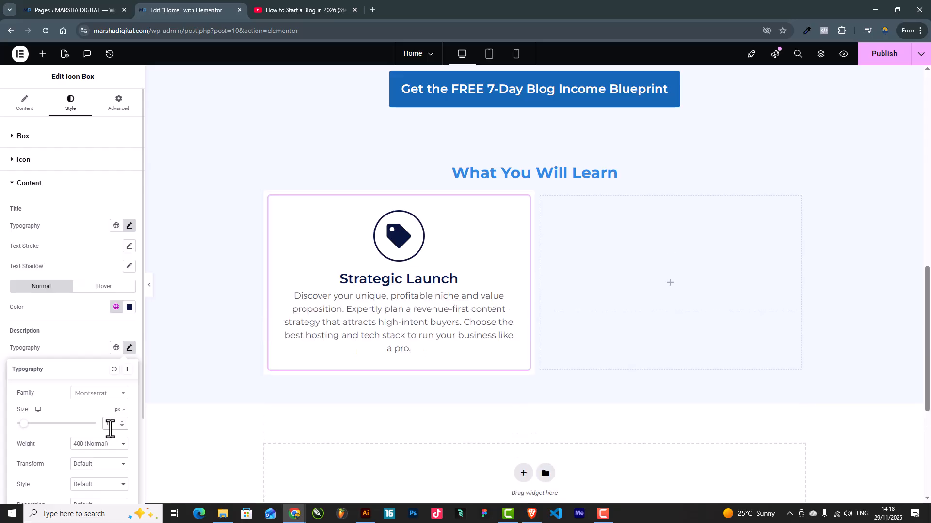
{"action": "left_click", "coordinate": [78, 253]}
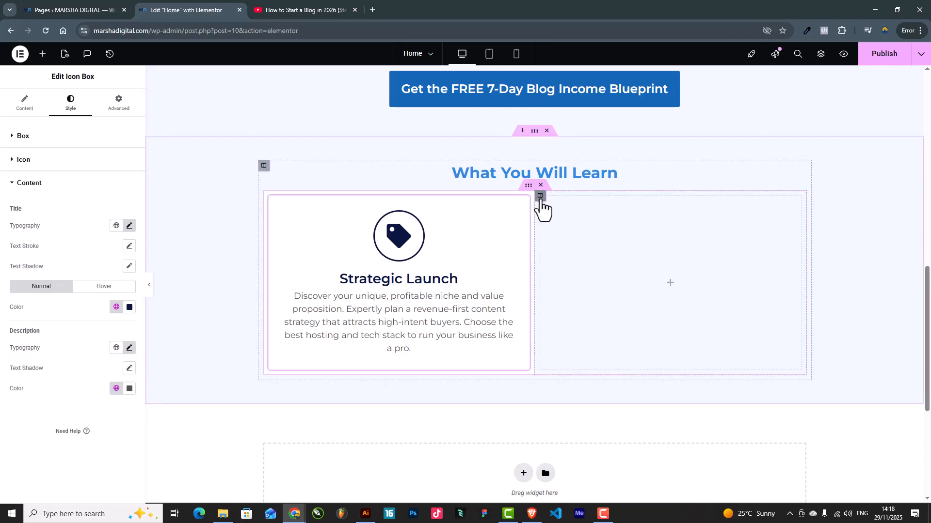
Step: Give the column holding the Strategic Launch box 20 px padding and 10 px margin on all sides
{"action": "right_click", "coordinate": [541, 208]}
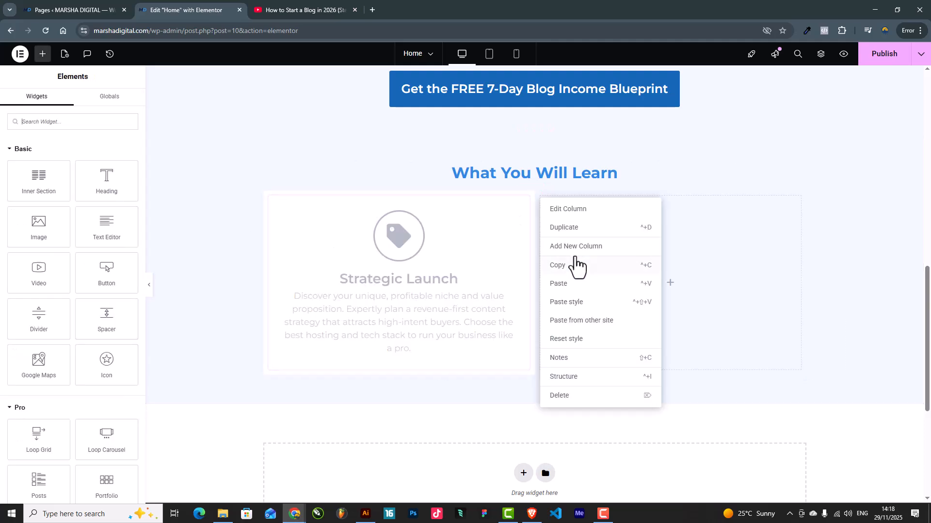
{"action": "left_click", "coordinate": [516, 395]}
{"action": "left_click", "coordinate": [268, 195]}
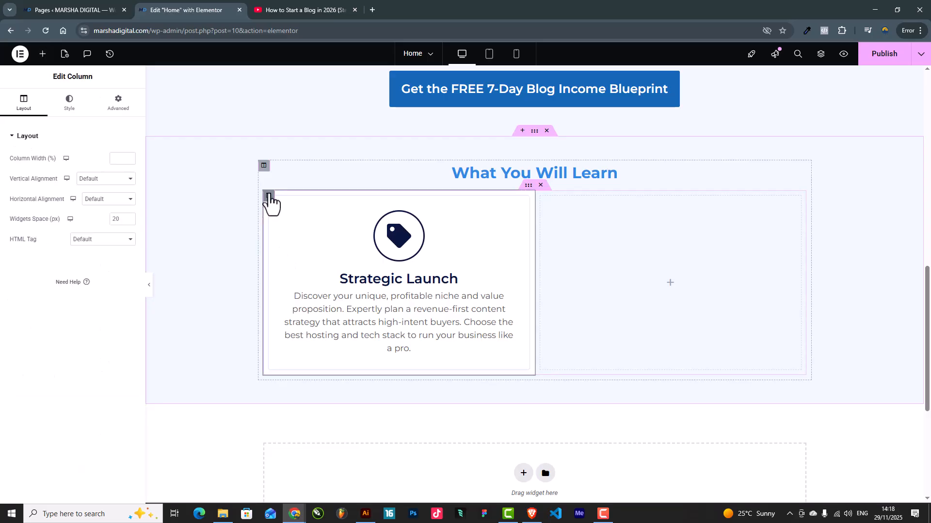
{"action": "left_click", "coordinate": [119, 106]}
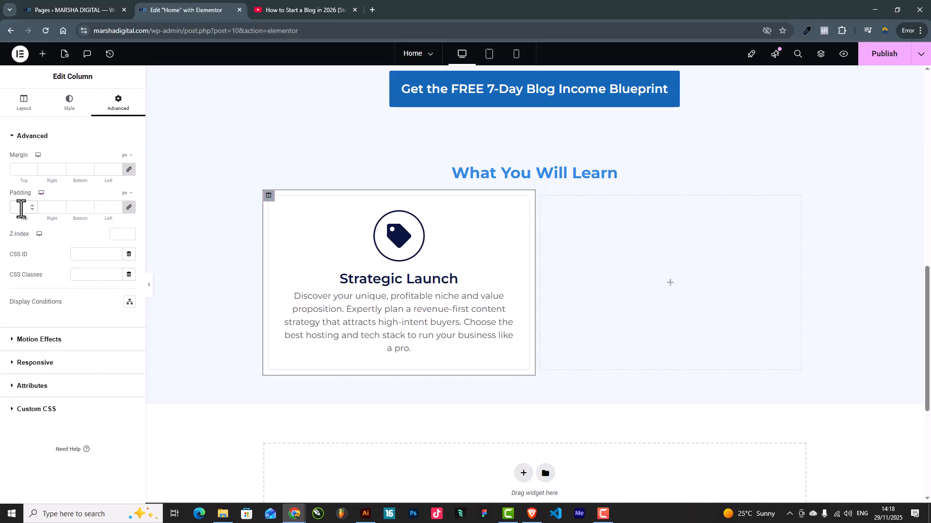
{"action": "left_click", "coordinate": [37, 202]}
{"action": "type", "text": "20"}
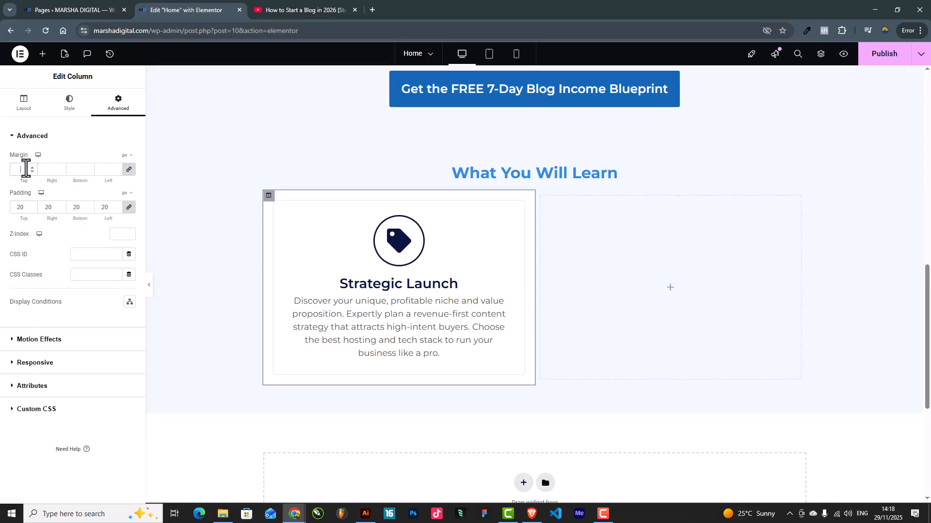
{"action": "type", "text": "10"}
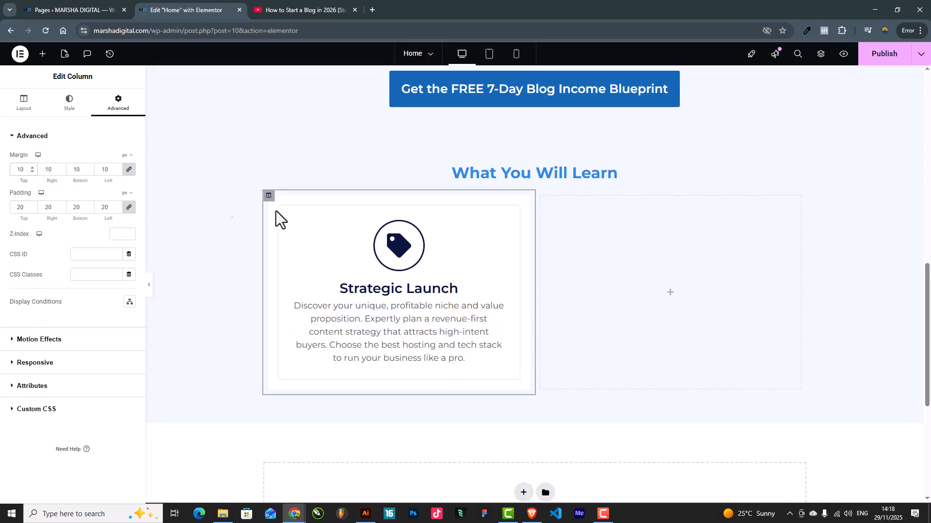
Step: Delete the empty second column and duplicate the column containing the Strategic Launch icon box
{"action": "right_click", "coordinate": [542, 196]}
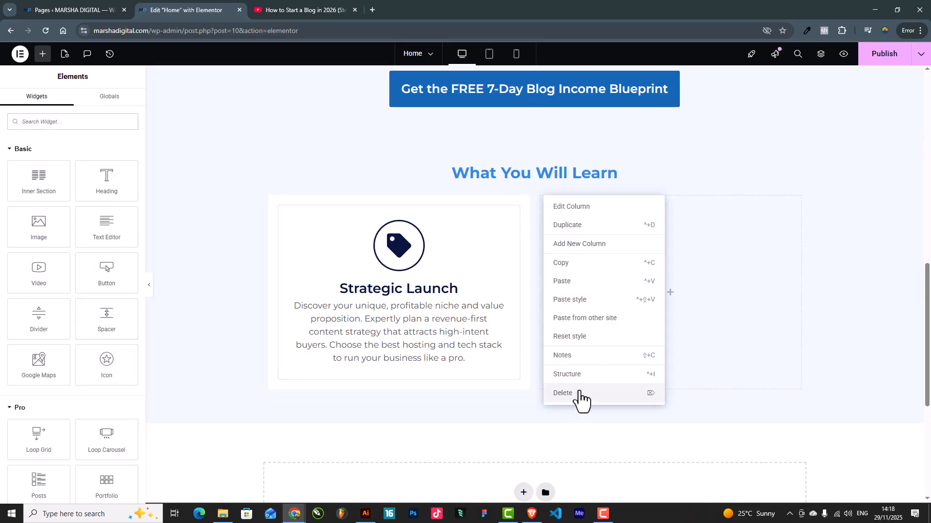
{"action": "left_click", "coordinate": [579, 393]}
{"action": "right_click", "coordinate": [268, 197]}
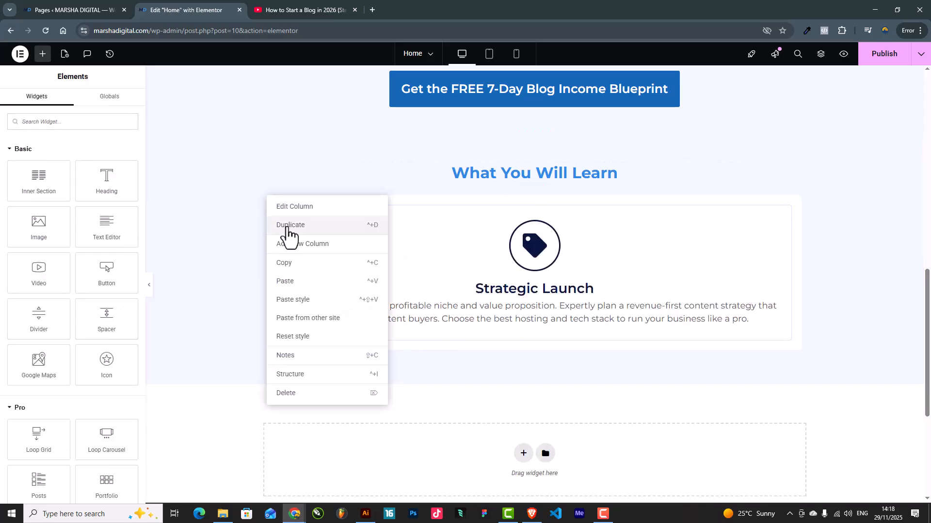
{"action": "left_click", "coordinate": [290, 225]}
{"action": "scroll", "coordinate": [686, 358], "scroll_direction": "down", "scroll_amount": 2}
{"action": "scroll", "coordinate": [683, 354], "scroll_direction": "up", "scroll_amount": 1}
Step: Try the global Accent color on the first box's icon and return it to the global Primary color
{"action": "left_click", "coordinate": [513, 162]}
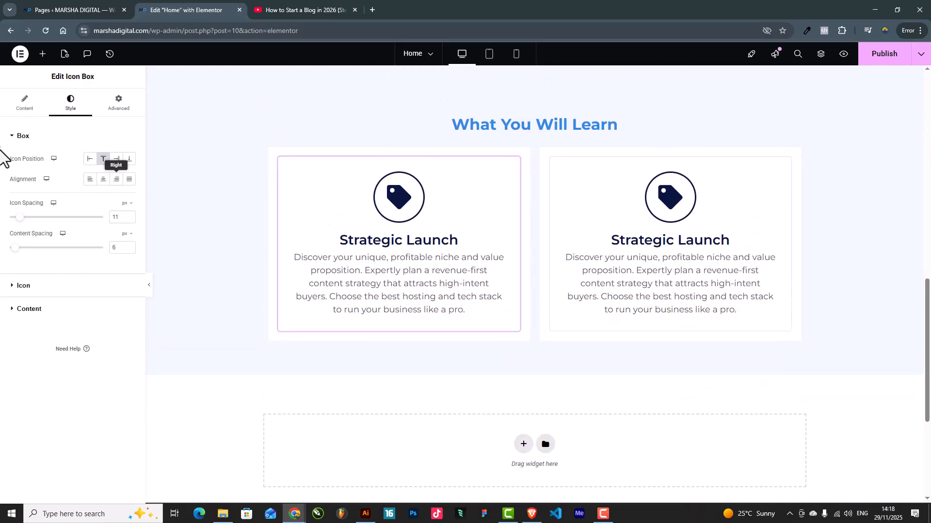
{"action": "left_click", "coordinate": [23, 286]}
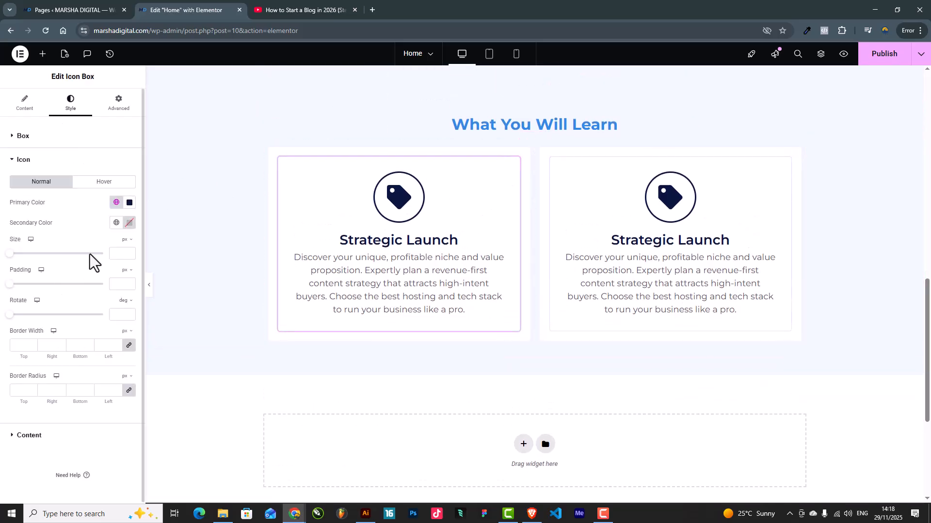
{"action": "left_click", "coordinate": [116, 202]}
{"action": "left_click", "coordinate": [36, 305]}
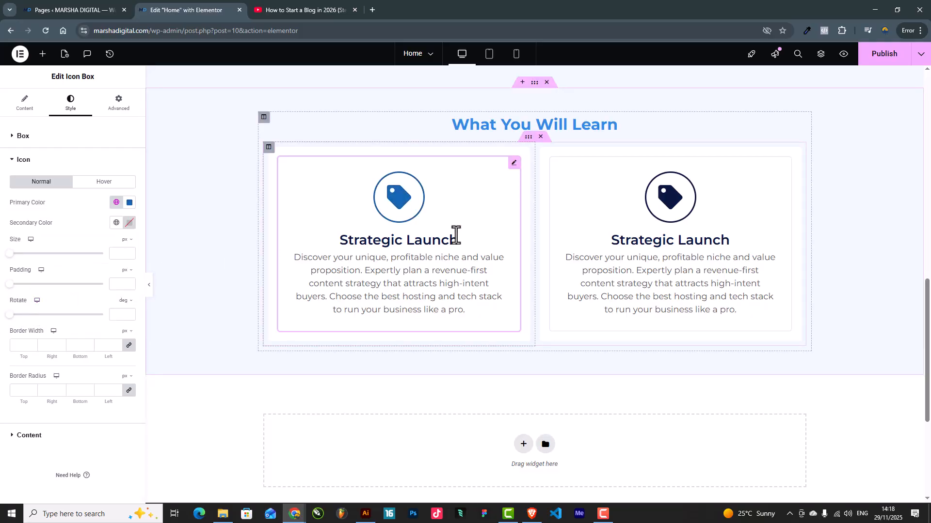
{"action": "left_click", "coordinate": [116, 202]}
{"action": "left_click", "coordinate": [57, 247]}
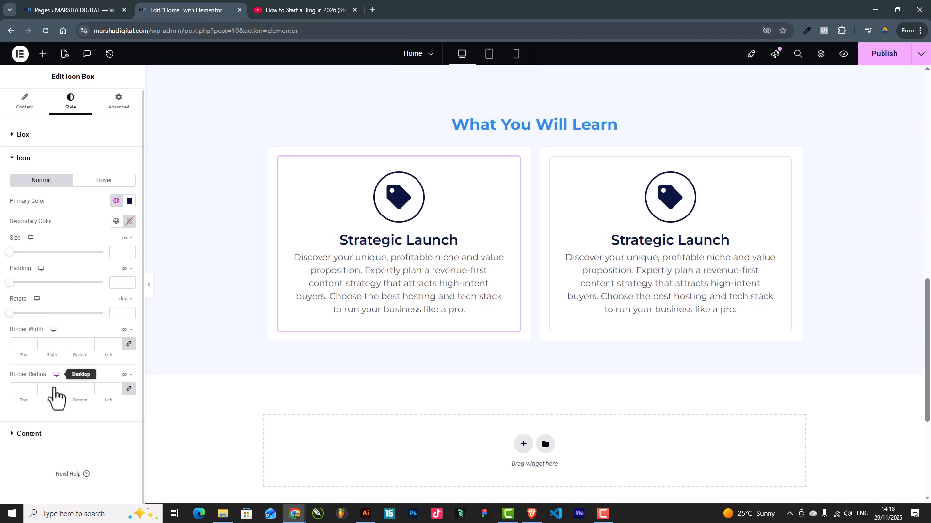
Step: Set the first icon box's title color to the global Secondary blue for both the normal and hover states
{"action": "left_click", "coordinate": [34, 434]}
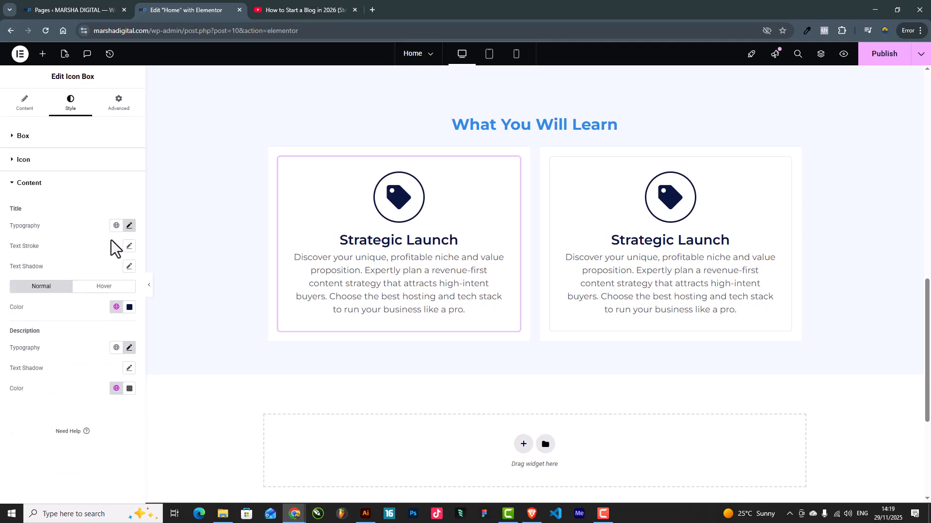
{"action": "left_click", "coordinate": [116, 307]}
{"action": "left_click", "coordinate": [54, 380]}
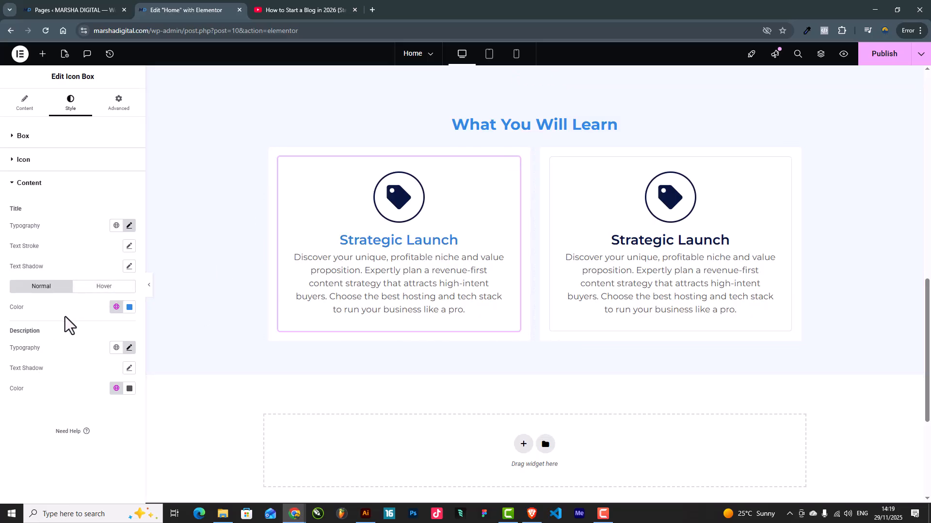
{"action": "left_click", "coordinate": [97, 291]}
{"action": "left_click", "coordinate": [117, 307]}
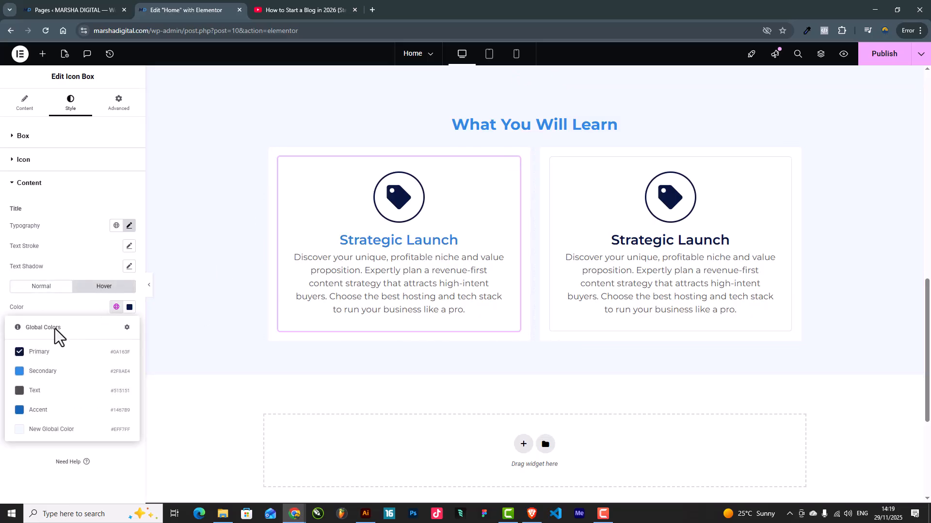
{"action": "left_click", "coordinate": [43, 371]}
Step: Copy the first icon box and paste its style onto the duplicated icon box in the second column
{"action": "right_click", "coordinate": [377, 242]}
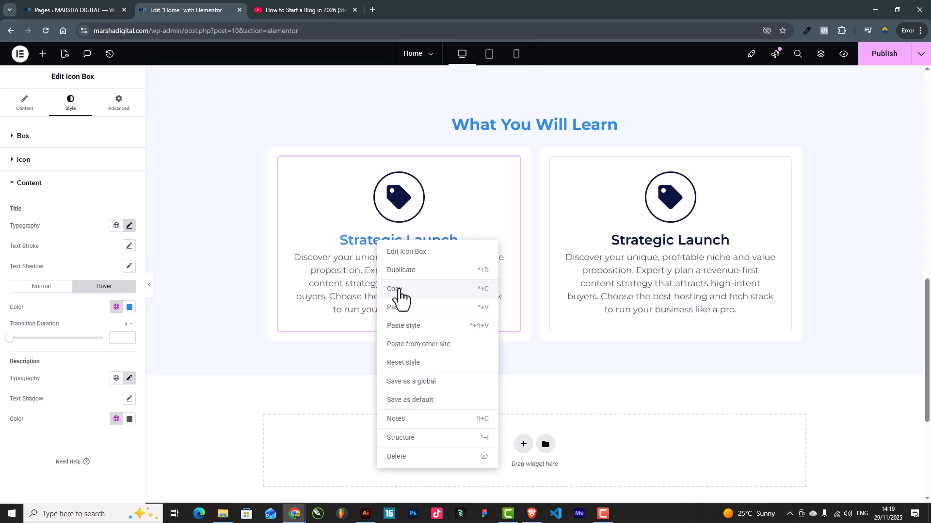
{"action": "left_click", "coordinate": [388, 284]}
{"action": "right_click", "coordinate": [675, 216]}
{"action": "left_click", "coordinate": [691, 300]}
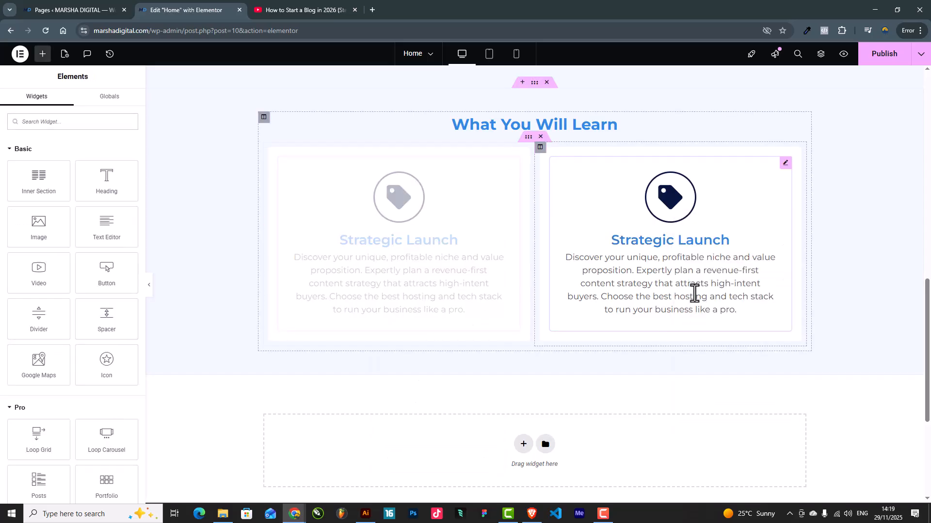
{"action": "scroll", "coordinate": [723, 272], "scroll_direction": "up", "scroll_amount": 2}
{"action": "scroll", "coordinate": [718, 271], "scroll_direction": "down", "scroll_amount": 1}
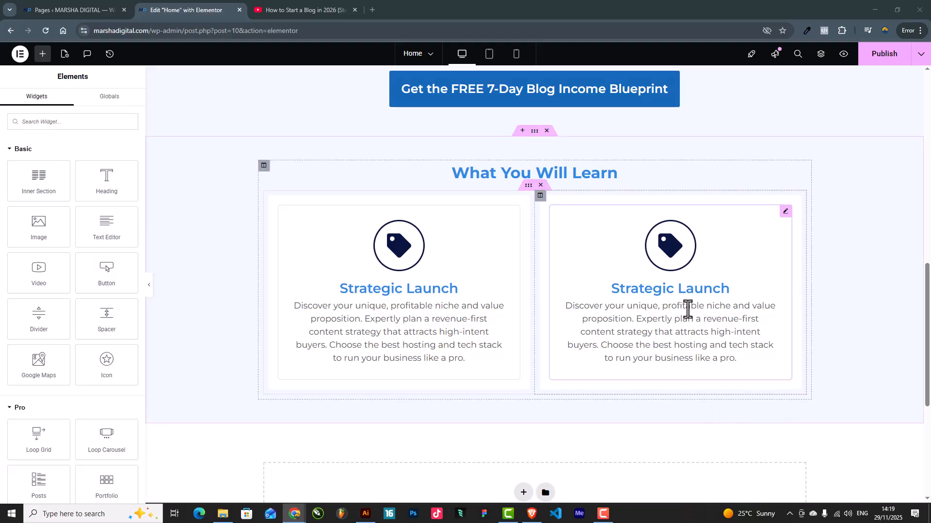
Step: Change the second icon box's title to "Scale with Systems & AI" without a leading colon
{"action": "left_click", "coordinate": [686, 307]}
{"action": "left_click_drag", "start_coordinate": [67, 282], "coordinate": [3, 294]}
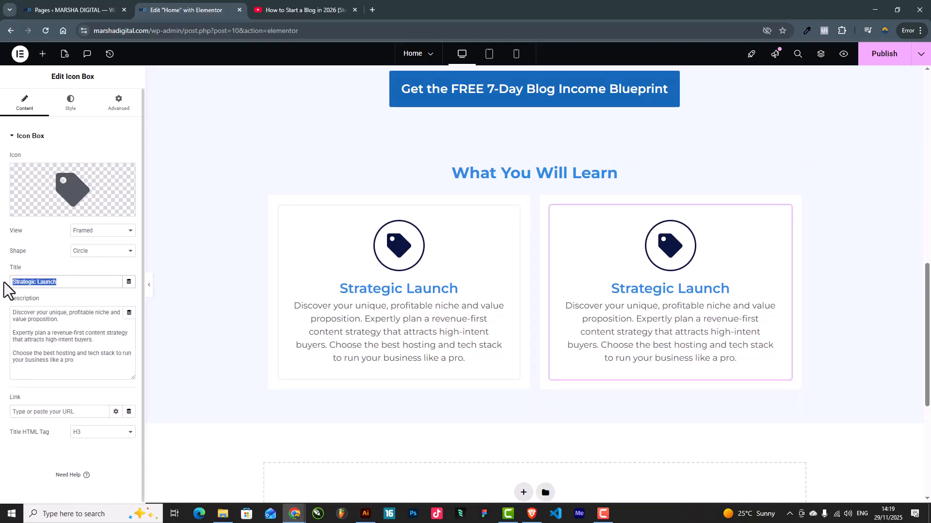
{"action": "key", "text": "ctrl+v"}
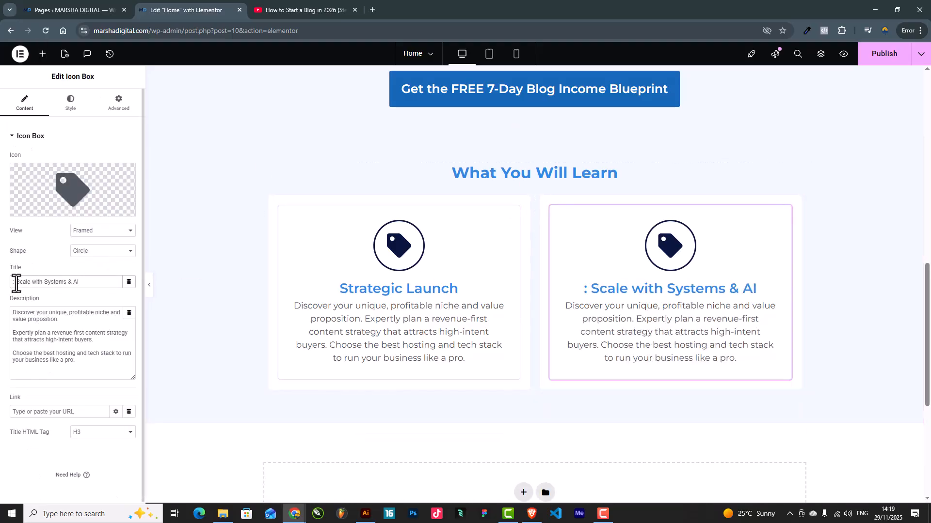
{"action": "key", "text": "BackSpace"}
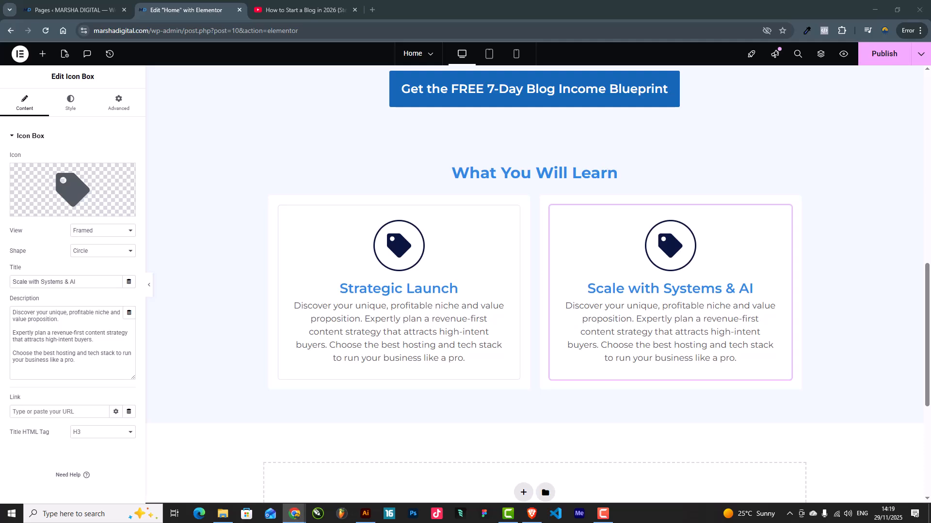
Step: Replace the second icon box's description with the copied text beginning "Learn how to produce 3-5x the amount of content using ethical AI tools and automation."
{"action": "left_click", "coordinate": [26, 334]}
{"action": "key", "text": "ctrl+a"}
{"action": "key", "text": "ctrl+v"}
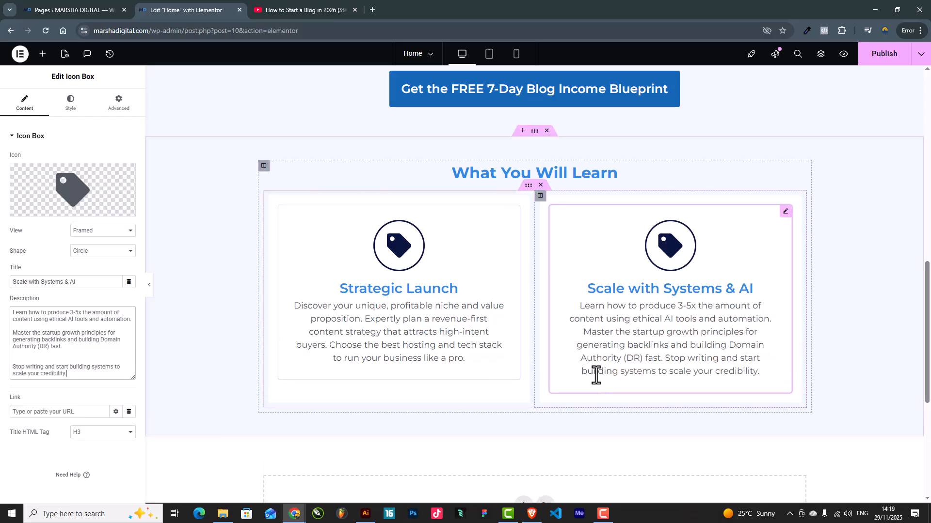
{"action": "scroll", "coordinate": [318, 222], "scroll_direction": "down", "scroll_amount": 2}
{"action": "scroll", "coordinate": [512, 371], "scroll_direction": "up", "scroll_amount": 1}
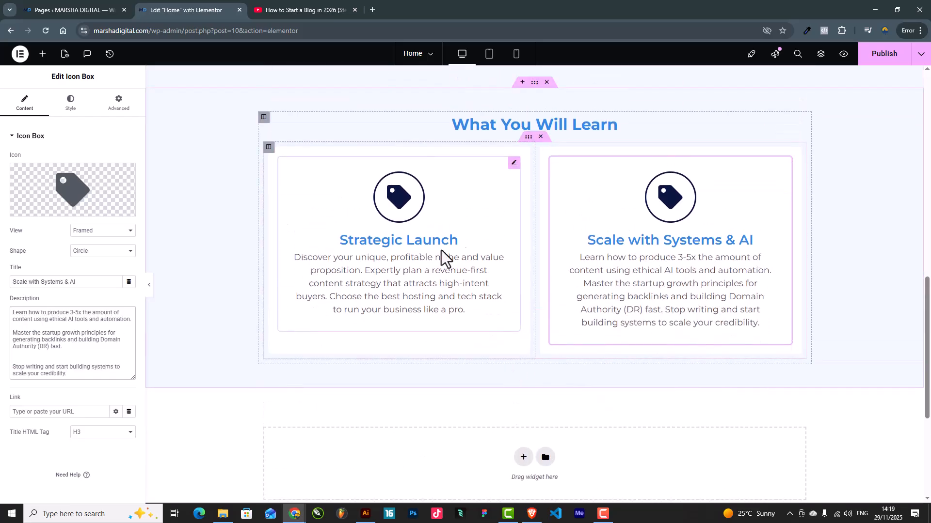
Step: Duplicate the row of two cards and fill the copy's first icon box with the title "Monetize from Day One" and its affiliate-income description
{"action": "right_click", "coordinate": [524, 141]}
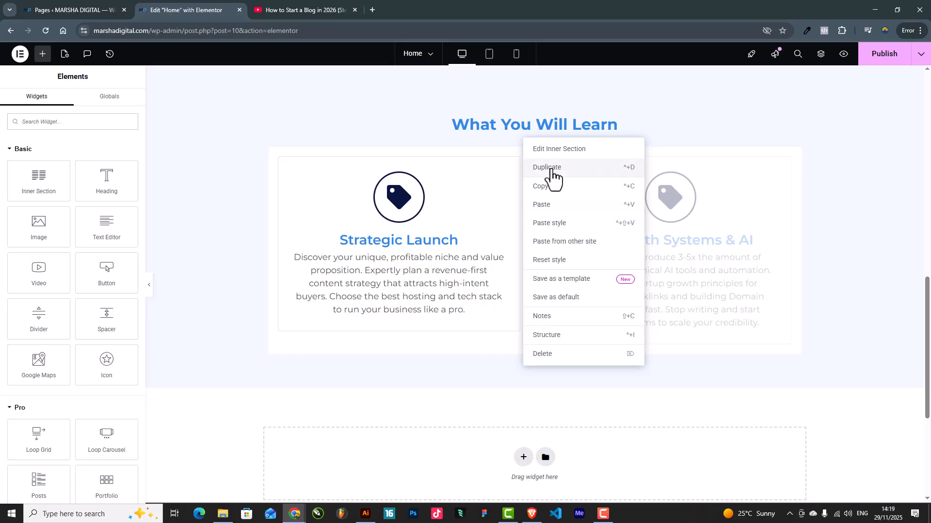
{"action": "left_click", "coordinate": [567, 167]}
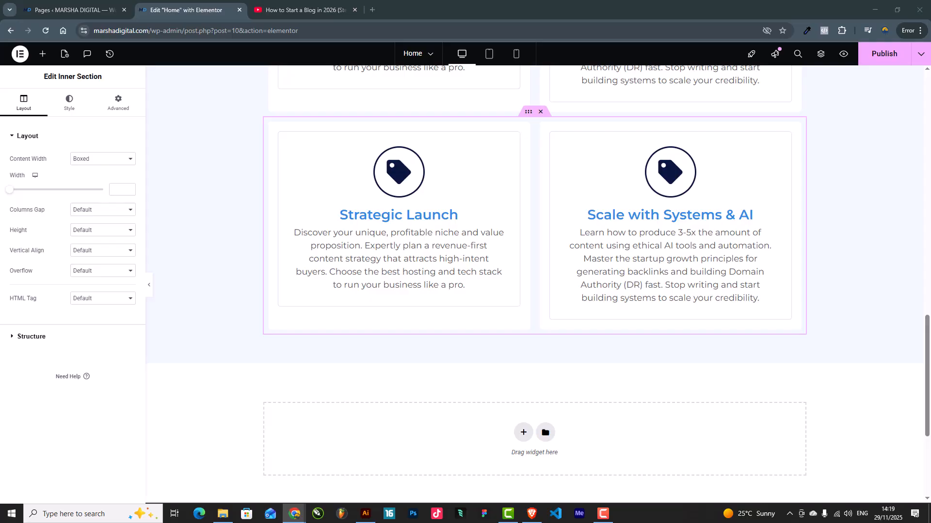
{"action": "left_click", "coordinate": [378, 233]}
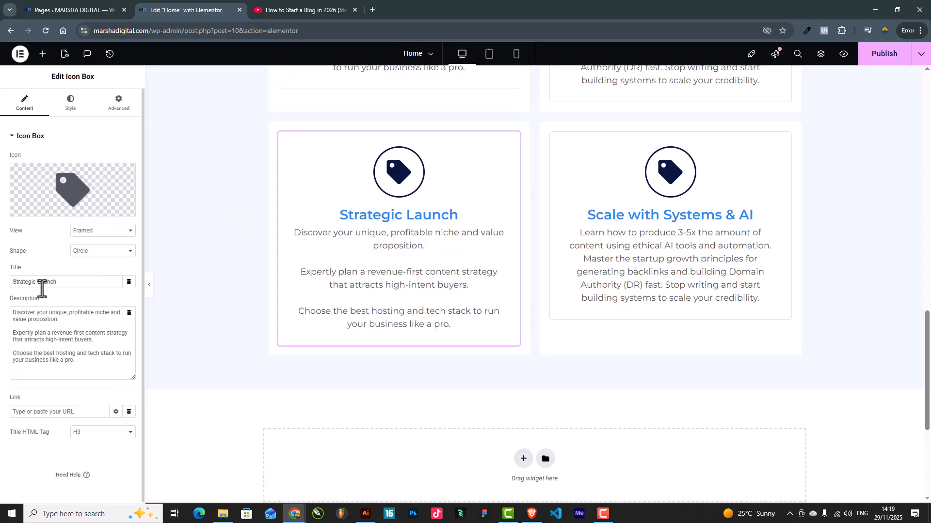
{"action": "left_click", "coordinate": [70, 284]}
{"action": "left_click_drag", "start_coordinate": [50, 282], "coordinate": [2, 289]}
{"action": "type", "text": "Monetize from Day One"}
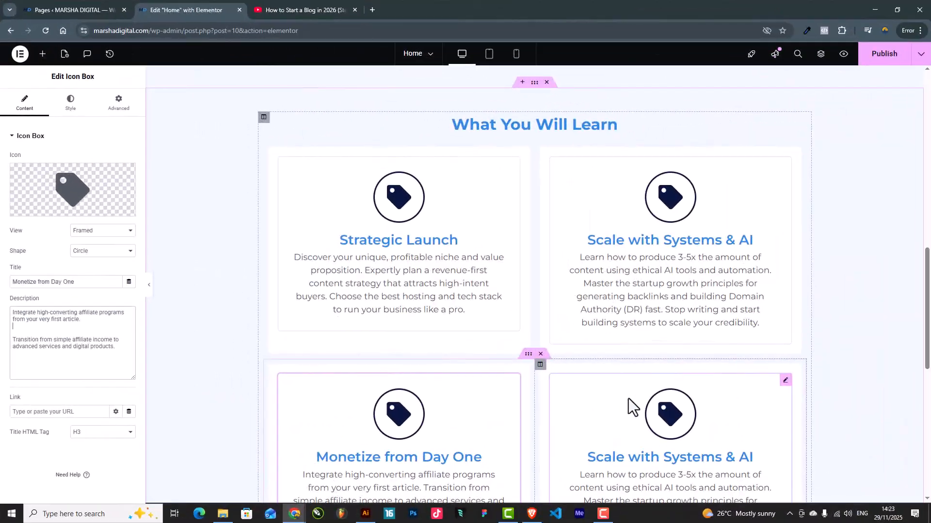
Step: Review the four icon box cards in the "What You Will Learn" section, comparing their order and text
{"action": "scroll", "coordinate": [628, 399], "scroll_direction": "down", "scroll_amount": 4}
{"action": "scroll", "coordinate": [613, 386], "scroll_direction": "up", "scroll_amount": 1}
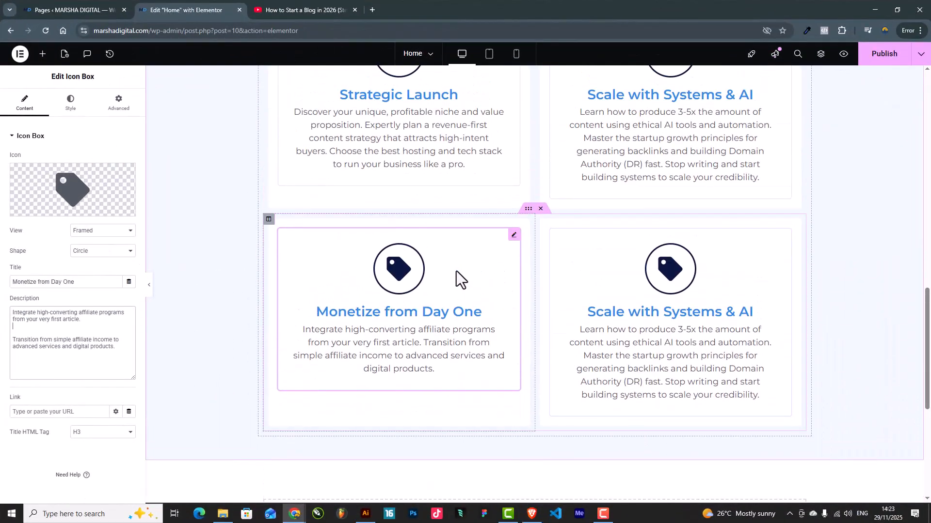
{"action": "scroll", "coordinate": [571, 257], "scroll_direction": "up", "scroll_amount": 1}
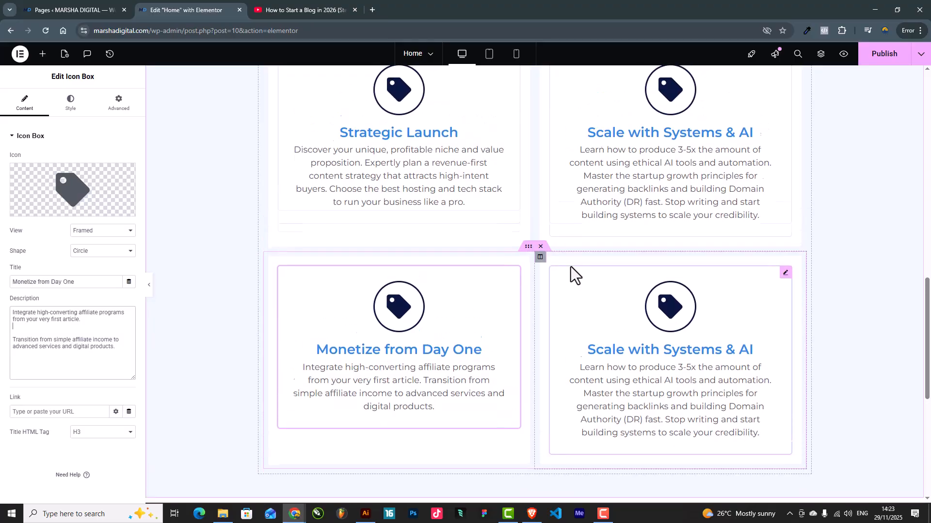
{"action": "scroll", "coordinate": [562, 290], "scroll_direction": "up", "scroll_amount": 4}
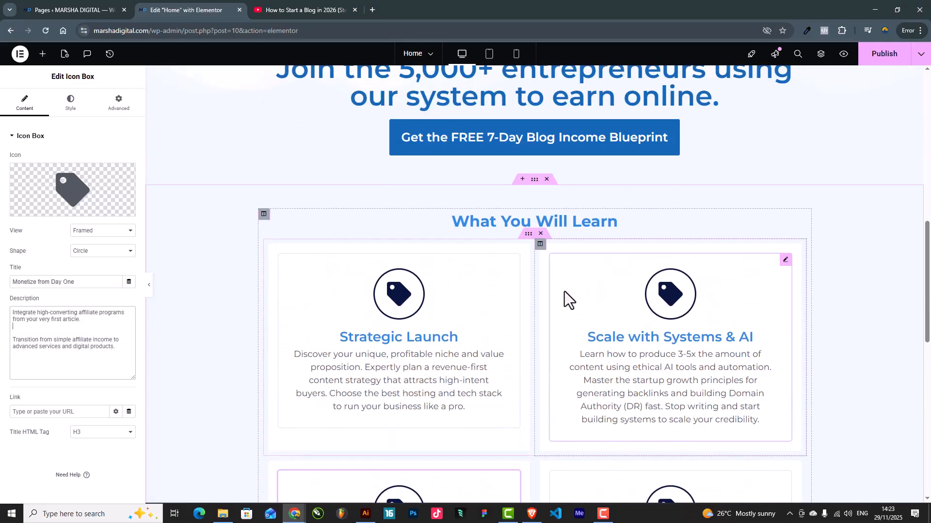
{"action": "scroll", "coordinate": [496, 287], "scroll_direction": "down", "scroll_amount": 2}
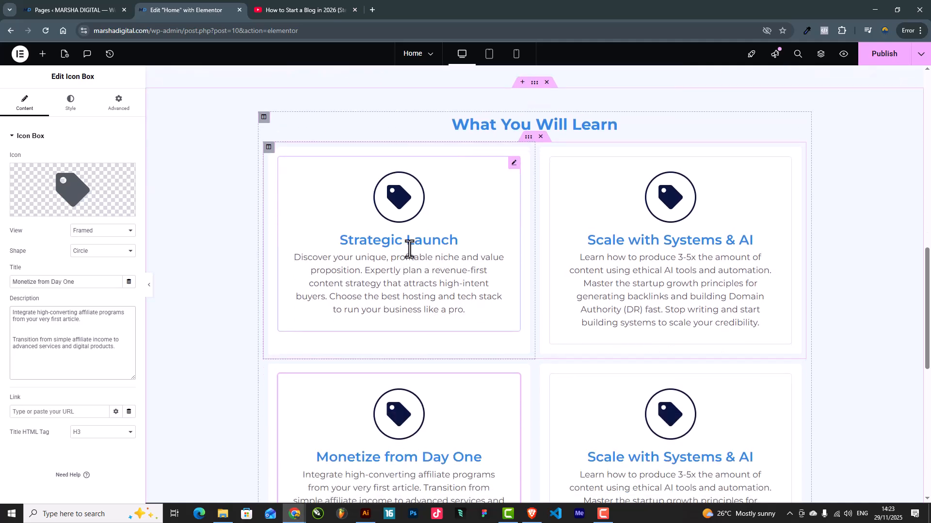
{"action": "scroll", "coordinate": [416, 417], "scroll_direction": "down", "scroll_amount": 2}
{"action": "scroll", "coordinate": [598, 374], "scroll_direction": "up", "scroll_amount": 5}
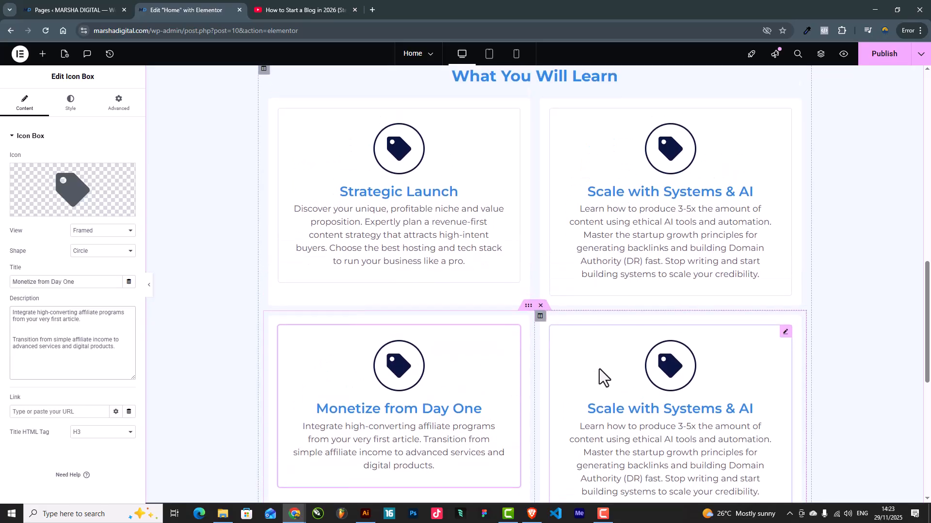
{"action": "scroll", "coordinate": [604, 377], "scroll_direction": "down", "scroll_amount": 6}
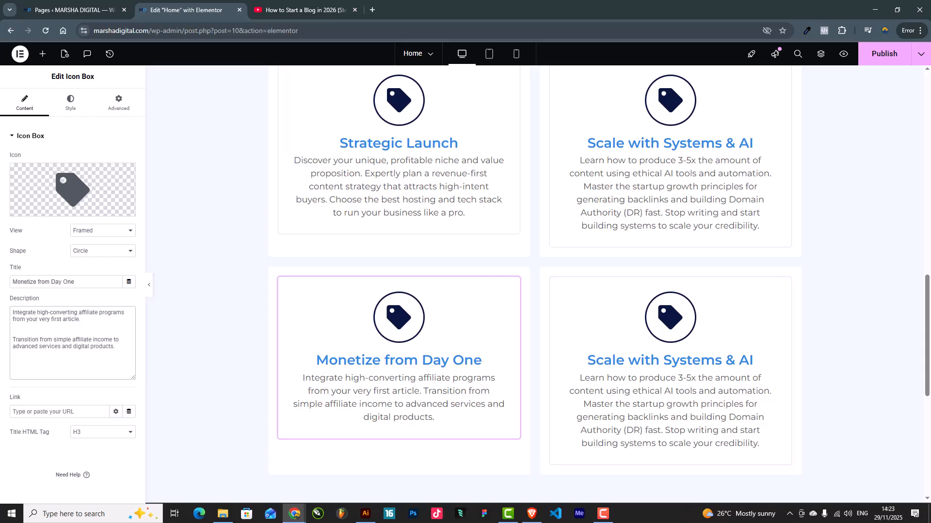
{"action": "key", "text": "super+shift+s"}
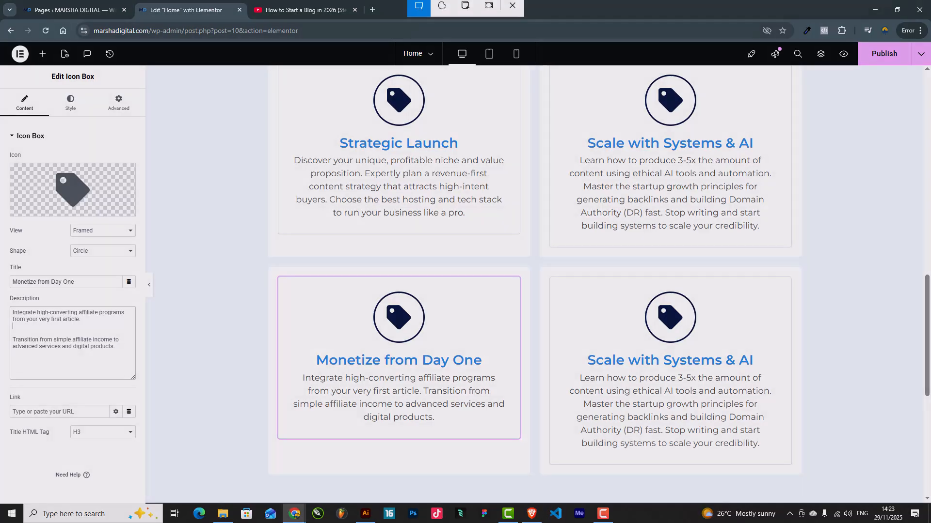
{"action": "key", "text": "Escape"}
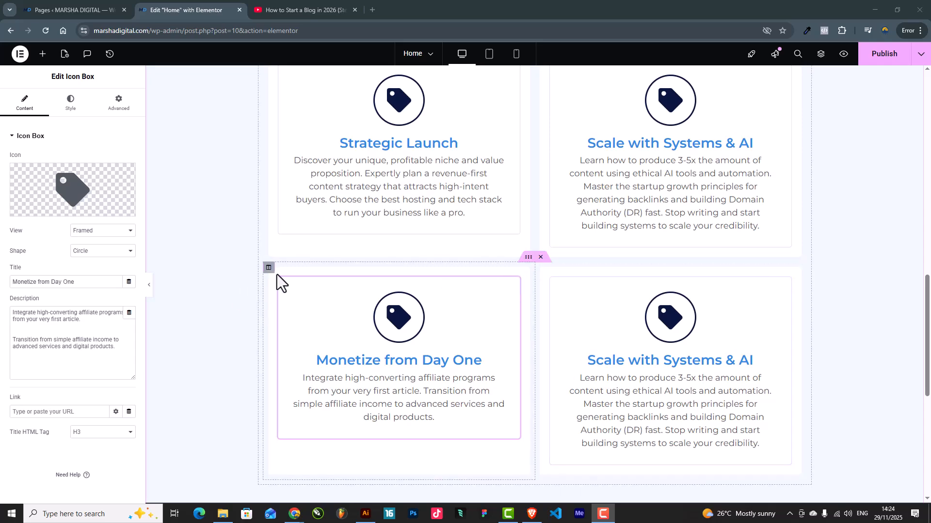
Step: Move the "Monetize from Day One" column to the second position in the lower card row
{"action": "left_click_drag", "start_coordinate": [268, 267], "coordinate": [682, 339]}
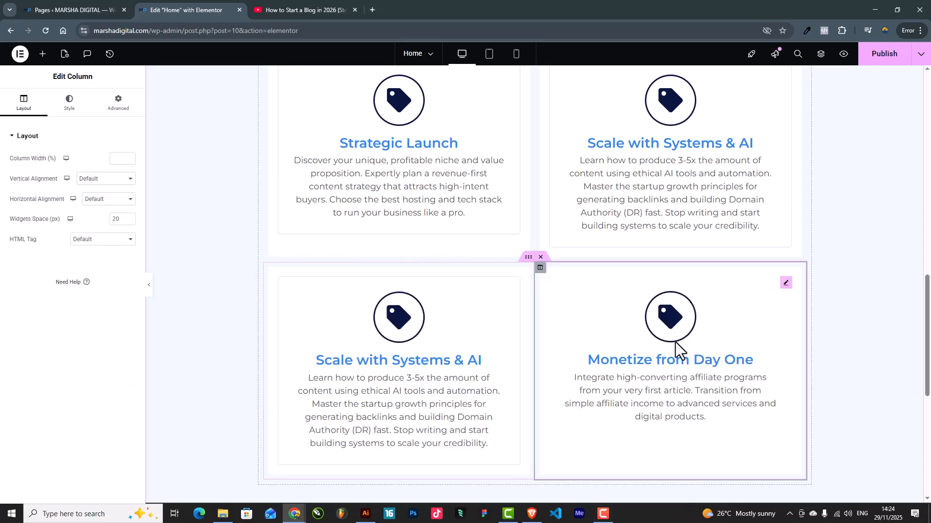
Step: Retitle the lower row's first card "Rapid Growth & Domain Authority" and replace its description, leaving out the sentence about creating systems to build credibility
{"action": "left_click", "coordinate": [413, 374]}
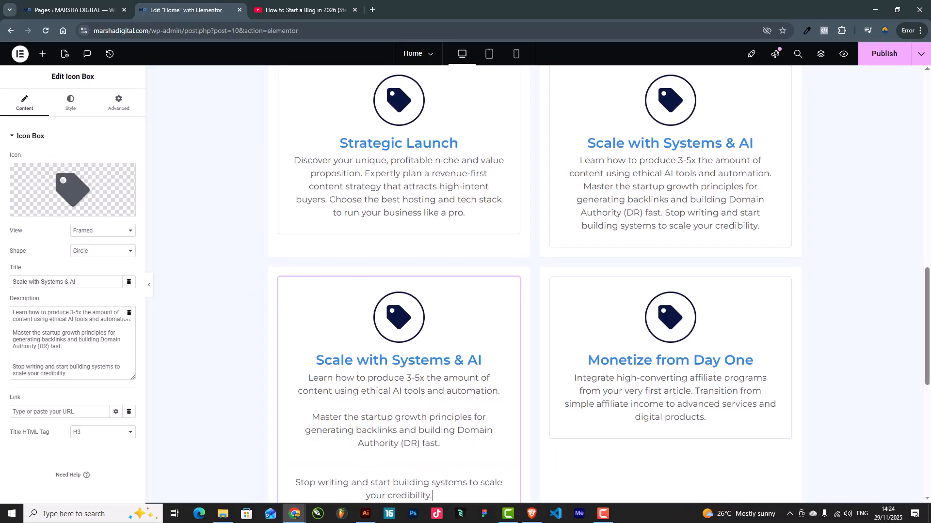
{"action": "key", "text": "alt+Tab"}
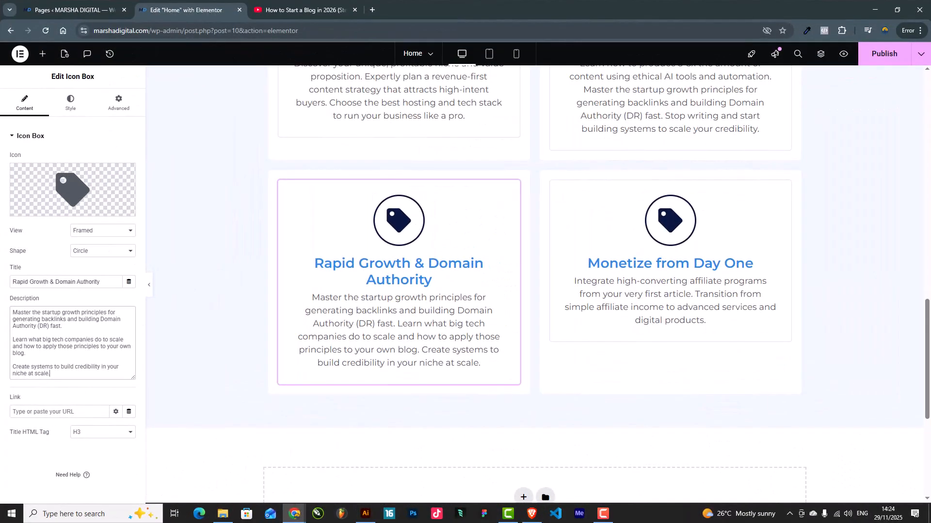
{"action": "left_click_drag", "start_coordinate": [48, 377], "coordinate": [13, 366]}
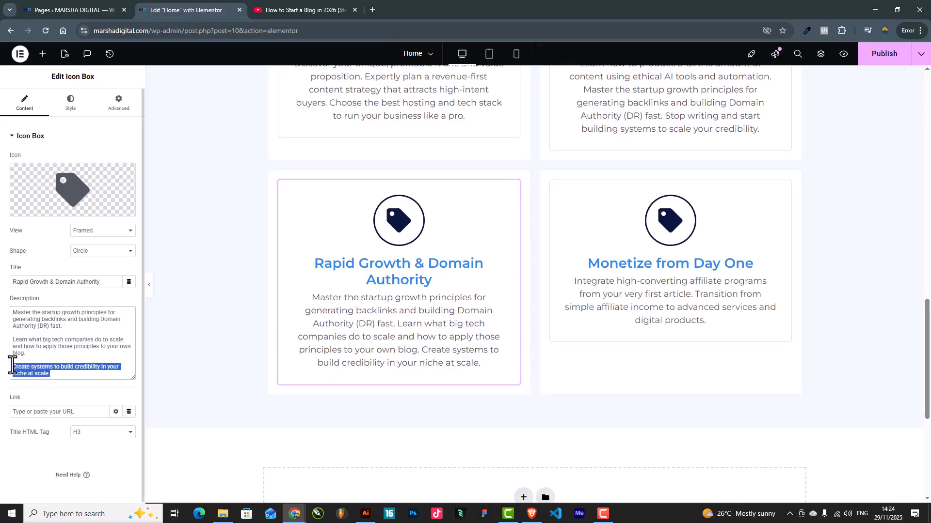
{"action": "key", "text": "BackSpace"}
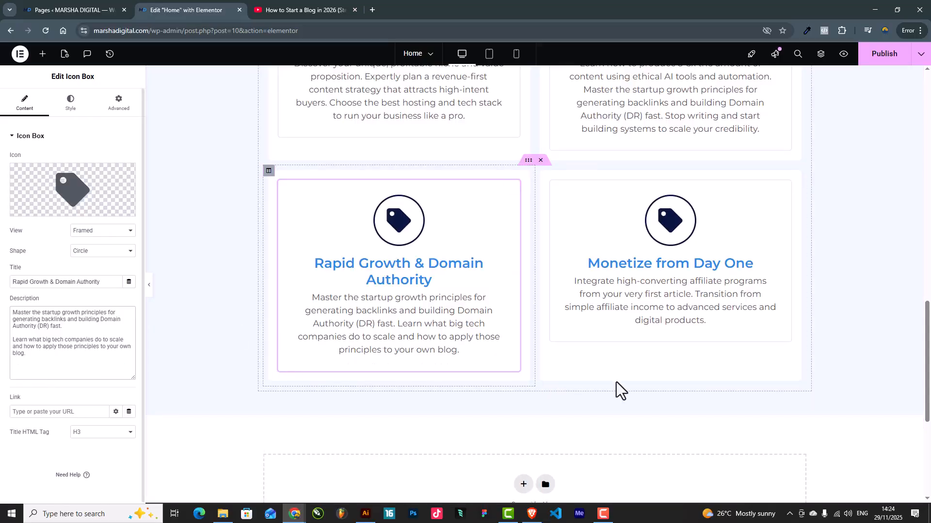
{"action": "scroll", "coordinate": [647, 339], "scroll_direction": "up", "scroll_amount": 3}
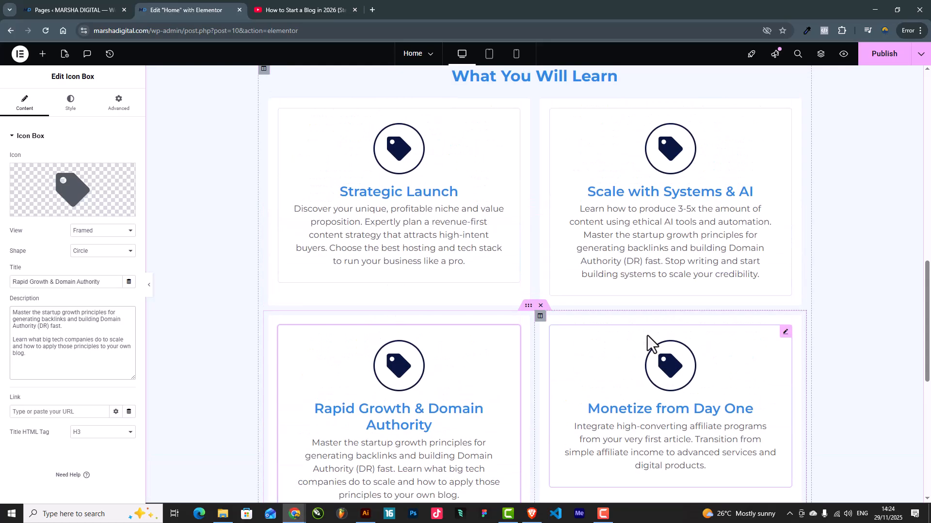
{"action": "left_click", "coordinate": [403, 216]}
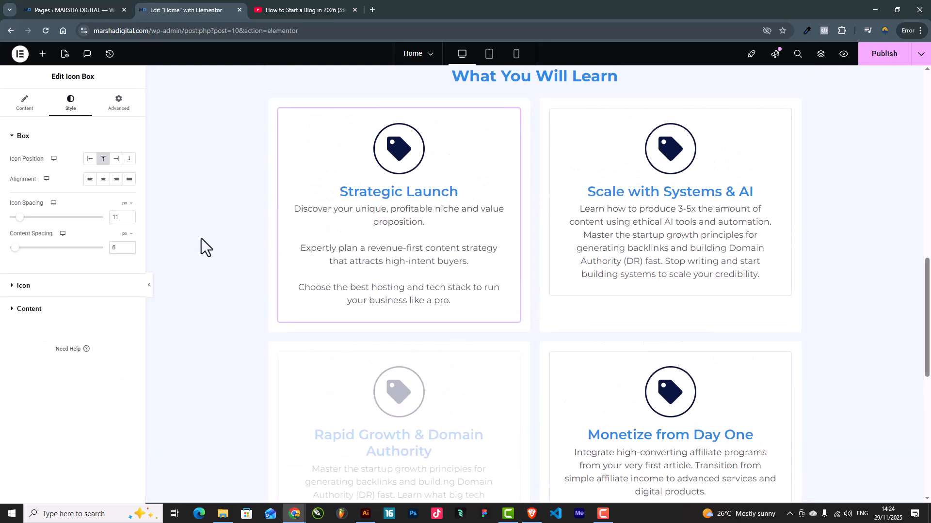
{"action": "scroll", "coordinate": [596, 237], "scroll_direction": "down", "scroll_amount": 3}
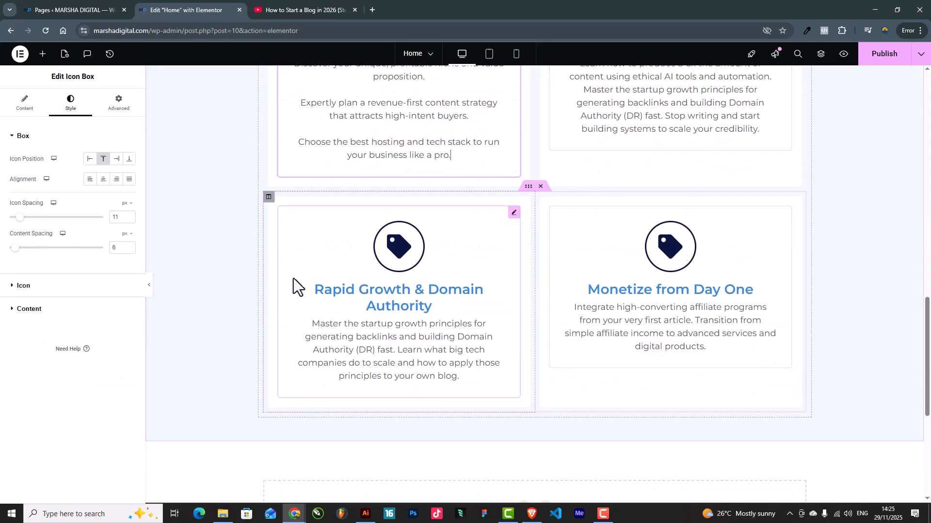
{"action": "scroll", "coordinate": [286, 275], "scroll_direction": "up", "scroll_amount": 4}
Step: Change the "Scale with Systems & AI" card's icon to the Rocket icon, filtering the icon library by "roc"
{"action": "left_click", "coordinate": [676, 206]}
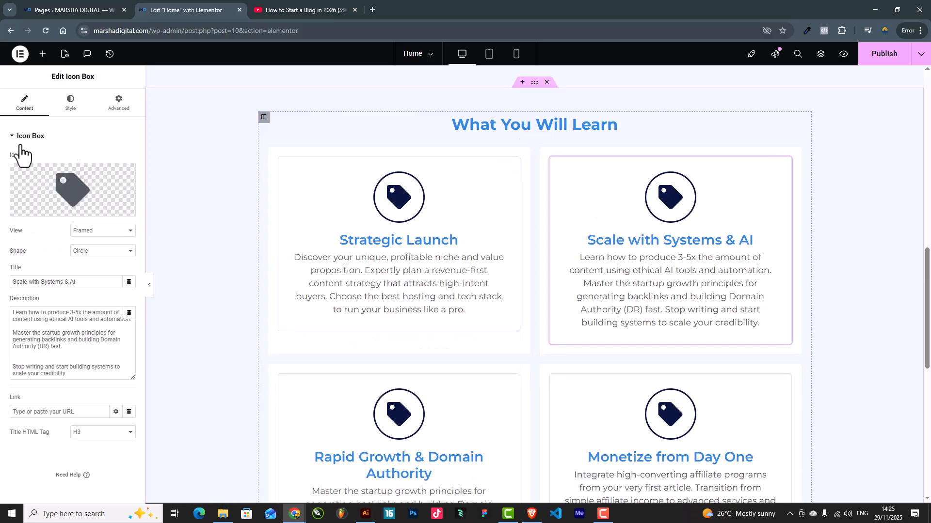
{"action": "left_click", "coordinate": [73, 194]}
{"action": "scroll", "coordinate": [475, 281], "scroll_direction": "down", "scroll_amount": 5}
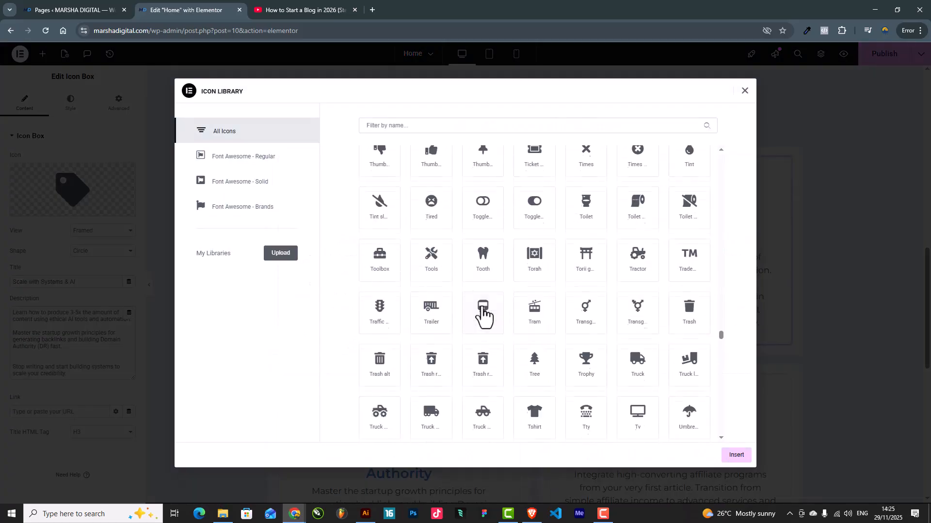
{"action": "scroll", "coordinate": [501, 260], "scroll_direction": "up", "scroll_amount": 2}
{"action": "left_click", "coordinate": [416, 126]}
{"action": "type", "text": "roc"}
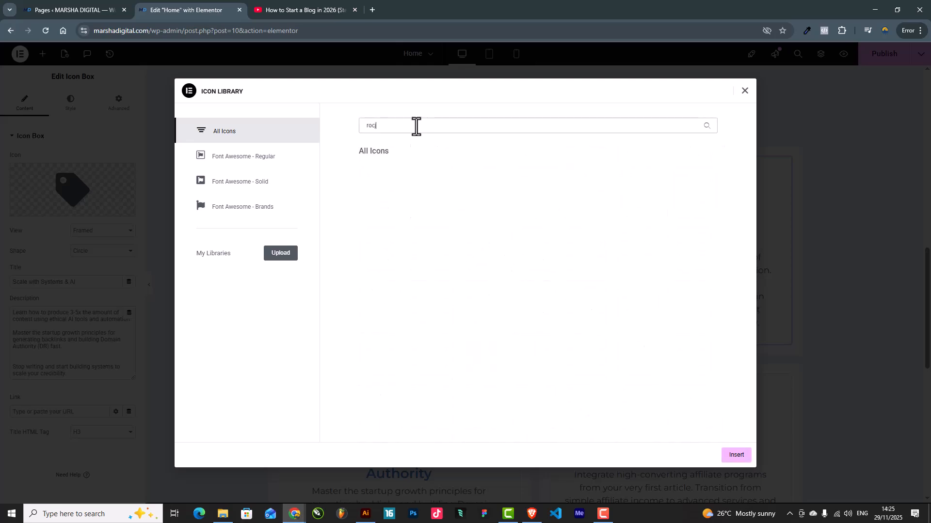
{"action": "type", "text": "j"}
{"action": "key", "text": "BackSpace"}
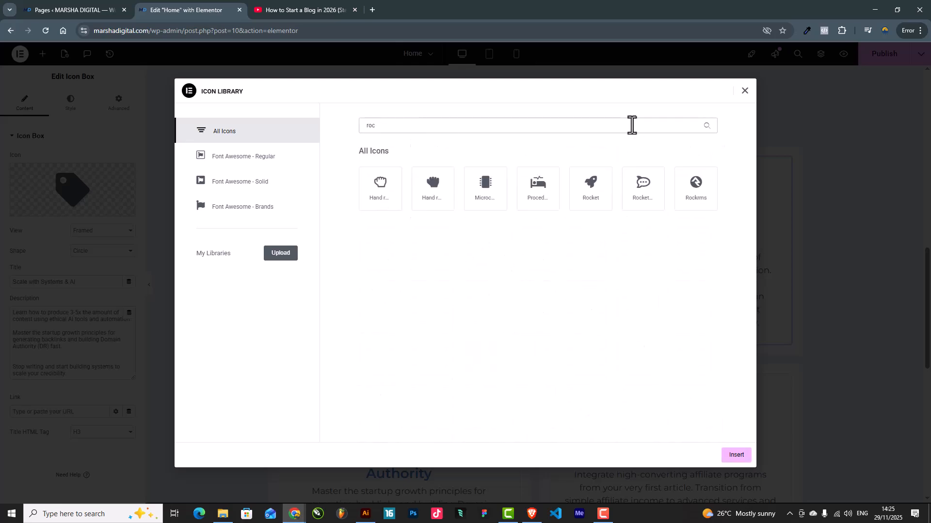
{"action": "left_click", "coordinate": [589, 200]}
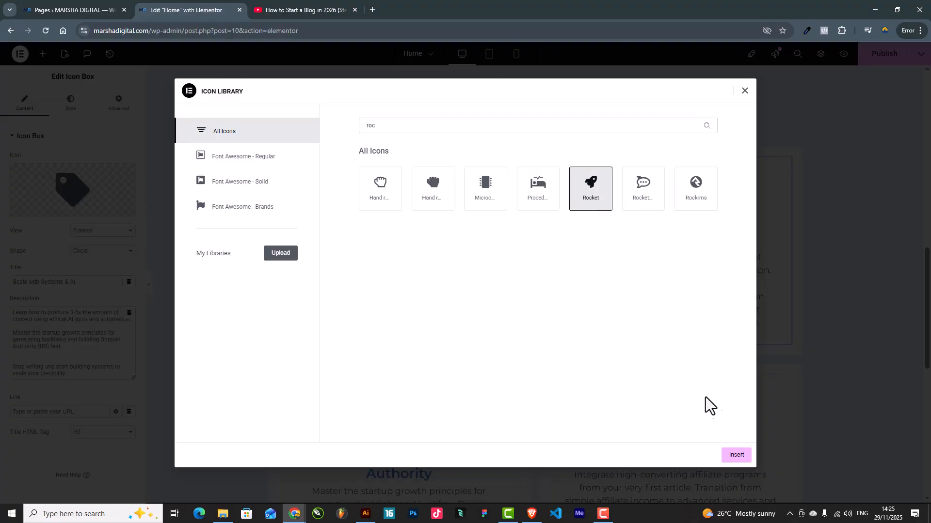
{"action": "left_click", "coordinate": [738, 459]}
Step: Change the "Rapid Growth & Domain Authority" card's icon to the first bar chart icon found by filtering the library by "bar"
{"action": "scroll", "coordinate": [587, 213], "scroll_direction": "down", "scroll_amount": 2}
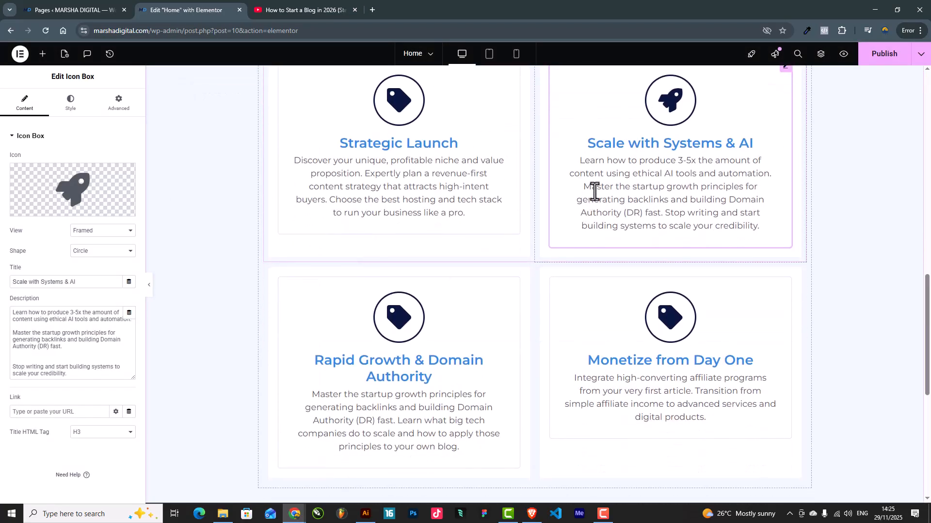
{"action": "scroll", "coordinate": [591, 187], "scroll_direction": "down", "scroll_amount": 2}
{"action": "left_click", "coordinate": [388, 262]}
{"action": "left_click", "coordinate": [73, 197]}
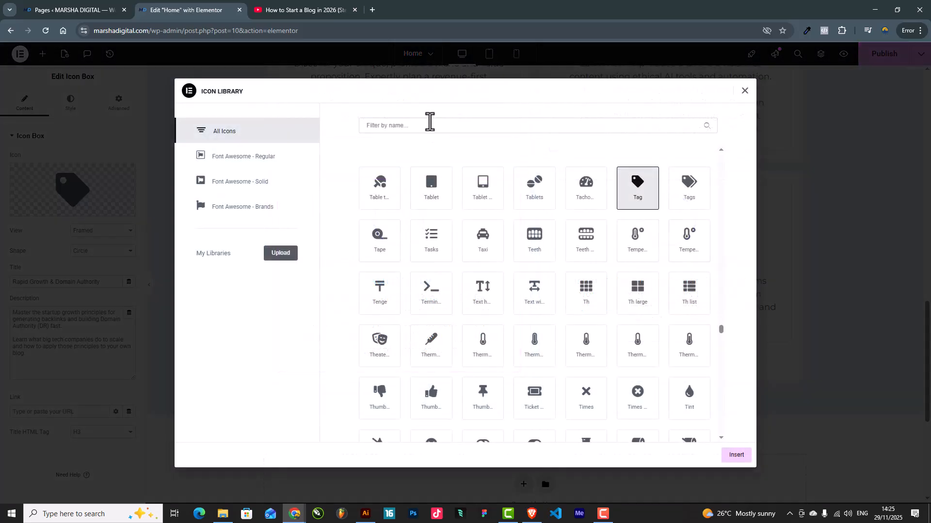
{"action": "left_click", "coordinate": [428, 130]}
{"action": "type", "text": "bar"}
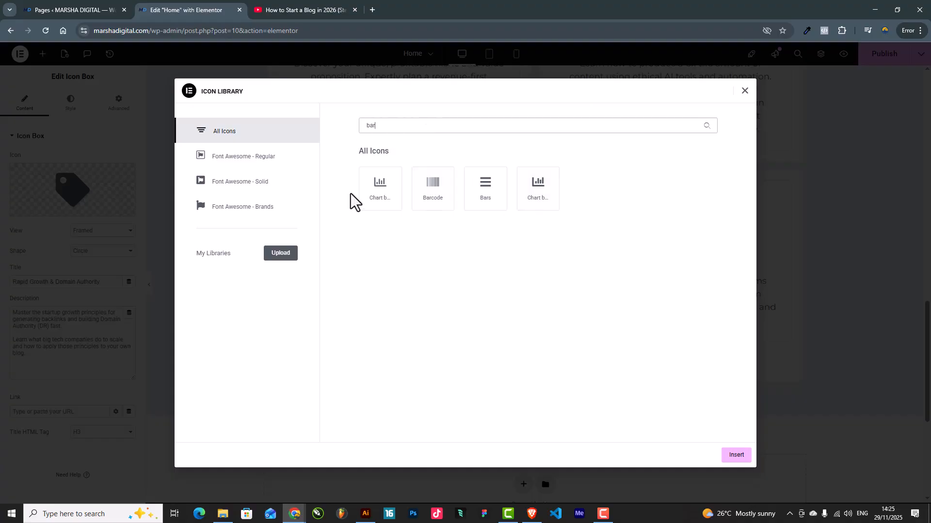
{"action": "left_click", "coordinate": [380, 189]}
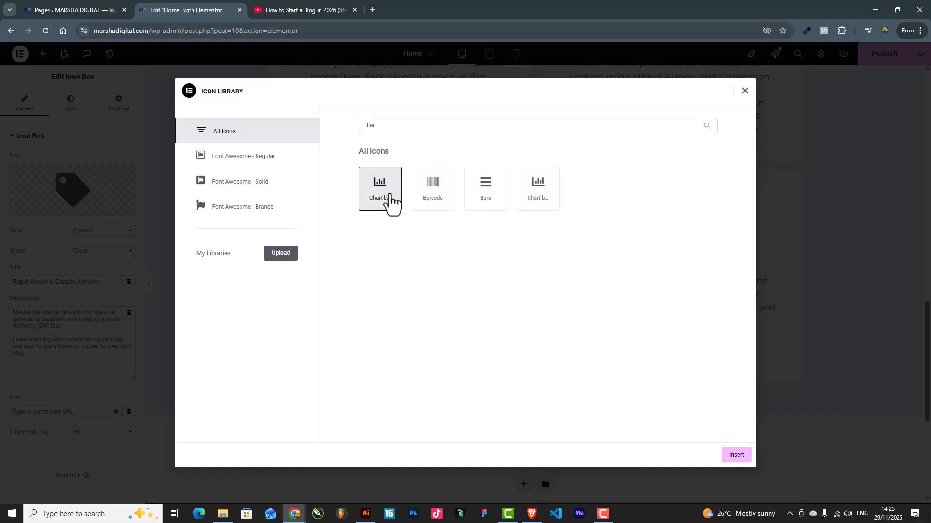
{"action": "left_click", "coordinate": [737, 455]}
Step: Try the dollar funnel icon on the "Rapid Growth & Domain Authority" card, filtering the library by "dol", and undo the icon change
{"action": "scroll", "coordinate": [575, 295], "scroll_direction": "up", "scroll_amount": 4}
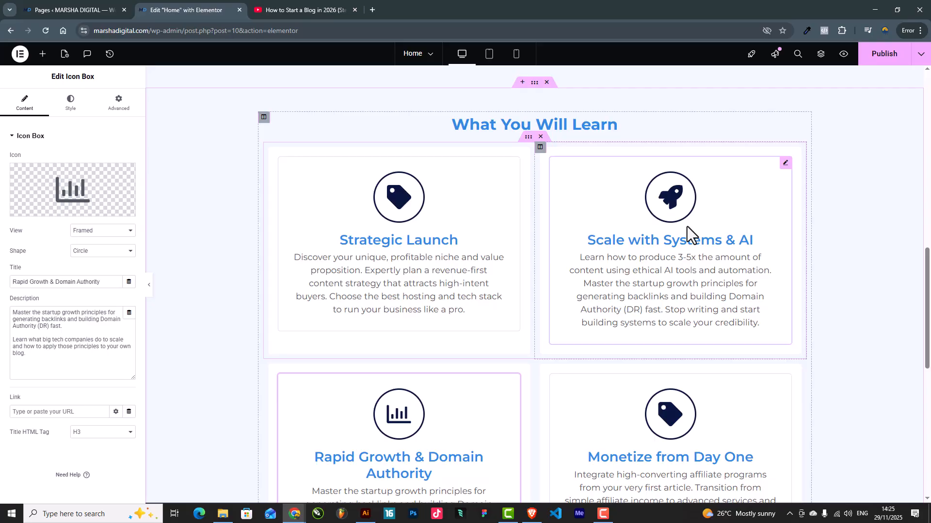
{"action": "scroll", "coordinate": [674, 252], "scroll_direction": "down", "scroll_amount": 3}
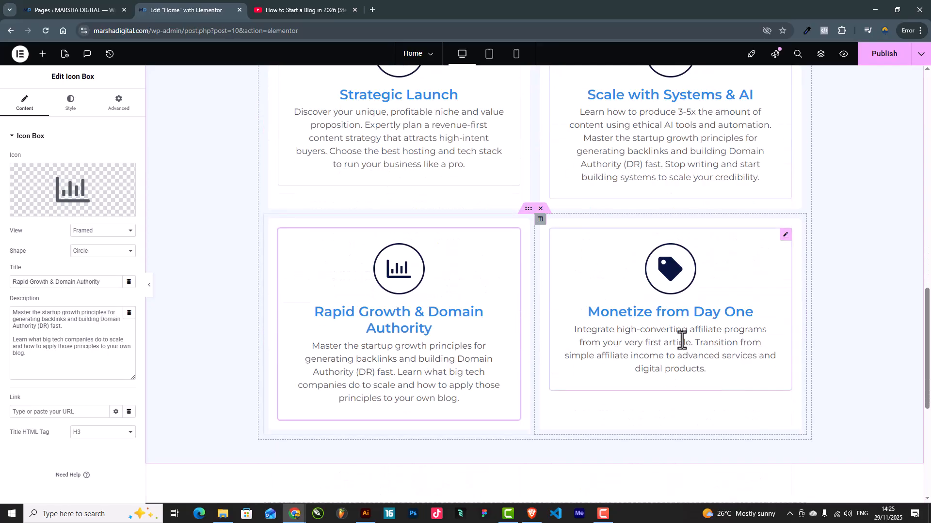
{"action": "left_click", "coordinate": [102, 184]}
{"action": "type", "text": "dol"}
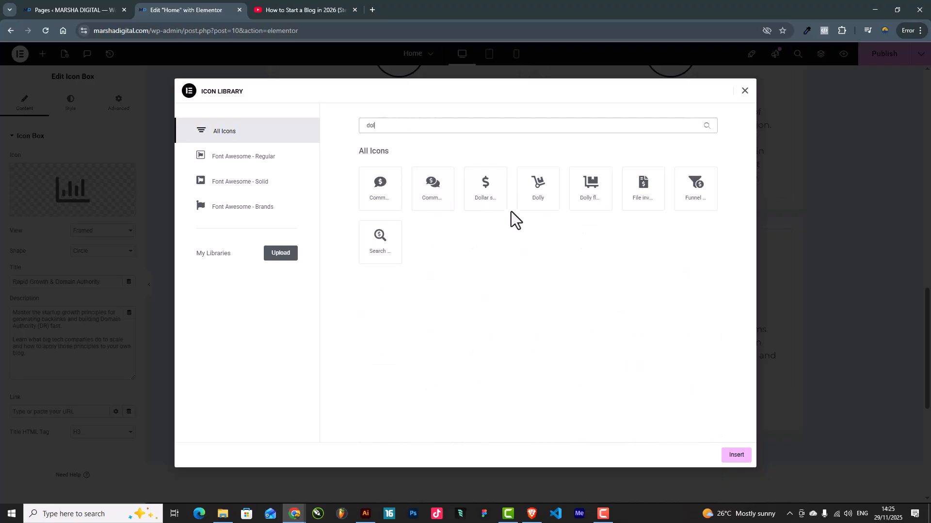
{"action": "left_click", "coordinate": [699, 192]}
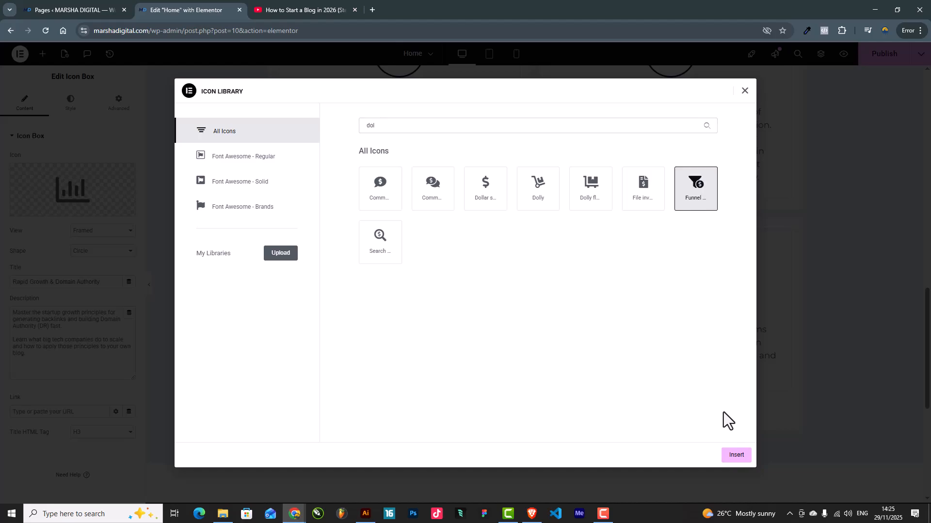
{"action": "left_click", "coordinate": [737, 460]}
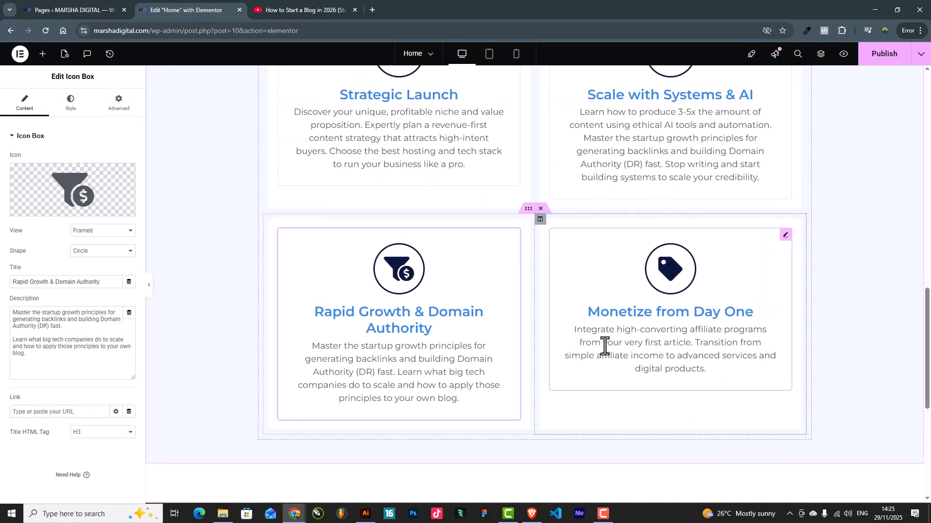
{"action": "key", "text": "ctrl+z"}
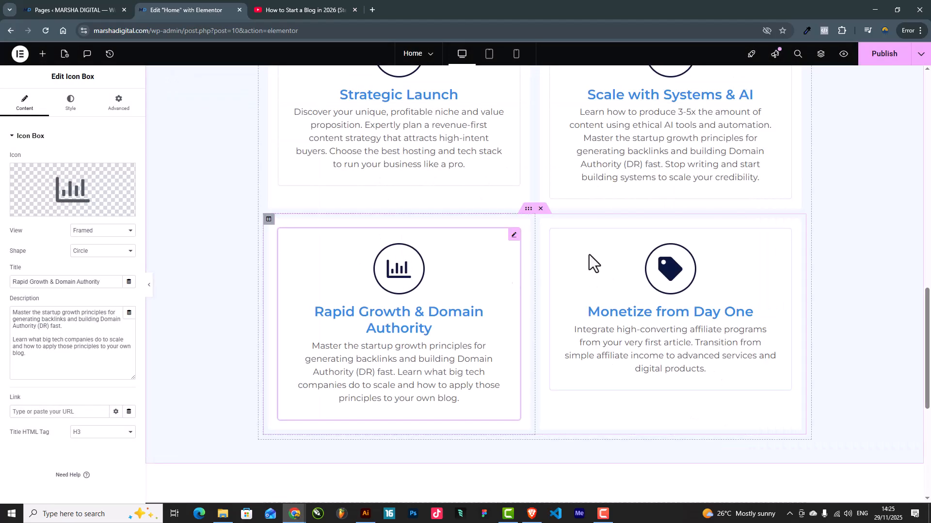
Step: Change the "Monetize from Day One" card's icon to the dollar funnel icon, filtering the icon library by "funn"
{"action": "left_click", "coordinate": [679, 264]}
{"action": "left_click", "coordinate": [42, 207]}
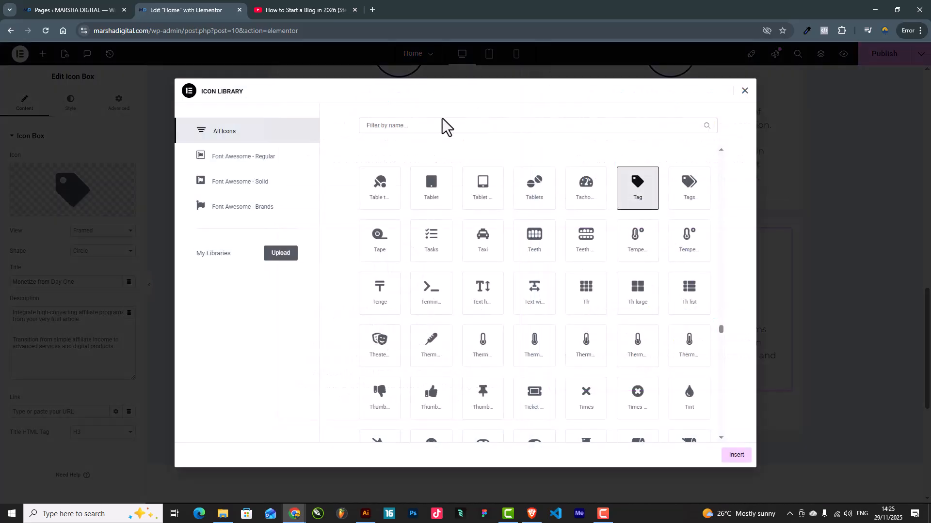
{"action": "left_click", "coordinate": [456, 125]}
{"action": "type", "text": "funn"}
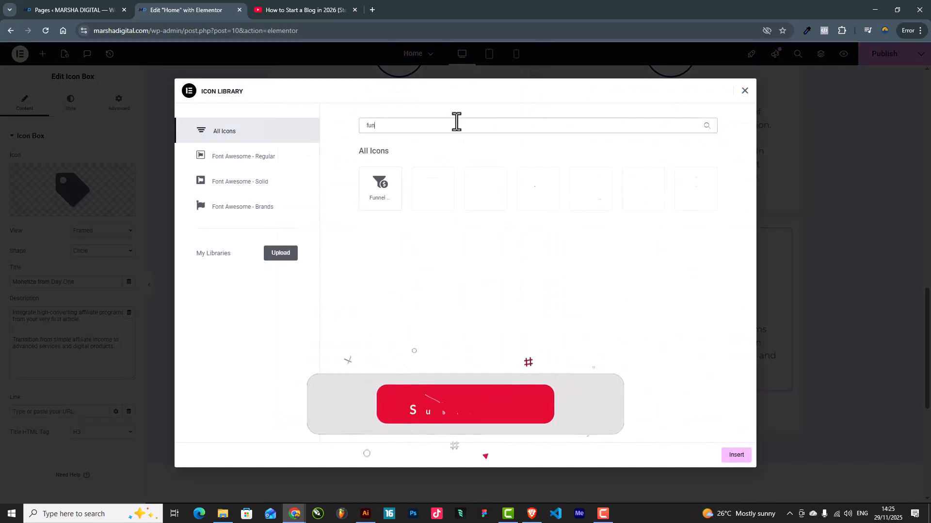
{"action": "left_click", "coordinate": [395, 186]}
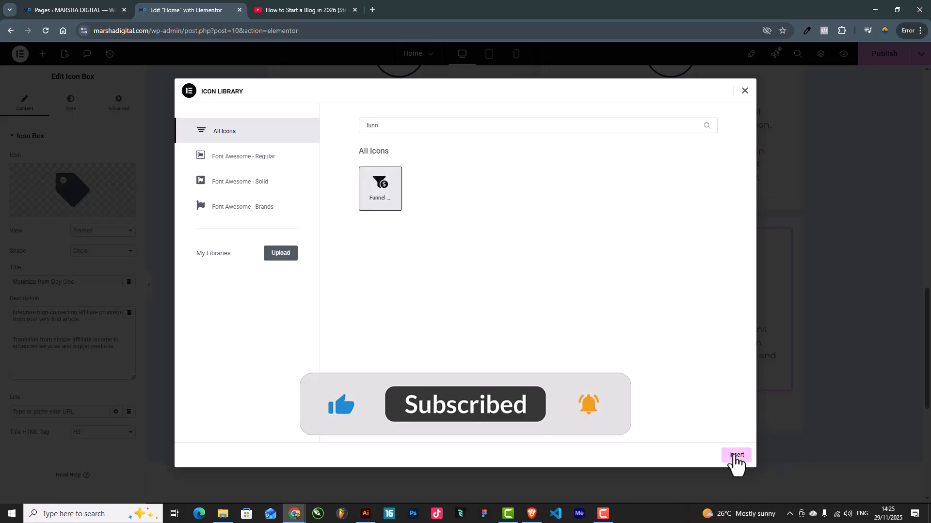
{"action": "left_click", "coordinate": [736, 455]}
Step: Add a new single-column section below the "What You Will Learn" section
{"action": "scroll", "coordinate": [640, 317], "scroll_direction": "down", "scroll_amount": 1}
{"action": "scroll", "coordinate": [449, 290], "scroll_direction": "up", "scroll_amount": 1}
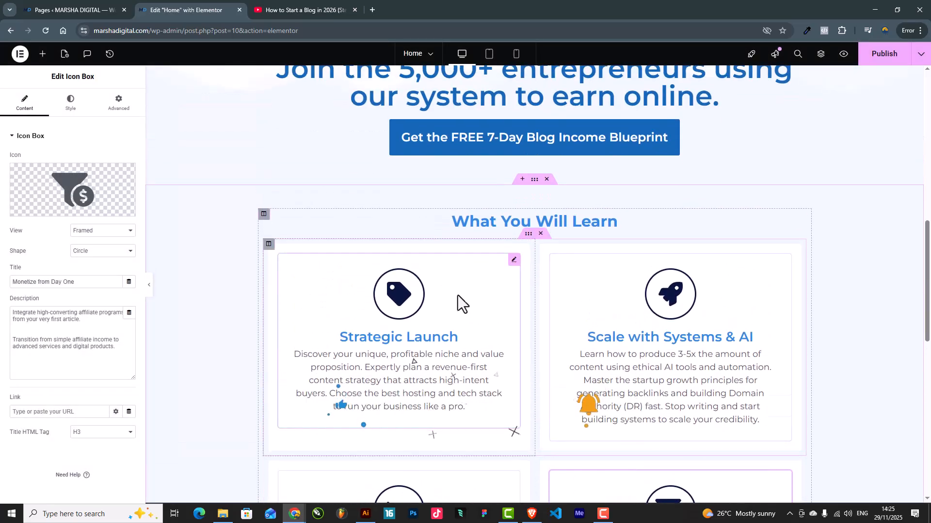
{"action": "scroll", "coordinate": [528, 297], "scroll_direction": "down", "scroll_amount": 2}
{"action": "scroll", "coordinate": [685, 274], "scroll_direction": "down", "scroll_amount": 3}
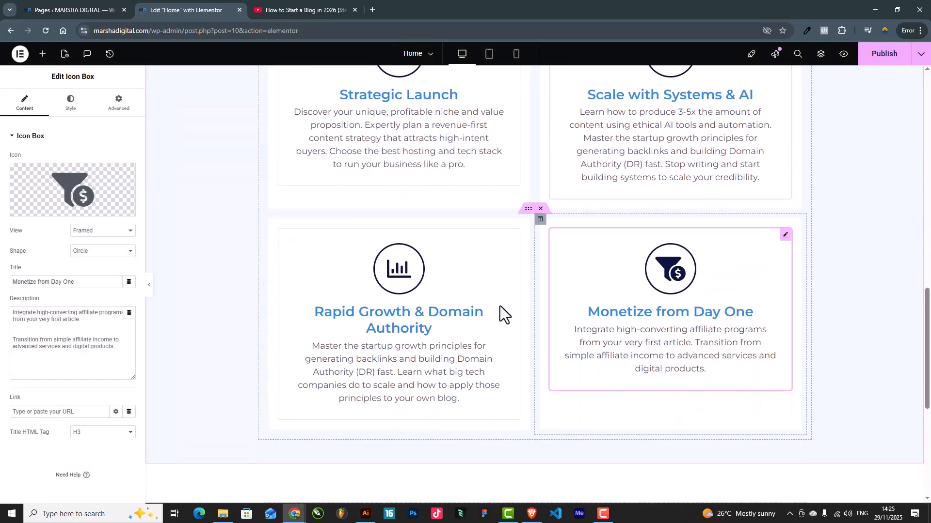
{"action": "scroll", "coordinate": [697, 350], "scroll_direction": "up", "scroll_amount": 15}
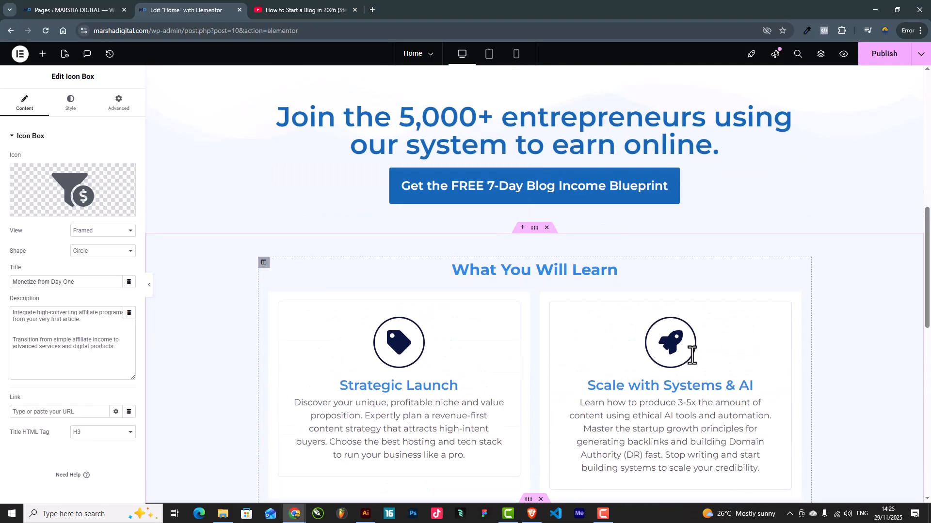
{"action": "scroll", "coordinate": [689, 361], "scroll_direction": "down", "scroll_amount": 20}
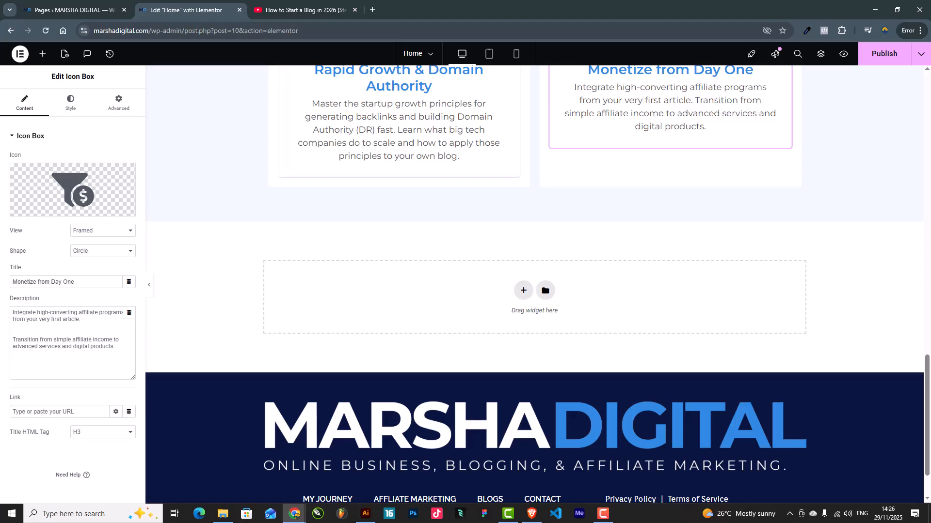
{"action": "left_click", "coordinate": [523, 291]}
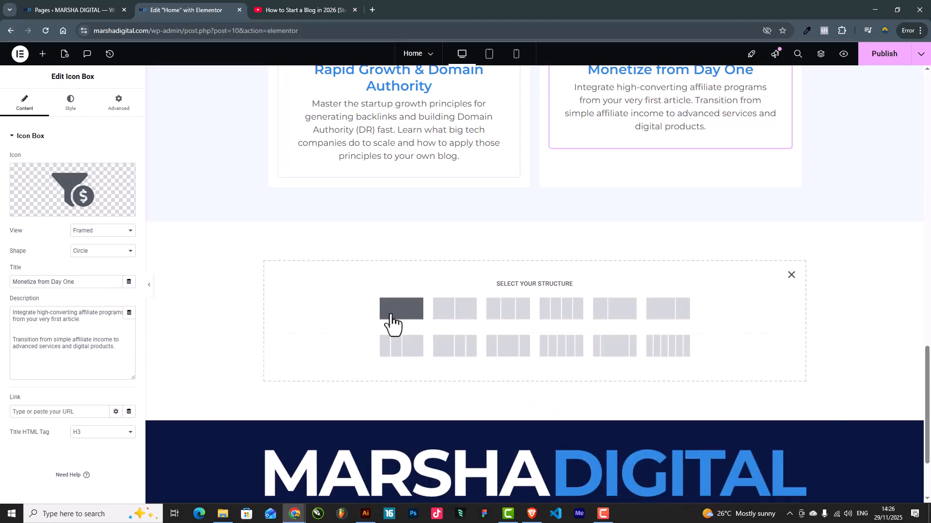
{"action": "left_click", "coordinate": [395, 312]}
Step: Give the new section a solid classic background in the light blue global color
{"action": "scroll", "coordinate": [478, 353], "scroll_direction": "up", "scroll_amount": 7}
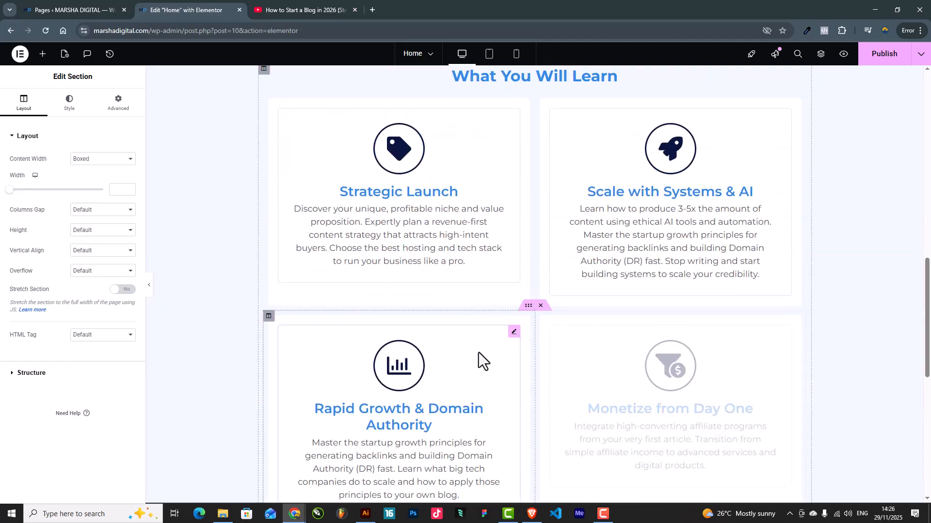
{"action": "scroll", "coordinate": [480, 354], "scroll_direction": "down", "scroll_amount": 3}
{"action": "left_click", "coordinate": [70, 102]}
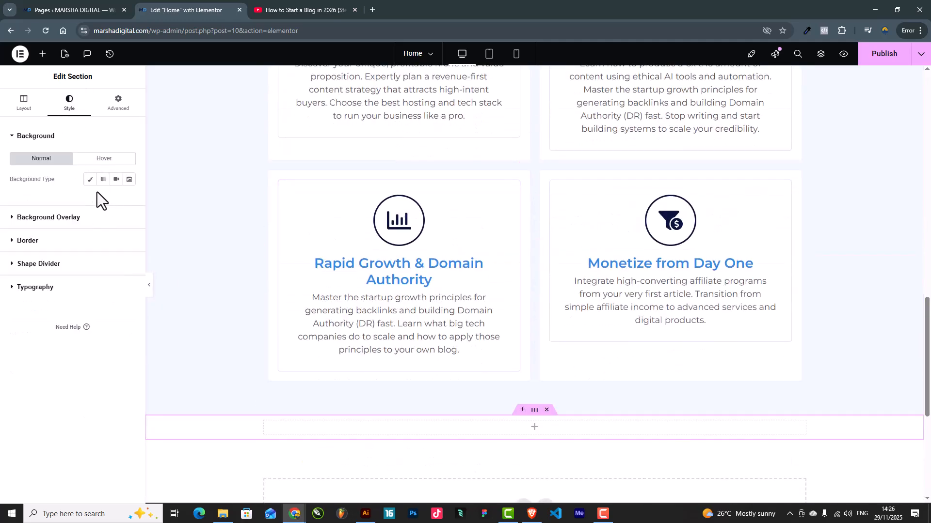
{"action": "left_click", "coordinate": [89, 179]}
{"action": "left_click", "coordinate": [116, 200]}
{"action": "left_click", "coordinate": [56, 247]}
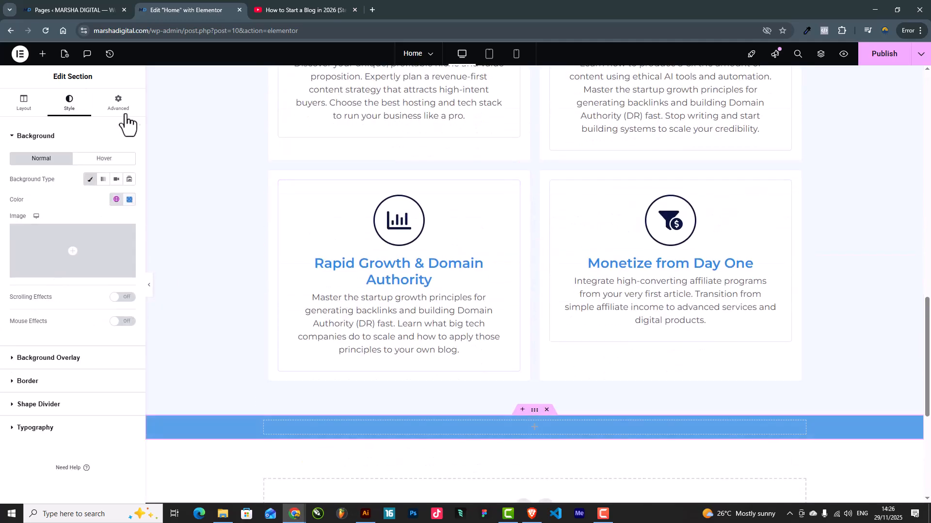
Step: Unlink the blue section's padding values and set its top and bottom padding to 50 px
{"action": "left_click", "coordinate": [121, 105]}
{"action": "left_click", "coordinate": [130, 209]}
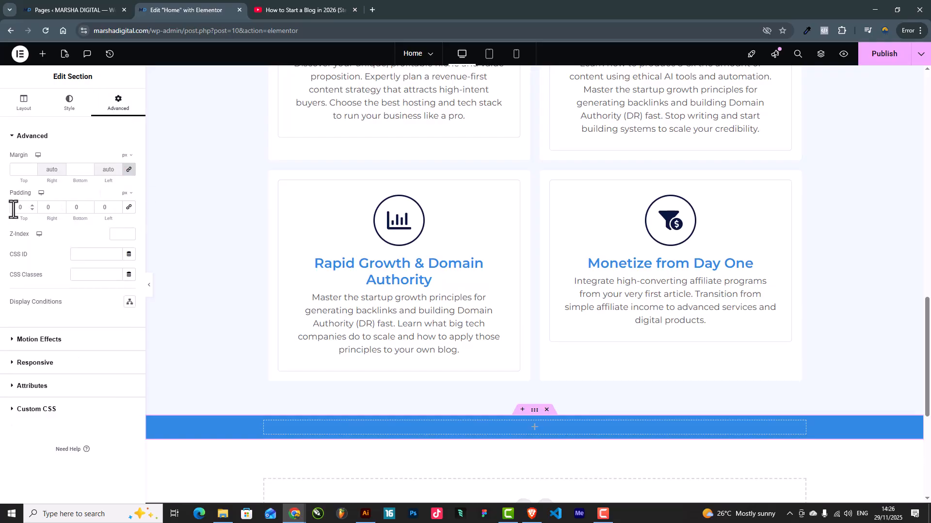
{"action": "type", "text": "50"}
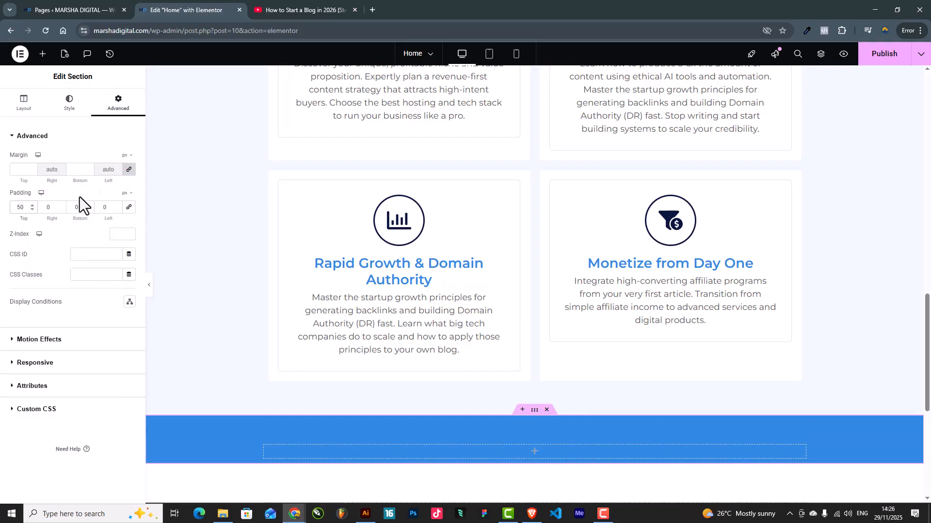
{"action": "type", "text": "50"}
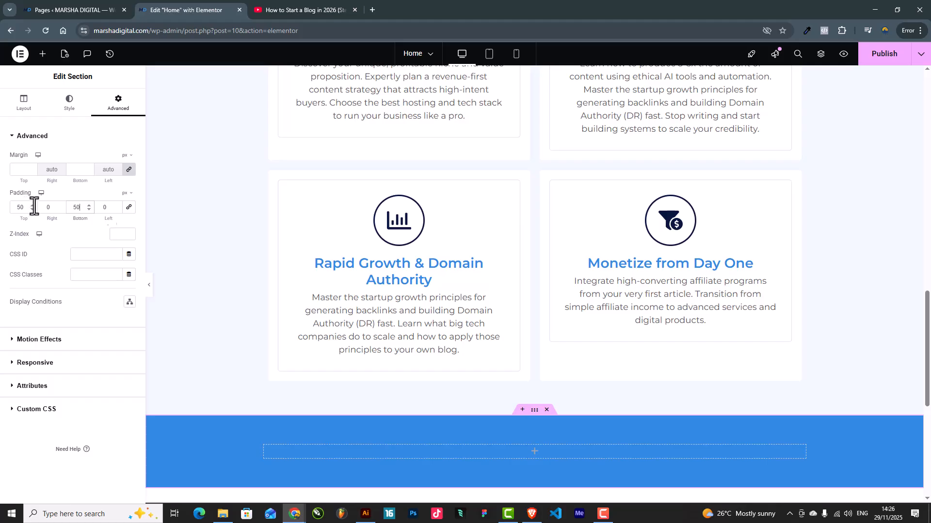
Step: Review the whole home page layout from the header through the learning cards to the new blue section
{"action": "scroll", "coordinate": [360, 275], "scroll_direction": "down", "scroll_amount": 5}
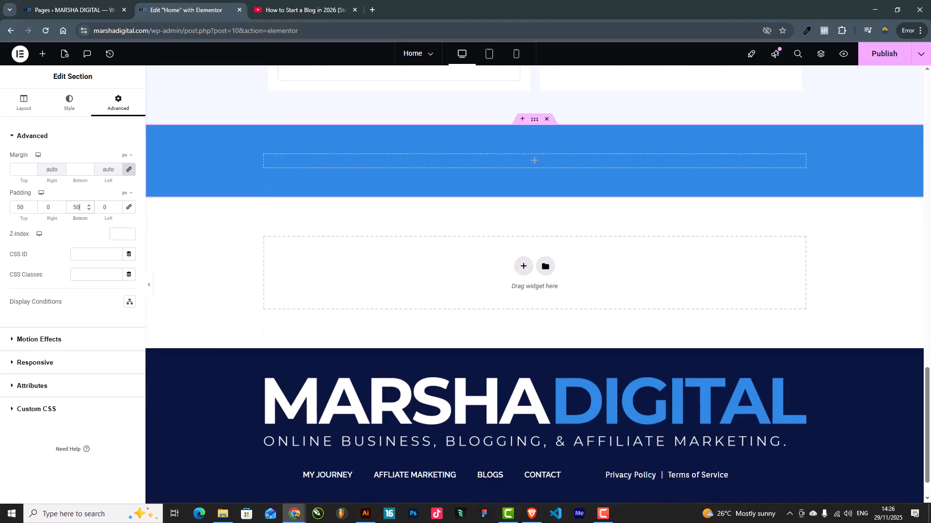
{"action": "scroll", "coordinate": [733, 265], "scroll_direction": "up", "scroll_amount": 15}
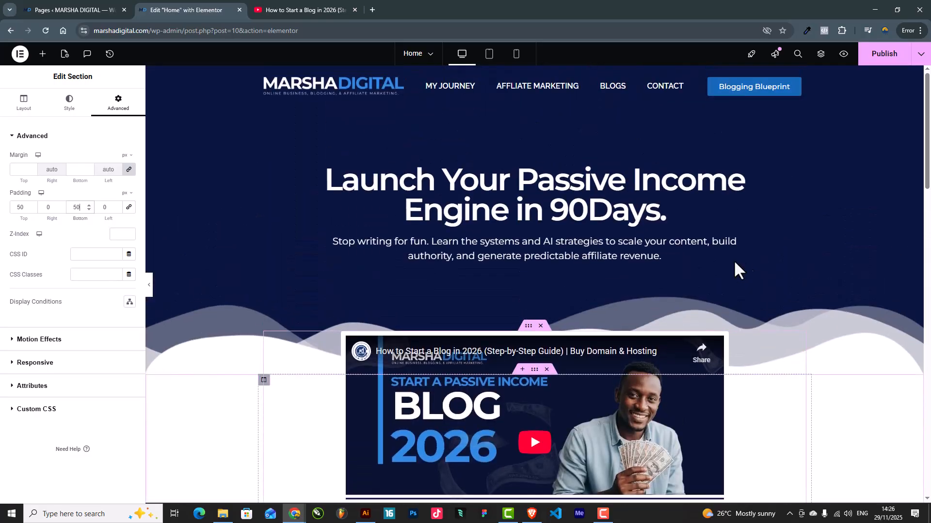
{"action": "scroll", "coordinate": [737, 271], "scroll_direction": "down", "scroll_amount": 4}
{"action": "scroll", "coordinate": [745, 280], "scroll_direction": "down", "scroll_amount": 18}
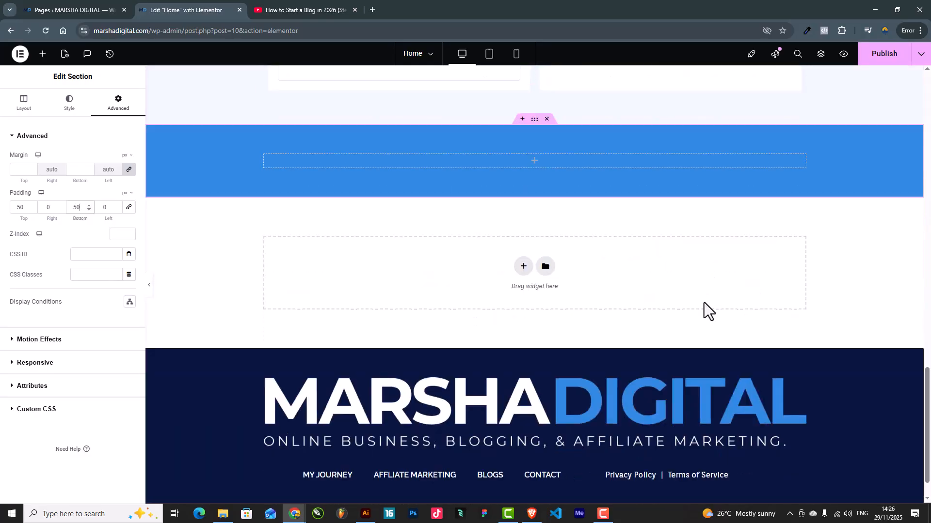
{"action": "scroll", "coordinate": [704, 302], "scroll_direction": "up", "scroll_amount": 4}
{"action": "scroll", "coordinate": [704, 303], "scroll_direction": "up", "scroll_amount": 9}
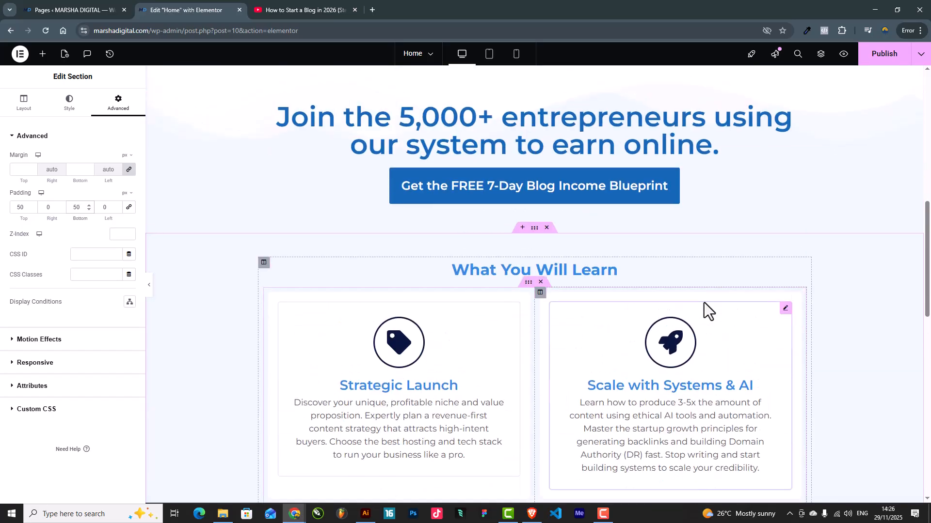
{"action": "scroll", "coordinate": [704, 302], "scroll_direction": "down", "scroll_amount": 7}
{"action": "scroll", "coordinate": [623, 340], "scroll_direction": "up", "scroll_amount": 7}
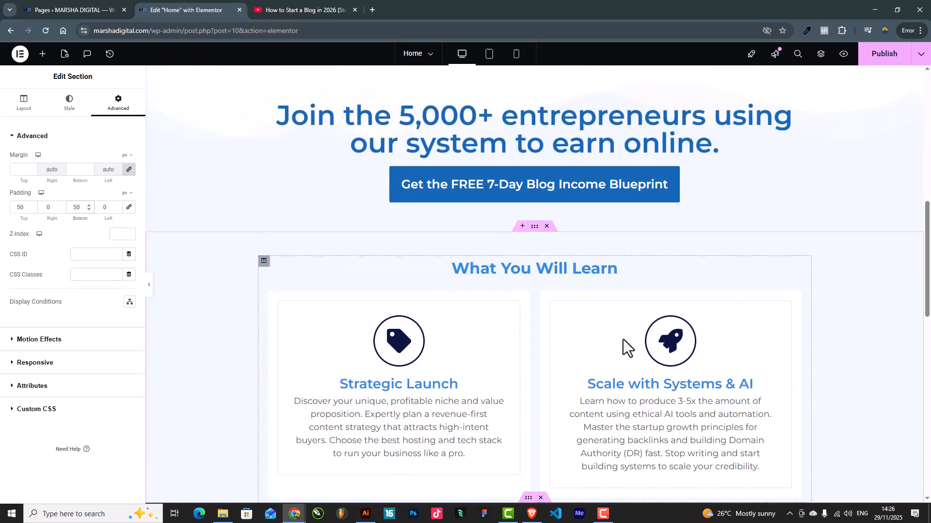
{"action": "scroll", "coordinate": [622, 341], "scroll_direction": "up", "scroll_amount": 10}
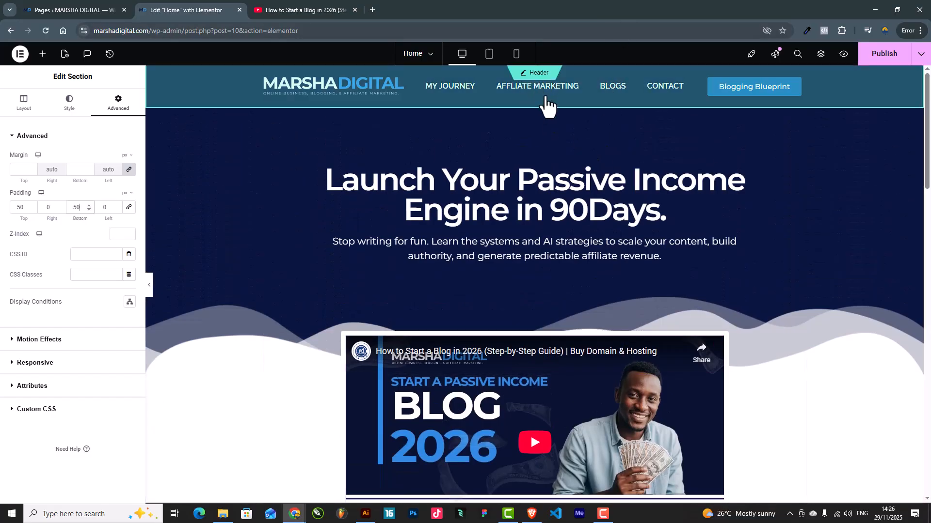
{"action": "scroll", "coordinate": [590, 266], "scroll_direction": "down", "scroll_amount": 12}
{"action": "scroll", "coordinate": [596, 264], "scroll_direction": "down", "scroll_amount": 10}
{"action": "scroll", "coordinate": [597, 267], "scroll_direction": "up", "scroll_amount": 5}
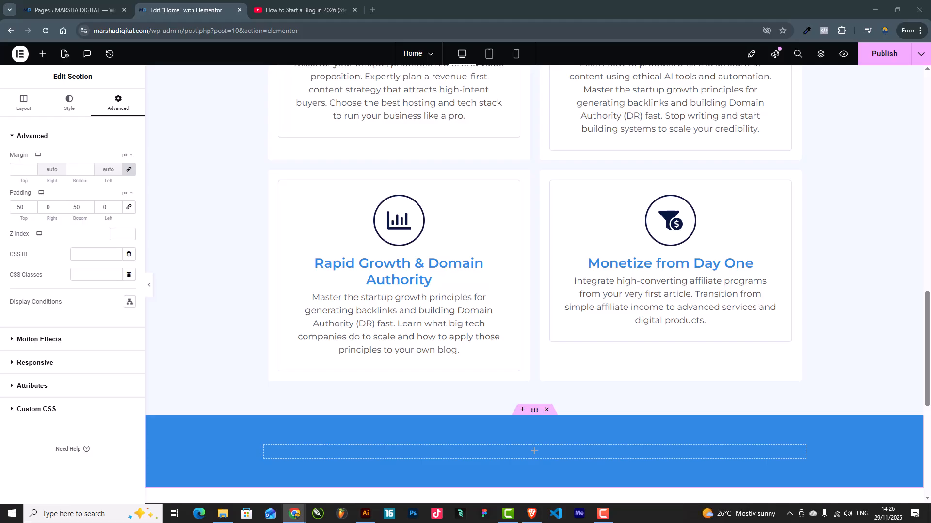
Step: Add a heading to the blue section with the title "Ready to launch your digital engine?"
{"action": "scroll", "coordinate": [318, 326], "scroll_direction": "down", "scroll_amount": 3}
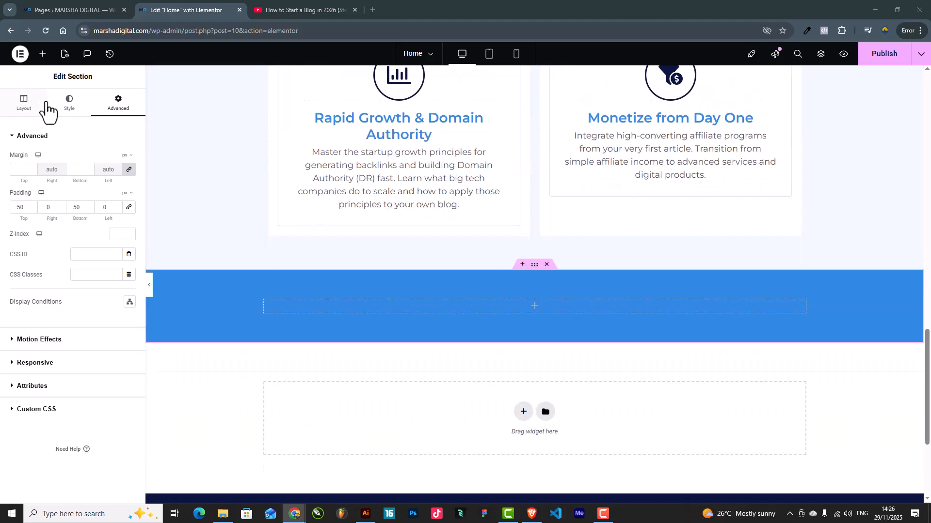
{"action": "left_click", "coordinate": [43, 55]}
{"action": "left_click_drag", "start_coordinate": [80, 188], "coordinate": [545, 305]}
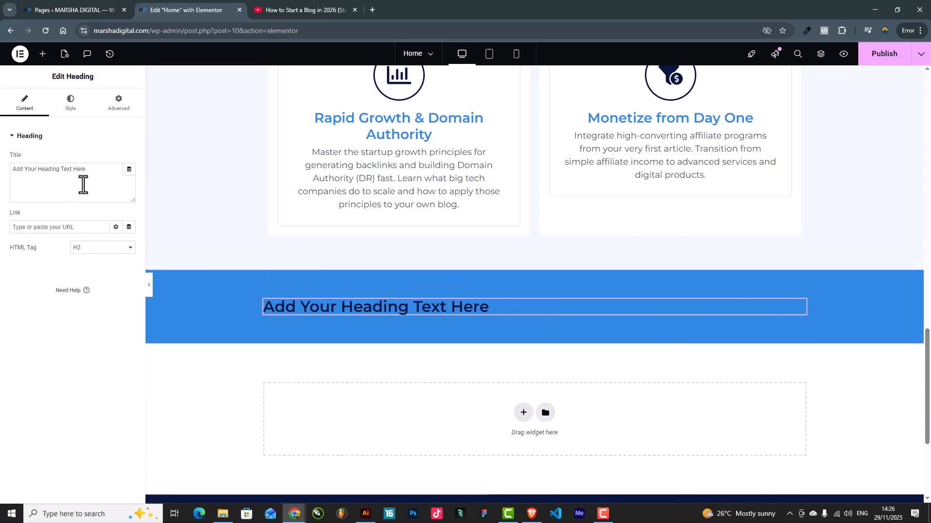
Step: Copy the "Launch Your Passive Income Engine in 90Days." heading's style and apply it to the "Ready to launch your digital engine?" heading
{"action": "scroll", "coordinate": [448, 228], "scroll_direction": "up", "scroll_amount": 15}
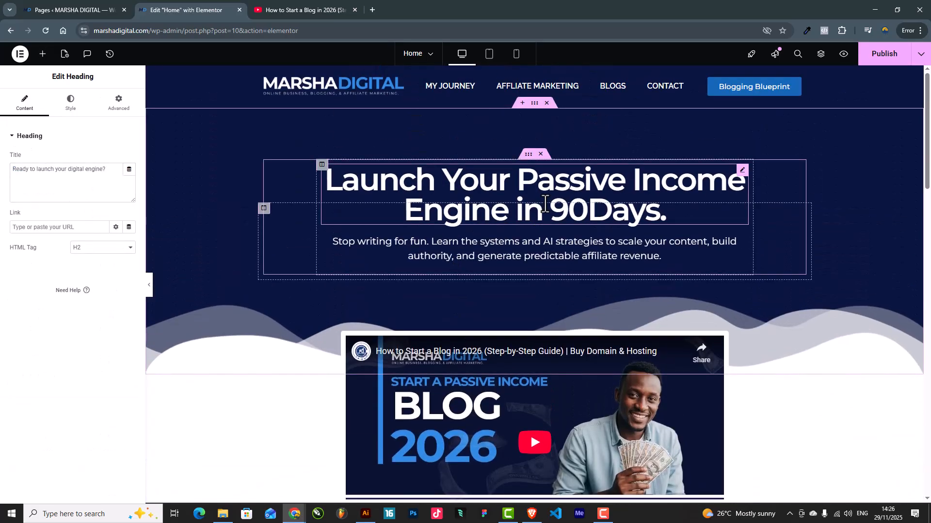
{"action": "right_click", "coordinate": [545, 203]}
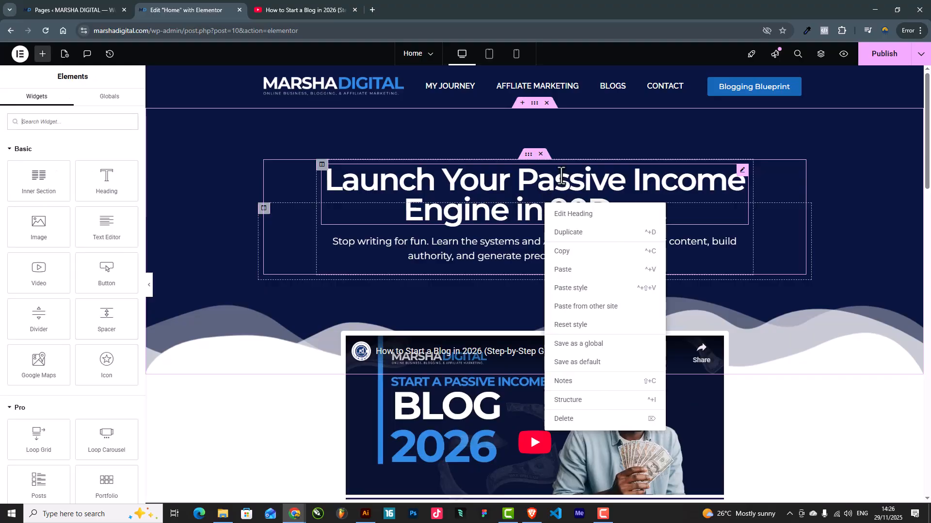
{"action": "left_click", "coordinate": [574, 223]}
{"action": "scroll", "coordinate": [536, 257], "scroll_direction": "down", "scroll_amount": 20}
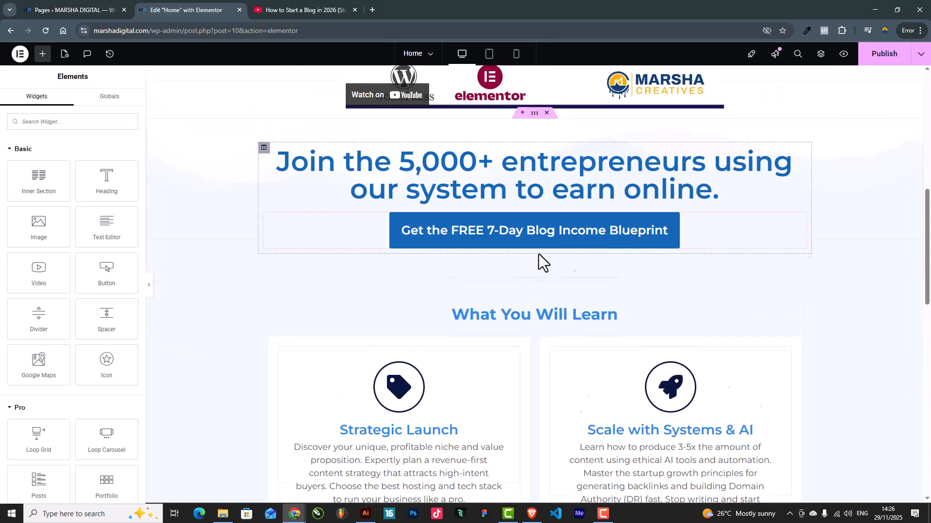
{"action": "right_click", "coordinate": [457, 119]}
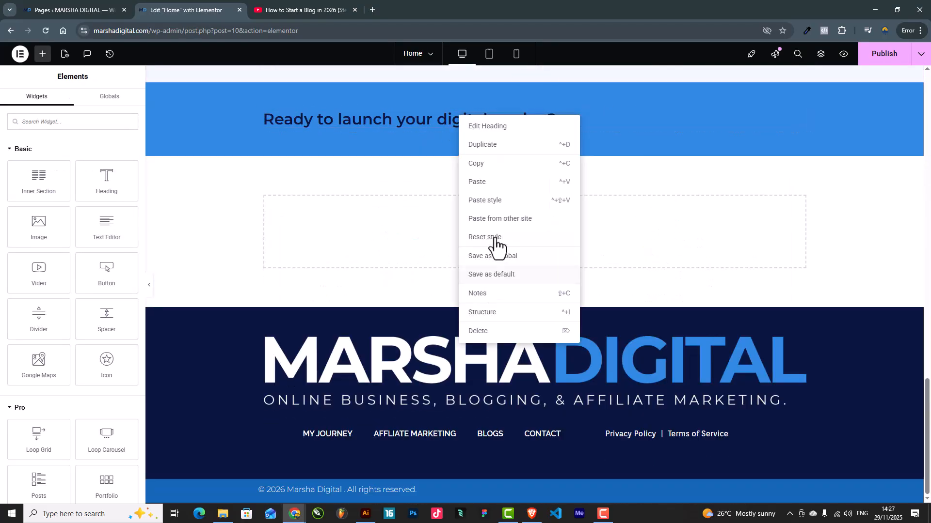
{"action": "left_click", "coordinate": [498, 201]}
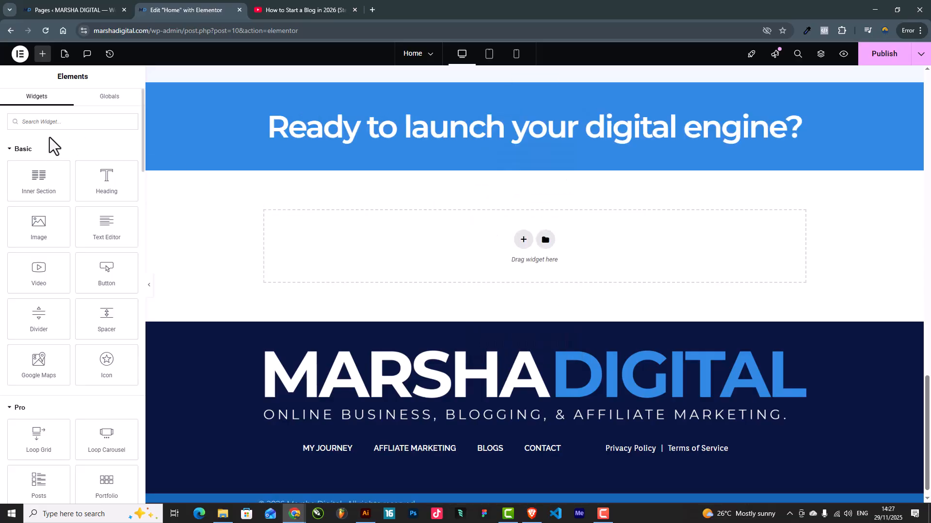
Step: Set the "Ready to launch your digital engine?" heading's font size to 45 px
{"action": "left_click", "coordinate": [490, 135]}
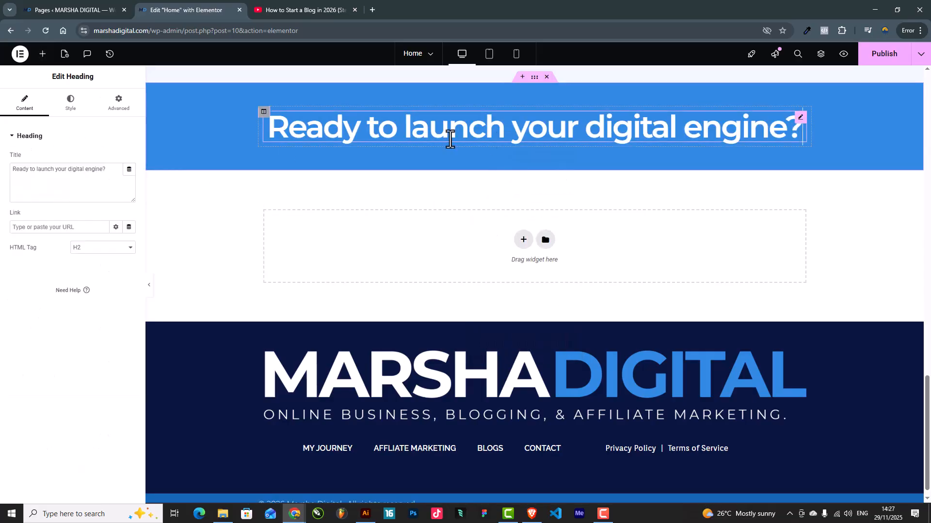
{"action": "left_click", "coordinate": [70, 105]}
{"action": "left_click", "coordinate": [129, 187]}
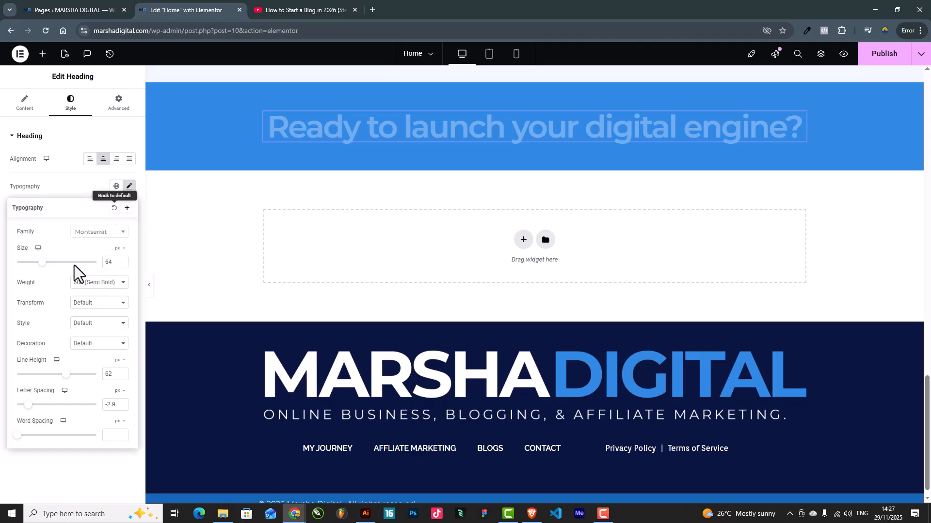
{"action": "mouse_move", "coordinate": [48, 264]}
{"action": "left_mouse_down"}
{"action": "mouse_move", "coordinate": [25, 267]}
{"action": "mouse_move", "coordinate": [35, 268]}
{"action": "left_mouse_up"}
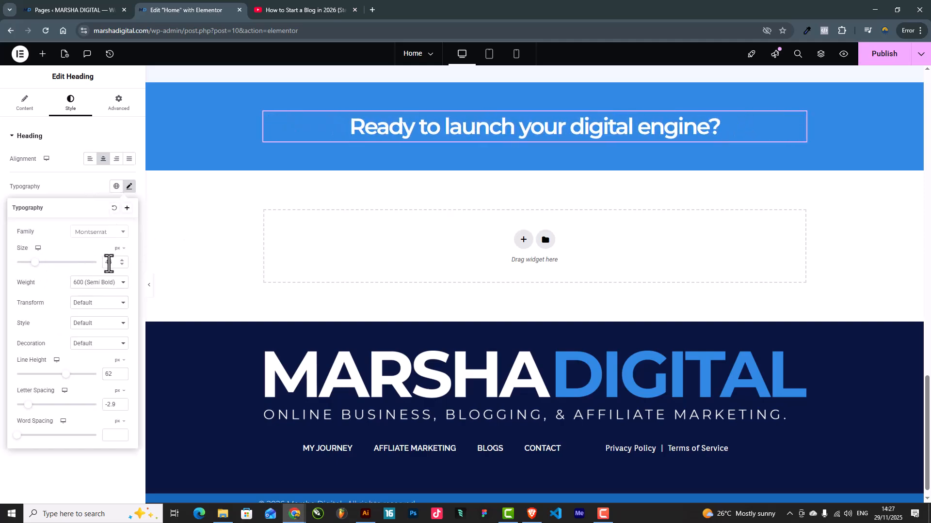
{"action": "type", "text": "45"}
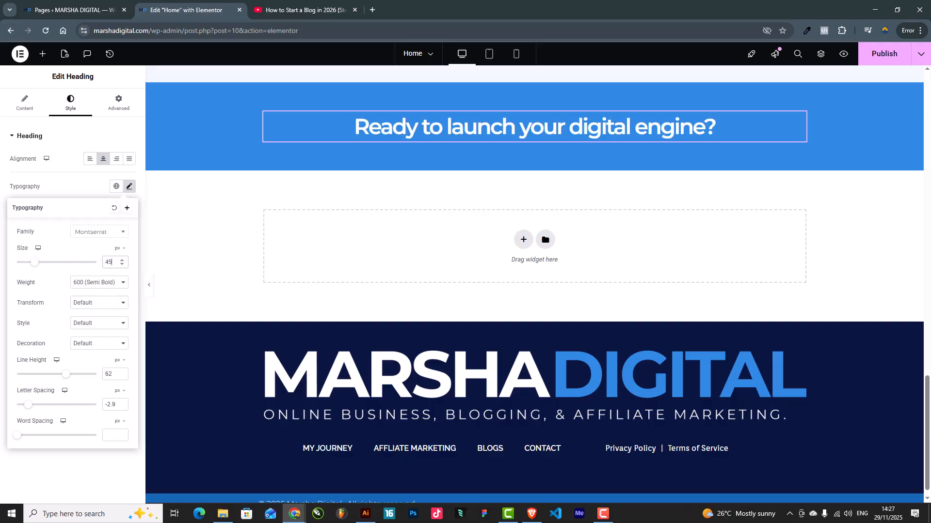
Step: Copy the "Get the FREE 7-Day Blog Income Blueprint" button and paste it below the "Ready to launch your digital engine?" heading
{"action": "scroll", "coordinate": [538, 192], "scroll_direction": "up", "scroll_amount": 10}
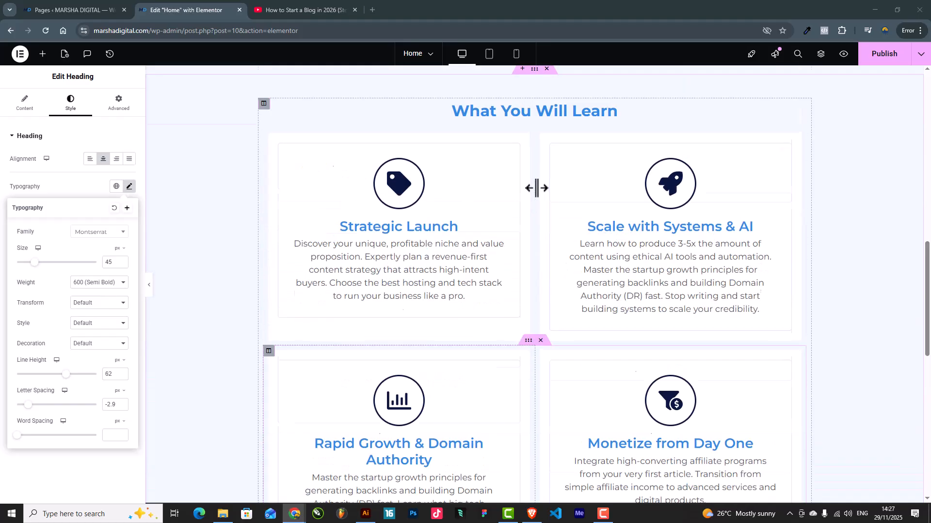
{"action": "scroll", "coordinate": [541, 194], "scroll_direction": "down", "scroll_amount": 2}
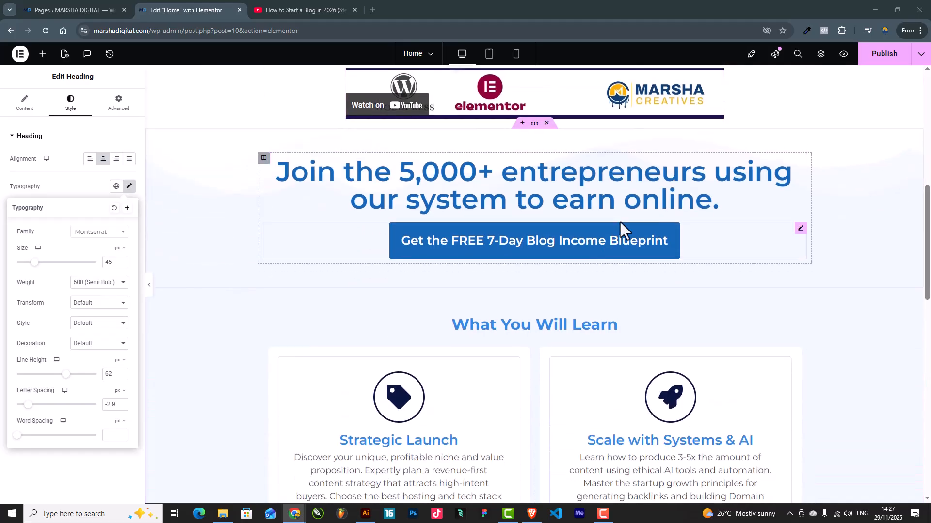
{"action": "right_click", "coordinate": [800, 229]}
{"action": "left_click", "coordinate": [816, 274]}
{"action": "scroll", "coordinate": [531, 264], "scroll_direction": "down", "scroll_amount": 13}
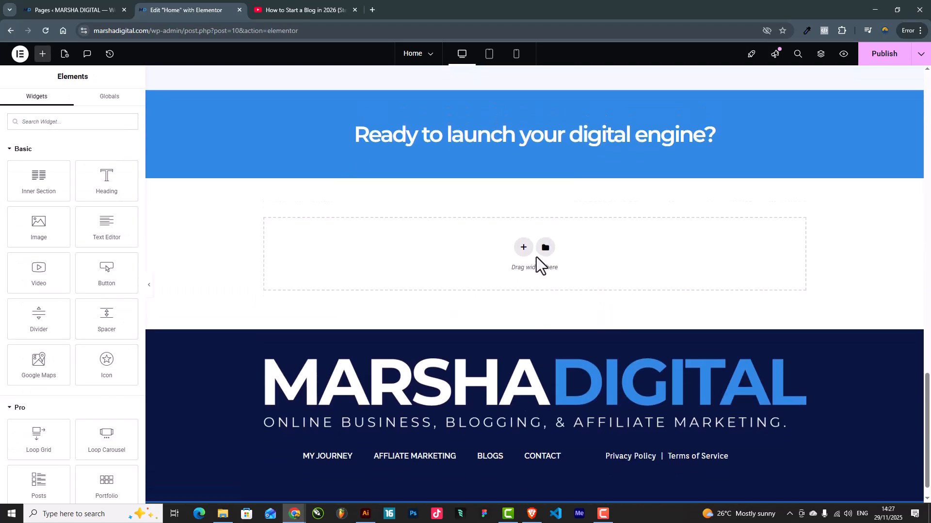
{"action": "scroll", "coordinate": [536, 263], "scroll_direction": "up", "scroll_amount": 3}
{"action": "right_click", "coordinate": [546, 278]}
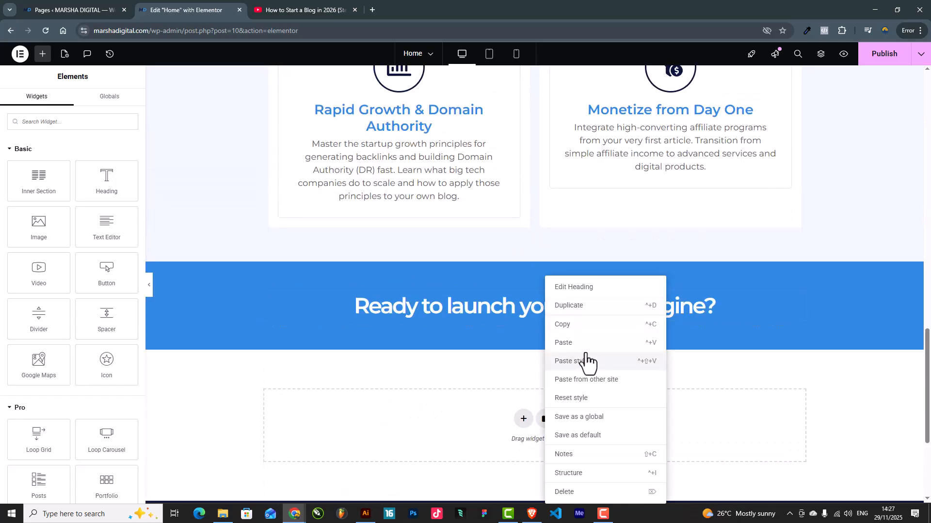
{"action": "left_click", "coordinate": [583, 346]}
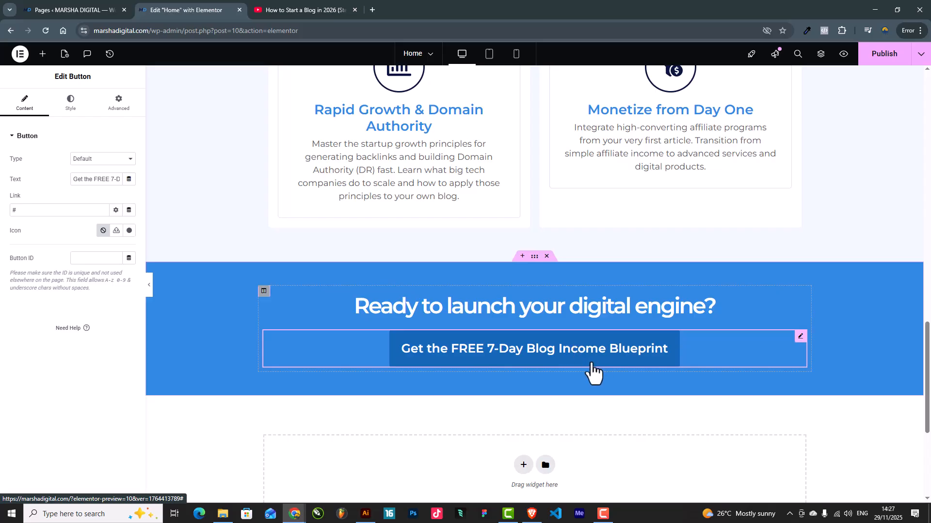
Step: Review the desktop home page from the header and video through the learning cards to the blue call-to-action section and footer
{"action": "scroll", "coordinate": [589, 366], "scroll_direction": "up", "scroll_amount": 10}
{"action": "scroll", "coordinate": [593, 362], "scroll_direction": "down", "scroll_amount": 12}
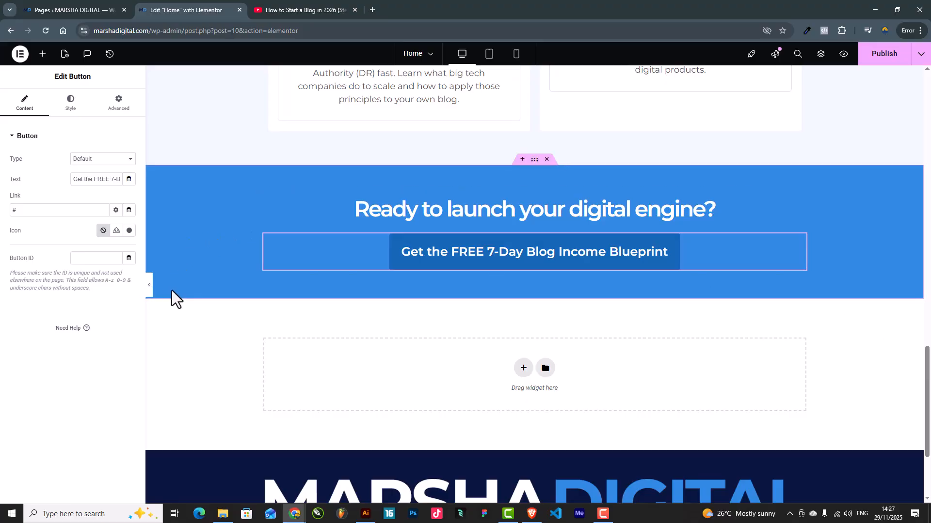
{"action": "left_click", "coordinate": [149, 290]}
{"action": "scroll", "coordinate": [456, 356], "scroll_direction": "up", "scroll_amount": 20}
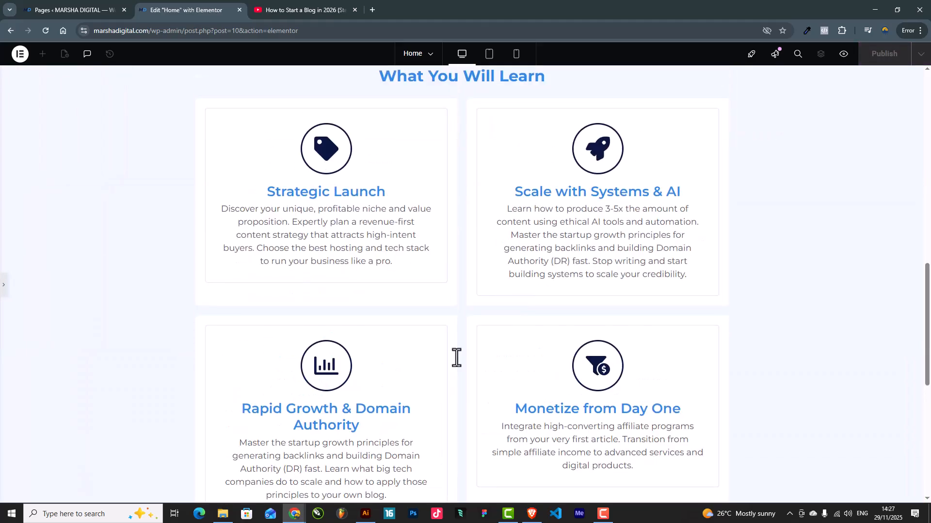
{"action": "scroll", "coordinate": [458, 361], "scroll_direction": "down", "scroll_amount": 20}
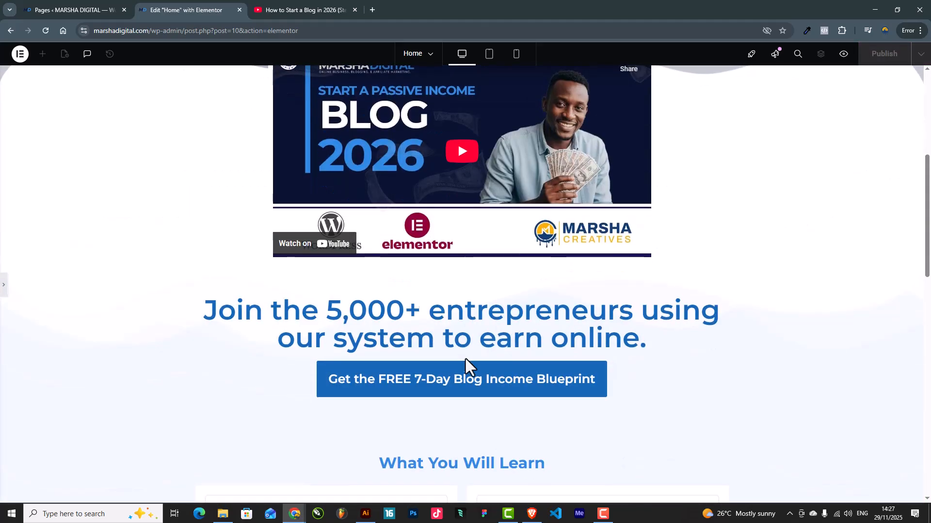
{"action": "scroll", "coordinate": [468, 356], "scroll_direction": "up", "scroll_amount": 20}
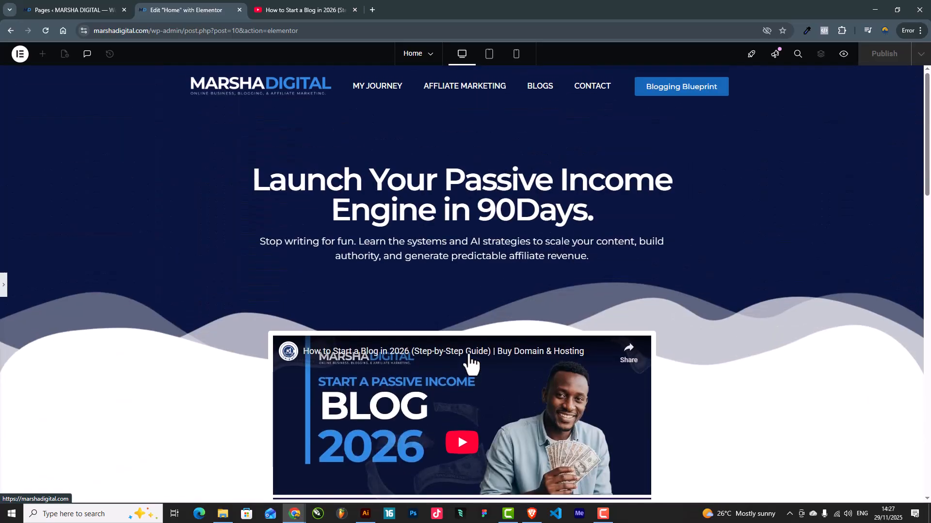
{"action": "scroll", "coordinate": [470, 361], "scroll_direction": "down", "scroll_amount": 20}
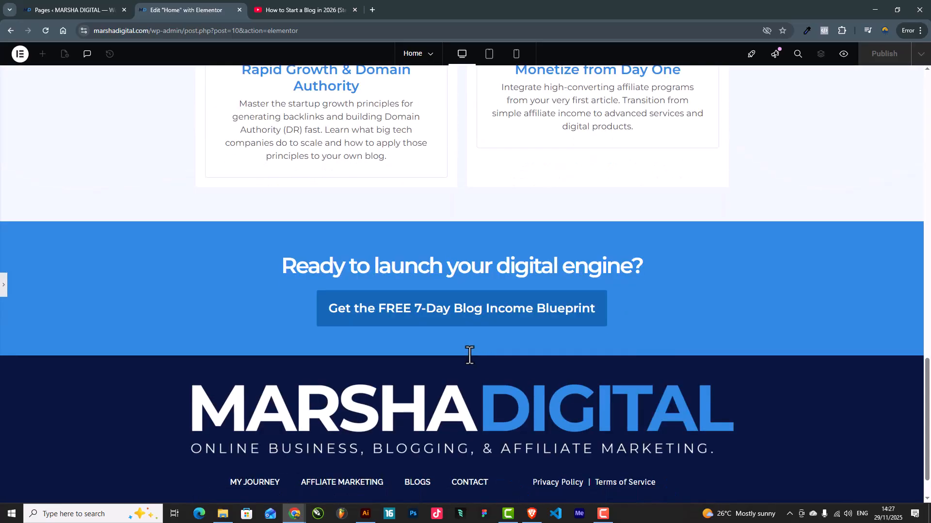
{"action": "scroll", "coordinate": [470, 355], "scroll_direction": "down", "scroll_amount": 2}
{"action": "scroll", "coordinate": [473, 358], "scroll_direction": "up", "scroll_amount": 12}
{"action": "scroll", "coordinate": [476, 359], "scroll_direction": "down", "scroll_amount": 13}
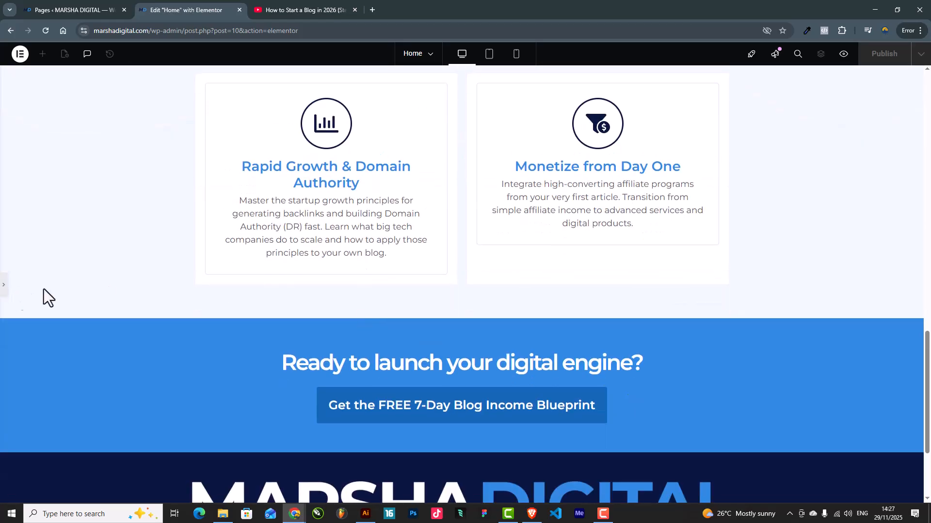
{"action": "left_click", "coordinate": [6, 287]}
{"action": "scroll", "coordinate": [538, 304], "scroll_direction": "up", "scroll_amount": 6}
{"action": "scroll", "coordinate": [557, 310], "scroll_direction": "down", "scroll_amount": 6}
{"action": "scroll", "coordinate": [568, 154], "scroll_direction": "up", "scroll_amount": 1}
{"action": "scroll", "coordinate": [568, 154], "scroll_direction": "down", "scroll_amount": 2}
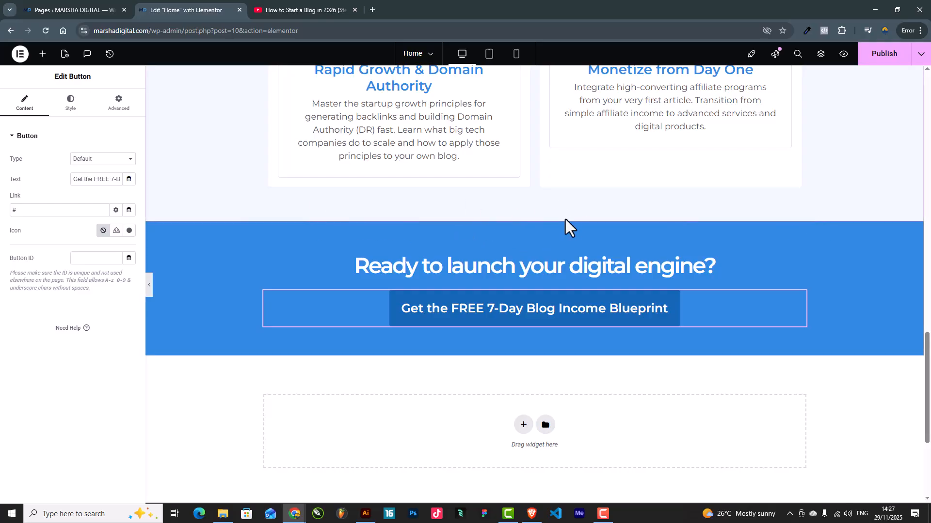
{"action": "scroll", "coordinate": [565, 284], "scroll_direction": "up", "scroll_amount": 15}
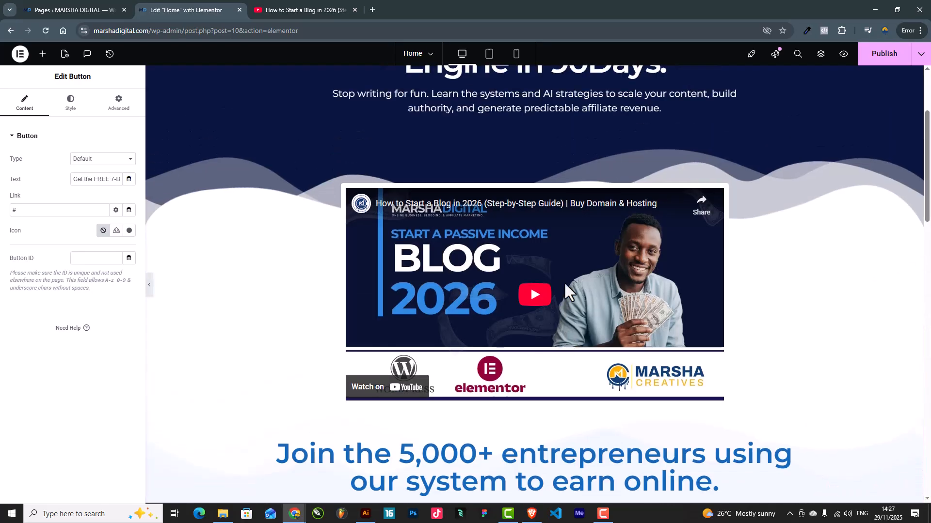
{"action": "scroll", "coordinate": [565, 286], "scroll_direction": "down", "scroll_amount": 7}
{"action": "scroll", "coordinate": [571, 286], "scroll_direction": "down", "scroll_amount": 5}
{"action": "scroll", "coordinate": [570, 290], "scroll_direction": "up", "scroll_amount": 5}
{"action": "scroll", "coordinate": [571, 286], "scroll_direction": "up", "scroll_amount": 9}
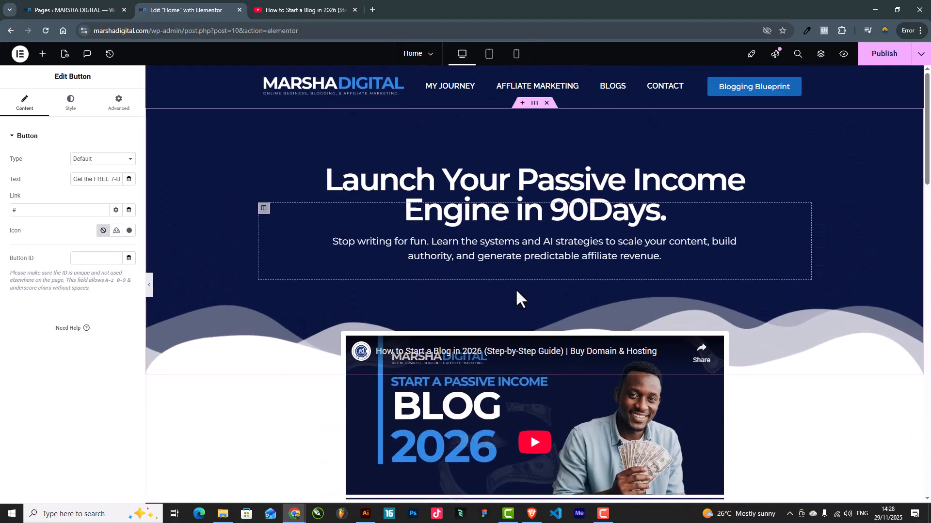
Step: Switch to the tablet portrait preview and examine the page layout from the header to the footer
{"action": "left_click", "coordinate": [489, 54]}
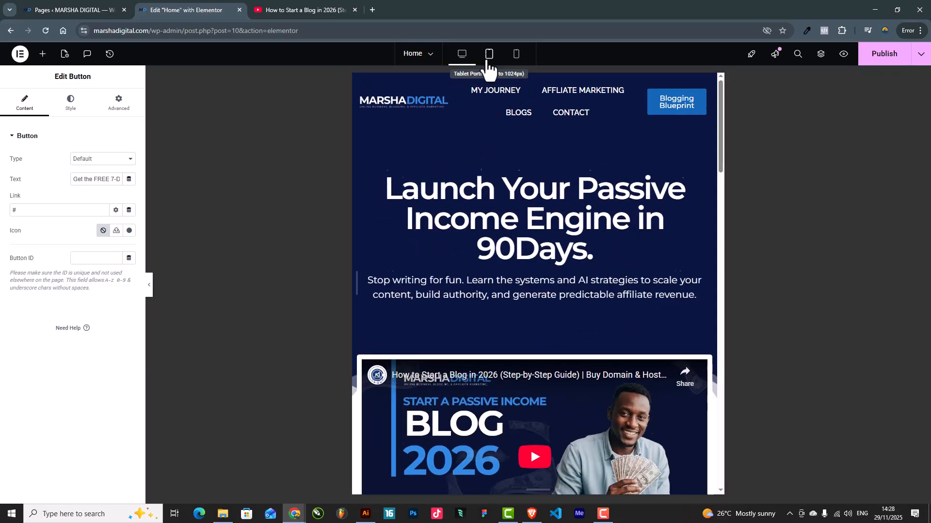
{"action": "scroll", "coordinate": [551, 229], "scroll_direction": "down", "scroll_amount": 10}
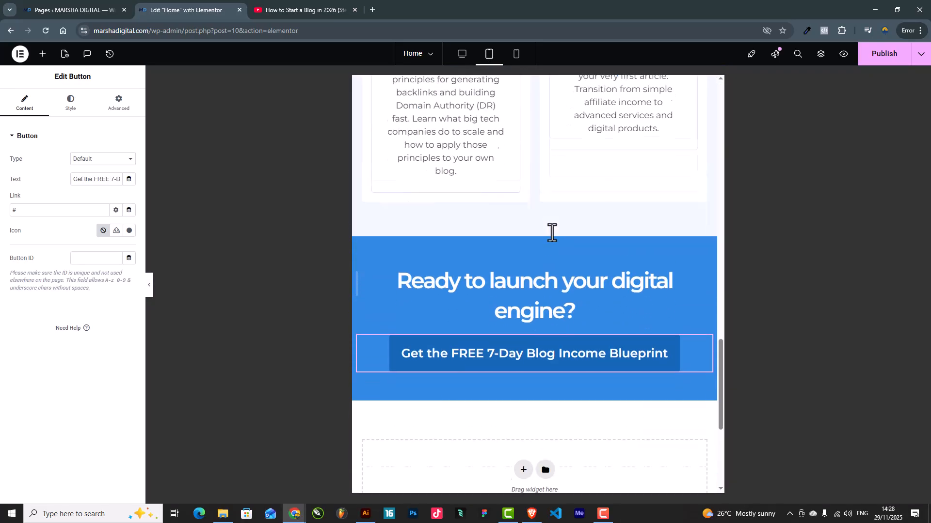
{"action": "scroll", "coordinate": [552, 231], "scroll_direction": "up", "scroll_amount": 12}
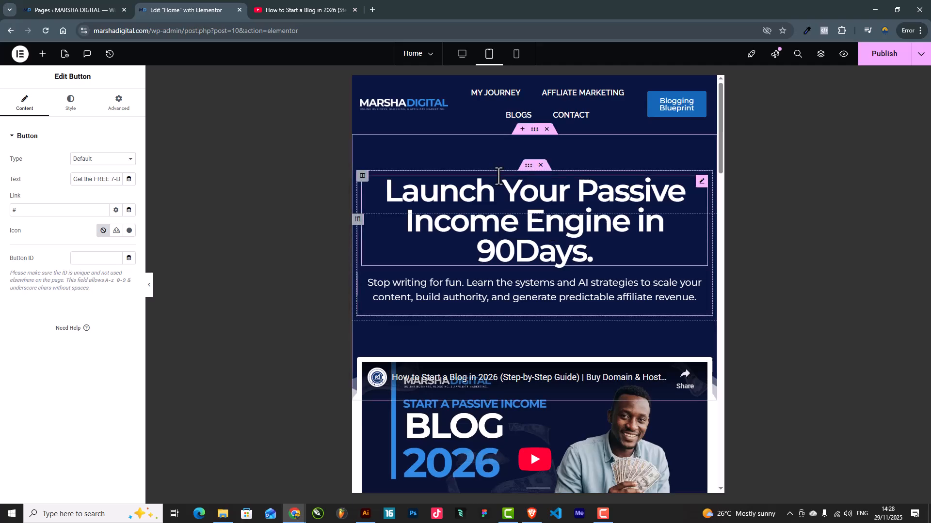
{"action": "scroll", "coordinate": [586, 263], "scroll_direction": "down", "scroll_amount": 8}
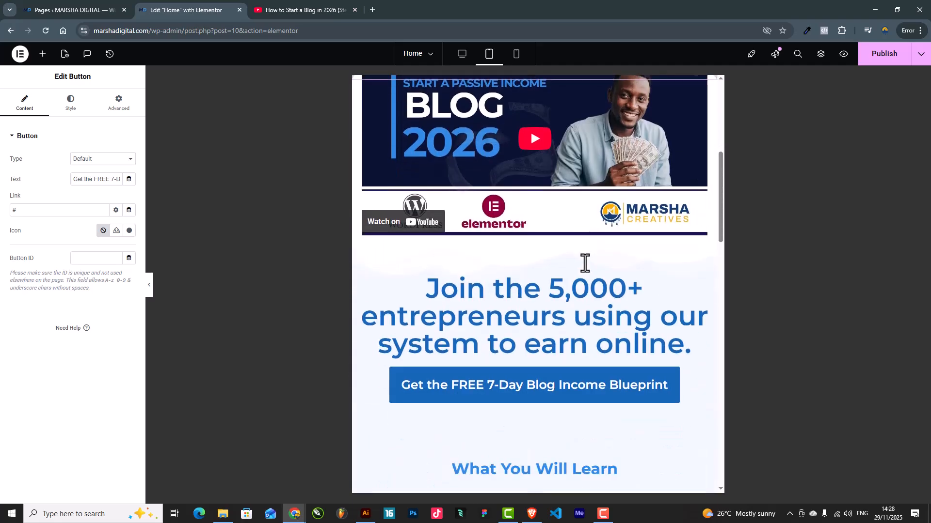
{"action": "scroll", "coordinate": [585, 264], "scroll_direction": "down", "scroll_amount": 8}
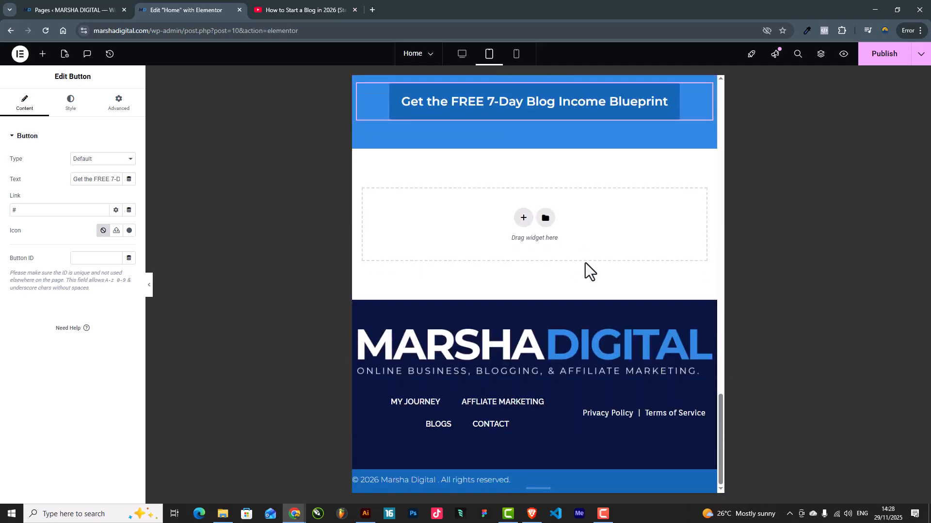
{"action": "scroll", "coordinate": [584, 265], "scroll_direction": "up", "scroll_amount": 5}
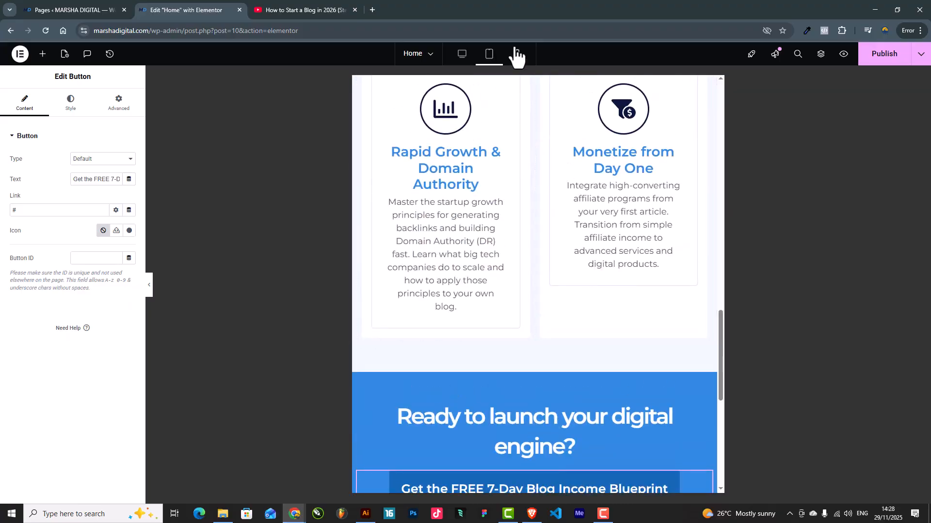
Step: In the mobile preview, set the "Launch Your Passive Income Engine in 90Days." heading to 47 px with a 1.2 em line height
{"action": "left_click", "coordinate": [515, 54]}
{"action": "scroll", "coordinate": [586, 212], "scroll_direction": "up", "scroll_amount": 2}
{"action": "scroll", "coordinate": [586, 212], "scroll_direction": "down", "scroll_amount": 17}
{"action": "scroll", "coordinate": [585, 213], "scroll_direction": "up", "scroll_amount": 13}
{"action": "scroll", "coordinate": [585, 213], "scroll_direction": "up", "scroll_amount": 15}
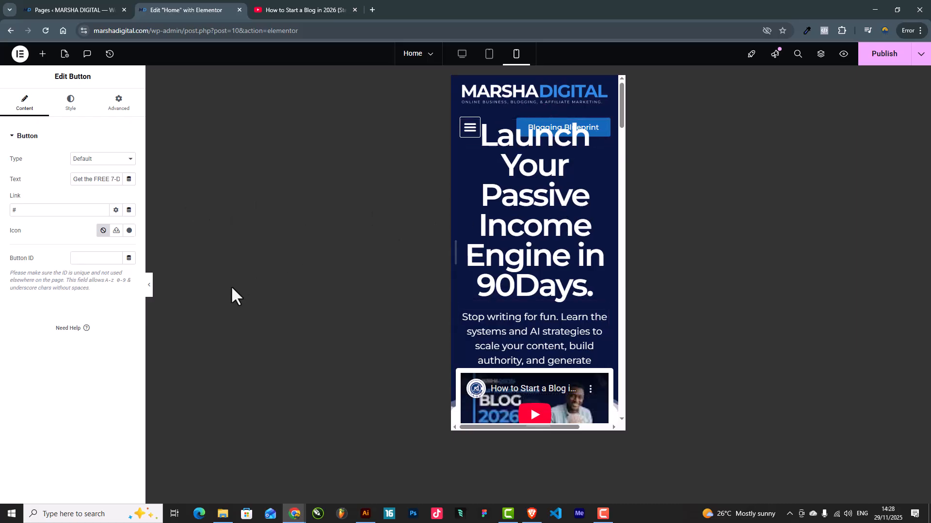
{"action": "left_click", "coordinate": [551, 250]}
{"action": "left_click", "coordinate": [129, 187]}
{"action": "left_click_drag", "start_coordinate": [41, 265], "coordinate": [35, 269]}
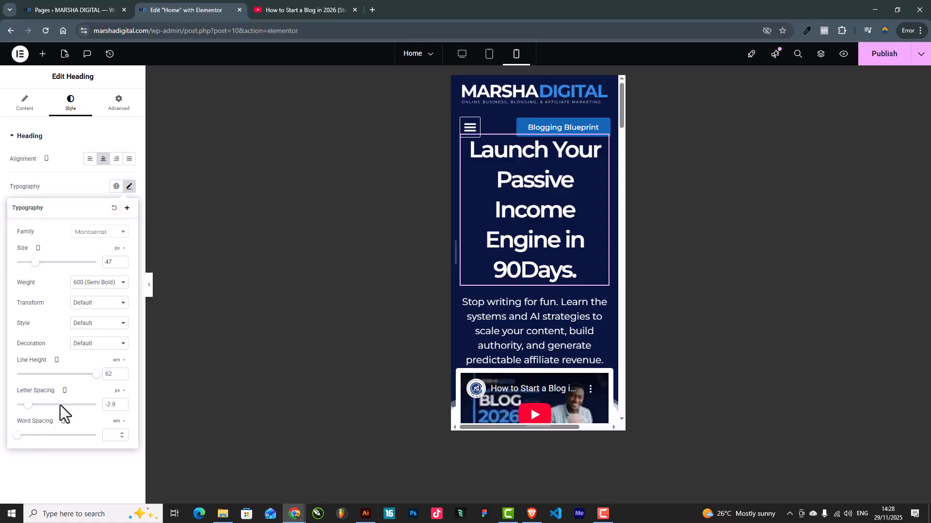
{"action": "left_click_drag", "start_coordinate": [96, 380], "coordinate": [26, 388]}
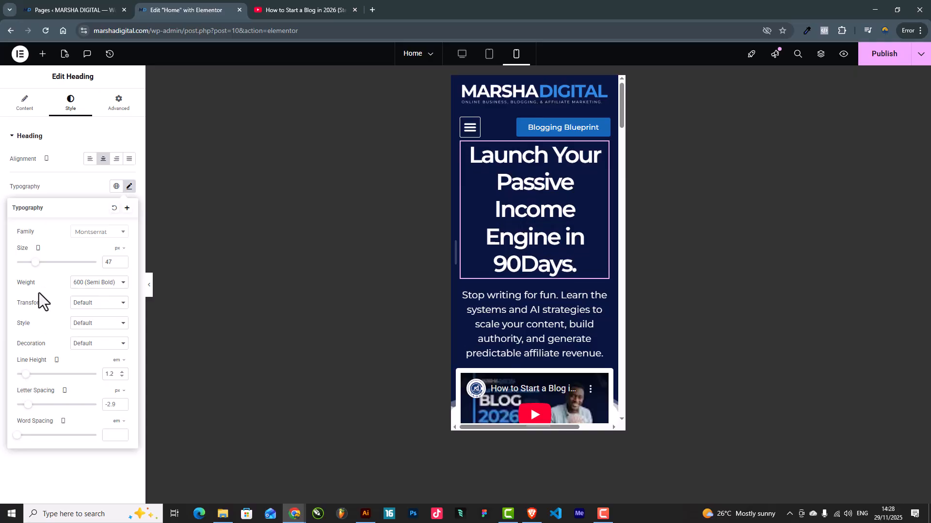
Step: Refine the hero heading's mobile typography to a 43 px font size and 1.1 em line height, and check the fit
{"action": "left_click_drag", "start_coordinate": [33, 265], "coordinate": [32, 268]}
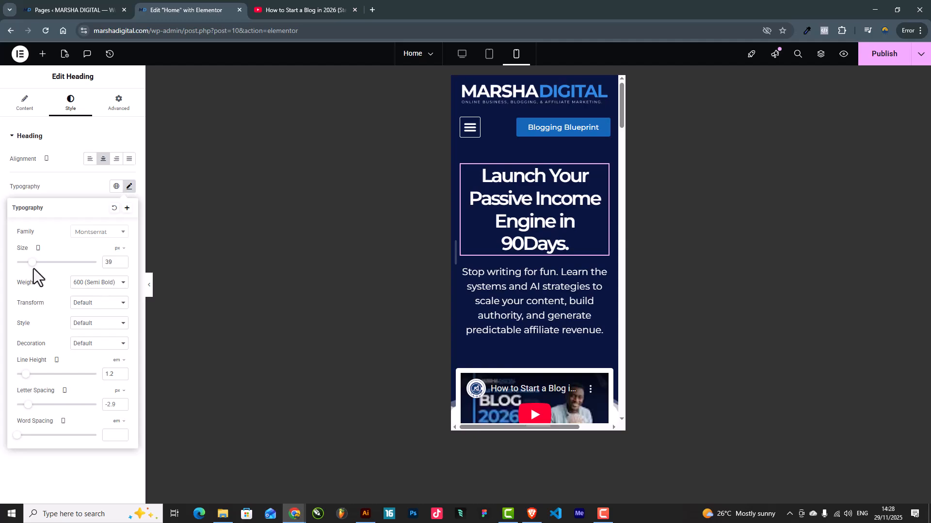
{"action": "double_click", "coordinate": [122, 260]}
{"action": "left_click", "coordinate": [123, 261]}
{"action": "left_click", "coordinate": [123, 261]}
{"action": "left_click", "coordinate": [123, 261]}
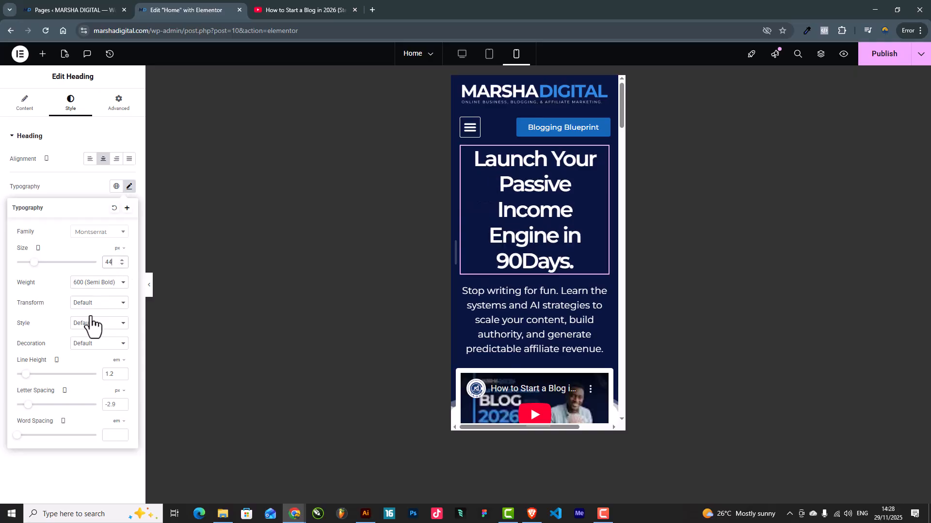
{"action": "left_click", "coordinate": [122, 265]}
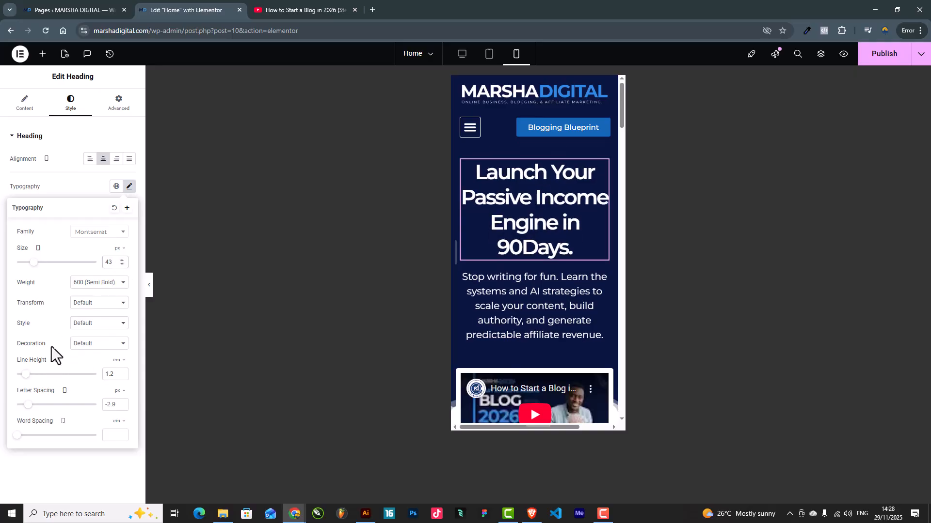
{"action": "left_click", "coordinate": [122, 376]}
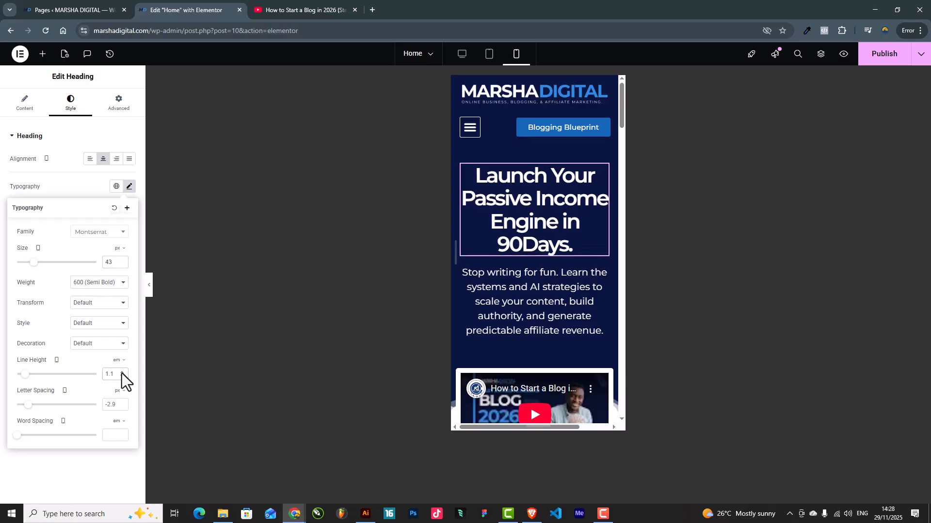
{"action": "left_click", "coordinate": [122, 372]}
{"action": "left_click", "coordinate": [121, 377]}
{"action": "scroll", "coordinate": [539, 325], "scroll_direction": "down", "scroll_amount": 3}
{"action": "scroll", "coordinate": [538, 323], "scroll_direction": "up", "scroll_amount": 3}
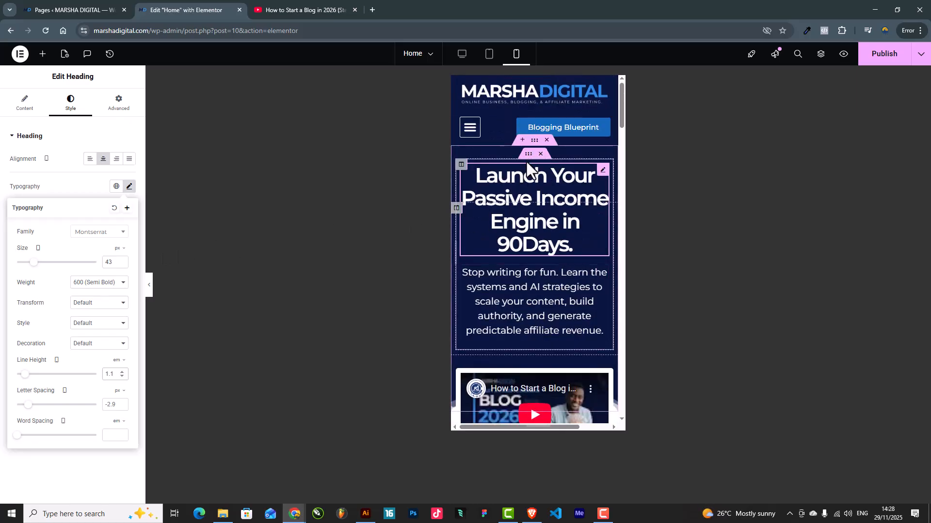
{"action": "left_click", "coordinate": [149, 290]}
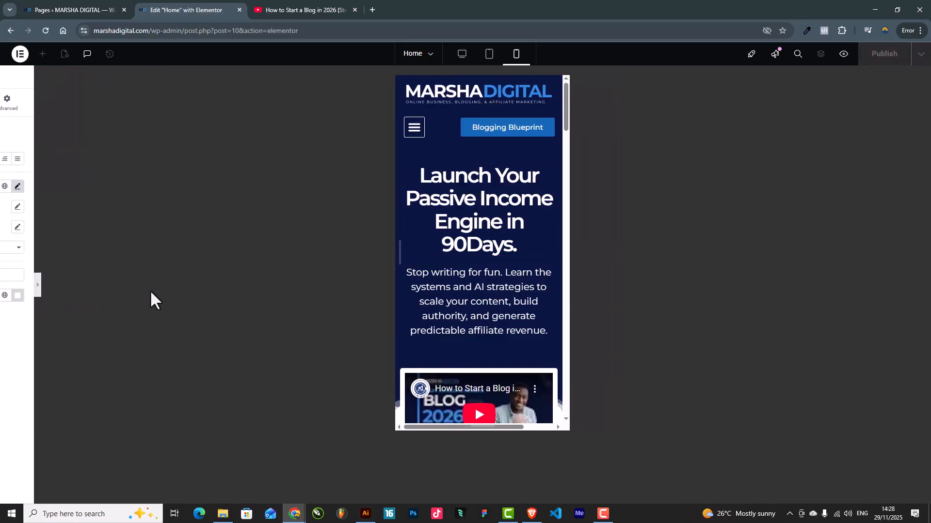
{"action": "scroll", "coordinate": [509, 335], "scroll_direction": "down", "scroll_amount": 3}
{"action": "scroll", "coordinate": [510, 334], "scroll_direction": "up", "scroll_amount": 3}
Step: Set the mobile font size of the "Join the 5,000+ entrepreneurs using our system to earn online." heading to 38 px
{"action": "scroll", "coordinate": [476, 307], "scroll_direction": "down", "scroll_amount": 5}
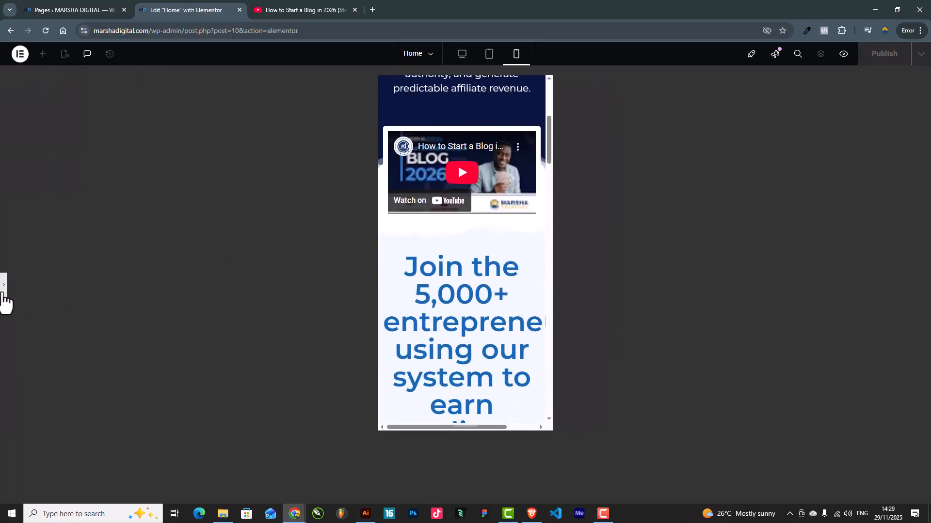
{"action": "left_click", "coordinate": [4, 285]}
{"action": "left_click", "coordinate": [592, 300]}
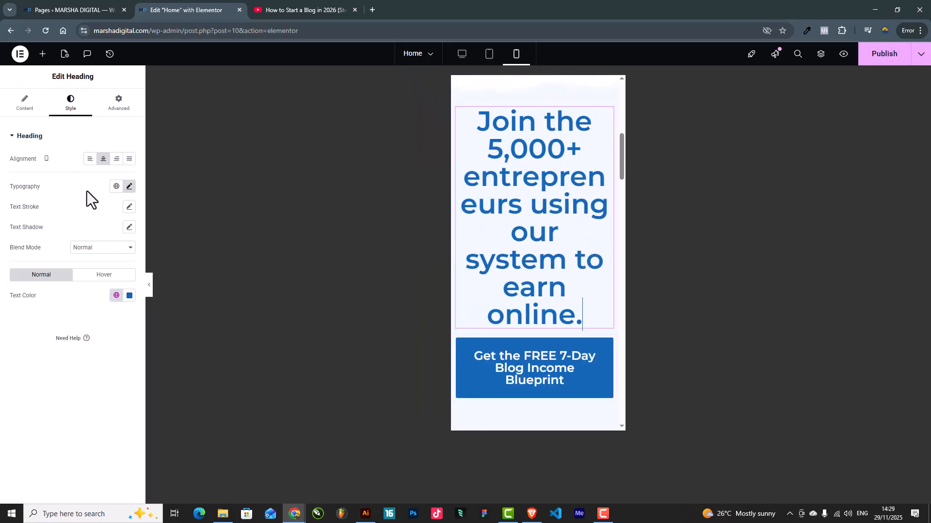
{"action": "left_click", "coordinate": [128, 187]}
{"action": "mouse_move", "coordinate": [39, 264]}
{"action": "left_mouse_down"}
{"action": "mouse_move", "coordinate": [24, 267]}
{"action": "mouse_move", "coordinate": [32, 268]}
{"action": "left_mouse_up"}
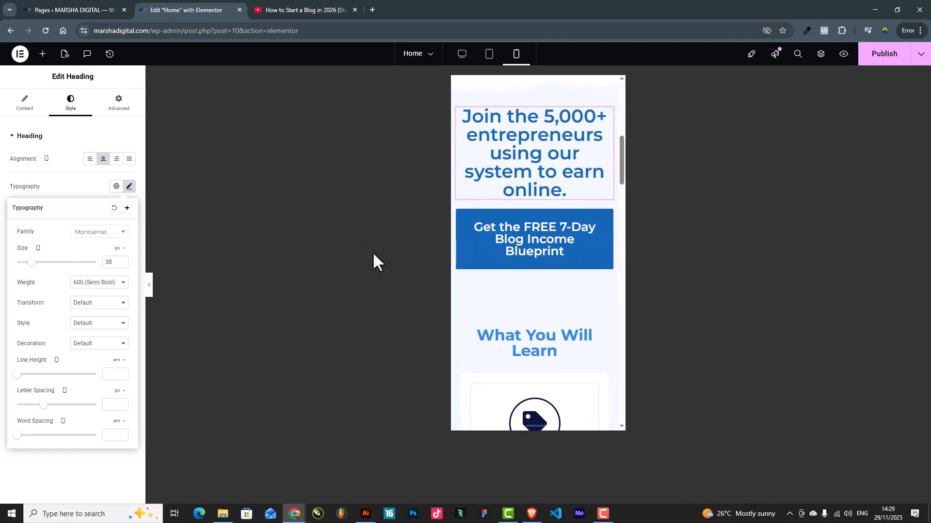
Step: Examine the mobile layout of the hero, learning cards and call-to-action section for text that needs resizing
{"action": "scroll", "coordinate": [562, 278], "scroll_direction": "up", "scroll_amount": 4}
{"action": "scroll", "coordinate": [563, 278], "scroll_direction": "down", "scroll_amount": 7}
{"action": "scroll", "coordinate": [554, 273], "scroll_direction": "down", "scroll_amount": 3}
{"action": "scroll", "coordinate": [529, 267], "scroll_direction": "up", "scroll_amount": 3}
{"action": "scroll", "coordinate": [557, 322], "scroll_direction": "down", "scroll_amount": 4}
{"action": "scroll", "coordinate": [581, 272], "scroll_direction": "down", "scroll_amount": 10}
{"action": "scroll", "coordinate": [578, 272], "scroll_direction": "down", "scroll_amount": 10}
{"action": "scroll", "coordinate": [578, 272], "scroll_direction": "up", "scroll_amount": 13}
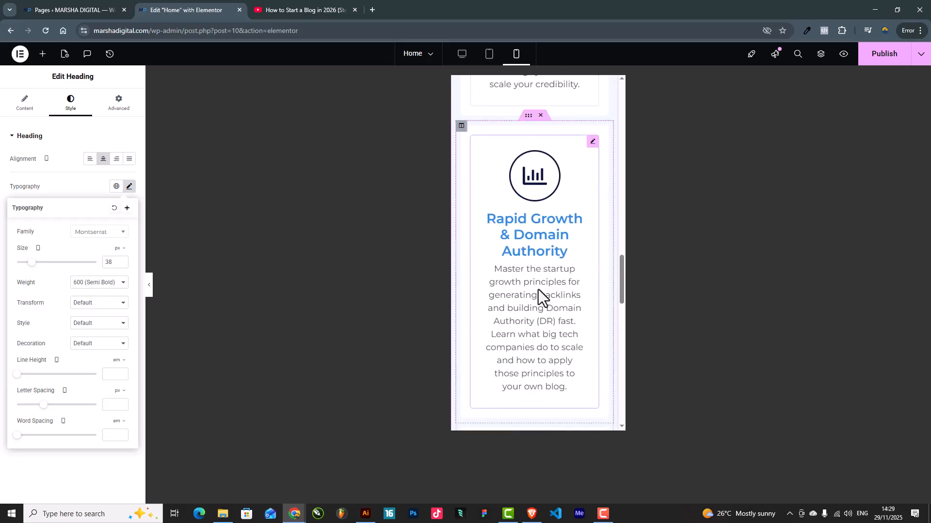
Step: Set the mobile typography of the "Ready to launch your digital engine?" heading to 43 px with a 1.1 em line height
{"action": "scroll", "coordinate": [541, 295], "scroll_direction": "down", "scroll_amount": 6}
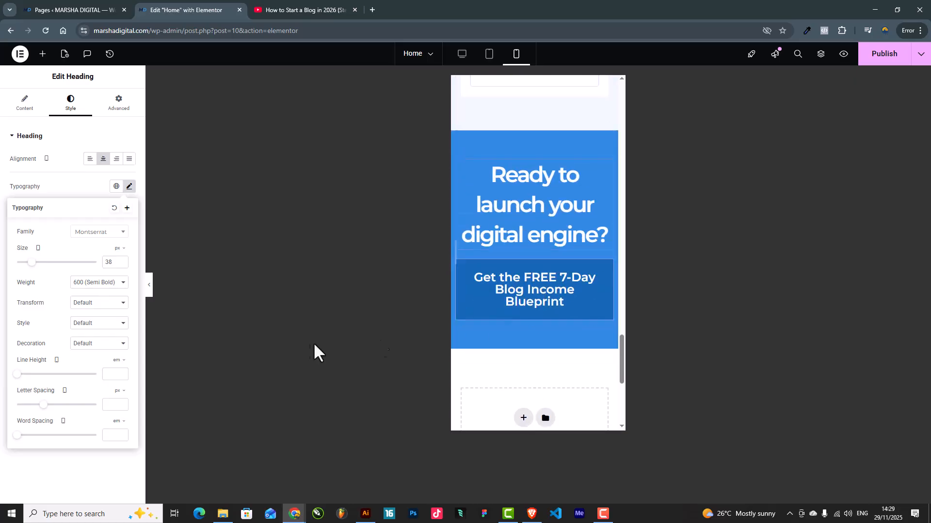
{"action": "left_click", "coordinate": [97, 194]}
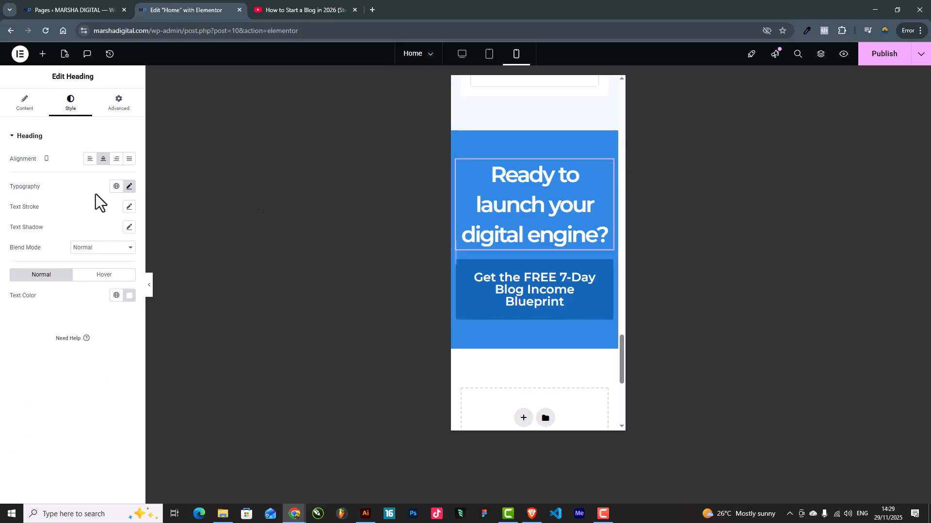
{"action": "left_click", "coordinate": [129, 187]}
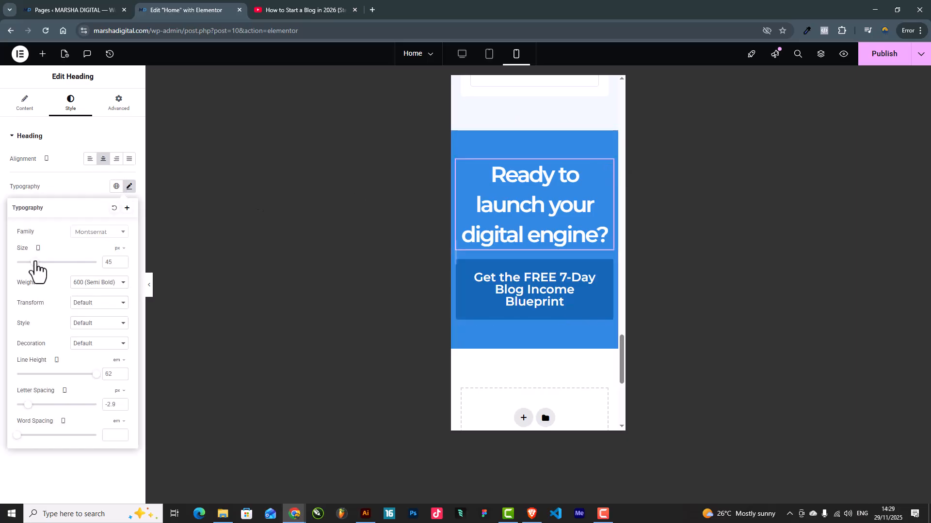
{"action": "left_click_drag", "start_coordinate": [35, 264], "coordinate": [30, 264]}
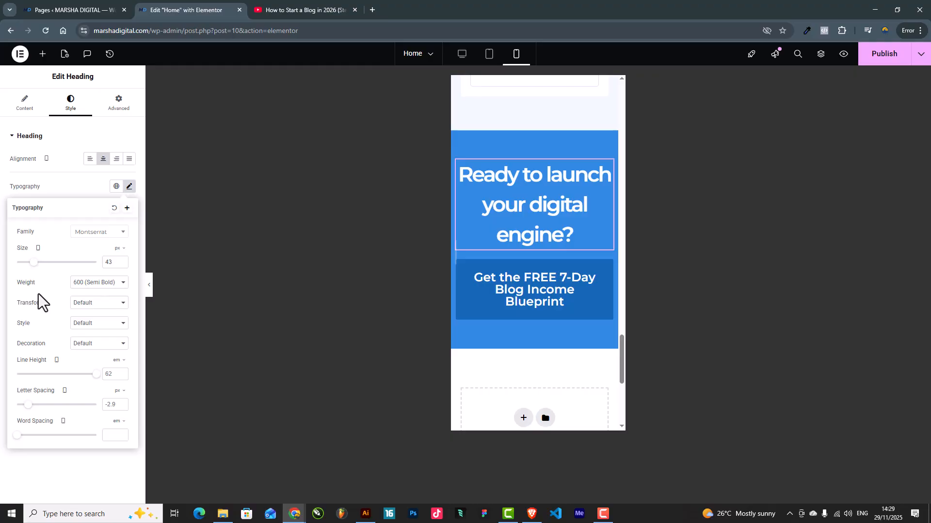
{"action": "left_click_drag", "start_coordinate": [90, 375], "coordinate": [28, 358]}
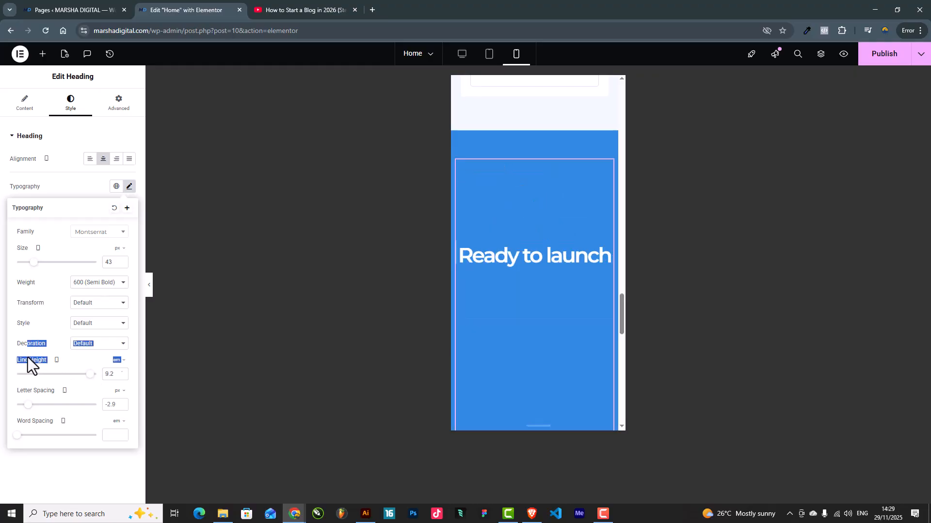
{"action": "left_click_drag", "start_coordinate": [88, 377], "coordinate": [29, 374]}
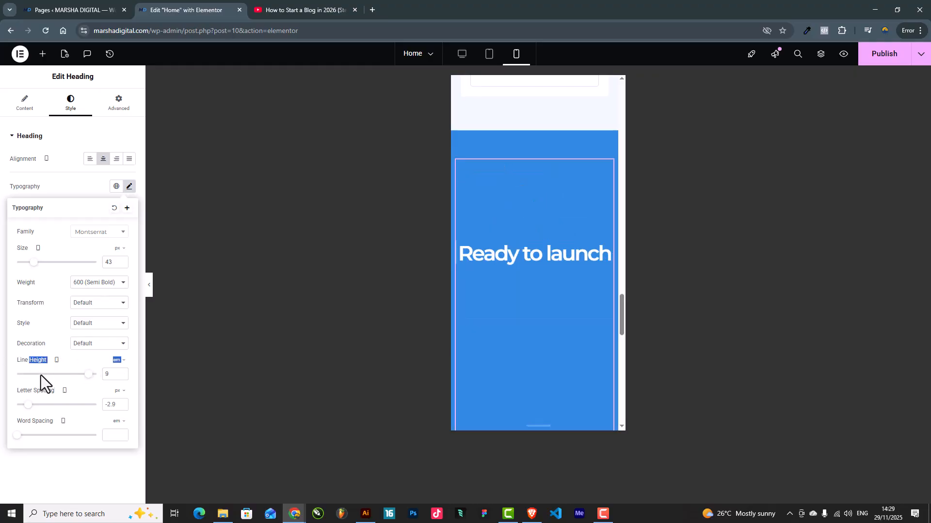
{"action": "left_click_drag", "start_coordinate": [87, 375], "coordinate": [25, 378]}
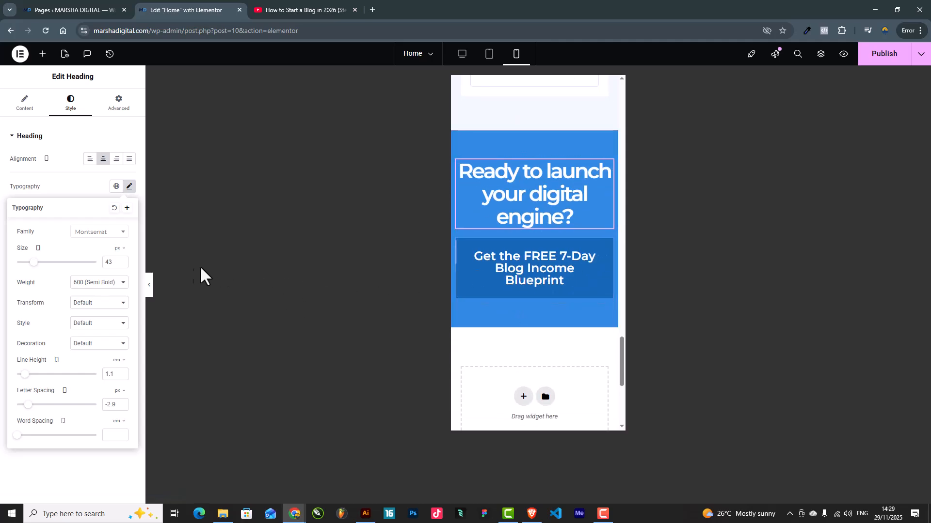
Step: Check the mobile layout from the "Join the 5,000+ entrepreneurs" section down to the footer, and publish the page changes
{"action": "scroll", "coordinate": [578, 311], "scroll_direction": "up", "scroll_amount": 15}
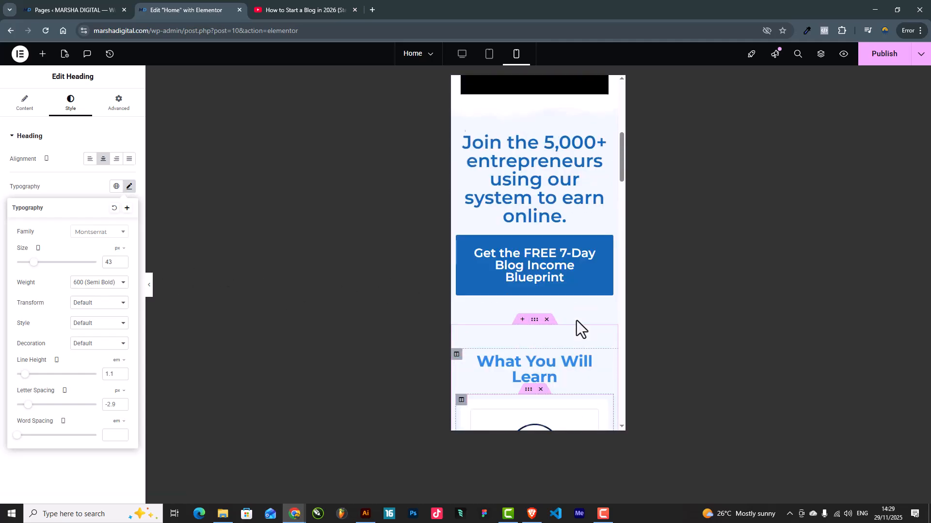
{"action": "scroll", "coordinate": [533, 334], "scroll_direction": "down", "scroll_amount": 15}
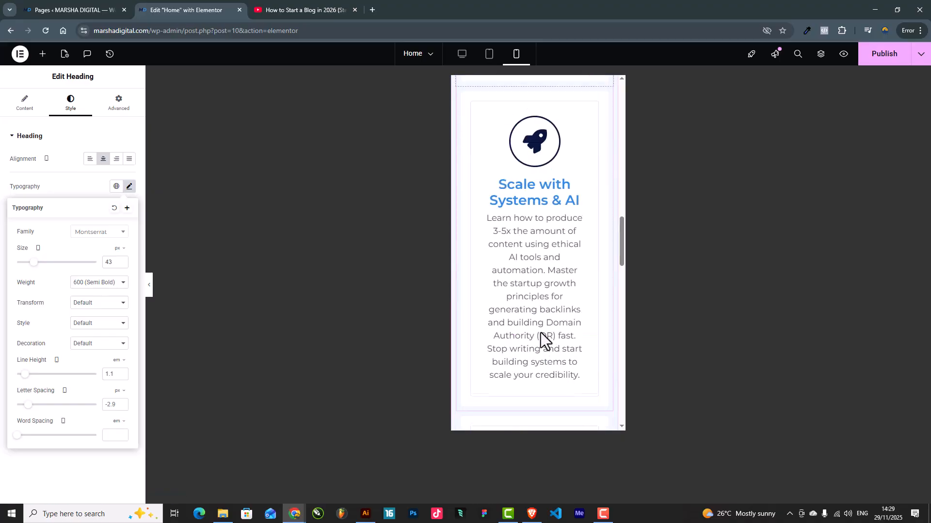
{"action": "scroll", "coordinate": [542, 333], "scroll_direction": "down", "scroll_amount": 8}
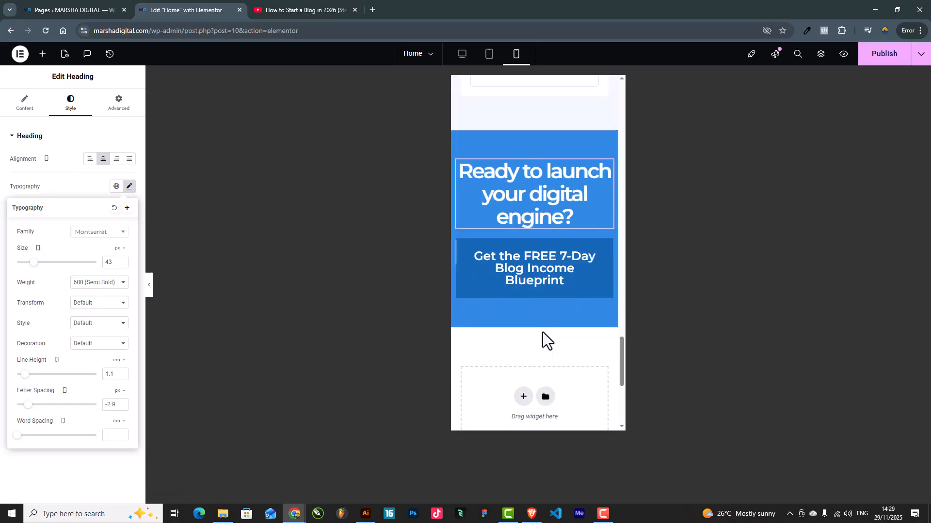
{"action": "scroll", "coordinate": [542, 333], "scroll_direction": "down", "scroll_amount": 4}
{"action": "scroll", "coordinate": [552, 330], "scroll_direction": "down", "scroll_amount": 3}
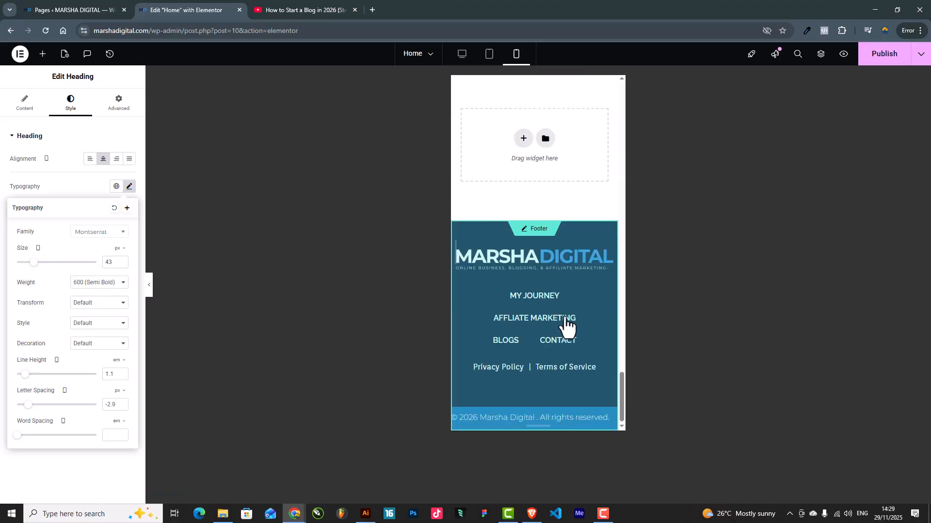
{"action": "left_click", "coordinate": [875, 55]}
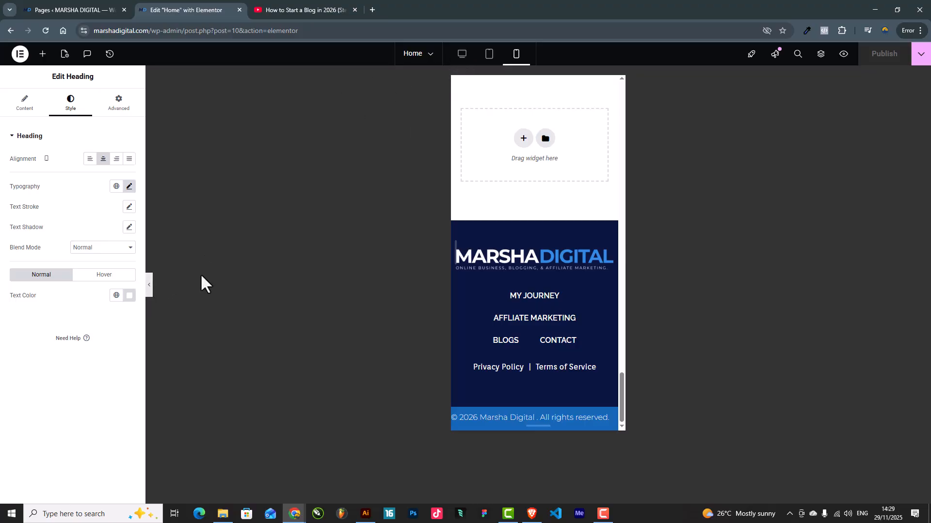
Step: Hide the editing panel and review the mobile page without the editing controls
{"action": "left_click", "coordinate": [151, 286]}
{"action": "scroll", "coordinate": [420, 330], "scroll_direction": "up", "scroll_amount": 10}
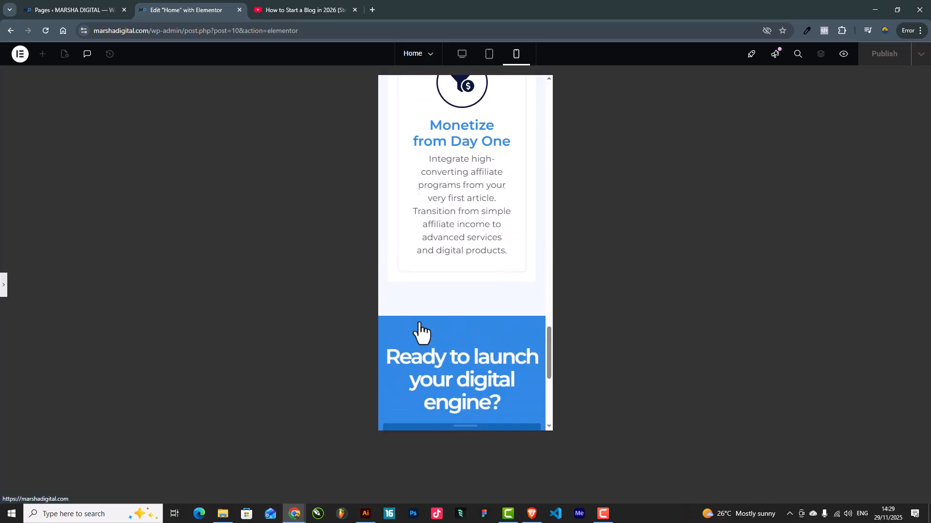
{"action": "scroll", "coordinate": [420, 329], "scroll_direction": "down", "scroll_amount": 5}
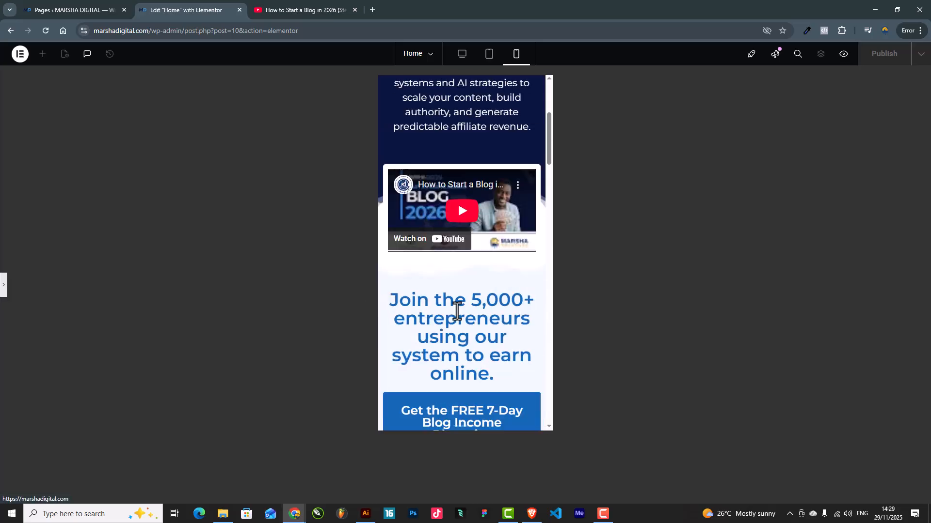
Step: Switch to the desktop view and examine the home page's hero, video, learning cards, call-to-action section and footer
{"action": "left_click", "coordinate": [461, 54]}
{"action": "scroll", "coordinate": [617, 285], "scroll_direction": "up", "scroll_amount": 4}
{"action": "scroll", "coordinate": [621, 276], "scroll_direction": "down", "scroll_amount": 15}
{"action": "scroll", "coordinate": [625, 277], "scroll_direction": "up", "scroll_amount": 3}
{"action": "scroll", "coordinate": [625, 277], "scroll_direction": "up", "scroll_amount": 10}
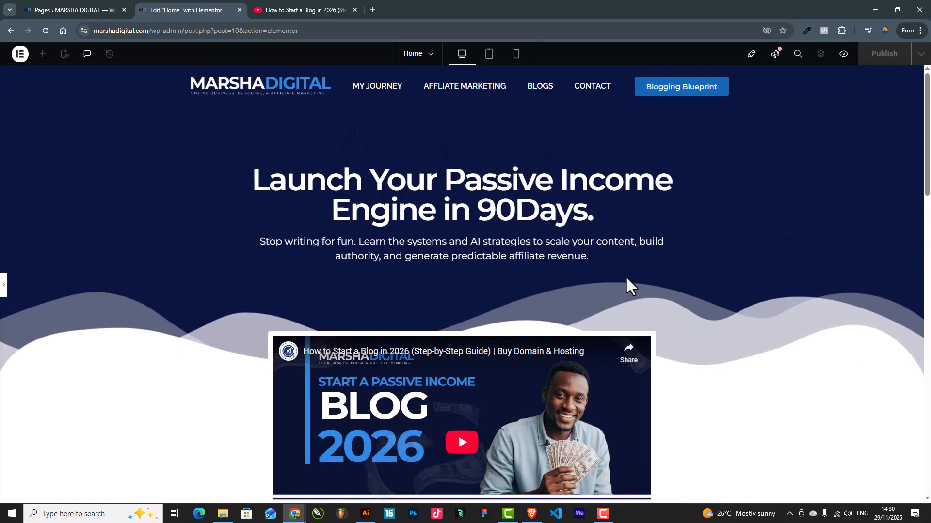
{"action": "scroll", "coordinate": [626, 279], "scroll_direction": "down", "scroll_amount": 2}
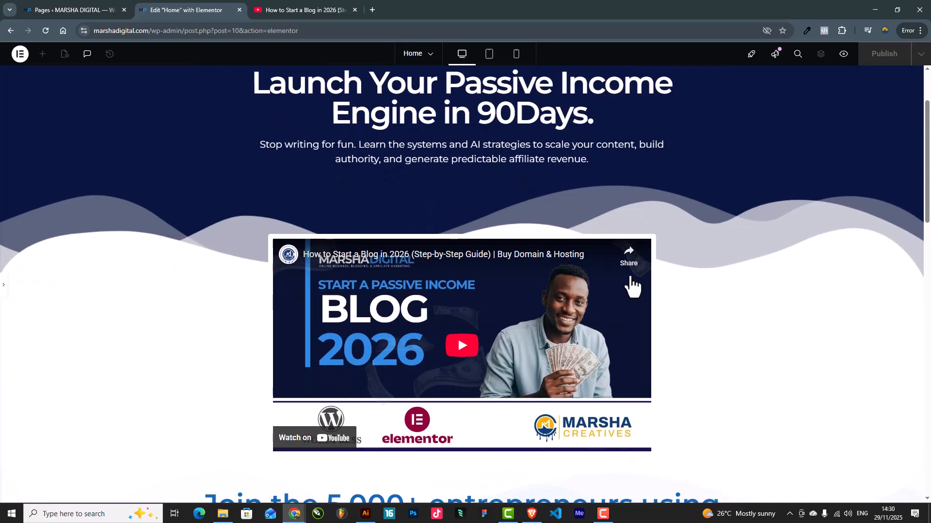
{"action": "scroll", "coordinate": [633, 286], "scroll_direction": "down", "scroll_amount": 4}
{"action": "scroll", "coordinate": [631, 275], "scroll_direction": "down", "scroll_amount": 4}
{"action": "scroll", "coordinate": [630, 276], "scroll_direction": "up", "scroll_amount": 6}
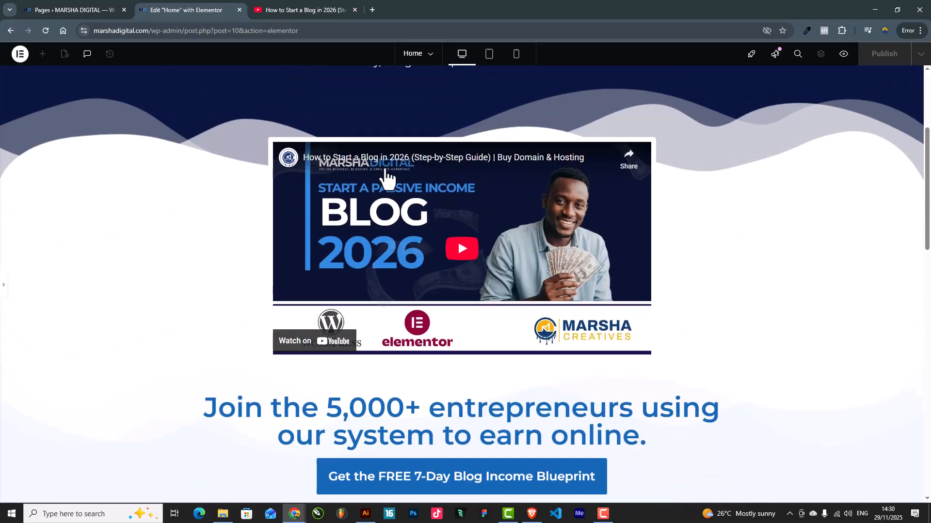
{"action": "scroll", "coordinate": [465, 227], "scroll_direction": "down", "scroll_amount": 4}
{"action": "scroll", "coordinate": [465, 218], "scroll_direction": "down", "scroll_amount": 3}
{"action": "scroll", "coordinate": [471, 216], "scroll_direction": "up", "scroll_amount": 3}
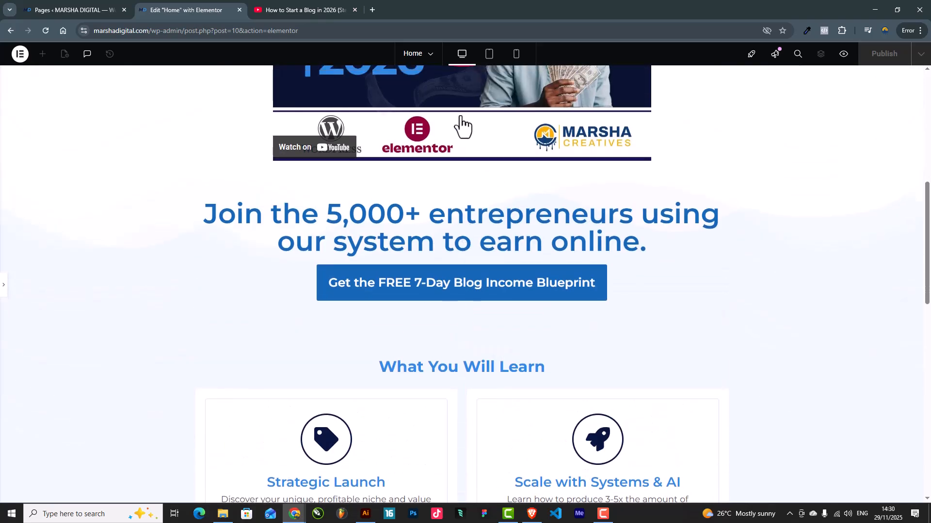
{"action": "scroll", "coordinate": [465, 258], "scroll_direction": "down", "scroll_amount": 8}
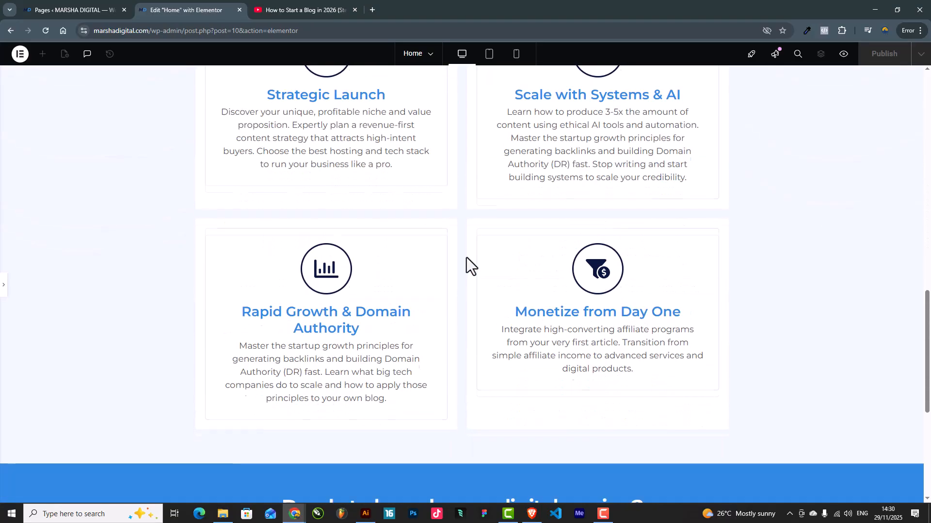
{"action": "scroll", "coordinate": [467, 258], "scroll_direction": "down", "scroll_amount": 4}
{"action": "scroll", "coordinate": [466, 258], "scroll_direction": "down", "scroll_amount": 2}
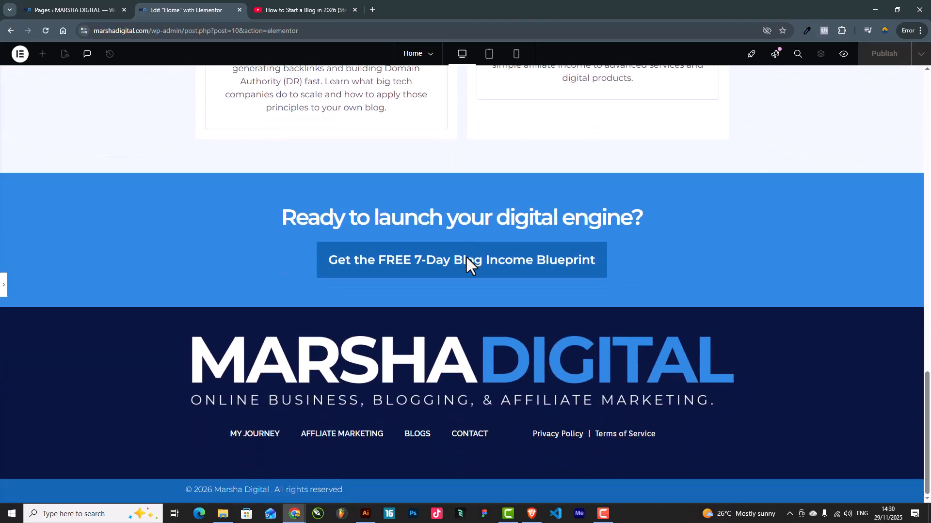
{"action": "scroll", "coordinate": [466, 257], "scroll_direction": "up", "scroll_amount": 20}
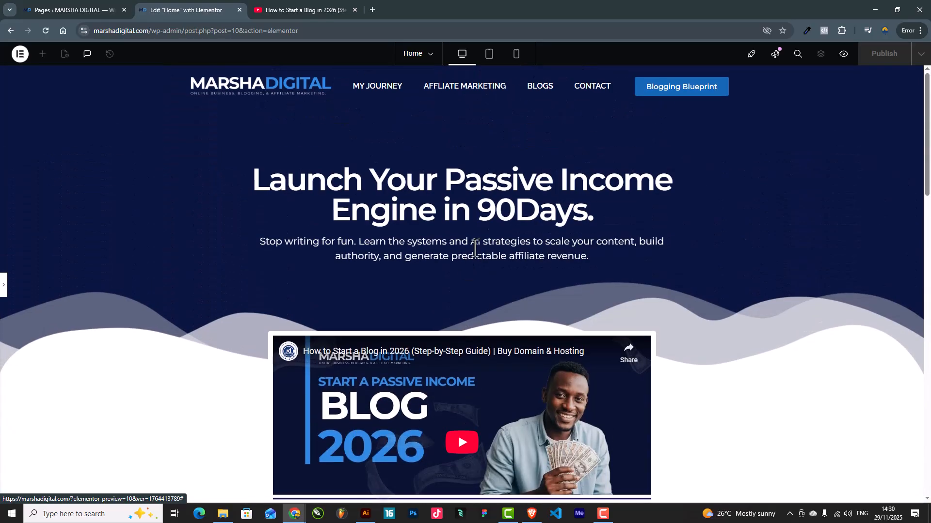
{"action": "scroll", "coordinate": [422, 201], "scroll_direction": "down", "scroll_amount": 7}
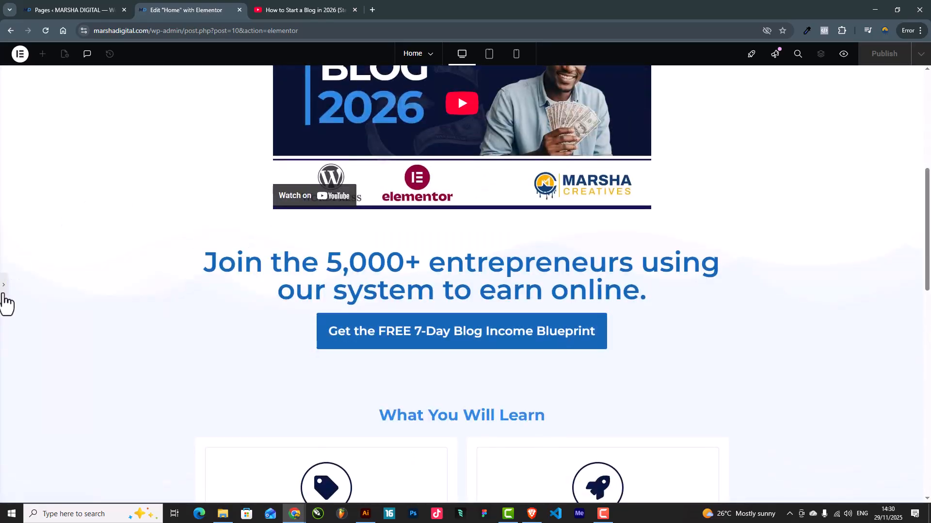
Step: Bring back the editing panel and look over the desktop page sections with the editing controls shown
{"action": "left_click", "coordinate": [4, 296]}
{"action": "scroll", "coordinate": [747, 245], "scroll_direction": "up", "scroll_amount": 7}
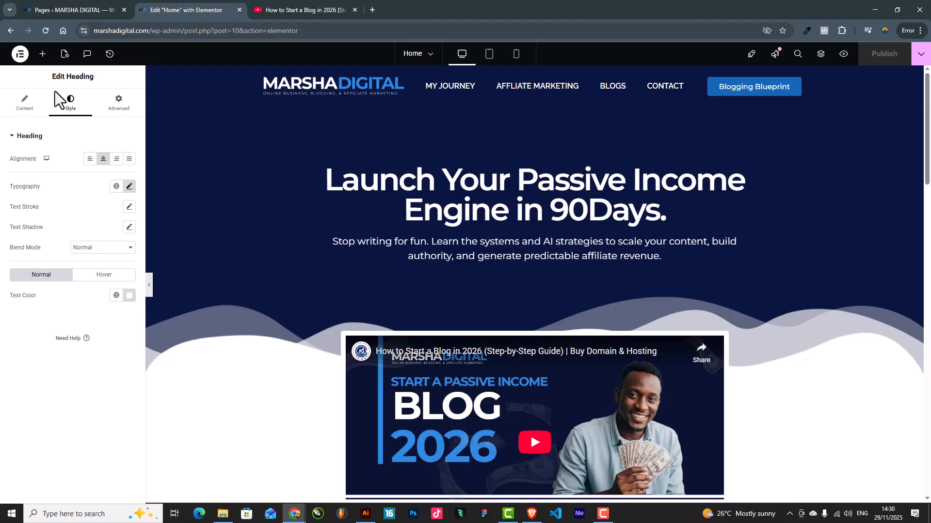
{"action": "scroll", "coordinate": [504, 318], "scroll_direction": "down", "scroll_amount": 8}
{"action": "scroll", "coordinate": [508, 322], "scroll_direction": "down", "scroll_amount": 15}
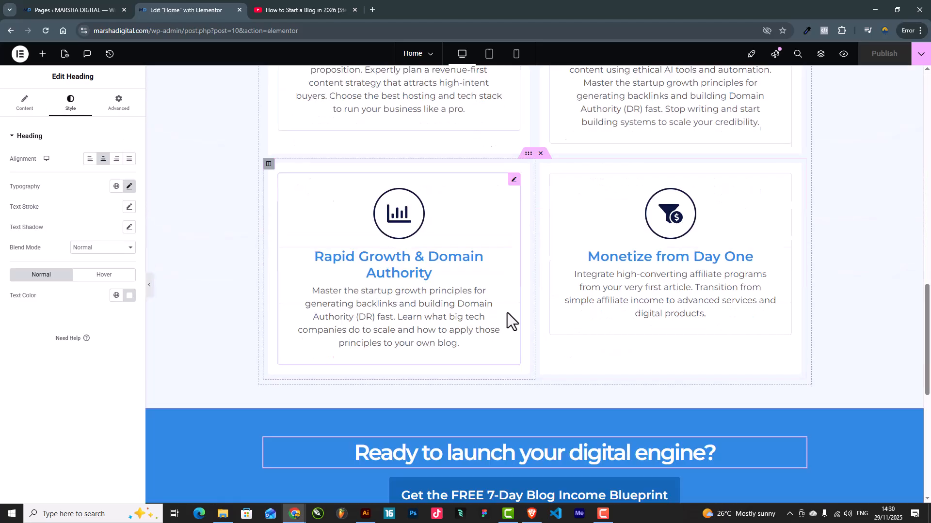
{"action": "scroll", "coordinate": [507, 321], "scroll_direction": "up", "scroll_amount": 13}
{"action": "scroll", "coordinate": [506, 323], "scroll_direction": "up", "scroll_amount": 10}
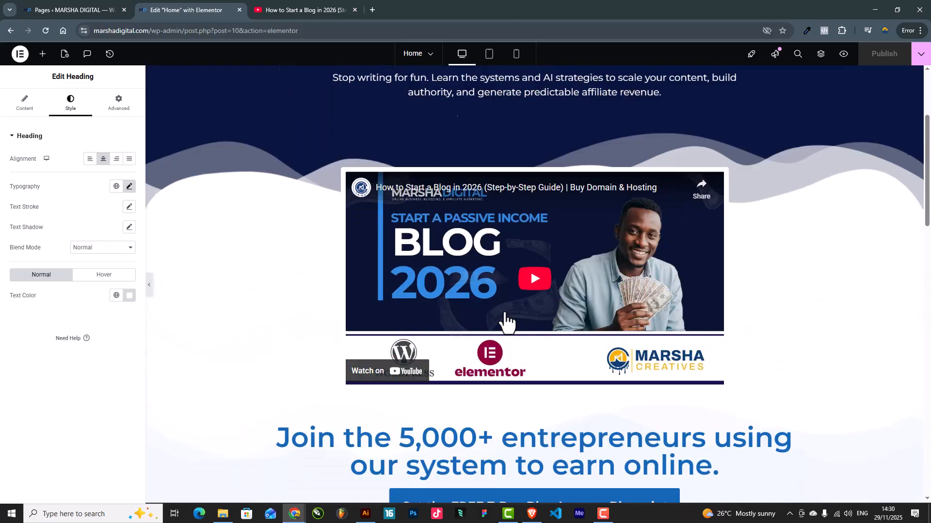